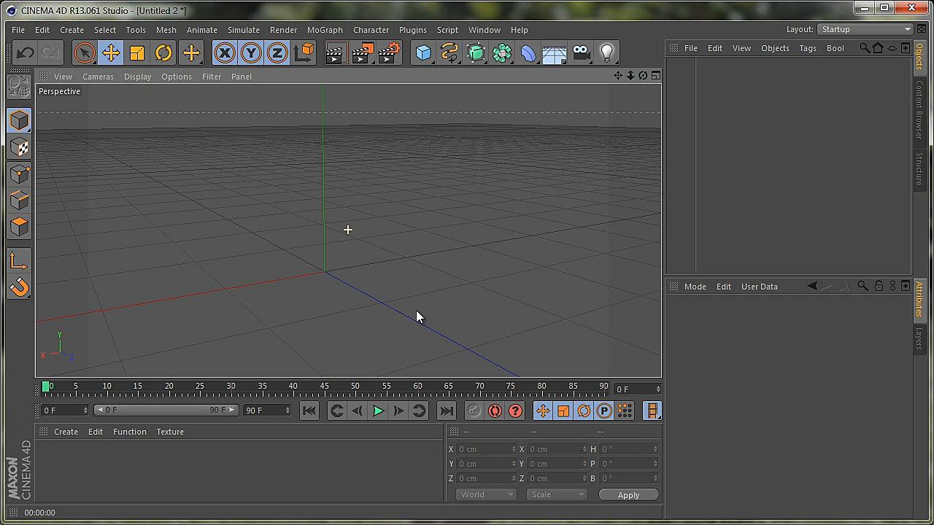
Add a cylinder and resize it to a radius of about 56 cm and a height of about 139 cm
{"action": "left_click_drag", "start_coordinate": [632, 75], "coordinate": [413, 310]}
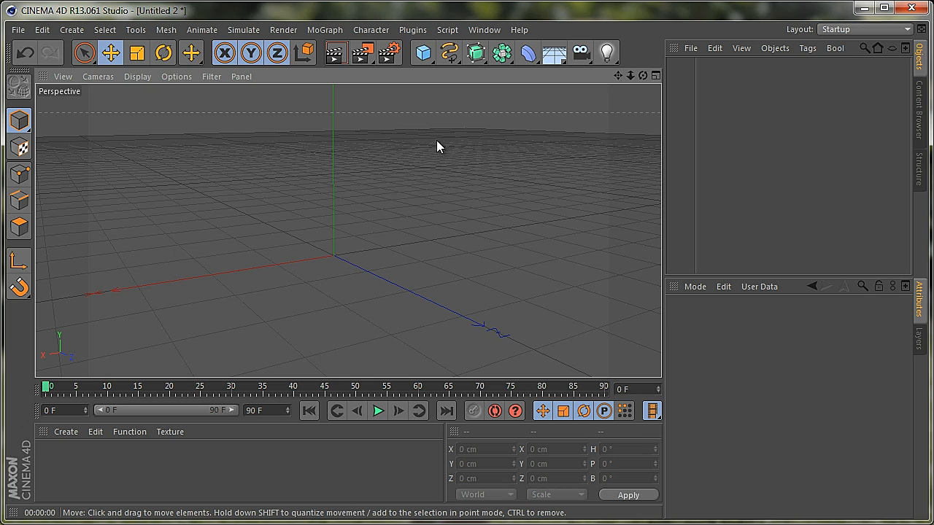
{"action": "left_click", "coordinate": [421, 57]}
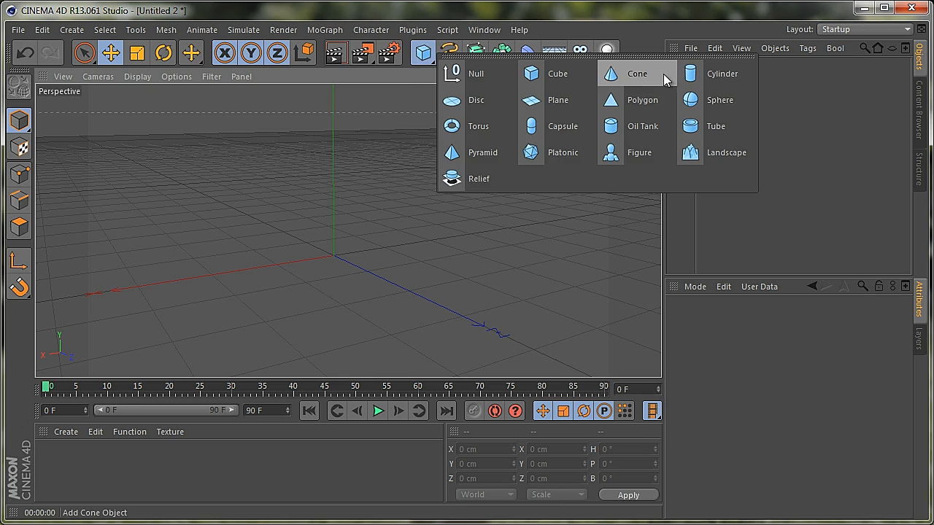
{"action": "left_click", "coordinate": [699, 74]}
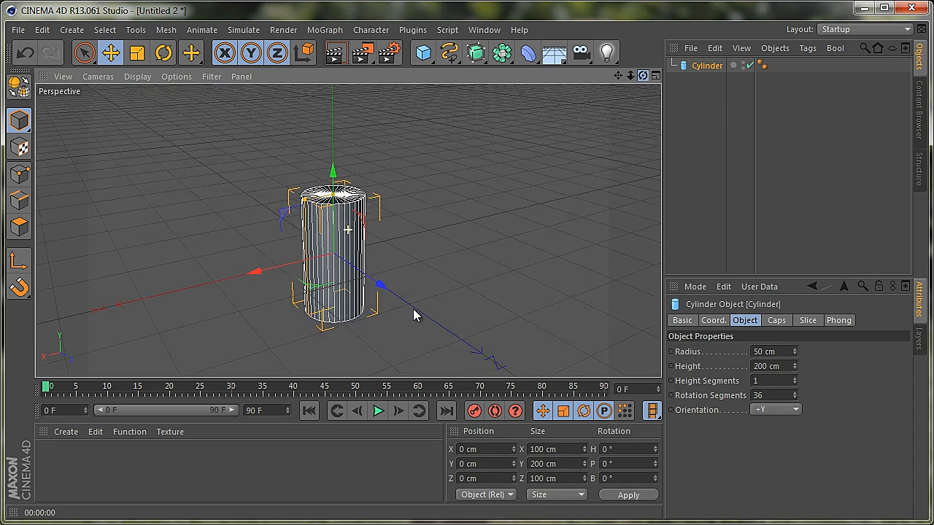
{"action": "left_click_drag", "start_coordinate": [413, 309], "coordinate": [414, 311]}
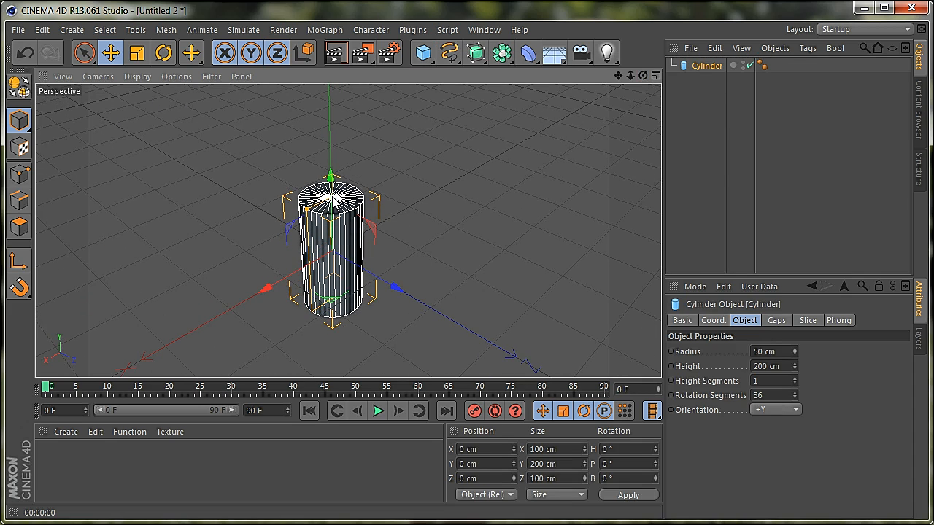
{"action": "mouse_move", "coordinate": [332, 197]}
{"action": "left_mouse_down"}
{"action": "mouse_move", "coordinate": [332, 218]}
{"action": "mouse_move", "coordinate": [303, 235]}
{"action": "mouse_move", "coordinate": [332, 208]}
{"action": "left_mouse_up"}
{"action": "left_click_drag", "start_coordinate": [416, 311], "coordinate": [413, 308], "text": "alt"}
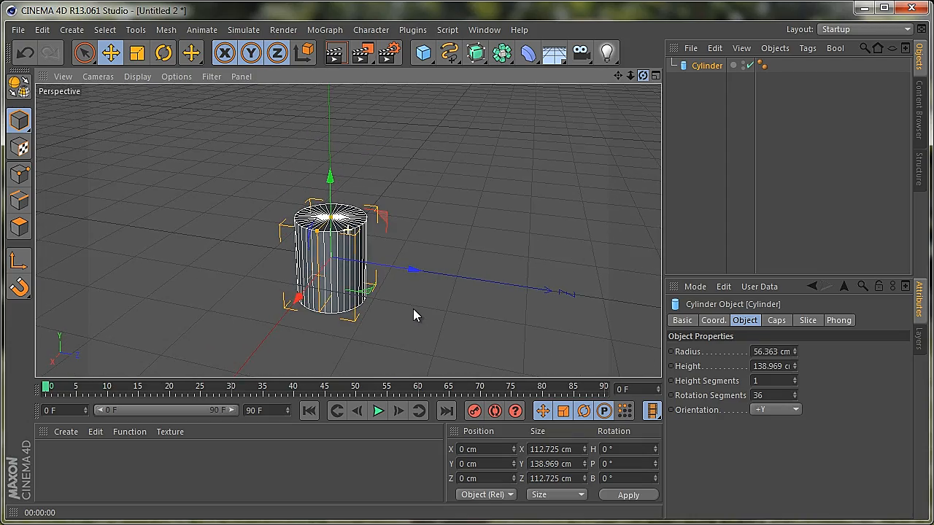
Raise the cylinder to about Y 69.5 cm in the Front view so its base rests on the ground line
{"action": "left_click", "coordinate": [655, 75]}
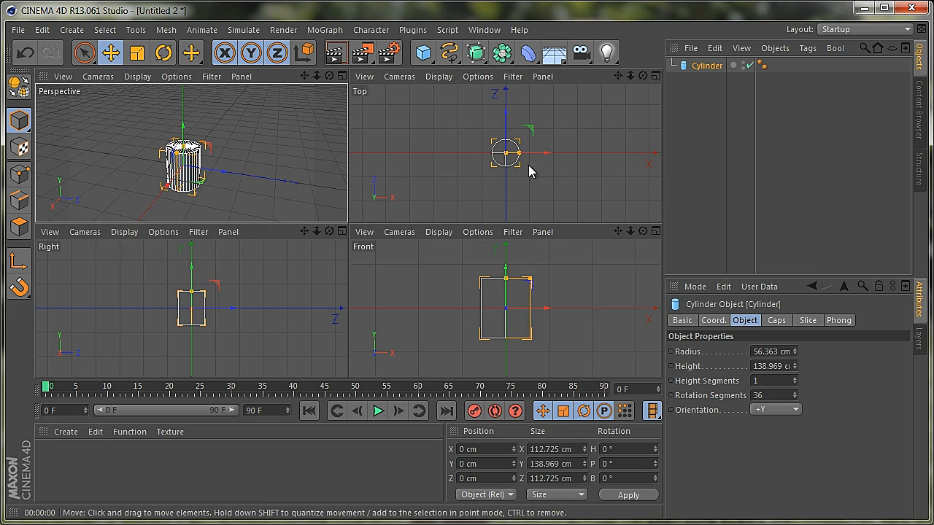
{"action": "left_click", "coordinate": [654, 231]}
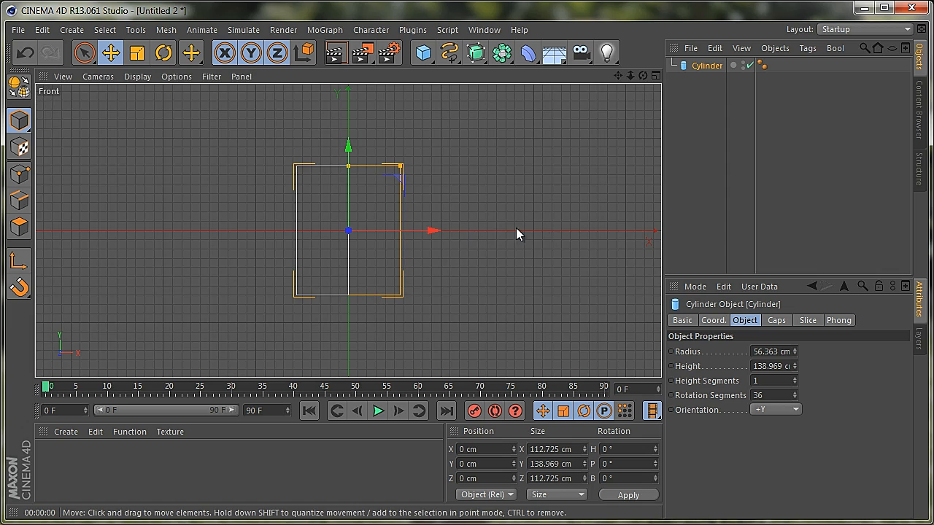
{"action": "left_click_drag", "start_coordinate": [349, 149], "coordinate": [370, 92]}
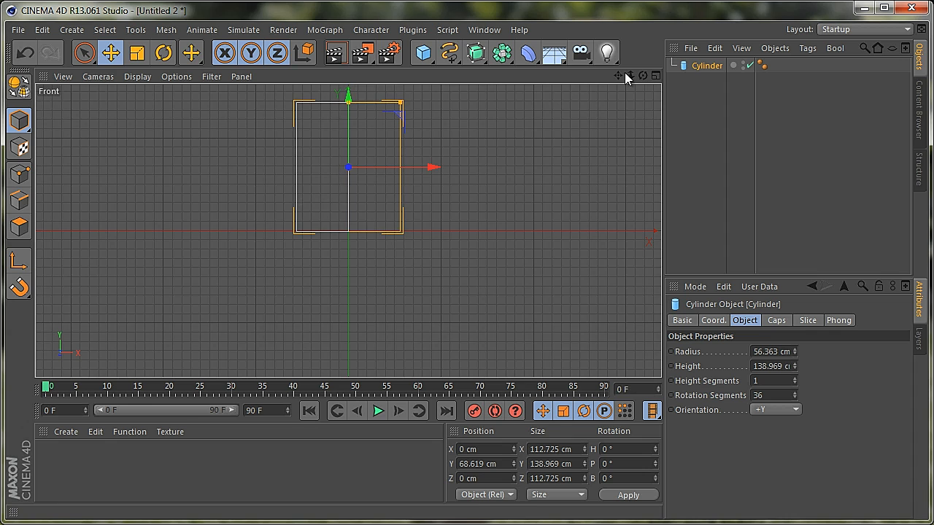
{"action": "scroll", "coordinate": [414, 307], "scroll_direction": "up", "scroll_amount": 10}
{"action": "left_click_drag", "start_coordinate": [414, 310], "coordinate": [414, 310]}
{"action": "left_click_drag", "start_coordinate": [619, 77], "coordinate": [414, 314]}
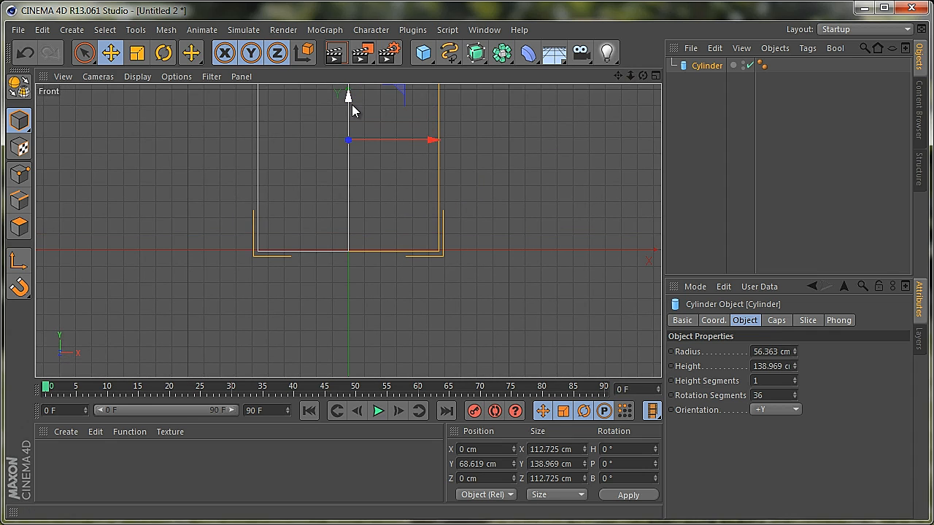
{"action": "left_click_drag", "start_coordinate": [350, 102], "coordinate": [370, 110]}
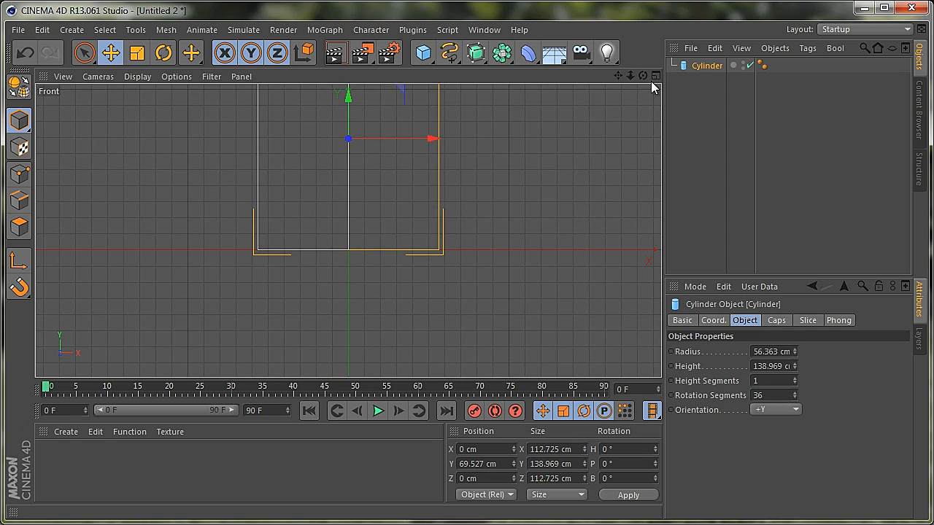
{"action": "left_click_drag", "start_coordinate": [632, 76], "coordinate": [412, 316]}
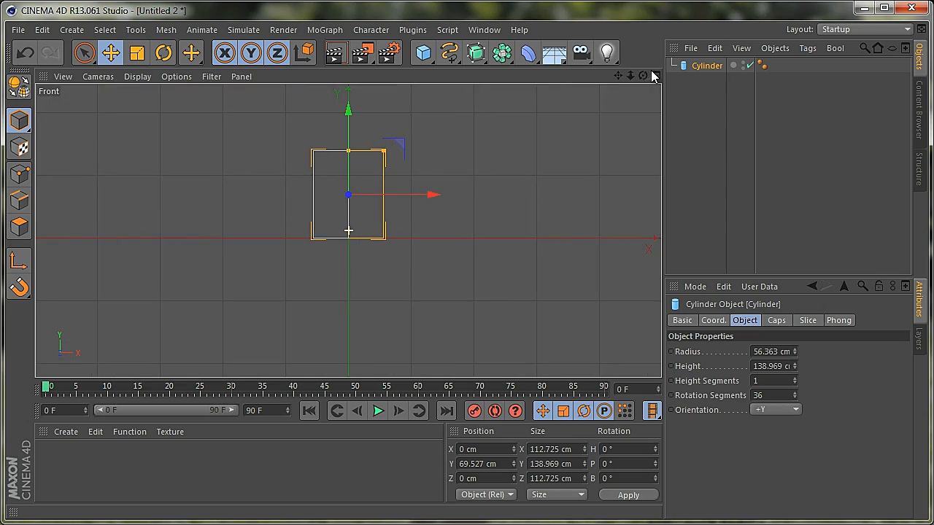
{"action": "left_click", "coordinate": [655, 76]}
{"action": "left_click", "coordinate": [341, 77]}
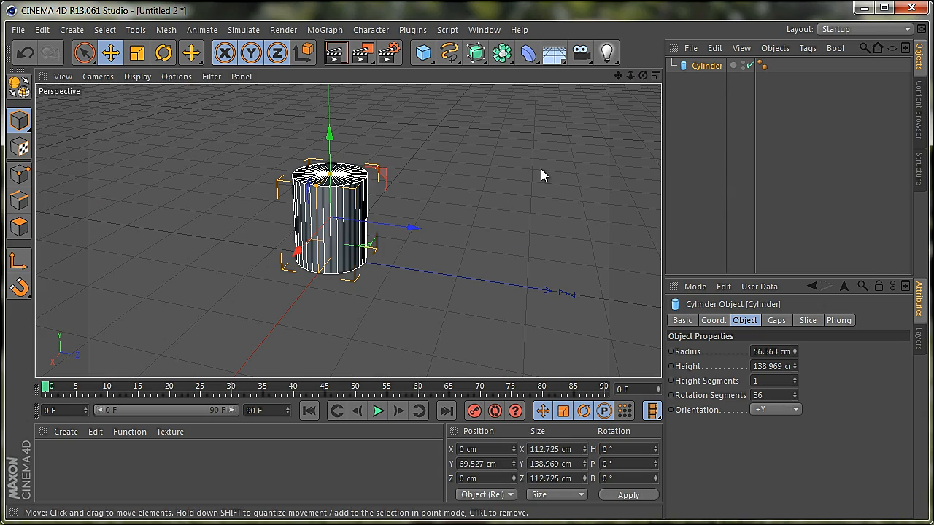
Set the cylinder's rotation segments and height segments to 100 each
{"action": "left_click_drag", "start_coordinate": [643, 76], "coordinate": [416, 307]}
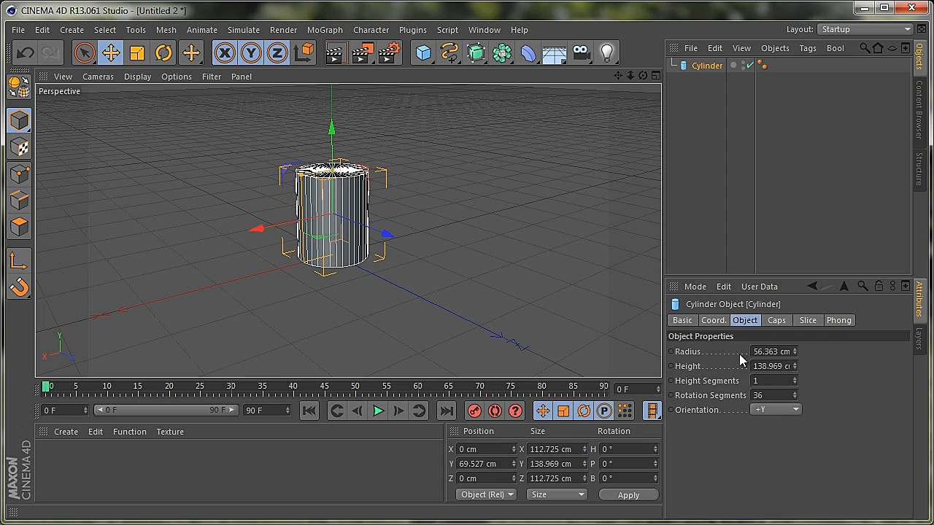
{"action": "left_click", "coordinate": [766, 395]}
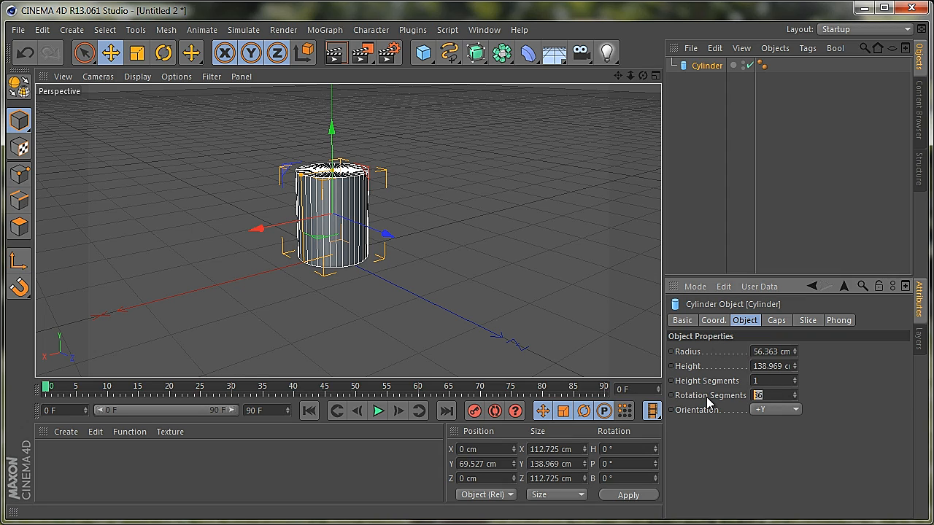
{"action": "type", "text": "100"}
{"action": "key", "text": "shift+Tab"}
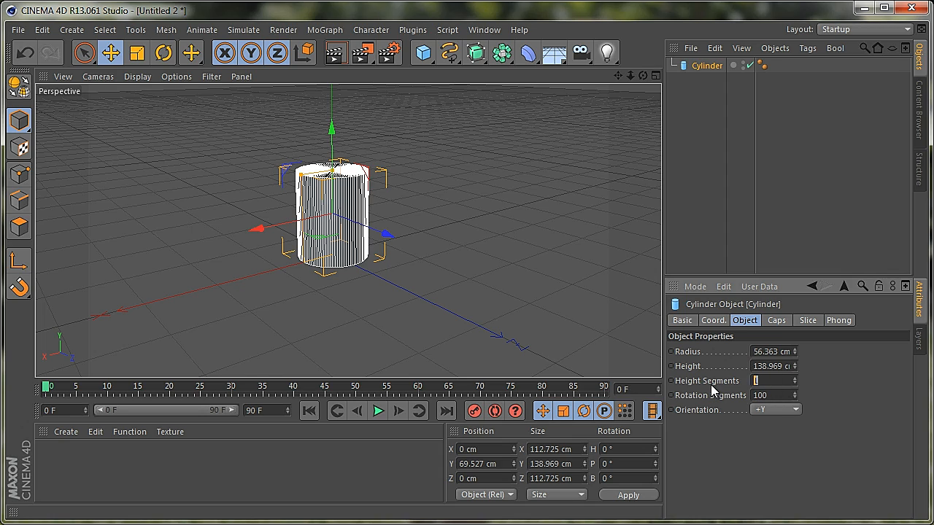
{"action": "type", "text": "100"}
{"action": "key", "text": "Tab"}
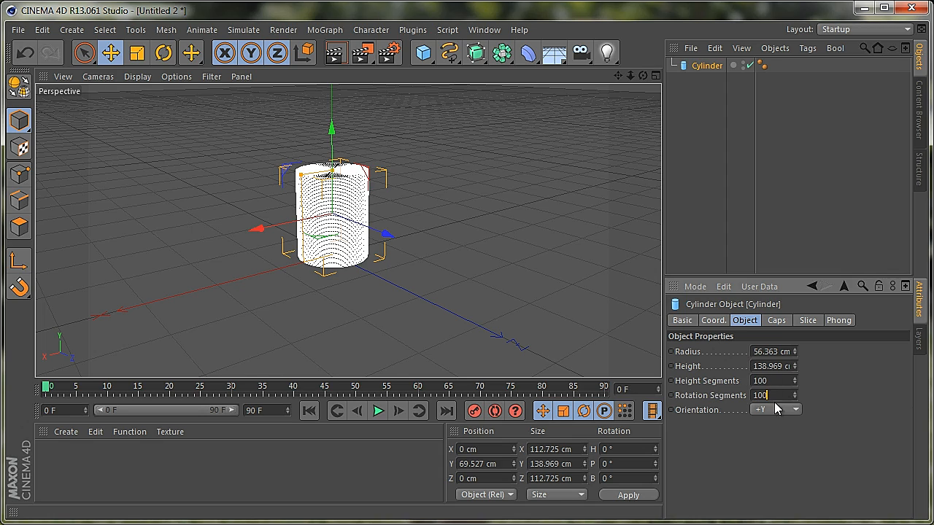
Convert the cylinder into an editable polygon object
{"action": "left_click_drag", "start_coordinate": [643, 75], "coordinate": [409, 312]}
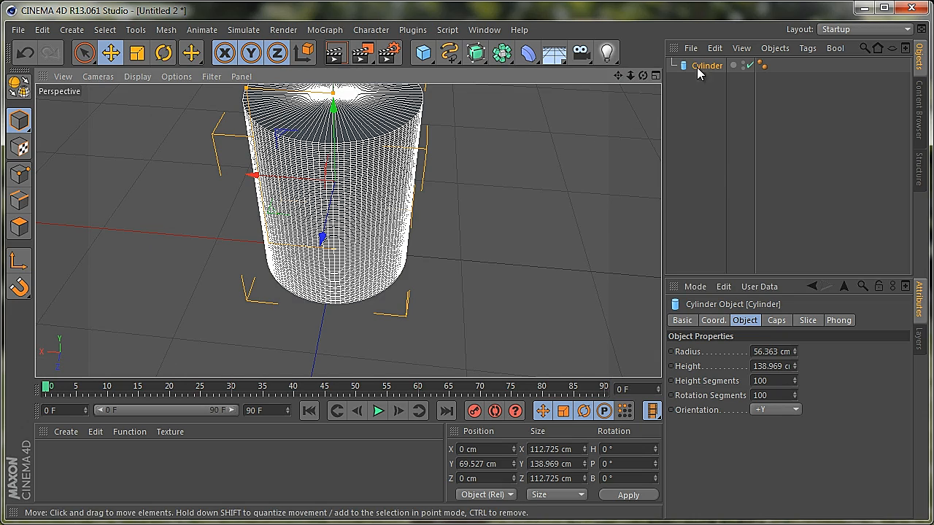
{"action": "left_click_drag", "start_coordinate": [643, 76], "coordinate": [413, 316]}
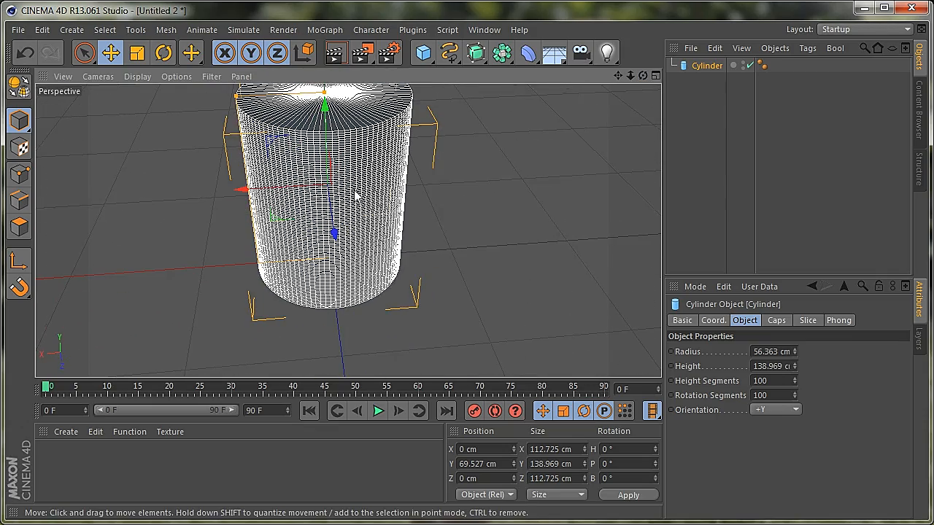
{"action": "left_click_drag", "start_coordinate": [618, 76], "coordinate": [416, 315]}
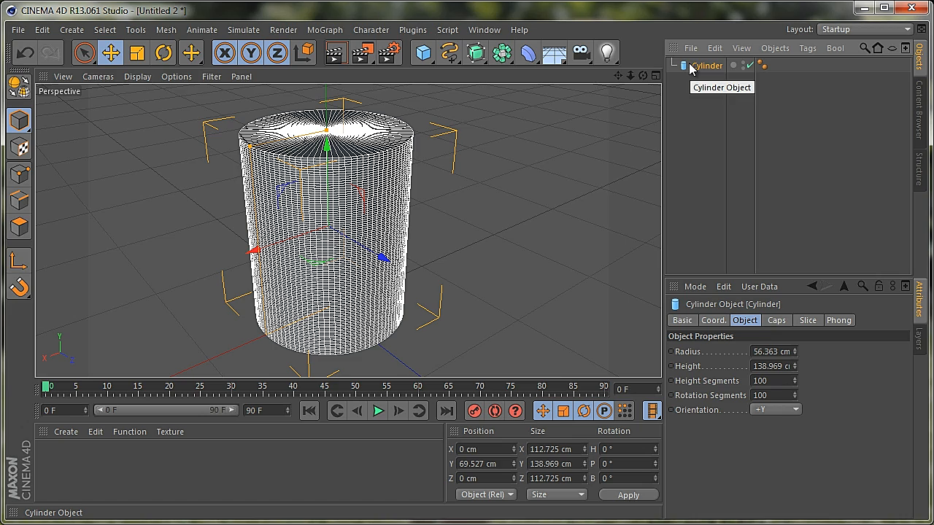
{"action": "key", "text": "c"}
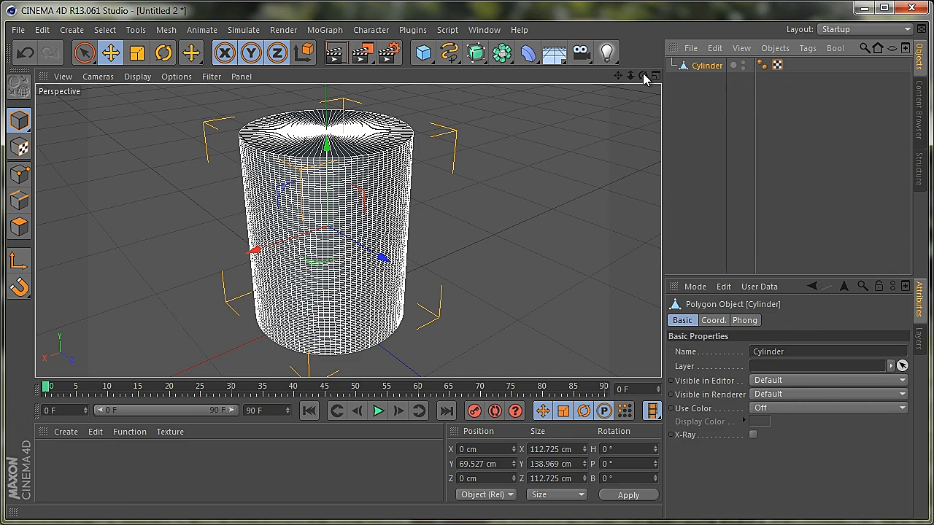
Create a new material and disable its Specular channel
{"action": "left_click_drag", "start_coordinate": [640, 81], "coordinate": [413, 313]}
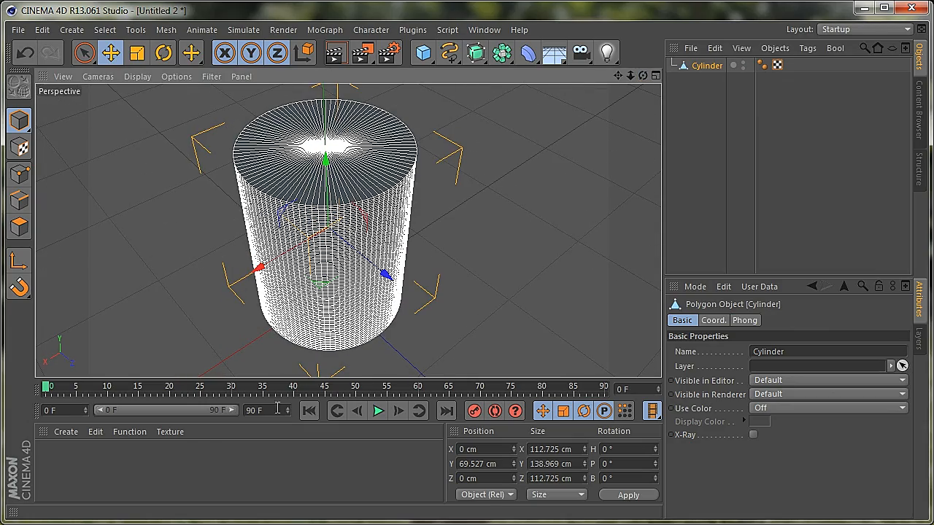
{"action": "double_click", "coordinate": [54, 468]}
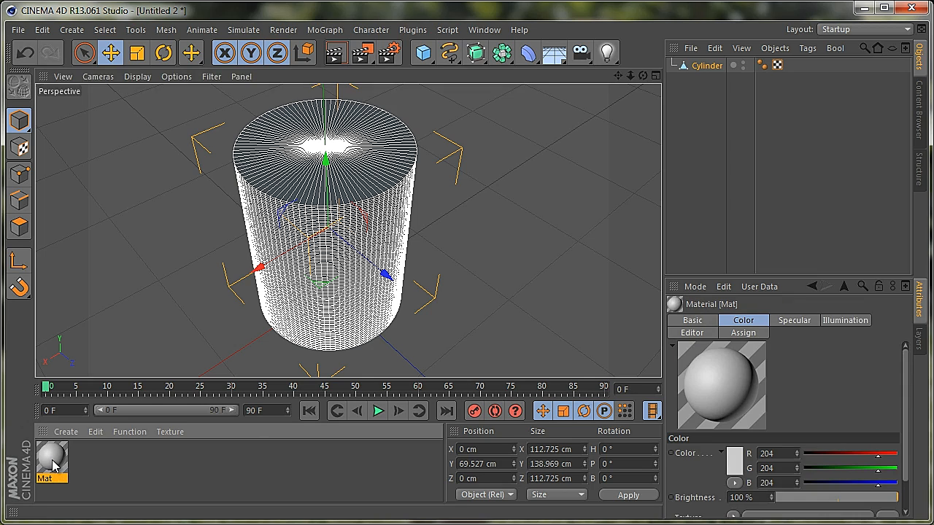
{"action": "double_click", "coordinate": [53, 459]}
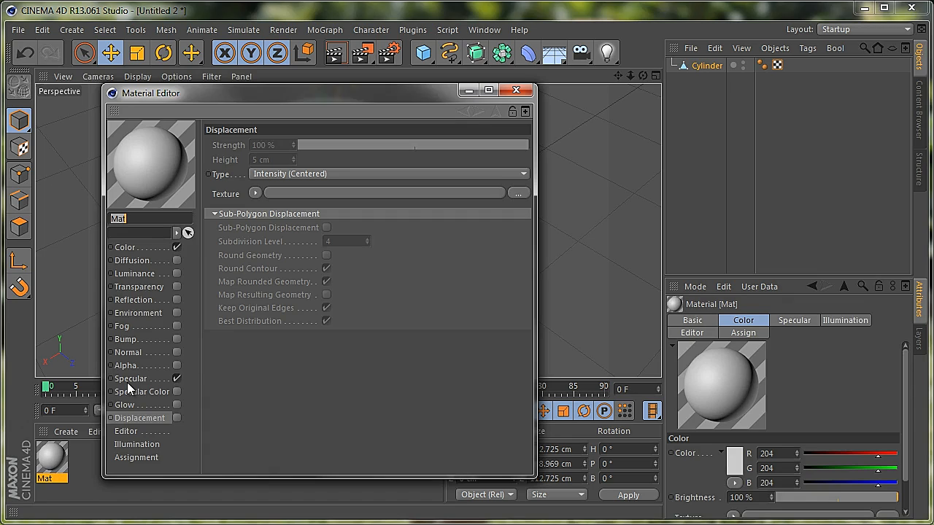
{"action": "left_click", "coordinate": [177, 379]}
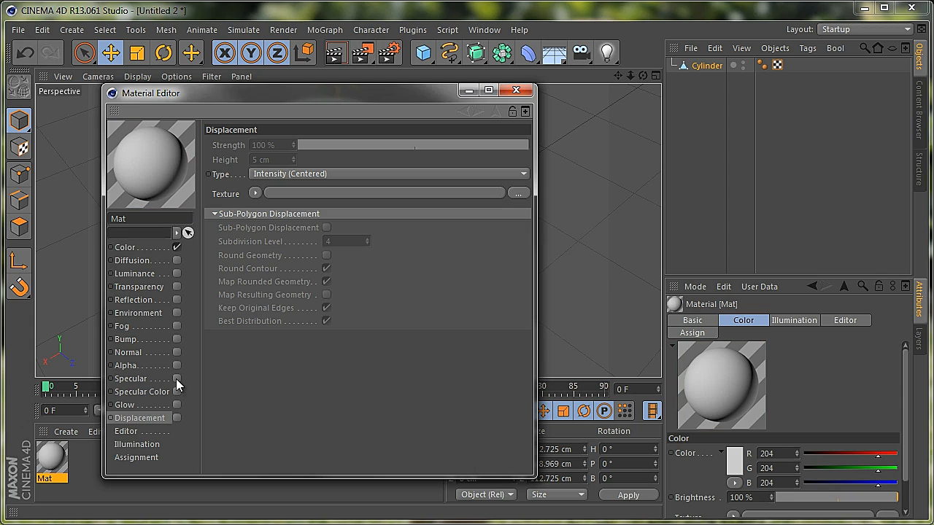
Load the Bark-0499 image from the Desktop as the texture of the material's Color channel
{"action": "left_click", "coordinate": [134, 247]}
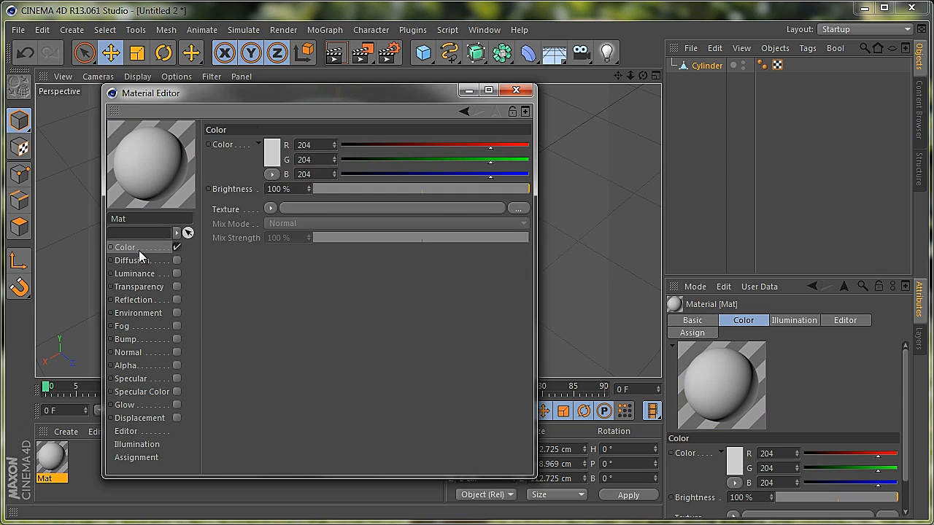
{"action": "left_click", "coordinate": [518, 210]}
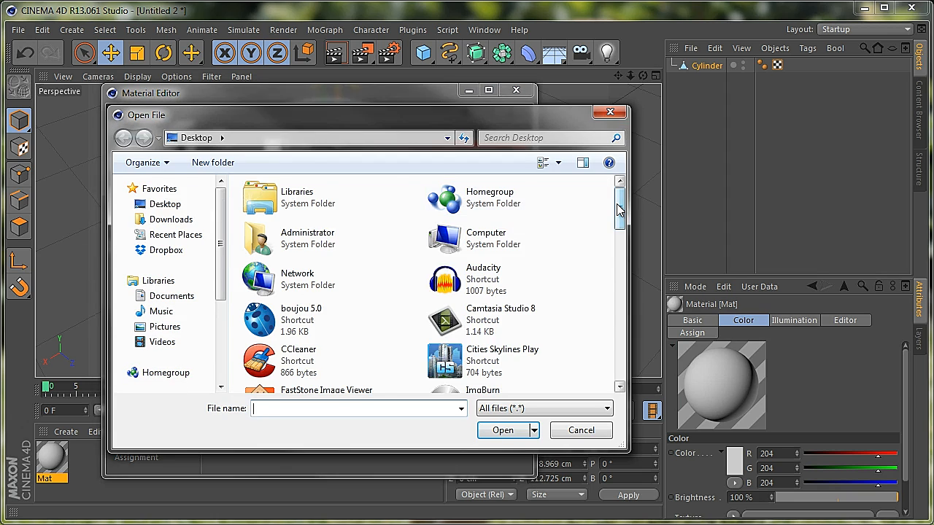
{"action": "left_click_drag", "start_coordinate": [619, 211], "coordinate": [618, 294]}
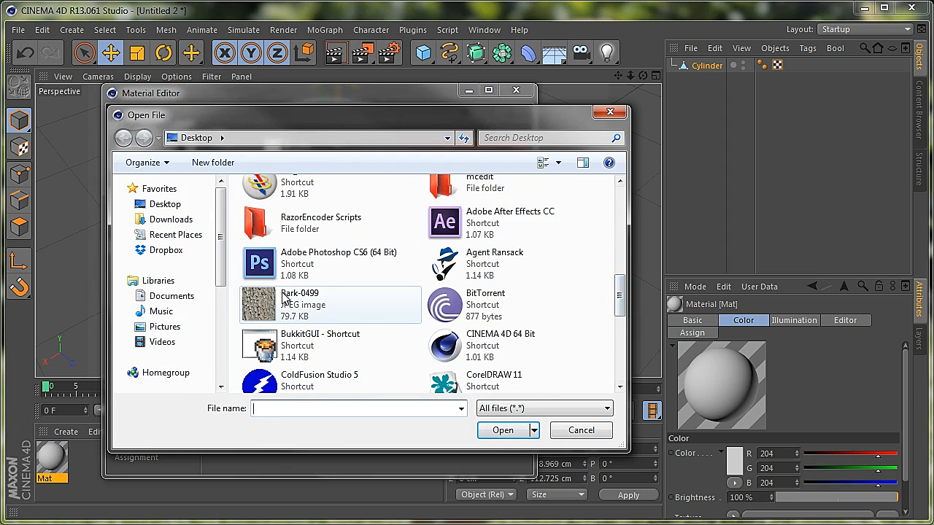
{"action": "left_click", "coordinate": [257, 308]}
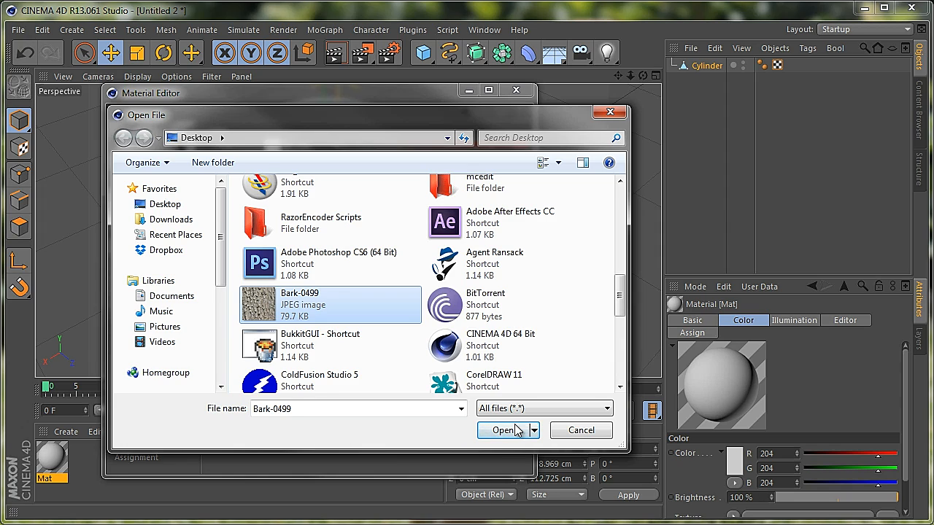
{"action": "left_click", "coordinate": [503, 430]}
{"action": "left_click", "coordinate": [499, 365]}
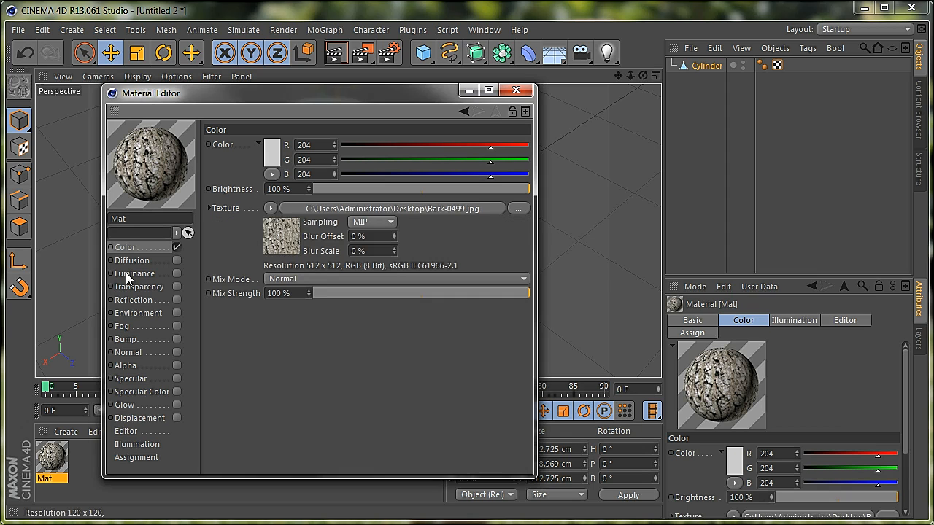
Enable the material's Bump and Displacement channels and load the Bark-0499 image as the displacement texture
{"action": "left_click", "coordinate": [176, 339]}
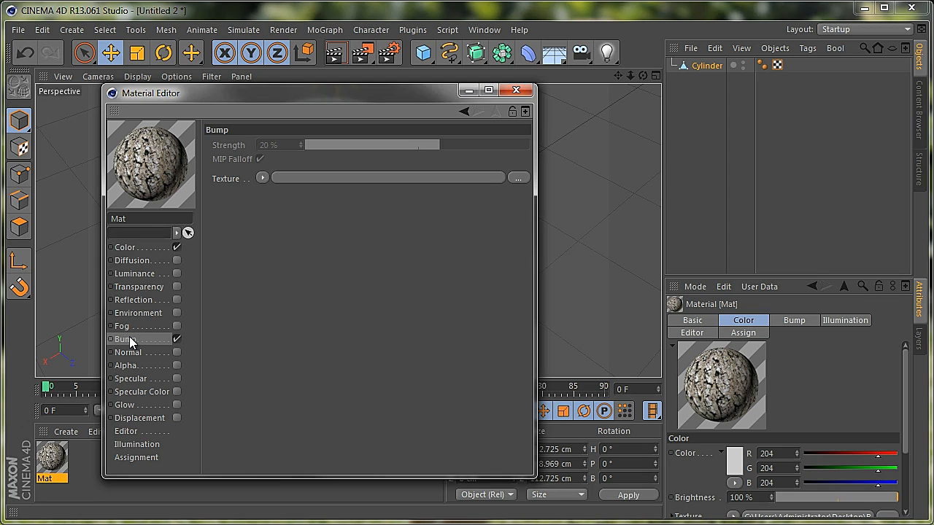
{"action": "left_click", "coordinate": [131, 419]}
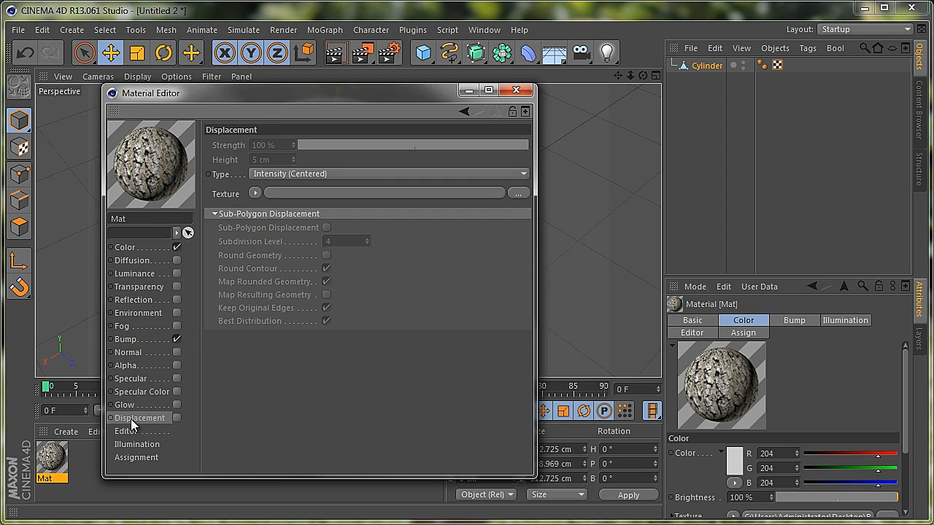
{"action": "left_click", "coordinate": [177, 418]}
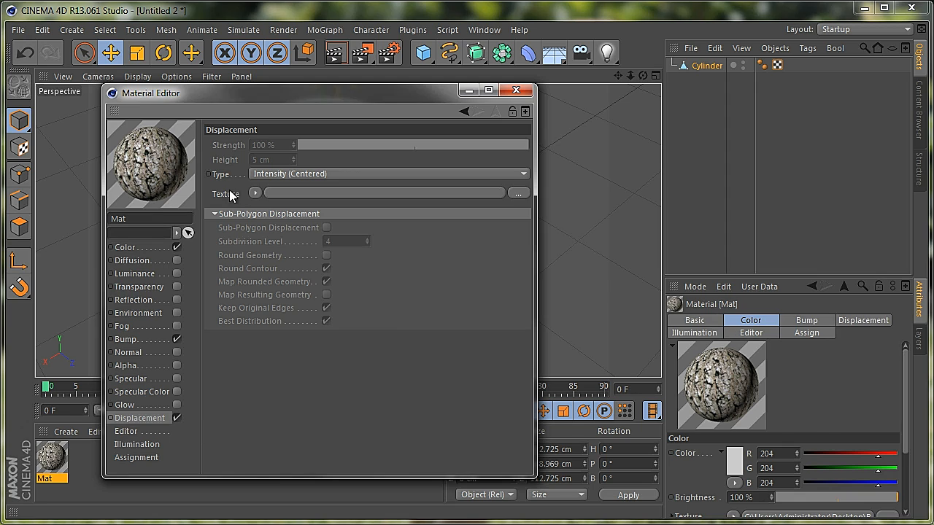
{"action": "left_click", "coordinate": [518, 193]}
{"action": "scroll", "coordinate": [485, 306], "scroll_direction": "down", "scroll_amount": 5}
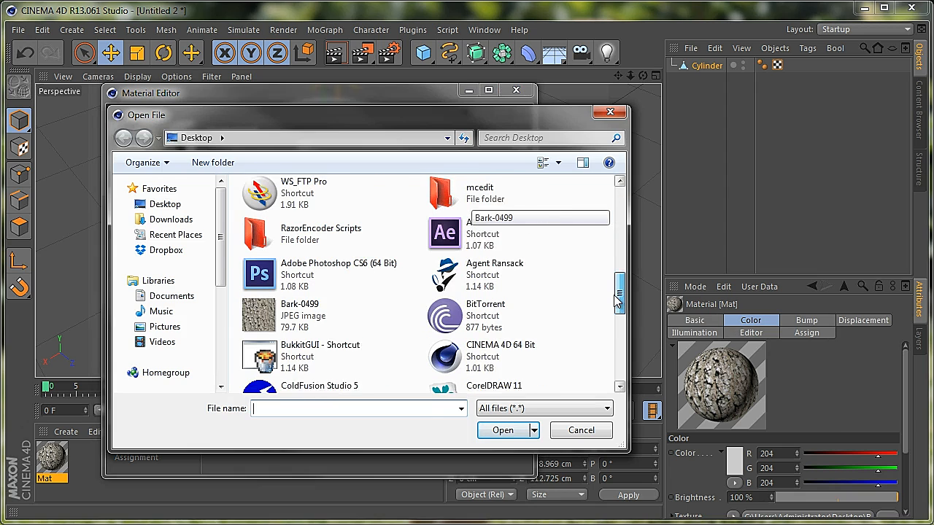
{"action": "left_click", "coordinate": [271, 294]}
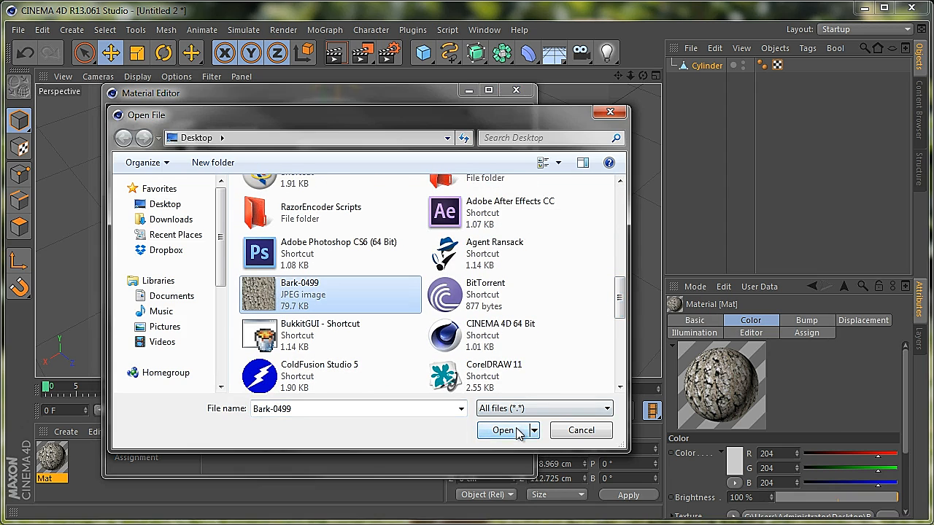
{"action": "left_click", "coordinate": [509, 431]}
{"action": "left_click", "coordinate": [494, 364]}
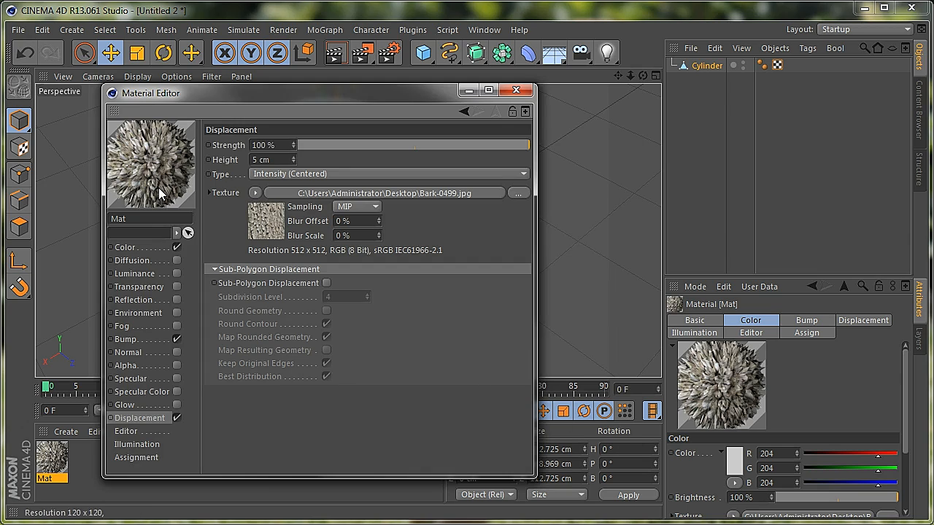
Set the bark material's displacement height to 3 cm and strength to 12 %, and close the material's settings
{"action": "left_click", "coordinate": [278, 160]}
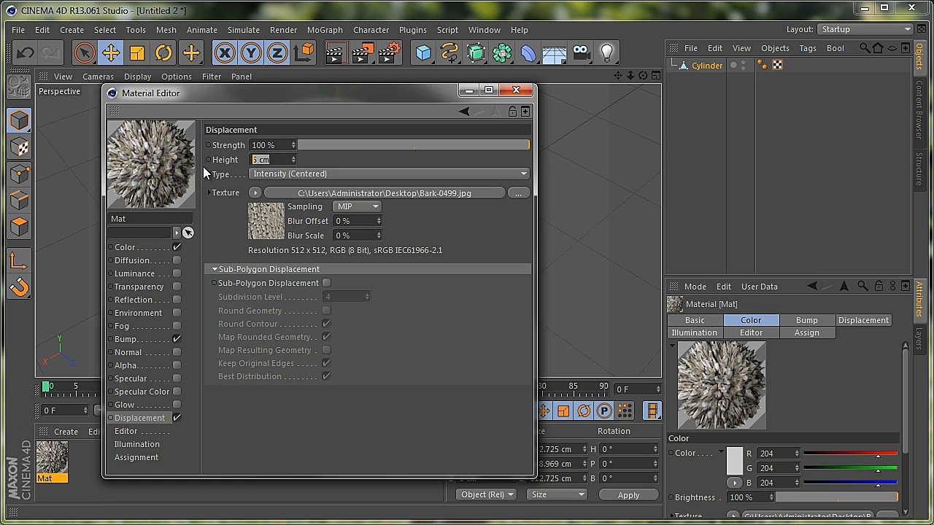
{"action": "type", "text": "3"}
{"action": "key", "text": "Return"}
{"action": "mouse_move", "coordinate": [530, 144]}
{"action": "left_mouse_down"}
{"action": "mouse_move", "coordinate": [405, 163]}
{"action": "mouse_move", "coordinate": [418, 170]}
{"action": "left_mouse_up"}
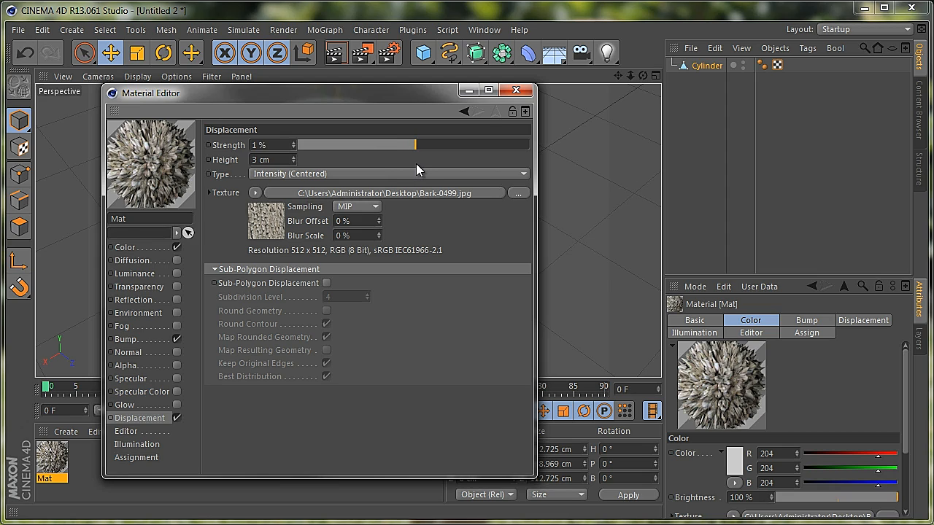
{"action": "left_click_drag", "start_coordinate": [416, 164], "coordinate": [432, 165]}
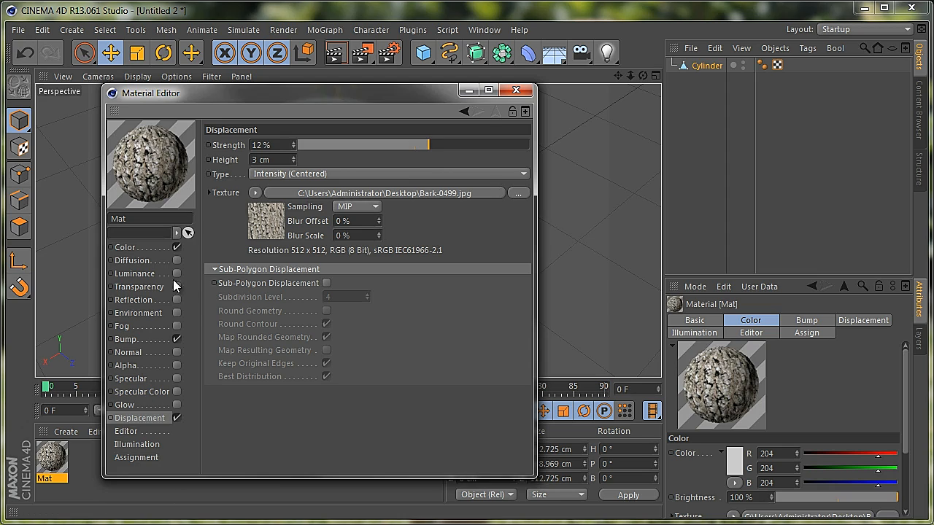
{"action": "left_click", "coordinate": [516, 89]}
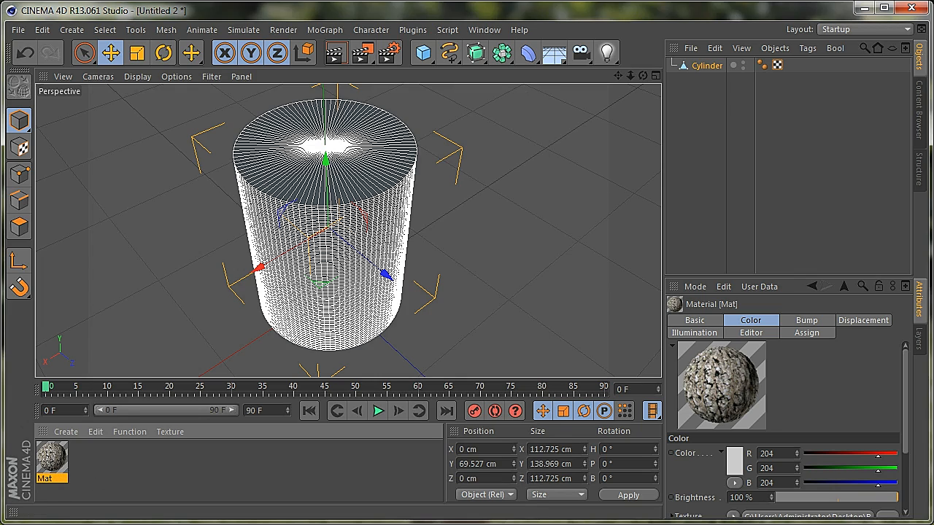
Rename the bark material as Outter Bark
{"action": "double_click", "coordinate": [46, 479]}
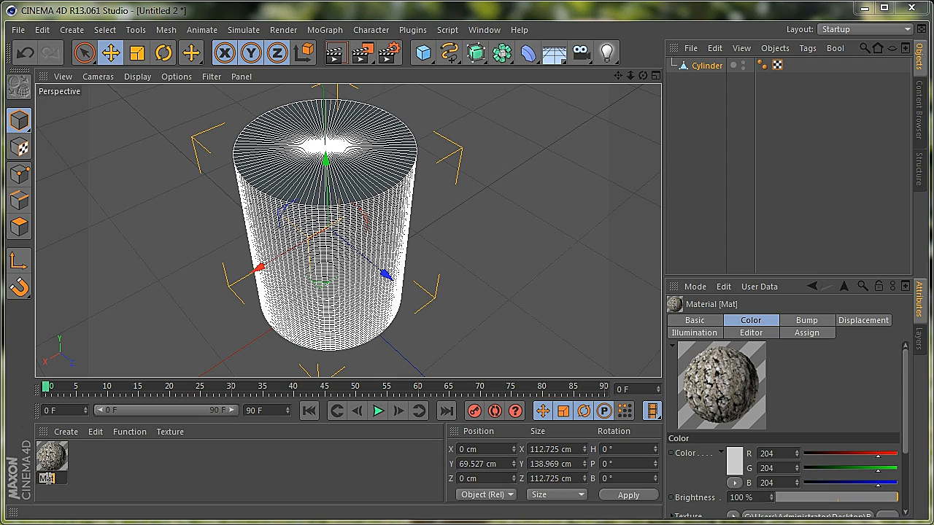
{"action": "type", "text": "Outter B"}
{"action": "type", "text": "ark"}
{"action": "key", "text": "Return"}
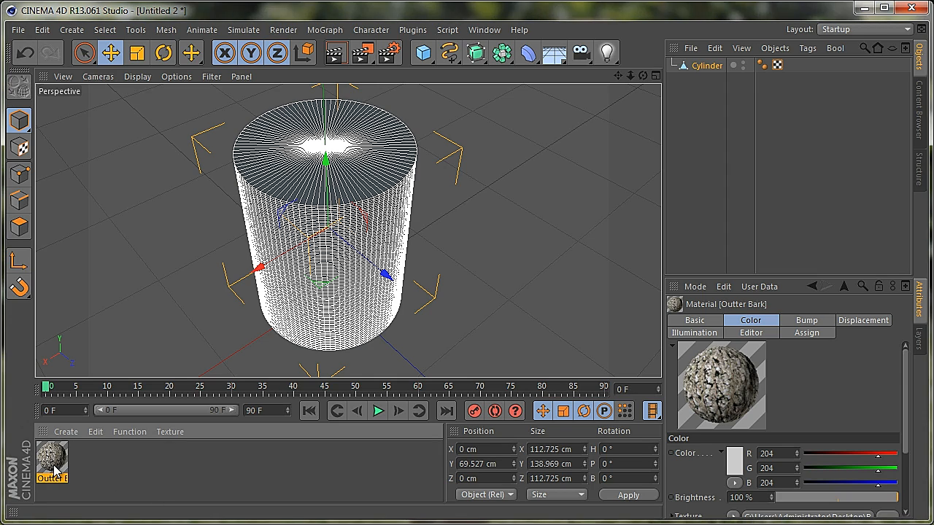
Duplicate the Outter Bark material, name the copy ridge and disable its Displacement channel
{"action": "left_click_drag", "start_coordinate": [57, 471], "coordinate": [88, 467], "text": "ctrl"}
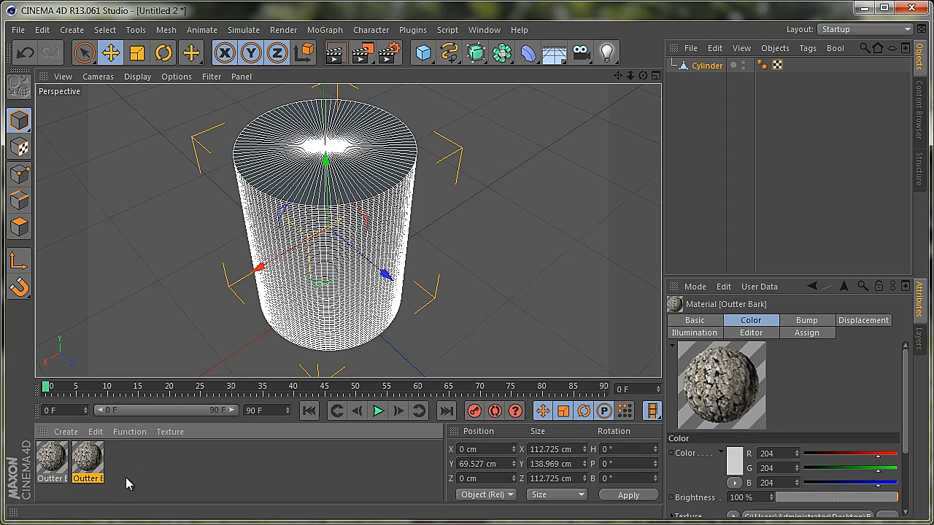
{"action": "double_click", "coordinate": [89, 462]}
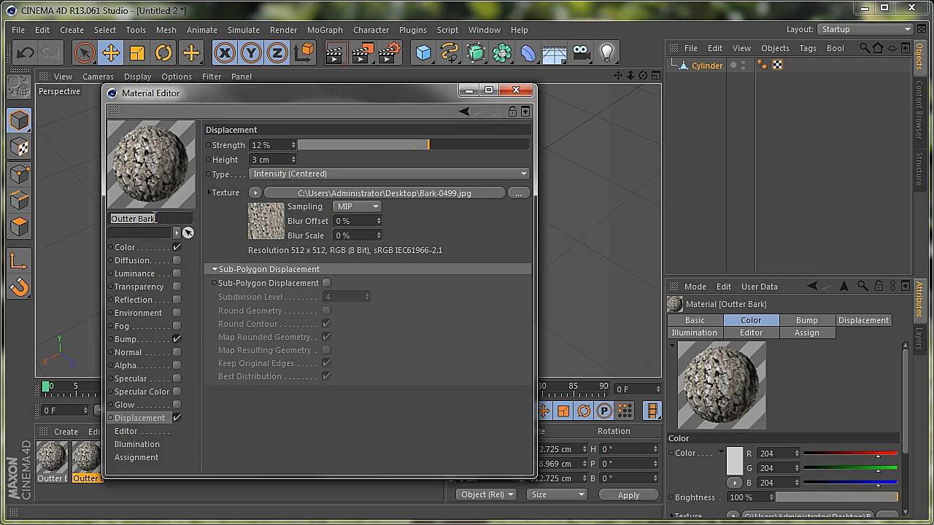
{"action": "left_click_drag", "start_coordinate": [163, 218], "coordinate": [69, 216]}
{"action": "type", "text": "ridge"}
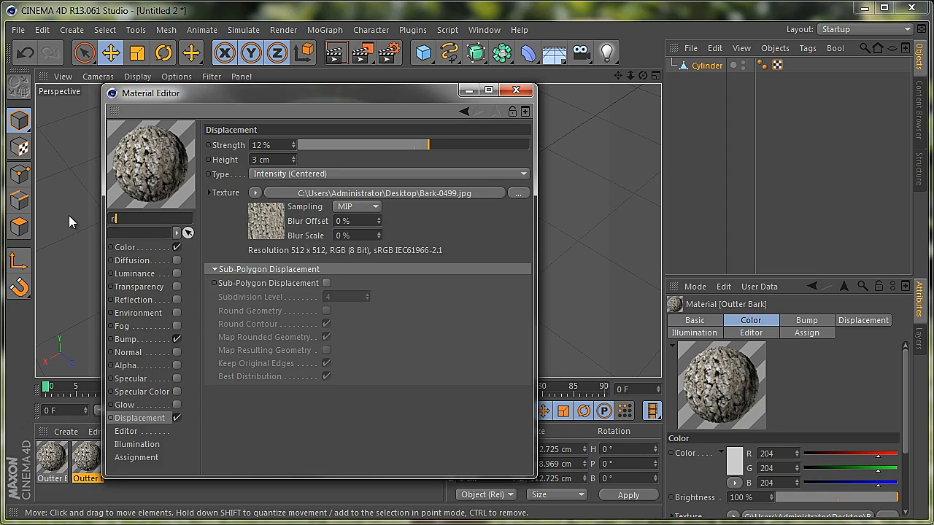
{"action": "left_click", "coordinate": [175, 418]}
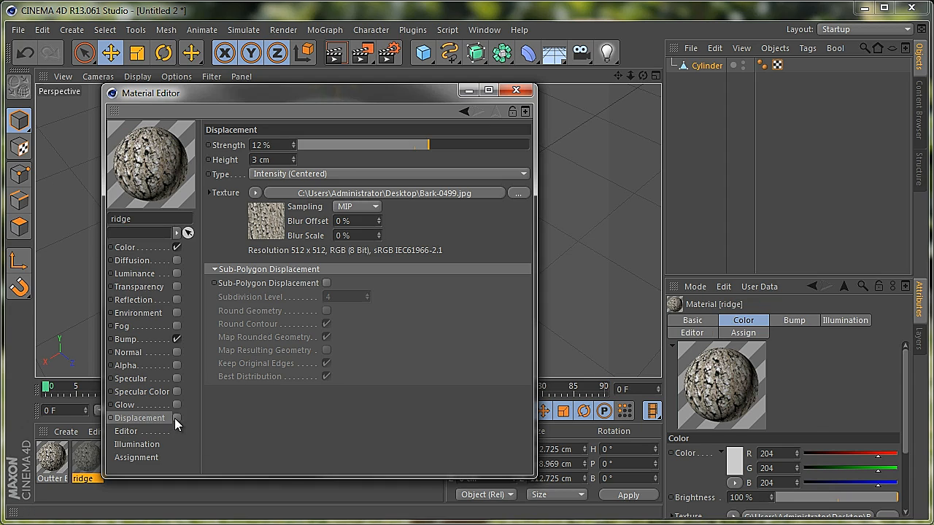
{"action": "left_click", "coordinate": [128, 336]}
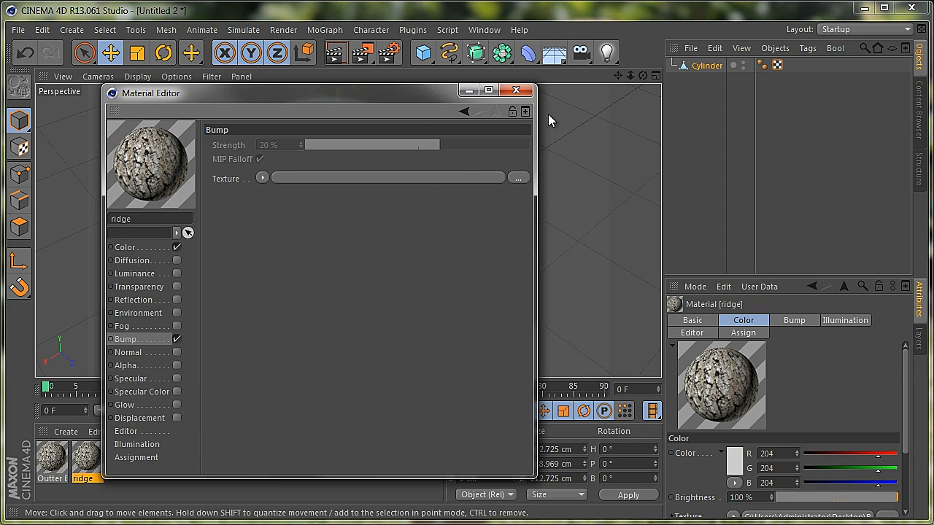
{"action": "left_click", "coordinate": [519, 91]}
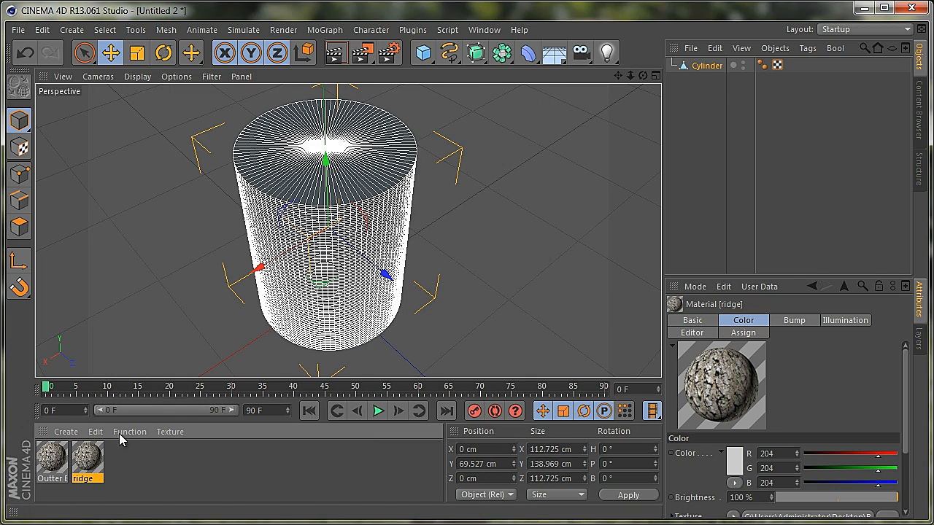
Select the cylinder and switch to polygon editing mode
{"action": "left_click", "coordinate": [366, 169]}
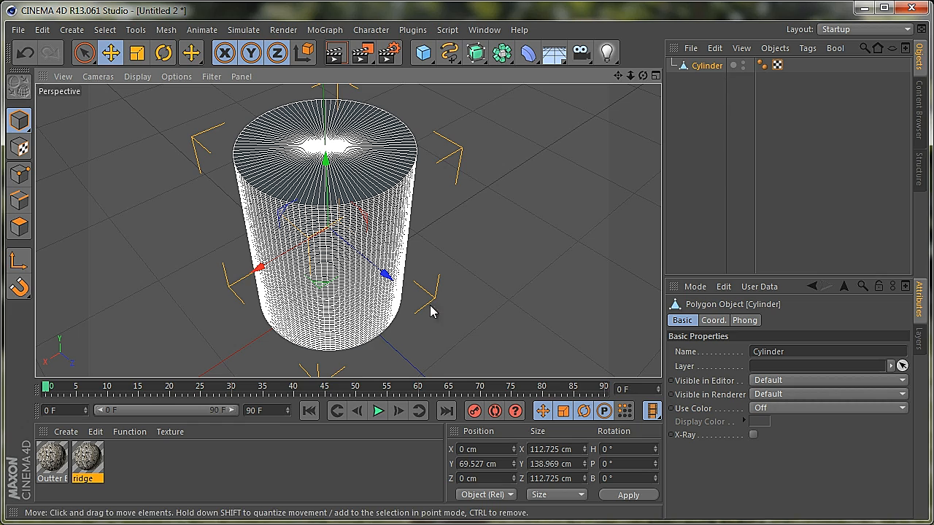
{"action": "left_click", "coordinate": [19, 226]}
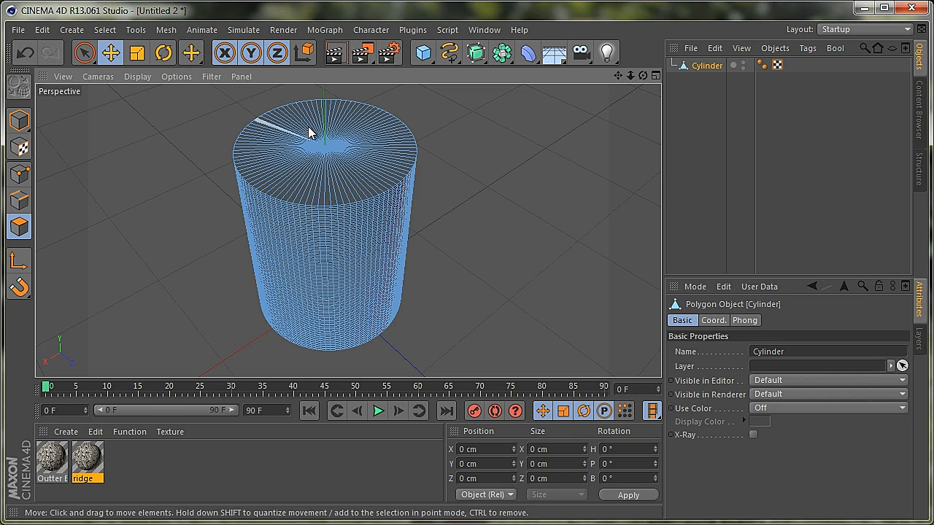
Create a new material named rings and disable its Specular channel
{"action": "double_click", "coordinate": [128, 471]}
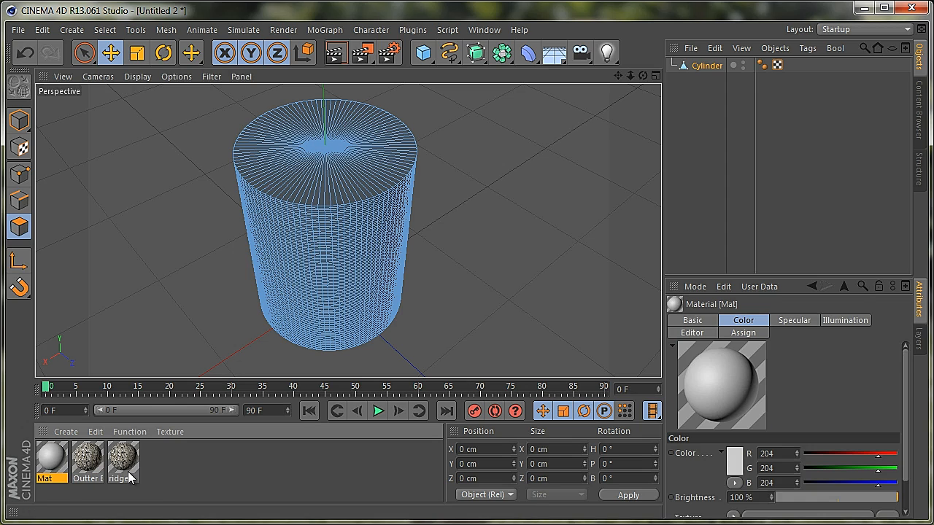
{"action": "double_click", "coordinate": [54, 460]}
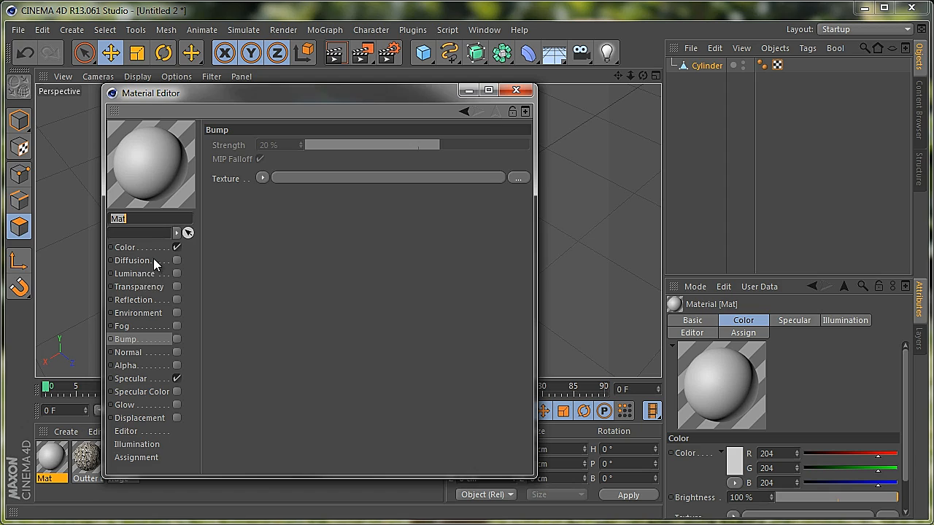
{"action": "type", "text": "rings"}
{"action": "left_click", "coordinate": [176, 377]}
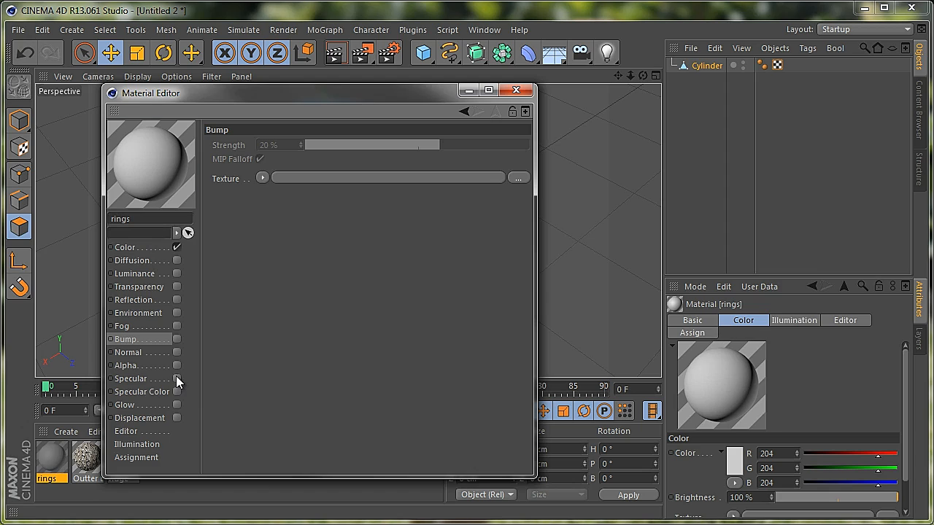
Load the log-end-crack image from the Desktop as the rings material's Color texture, without copying it to the project location
{"action": "left_click", "coordinate": [130, 249]}
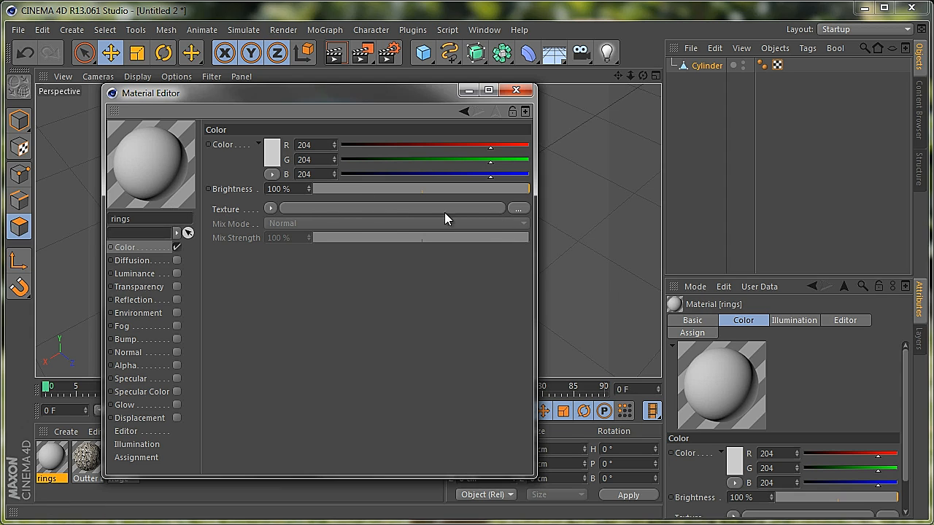
{"action": "left_click", "coordinate": [518, 210]}
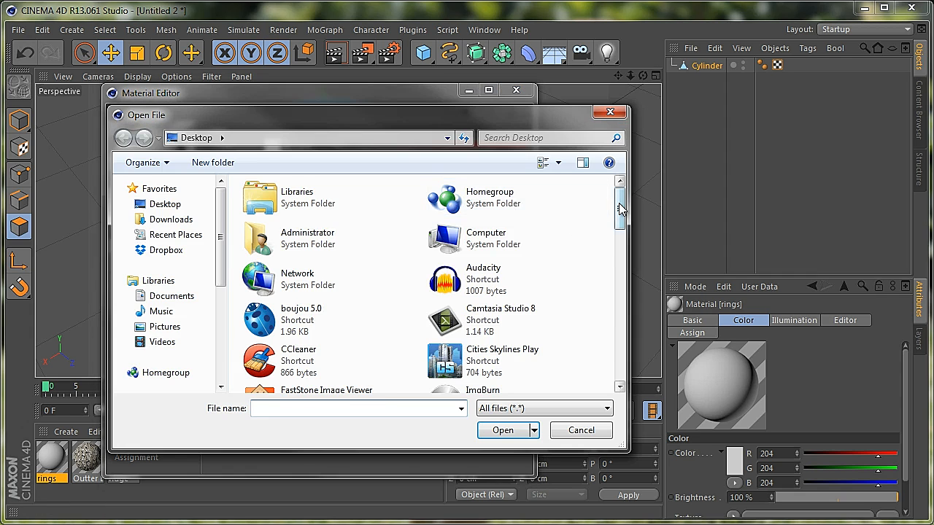
{"action": "left_click_drag", "start_coordinate": [620, 214], "coordinate": [620, 322]}
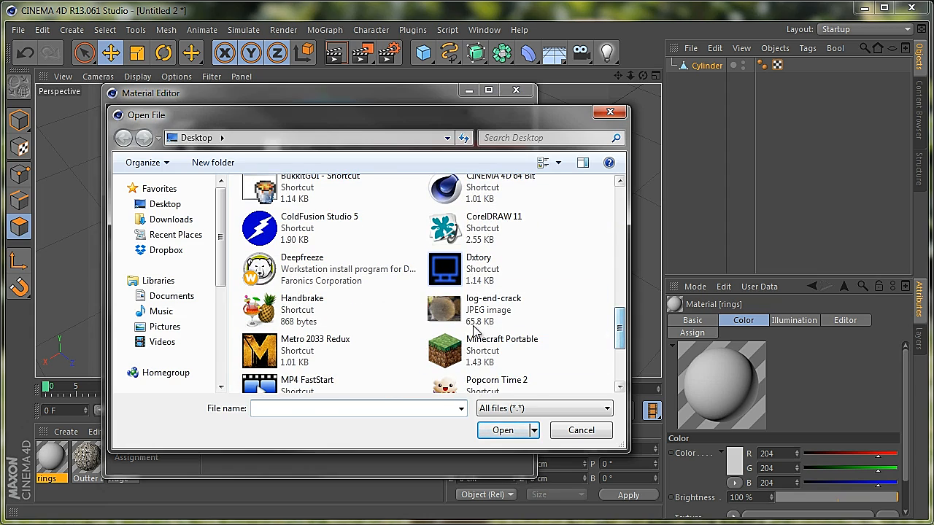
{"action": "left_click", "coordinate": [434, 315]}
{"action": "left_click", "coordinate": [511, 431]}
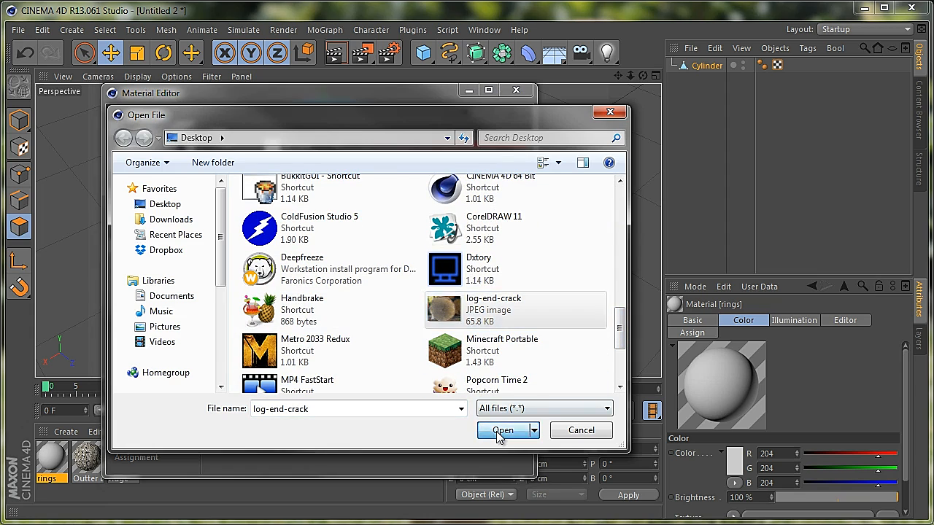
{"action": "left_click", "coordinate": [497, 365]}
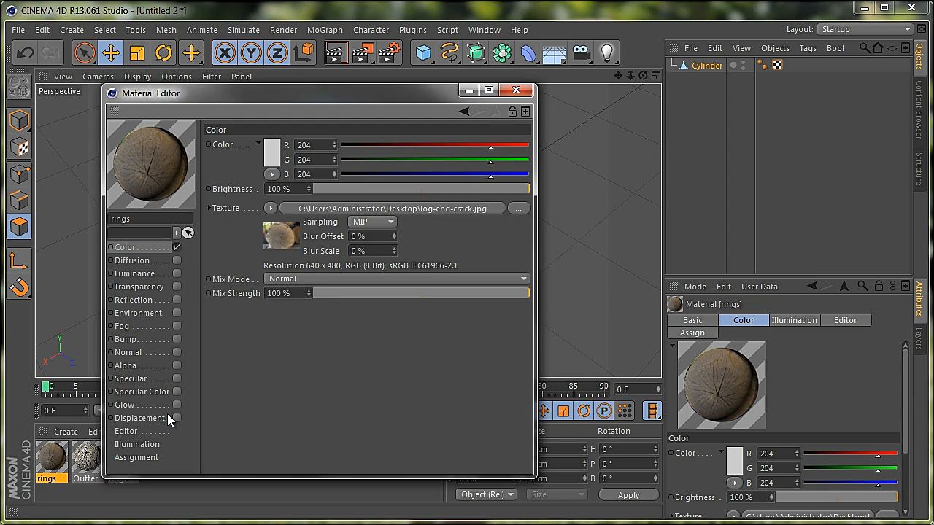
Enable the rings material's Bump channel with the log-end-crack image as its texture, without copying the image, and close the material's settings
{"action": "left_click", "coordinate": [177, 340]}
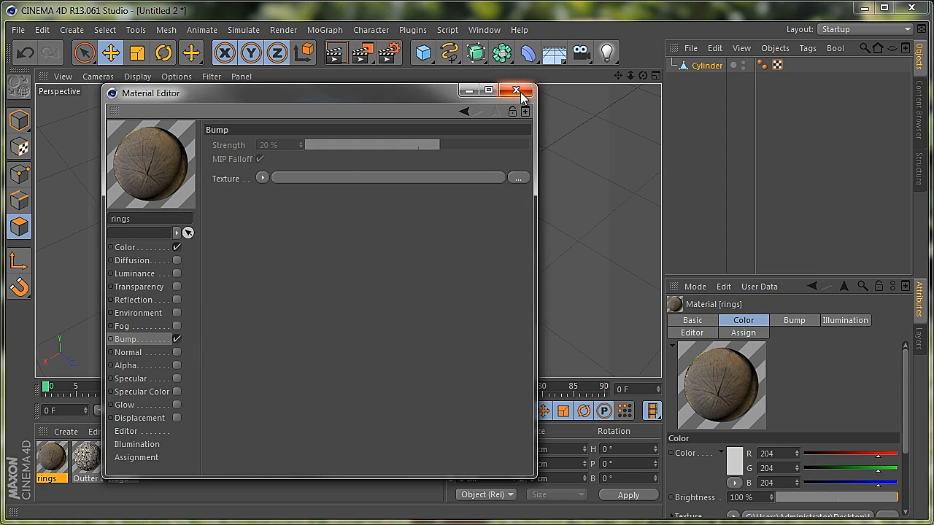
{"action": "left_click", "coordinate": [518, 178]}
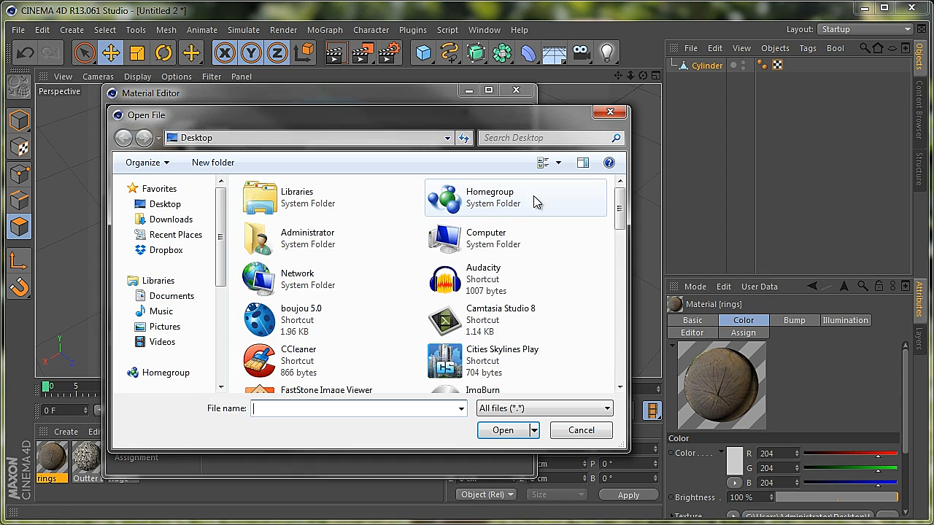
{"action": "left_click", "coordinate": [619, 259]}
{"action": "left_click_drag", "start_coordinate": [620, 261], "coordinate": [617, 342]}
{"action": "left_click", "coordinate": [467, 292]}
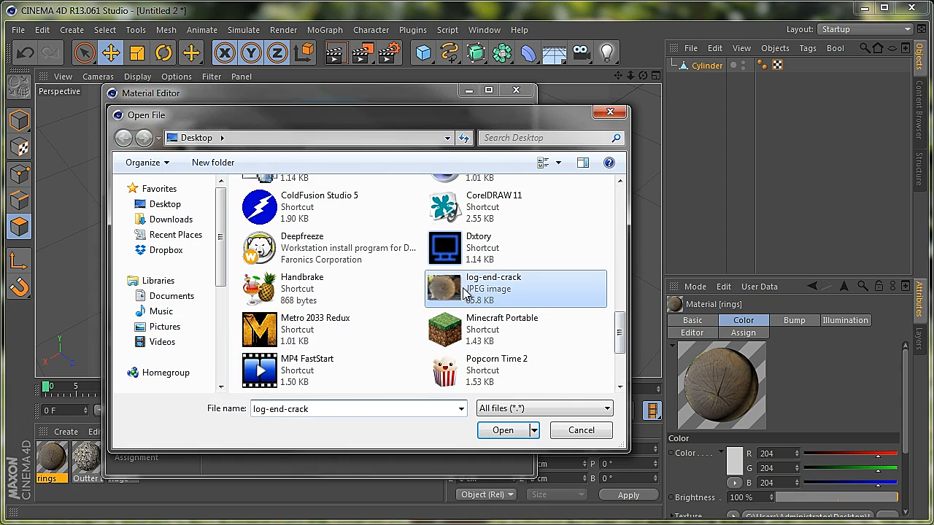
{"action": "left_click", "coordinate": [497, 433]}
{"action": "left_click", "coordinate": [438, 365]}
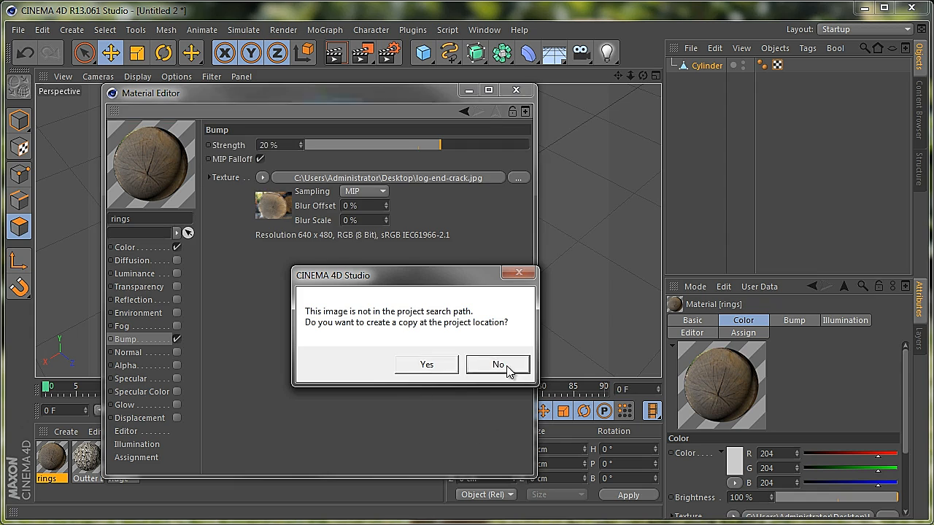
{"action": "left_click", "coordinate": [499, 306]}
{"action": "left_click", "coordinate": [517, 89]}
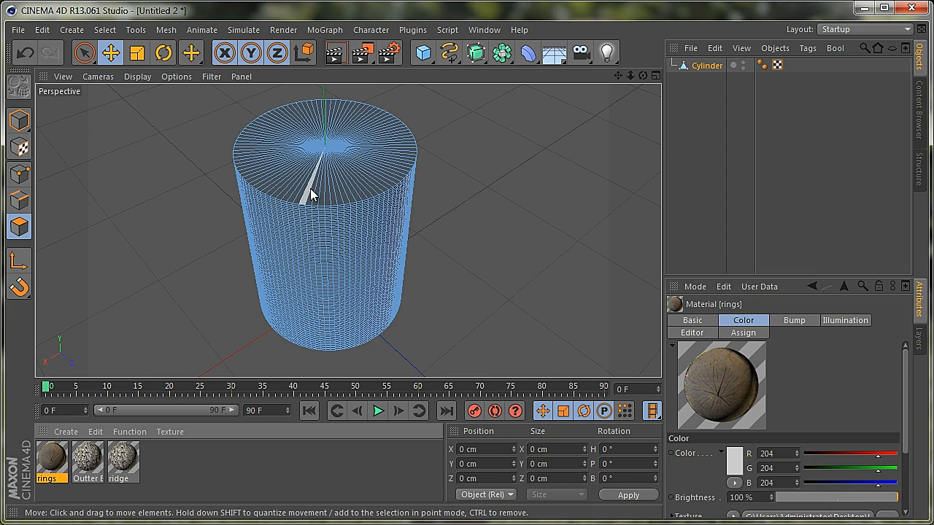
Select all polygons of the cylinder's top cap with Loop Selection
{"action": "left_click", "coordinate": [105, 30]}
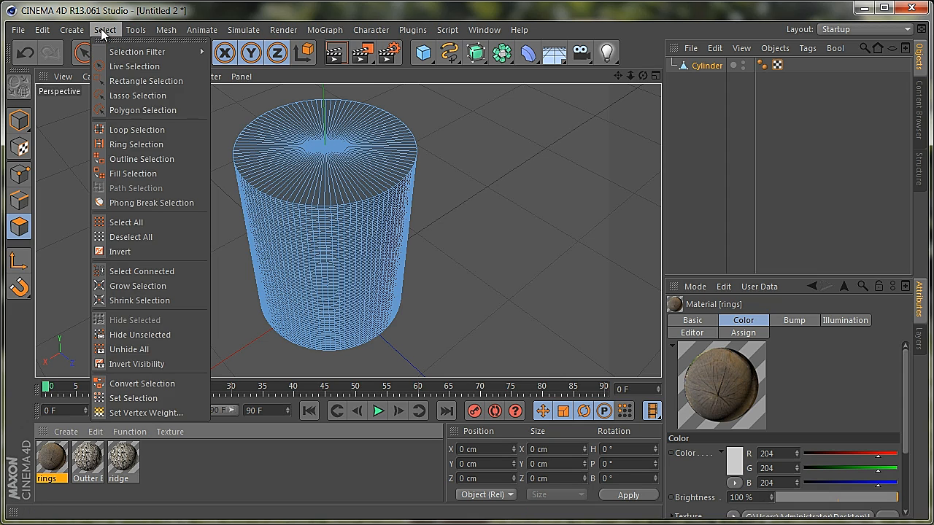
{"action": "left_click", "coordinate": [139, 130]}
{"action": "left_click", "coordinate": [298, 162]}
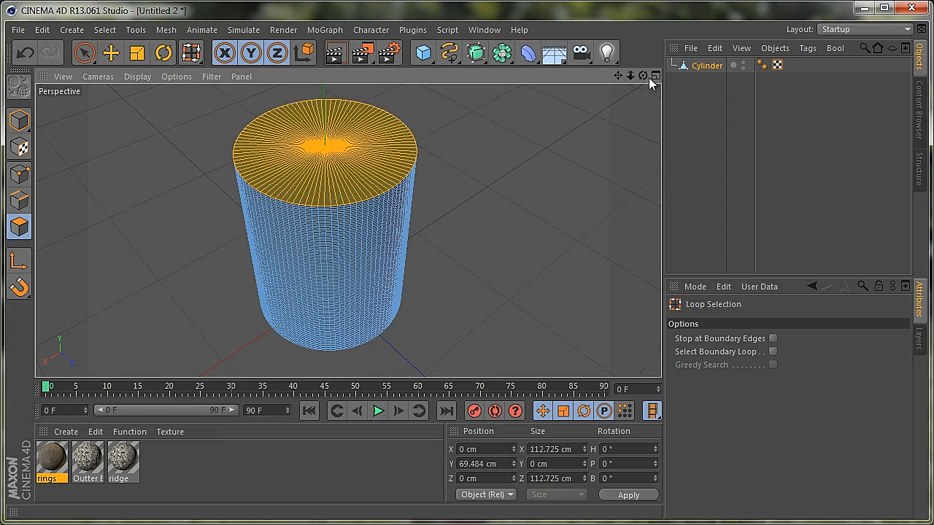
Apply the rings material to the selected top cap polygons and render the view from above
{"action": "left_click_drag", "start_coordinate": [643, 76], "coordinate": [415, 315]}
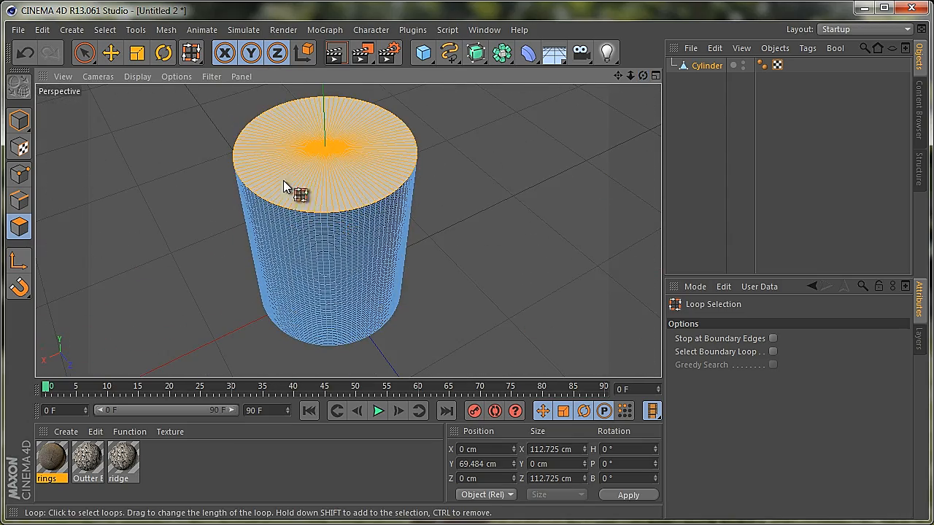
{"action": "left_click_drag", "start_coordinate": [55, 464], "coordinate": [321, 189]}
{"action": "left_click_drag", "start_coordinate": [644, 78], "coordinate": [413, 310]}
{"action": "left_click", "coordinate": [336, 52]}
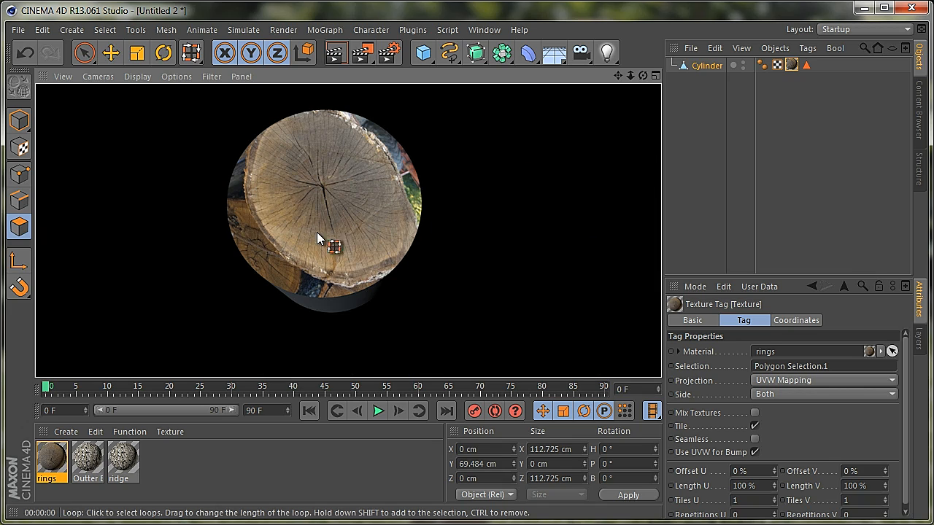
Try Flat projection on the rings texture tag and render the view
{"action": "left_click", "coordinate": [781, 381]}
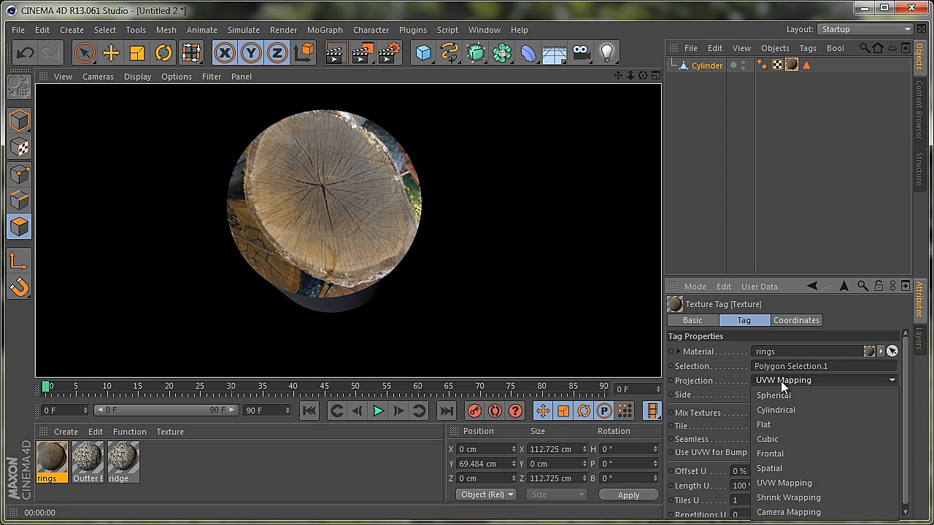
{"action": "left_click", "coordinate": [788, 424]}
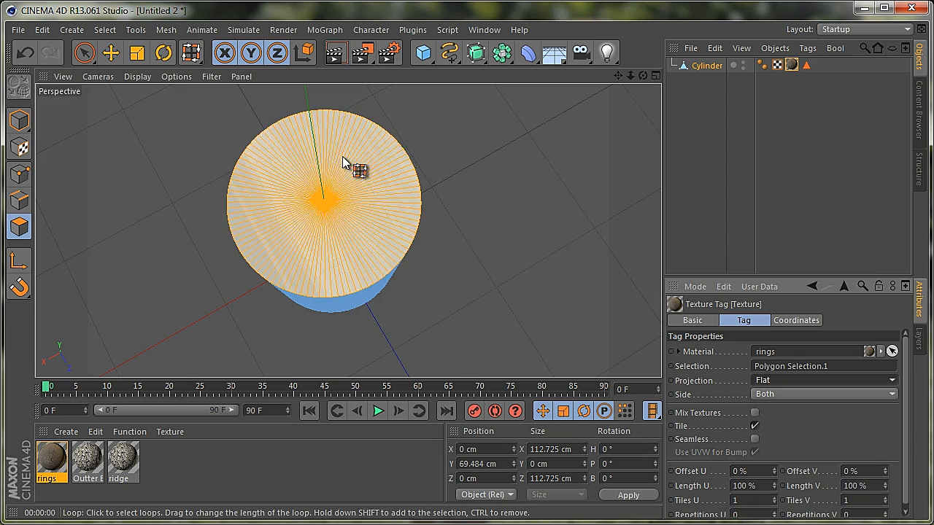
{"action": "left_click", "coordinate": [334, 57]}
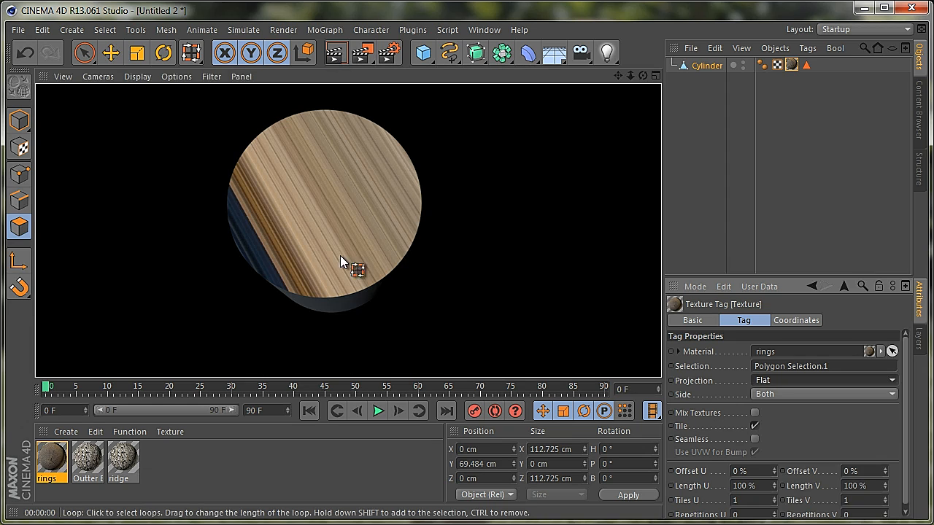
Set the projection of the rings texture tag to Frontal
{"action": "left_click", "coordinate": [780, 381]}
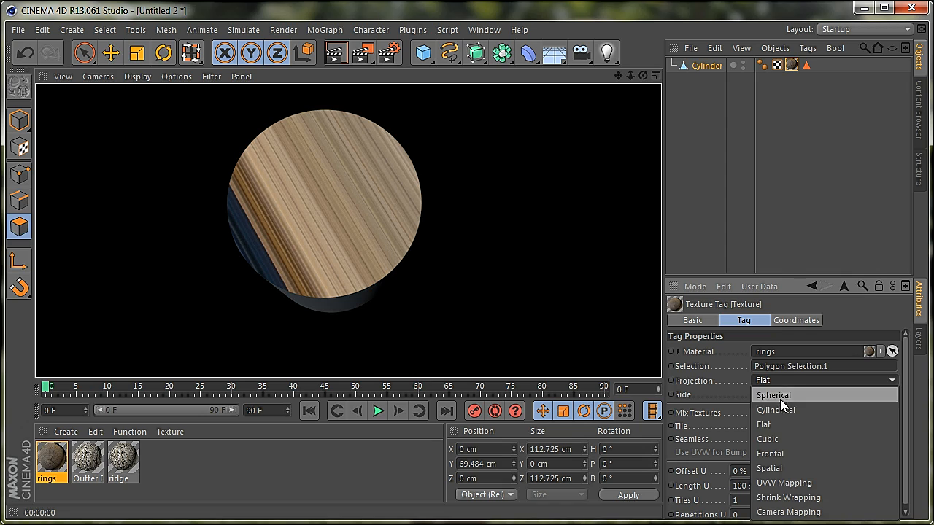
{"action": "left_click", "coordinate": [777, 448]}
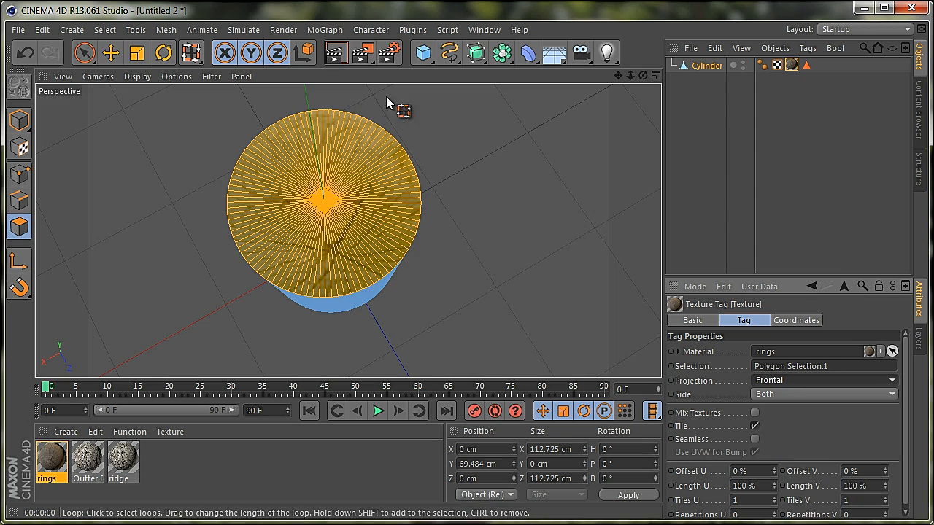
Render the Frontal projection, shift the rings texture's axis slightly along Z in Texture Axis mode, and render from a lower angle
{"action": "left_click", "coordinate": [334, 55]}
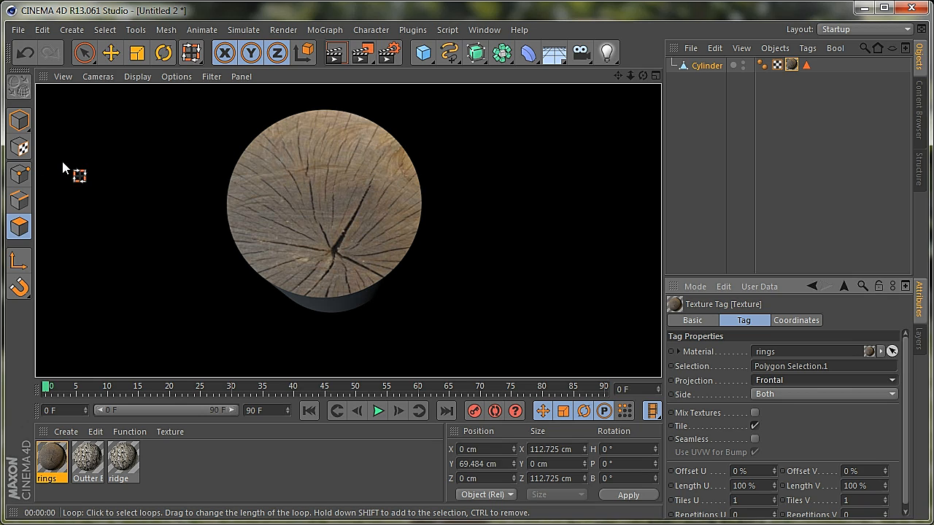
{"action": "left_click", "coordinate": [20, 148]}
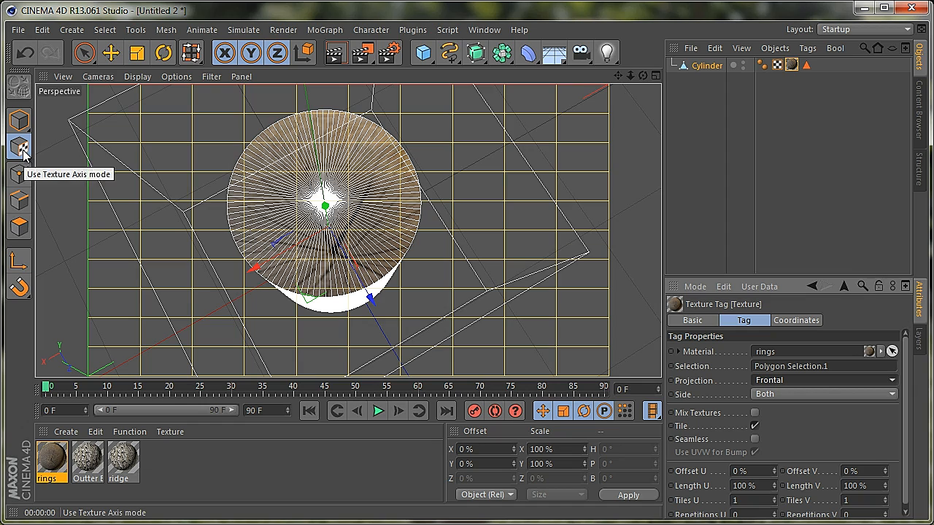
{"action": "left_click", "coordinate": [92, 52]}
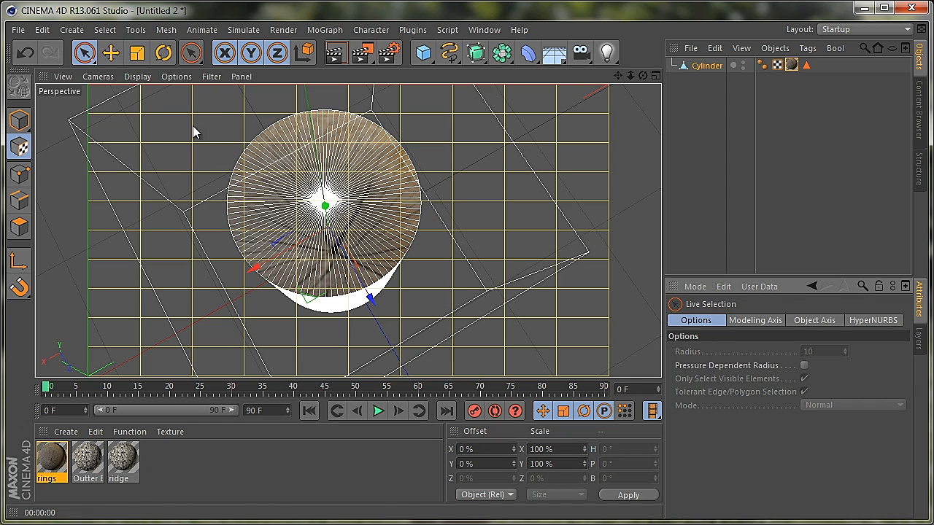
{"action": "left_click_drag", "start_coordinate": [372, 298], "coordinate": [364, 284]}
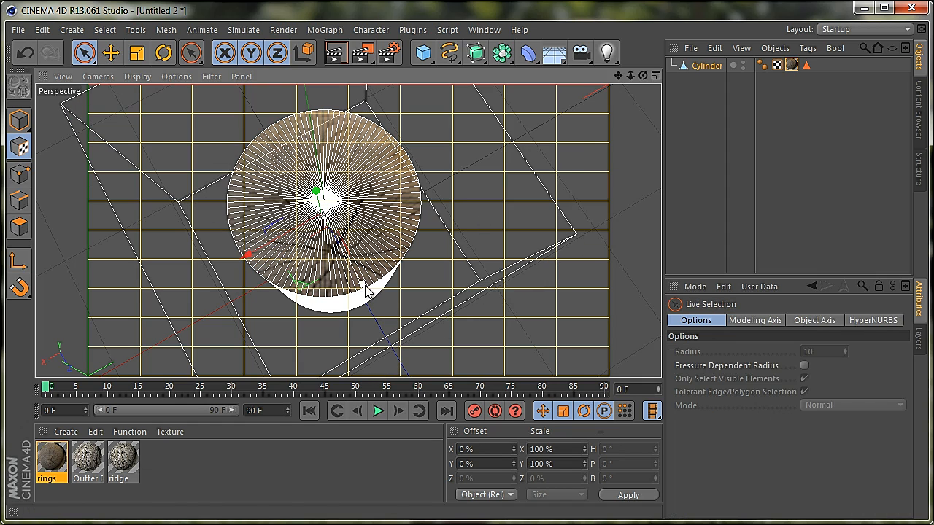
{"action": "left_click_drag", "start_coordinate": [630, 75], "coordinate": [363, 284]}
{"action": "left_click", "coordinate": [715, 65]}
{"action": "left_click_drag", "start_coordinate": [641, 75], "coordinate": [411, 314]}
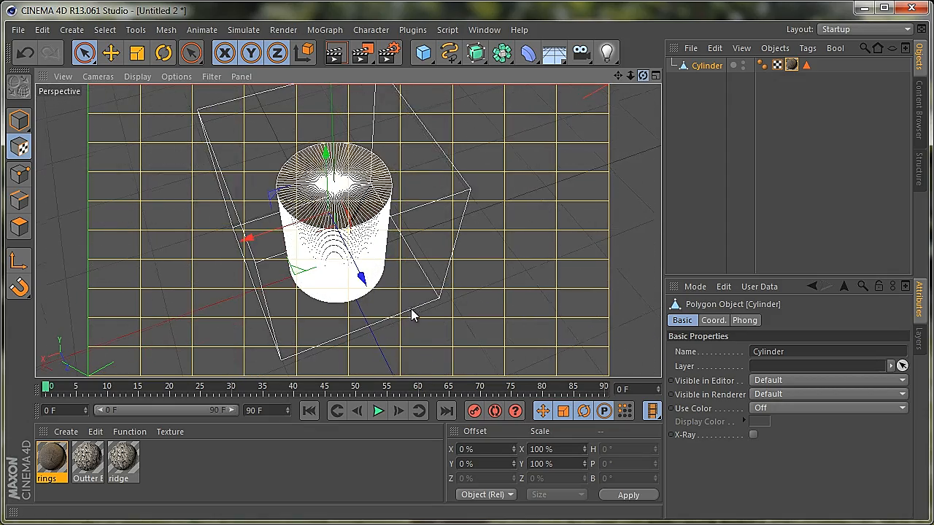
{"action": "left_click", "coordinate": [339, 56]}
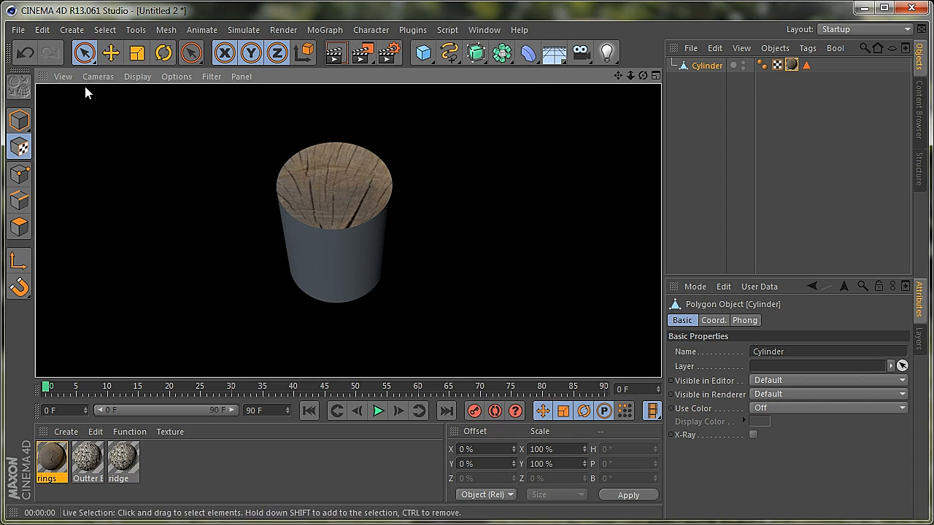
Move the rings texture axis slightly along X, enlarge it along Z and X, and render the view
{"action": "left_click", "coordinate": [110, 51]}
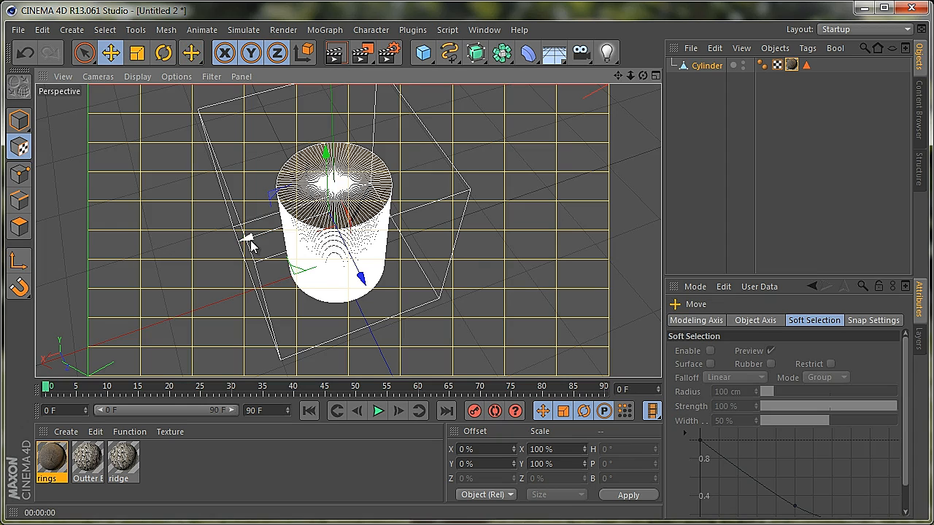
{"action": "left_click", "coordinate": [136, 52]}
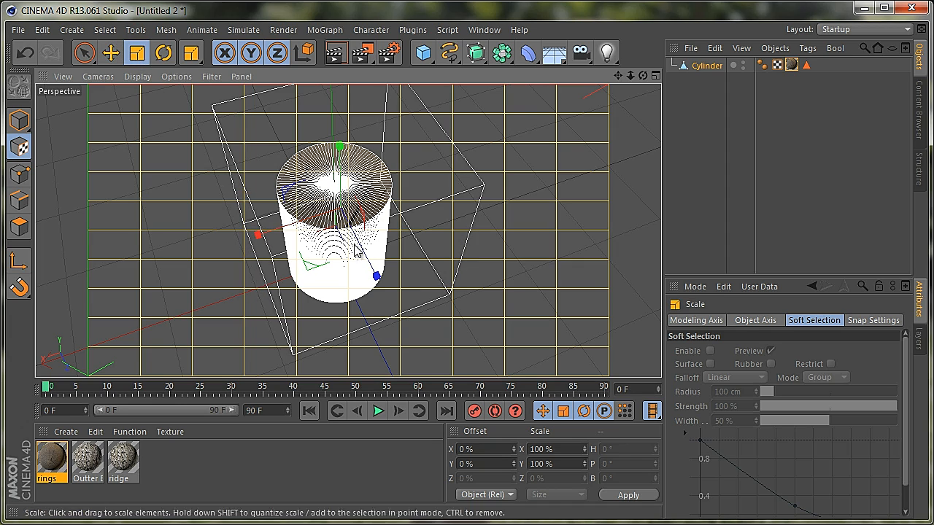
{"action": "left_click_drag", "start_coordinate": [371, 278], "coordinate": [382, 290]}
{"action": "left_click_drag", "start_coordinate": [256, 232], "coordinate": [220, 263]}
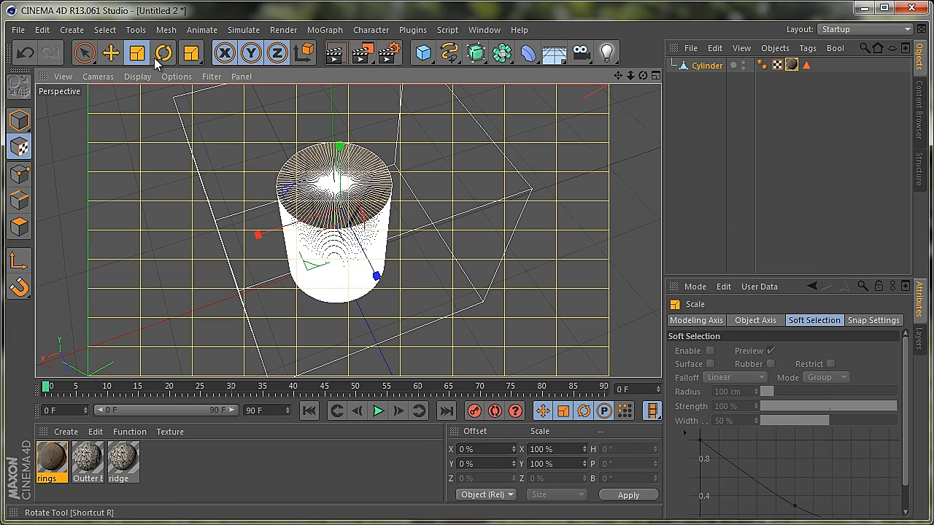
{"action": "left_click", "coordinate": [335, 51]}
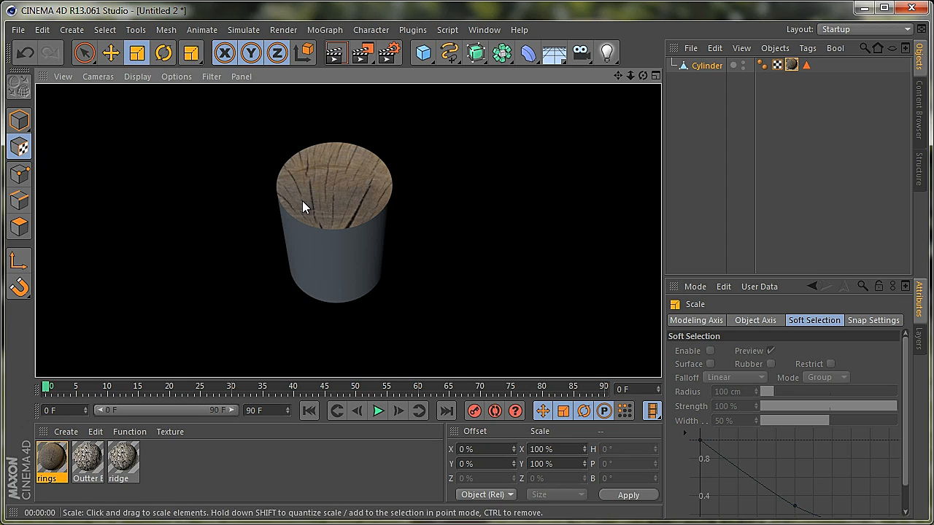
Try scaling the selected top cap polygons to about 124 cm in X and 140 cm in Z, and undo both changes
{"action": "left_click", "coordinate": [19, 226]}
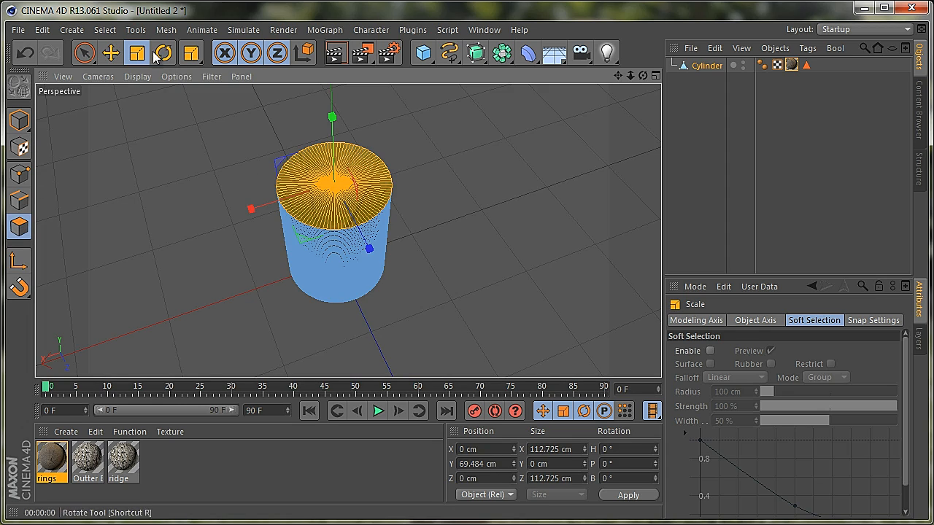
{"action": "mouse_move", "coordinate": [252, 210]}
{"action": "left_mouse_down"}
{"action": "mouse_move", "coordinate": [263, 204]}
{"action": "mouse_move", "coordinate": [243, 218]}
{"action": "left_mouse_up"}
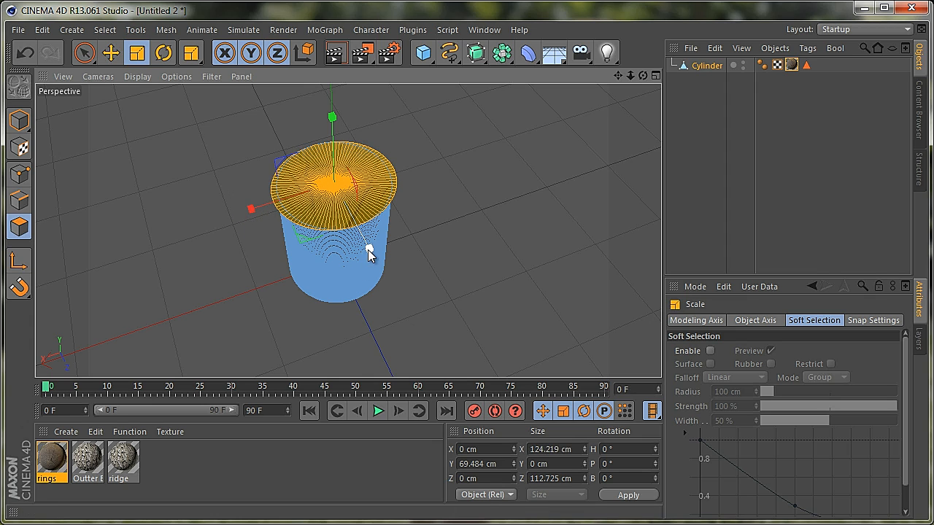
{"action": "left_click_drag", "start_coordinate": [368, 252], "coordinate": [374, 270]}
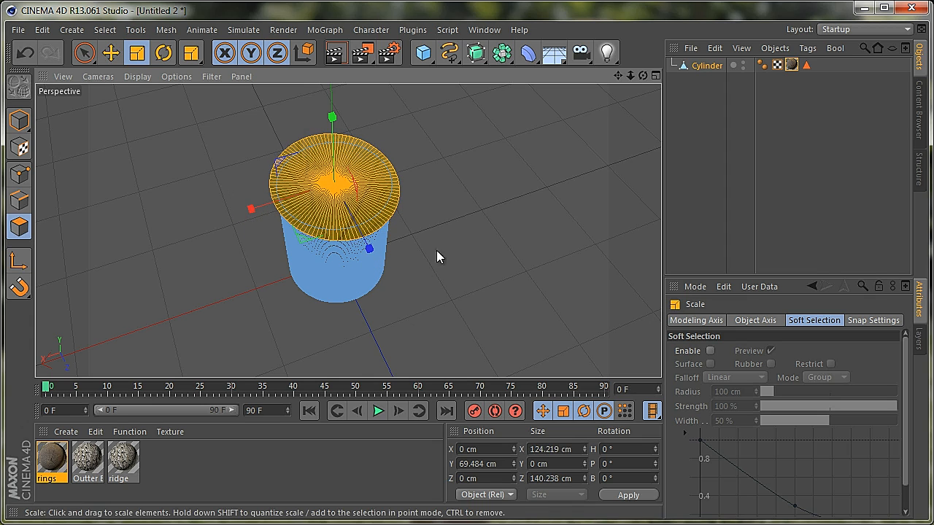
{"action": "mouse_move", "coordinate": [643, 76]}
{"action": "left_mouse_down"}
{"action": "mouse_move", "coordinate": [413, 307]}
{"action": "mouse_move", "coordinate": [643, 76]}
{"action": "left_mouse_up"}
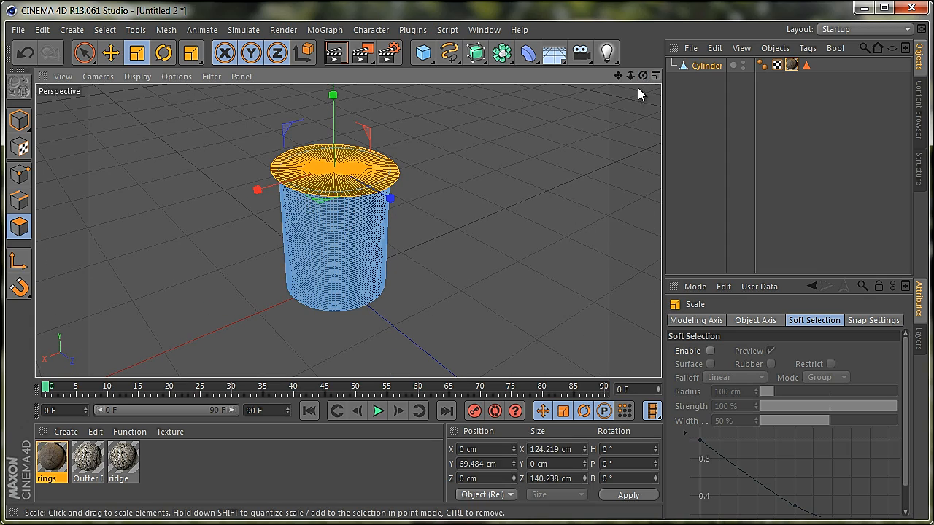
{"action": "key", "text": "ctrl+z"}
{"action": "key", "text": "ctrl+z"}
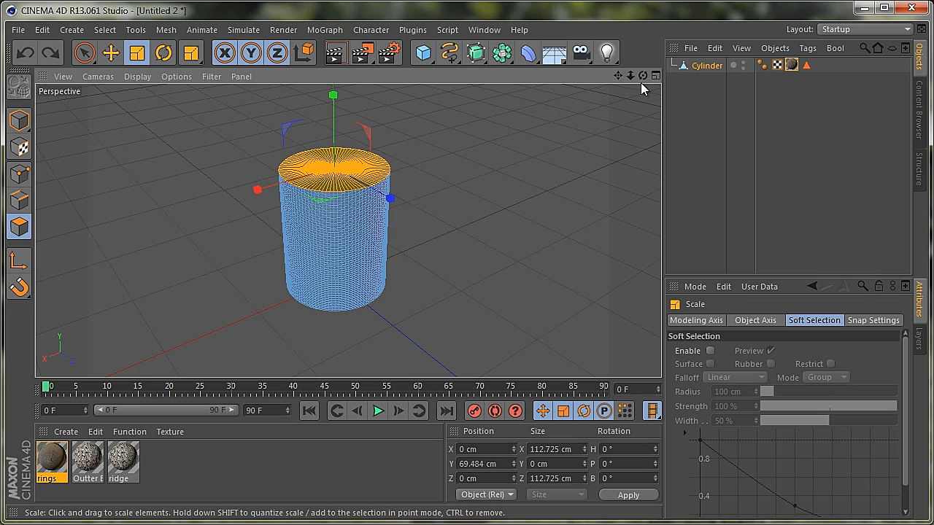
Scale the rings texture axis up further along X in Texture Axis mode and render the view
{"action": "left_click_drag", "start_coordinate": [643, 76], "coordinate": [409, 262]}
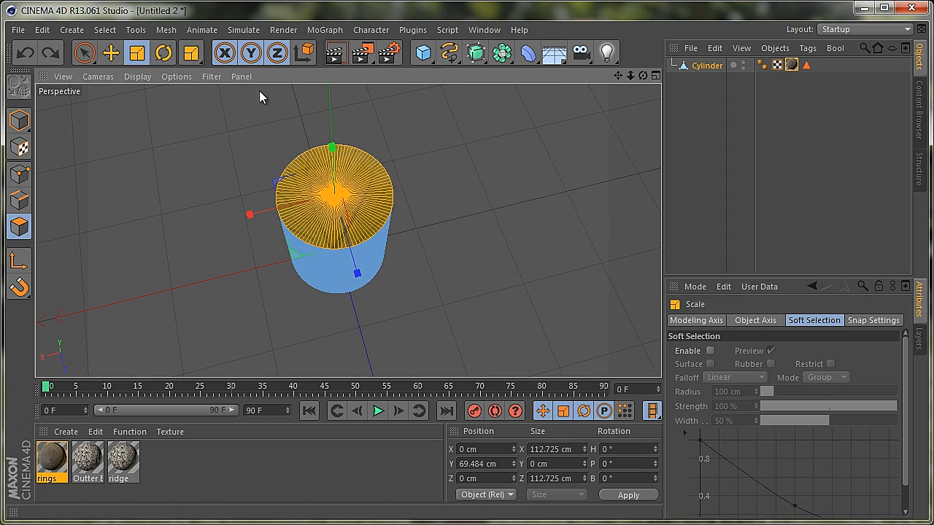
{"action": "left_click", "coordinate": [22, 150]}
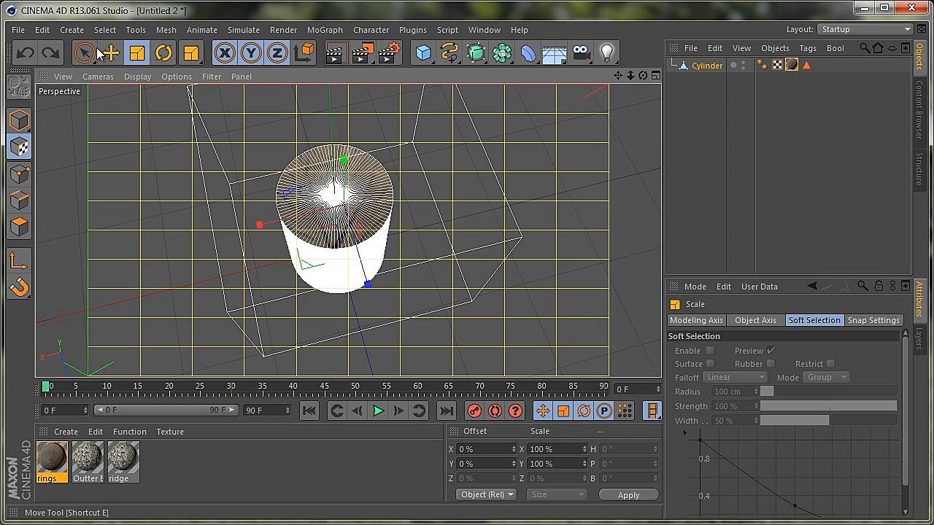
{"action": "left_click_drag", "start_coordinate": [242, 231], "coordinate": [225, 252]}
{"action": "left_click", "coordinate": [335, 52]}
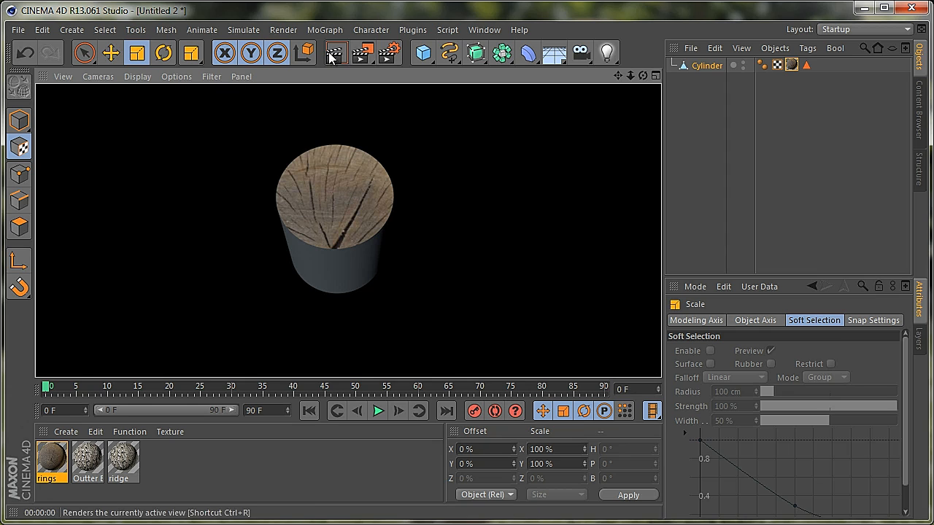
Set Tiles U and Tiles V of the rings texture tag to 3 and render the view
{"action": "left_click_drag", "start_coordinate": [644, 75], "coordinate": [413, 308]}
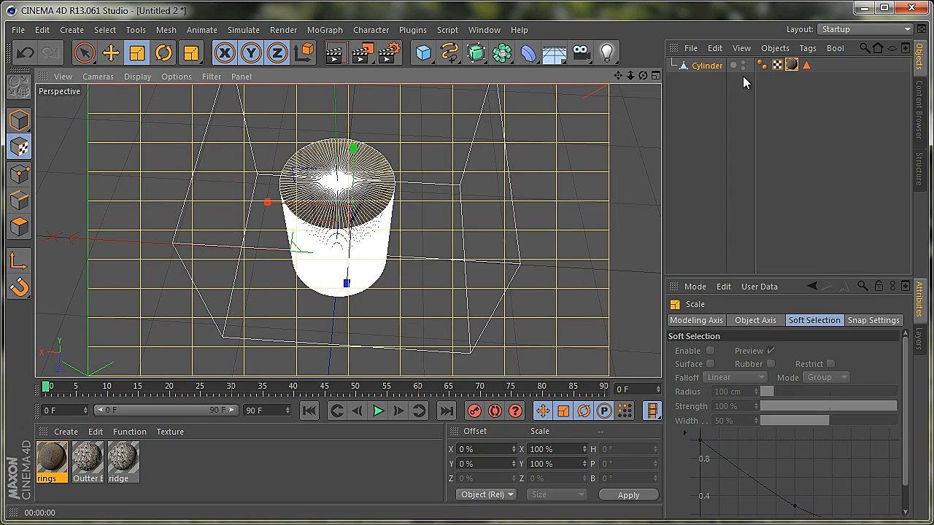
{"action": "left_click", "coordinate": [792, 65]}
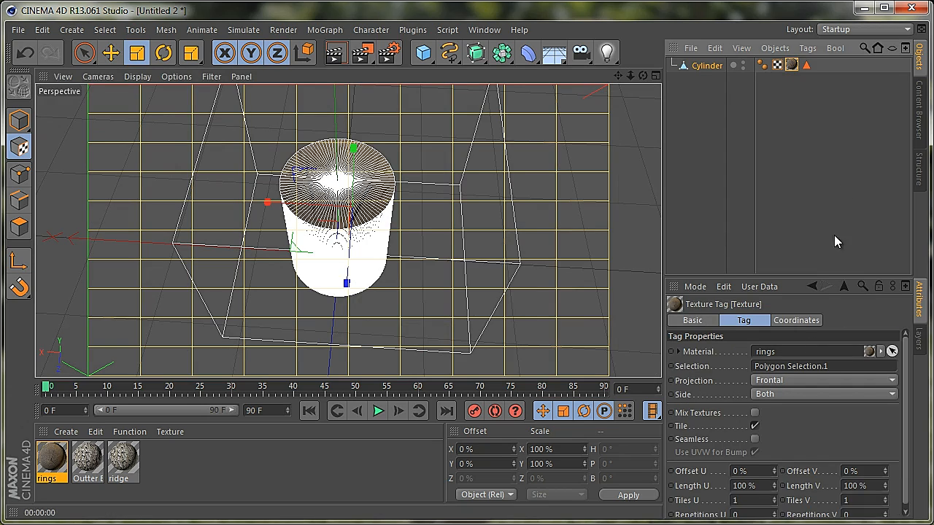
{"action": "left_click", "coordinate": [761, 499]}
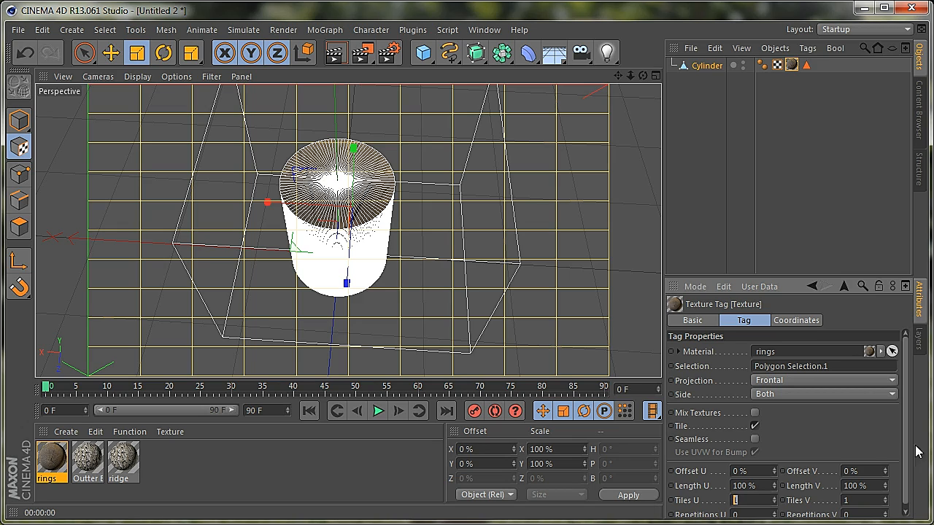
{"action": "scroll", "coordinate": [909, 442], "scroll_direction": "down", "scroll_amount": 1}
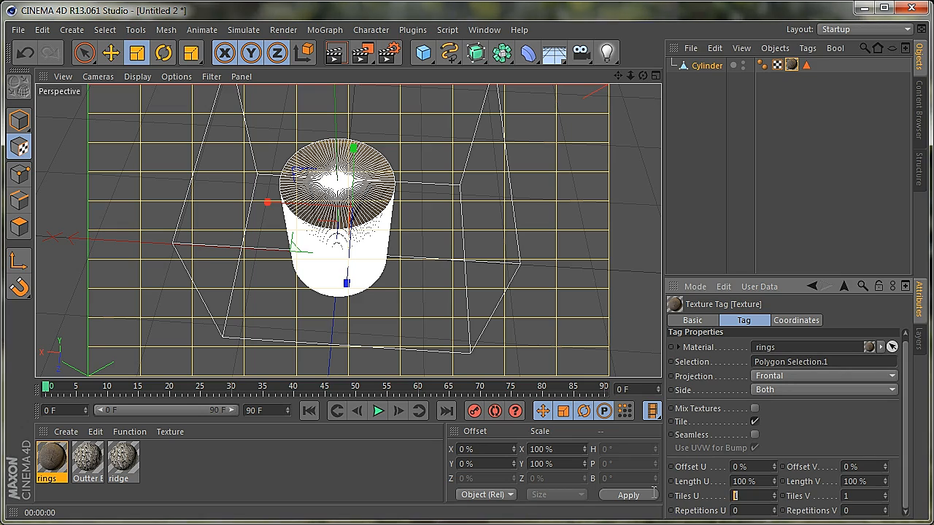
{"action": "type", "text": "3"}
{"action": "left_click_drag", "start_coordinate": [868, 497], "coordinate": [785, 501]}
{"action": "type", "text": "3"}
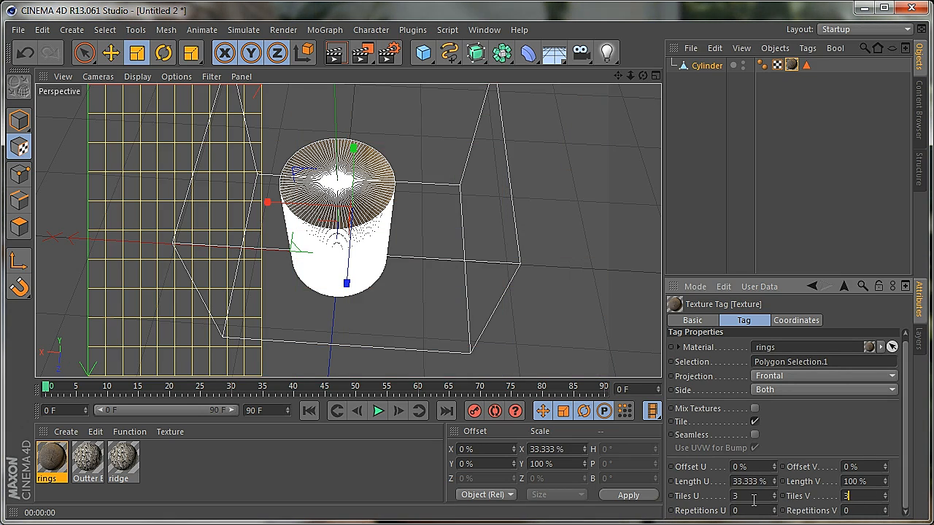
{"action": "left_click", "coordinate": [754, 500]}
{"action": "left_click", "coordinate": [333, 55]}
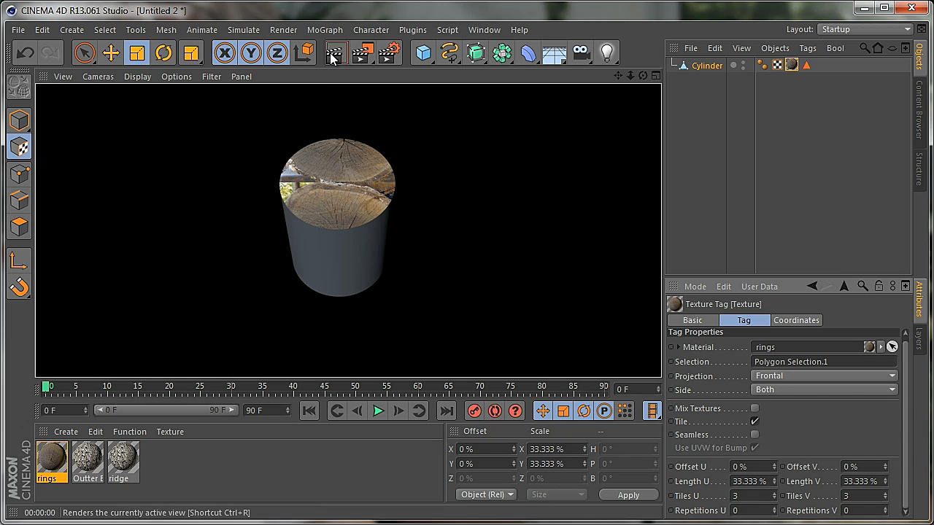
Render the log repositioned lower in the view, move the rings texture axis forward along Z, and render again
{"action": "left_click_drag", "start_coordinate": [617, 75], "coordinate": [410, 320]}
{"action": "left_click_drag", "start_coordinate": [97, 177], "coordinate": [97, 234]}
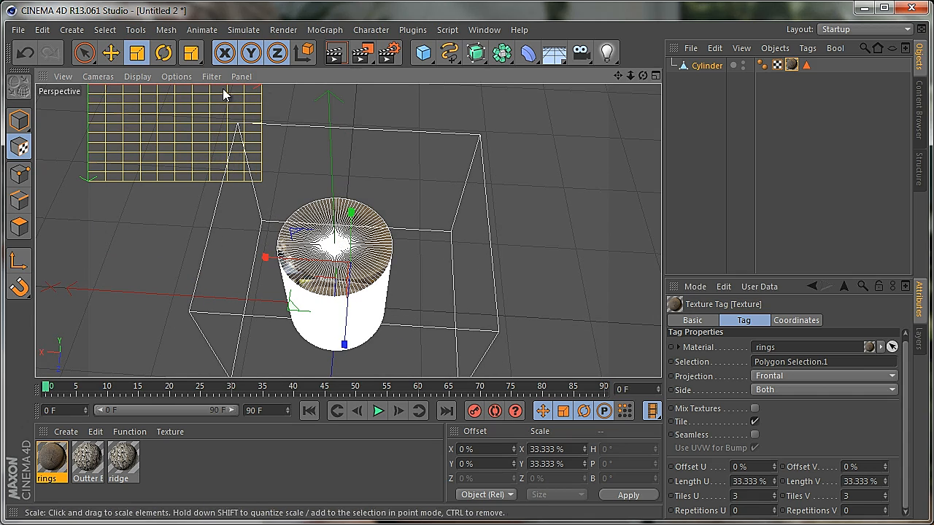
{"action": "left_click", "coordinate": [333, 52]}
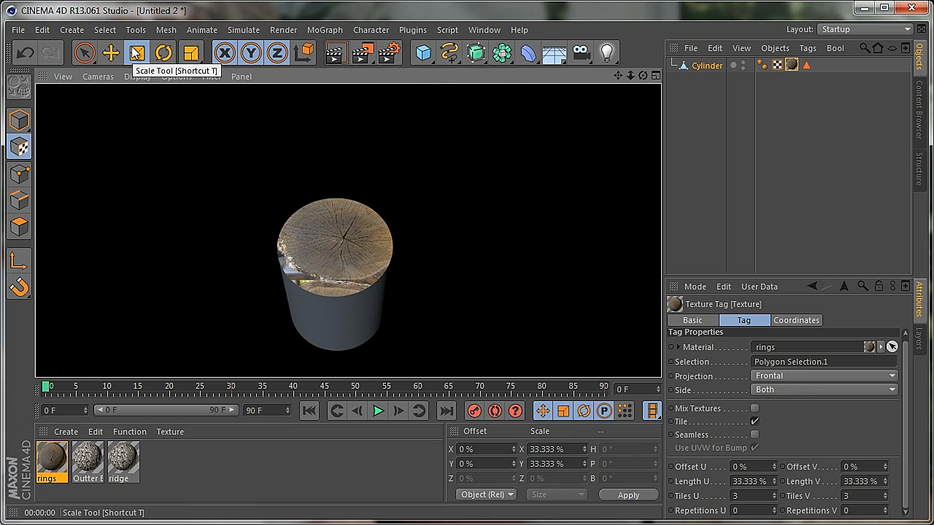
{"action": "left_click", "coordinate": [111, 53]}
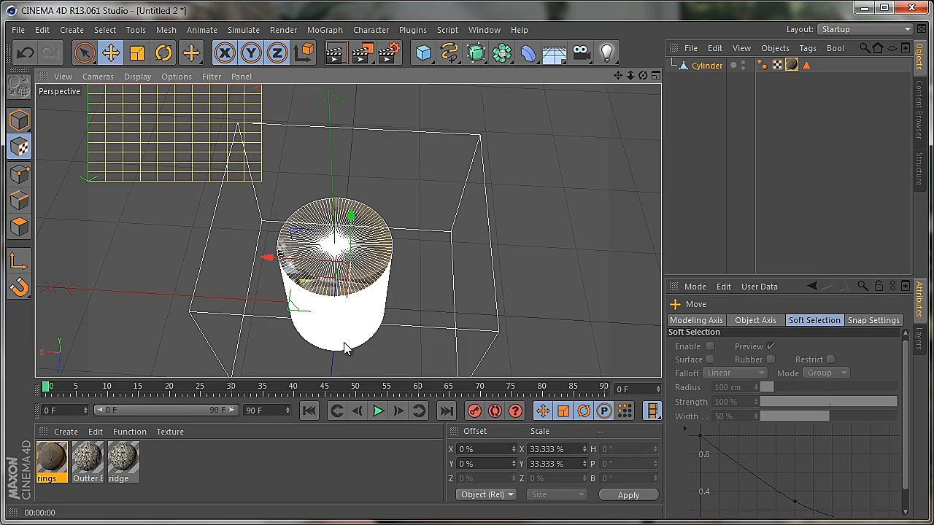
{"action": "left_click_drag", "start_coordinate": [344, 344], "coordinate": [343, 359]}
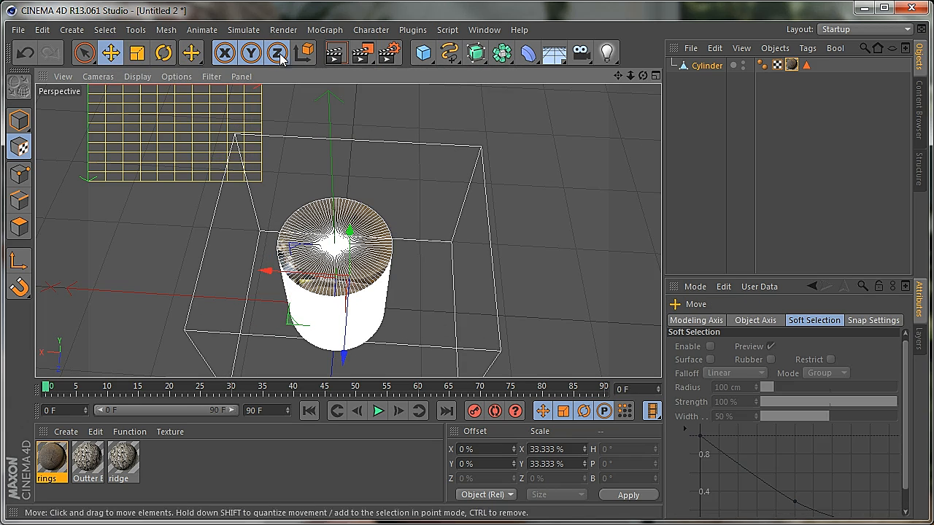
{"action": "left_click", "coordinate": [333, 55]}
View the log from another side, shift the rings texture axis back and forth along Z, and render each change
{"action": "left_click_drag", "start_coordinate": [642, 75], "coordinate": [414, 315]}
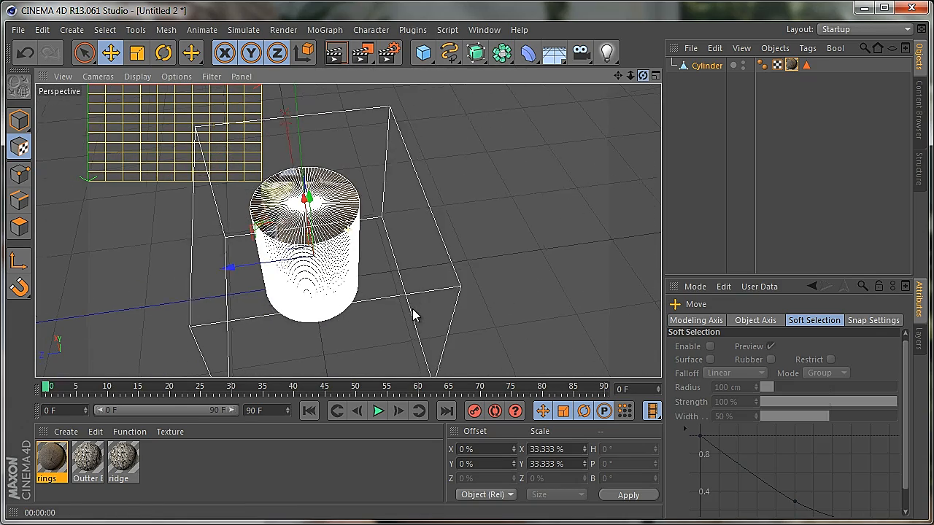
{"action": "left_click", "coordinate": [707, 66]}
{"action": "left_click_drag", "start_coordinate": [234, 267], "coordinate": [239, 267]}
{"action": "left_click", "coordinate": [329, 53]}
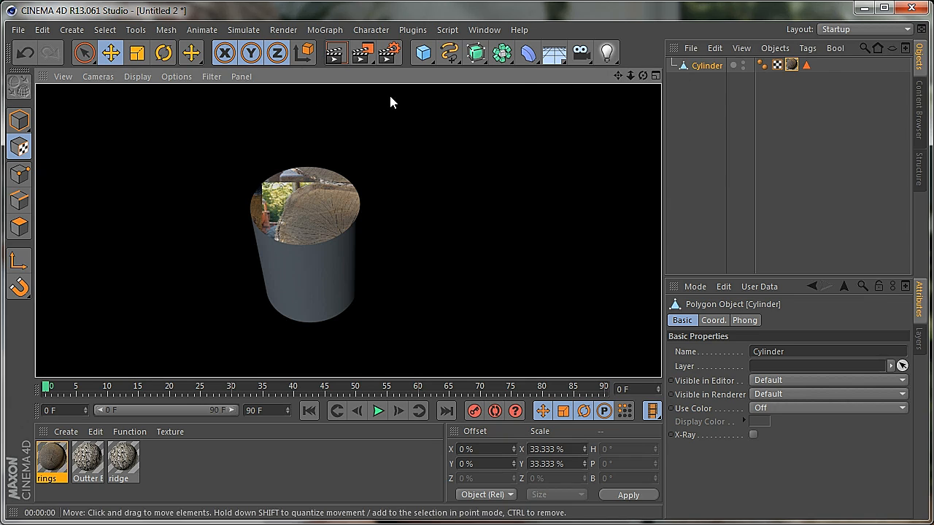
{"action": "left_click", "coordinate": [687, 67]}
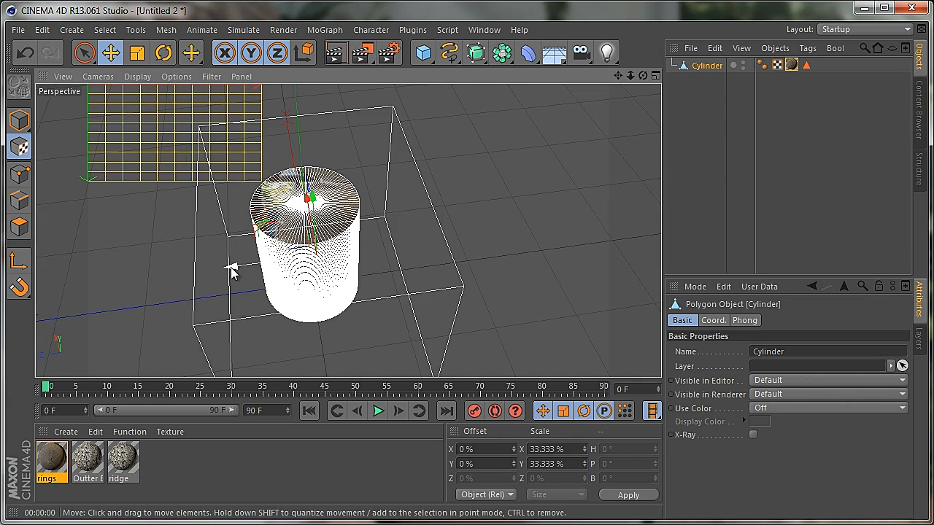
{"action": "left_click_drag", "start_coordinate": [229, 265], "coordinate": [202, 270]}
{"action": "left_click", "coordinate": [335, 53]}
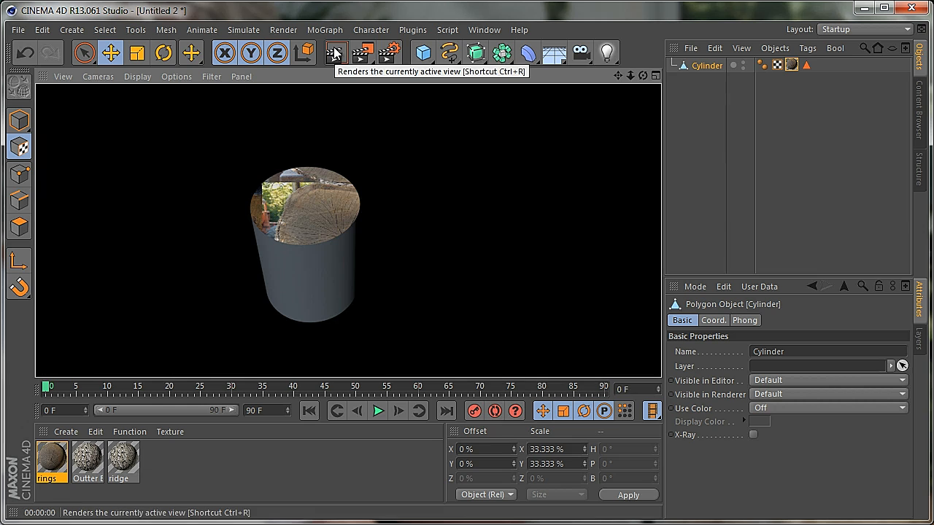
Look straight down on the log, move the rings texture axis a little further along Z, and render the view
{"action": "left_click_drag", "start_coordinate": [645, 74], "coordinate": [414, 312]}
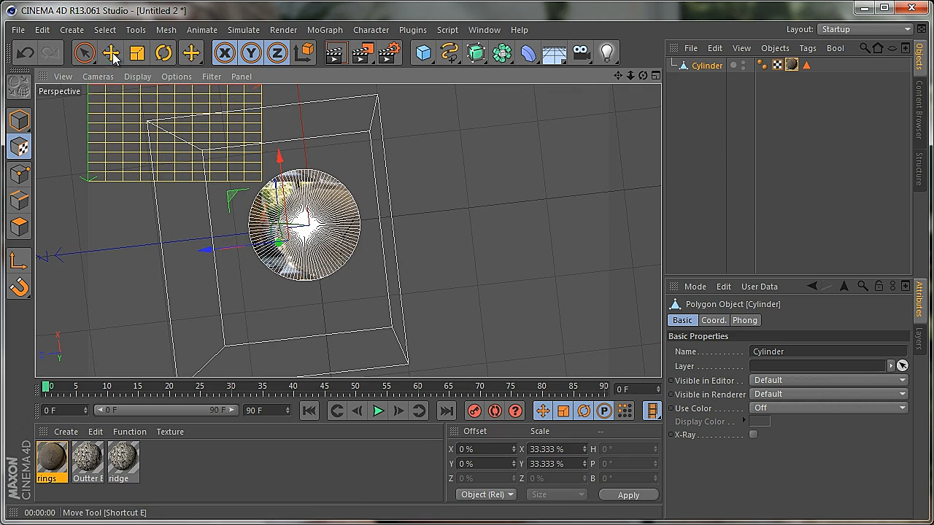
{"action": "left_click", "coordinate": [112, 52]}
{"action": "left_click", "coordinate": [89, 53]}
{"action": "left_click_drag", "start_coordinate": [230, 246], "coordinate": [214, 253]}
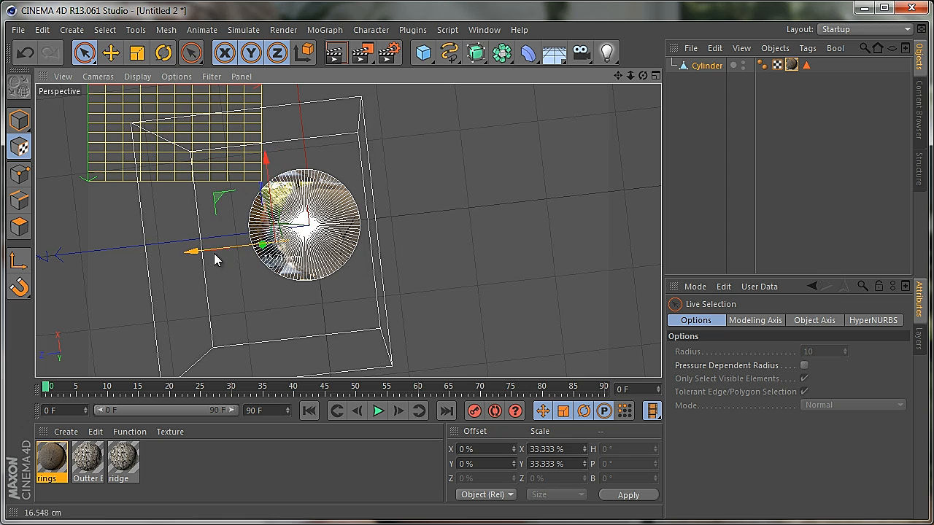
{"action": "left_click", "coordinate": [335, 53]}
{"action": "left_click", "coordinate": [326, 211]}
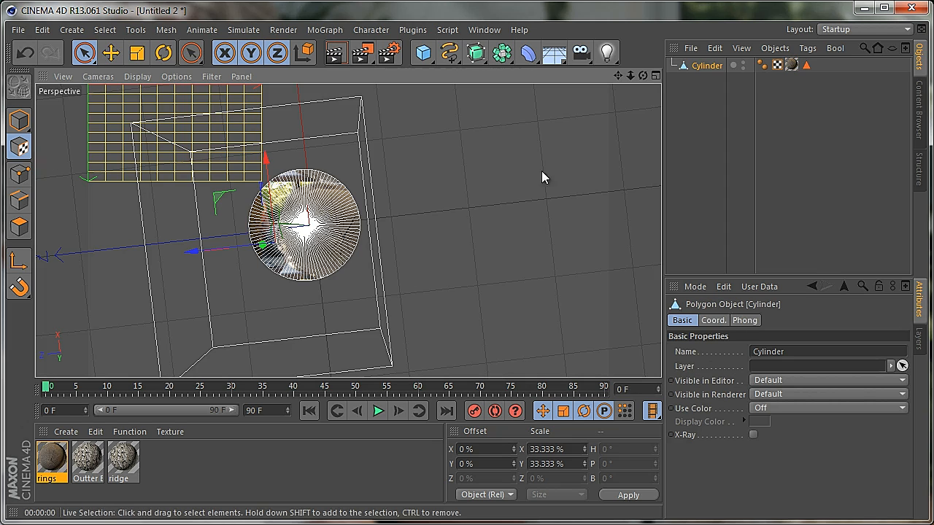
Move the rings texture axis toward the log's centre and set the texture tag's projection to Flat
{"action": "left_click_drag", "start_coordinate": [643, 75], "coordinate": [413, 308]}
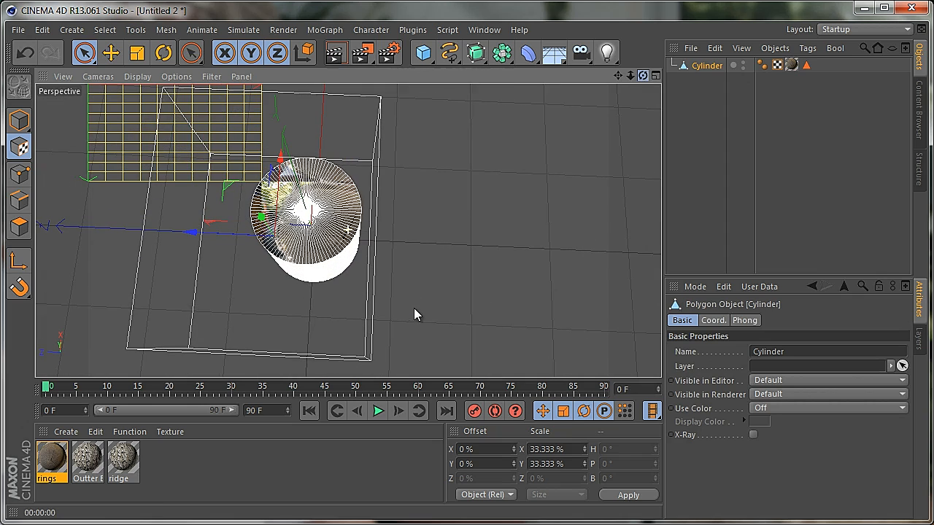
{"action": "left_click", "coordinate": [794, 64]}
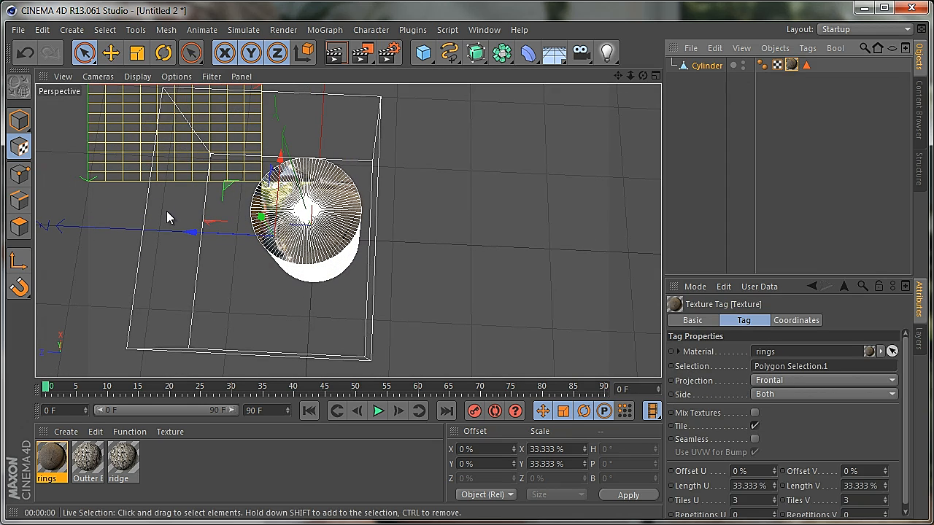
{"action": "left_click_drag", "start_coordinate": [229, 189], "coordinate": [273, 194]}
{"action": "left_click", "coordinate": [772, 380]}
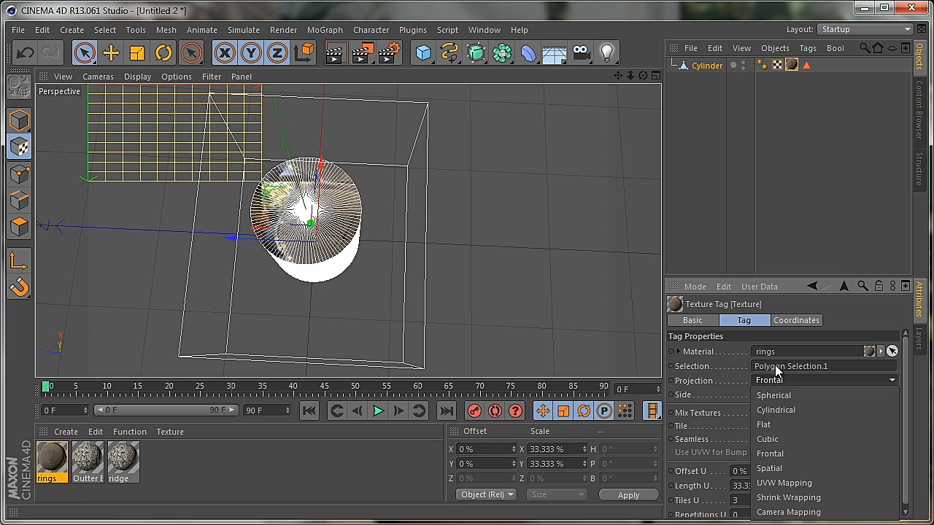
{"action": "left_click", "coordinate": [777, 424]}
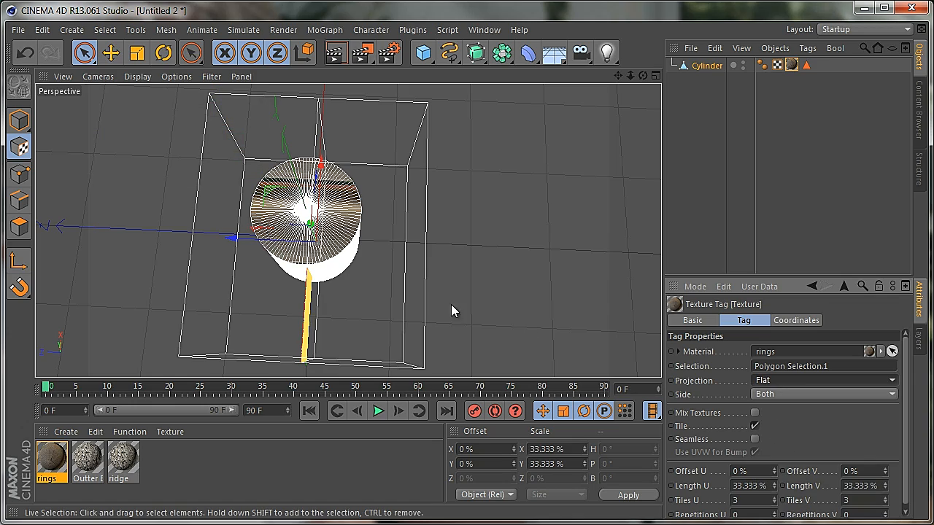
Rotate the flat rings projection until it lies parallel to the log's top cap and render the view
{"action": "left_click_drag", "start_coordinate": [642, 76], "coordinate": [412, 310]}
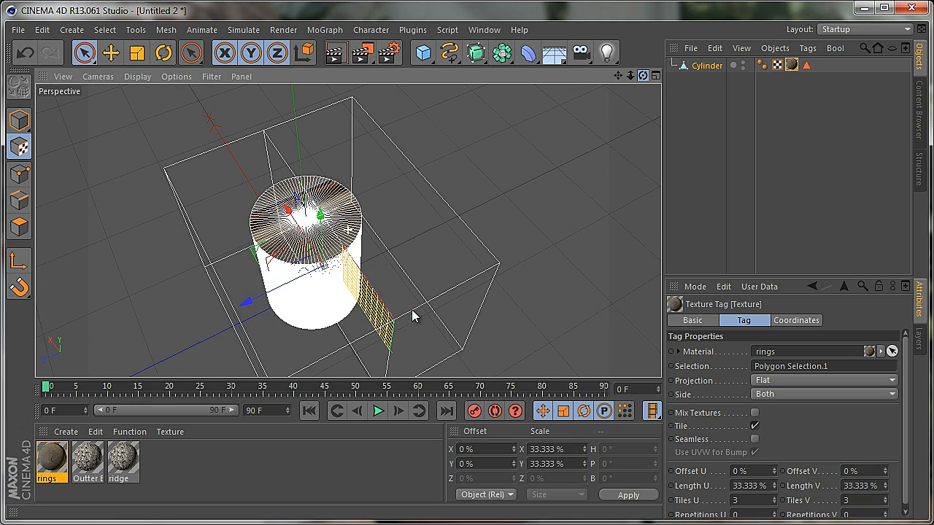
{"action": "left_click", "coordinate": [163, 53]}
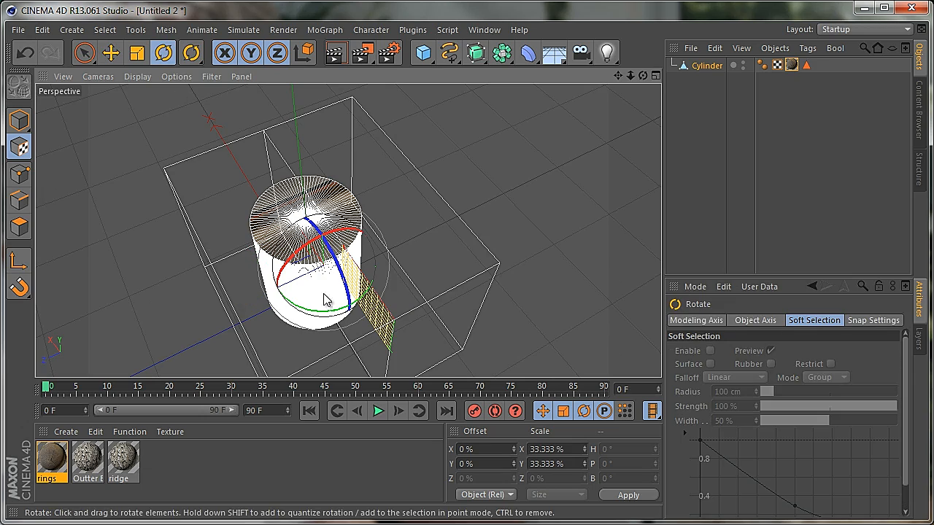
{"action": "left_click_drag", "start_coordinate": [311, 243], "coordinate": [280, 294]}
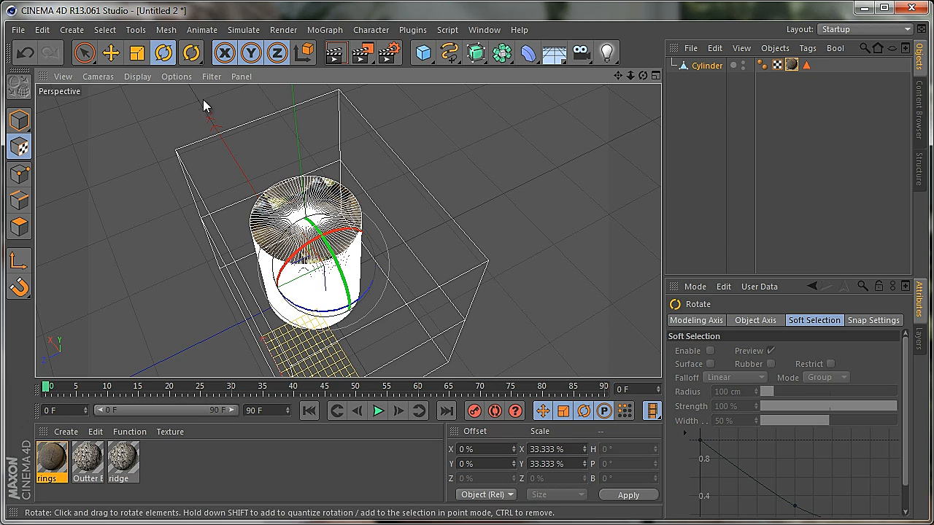
{"action": "left_click", "coordinate": [111, 53]}
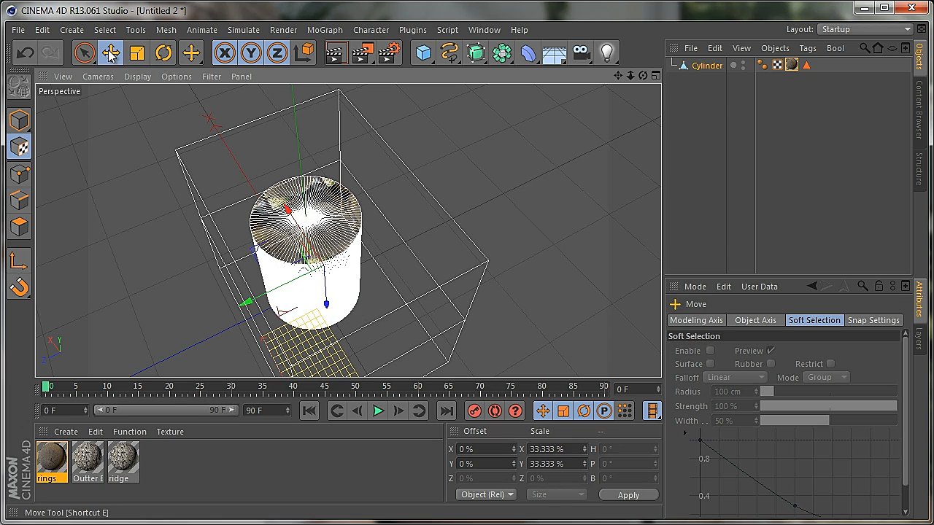
{"action": "left_click", "coordinate": [336, 52]}
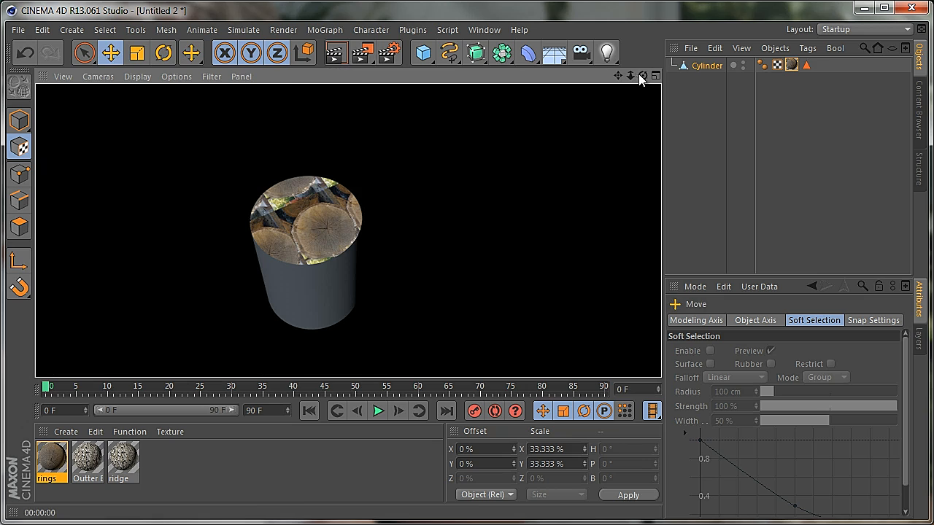
Set Tiles U and Tiles V of the rings texture tag to 1 and render the view
{"action": "left_click", "coordinate": [791, 65]}
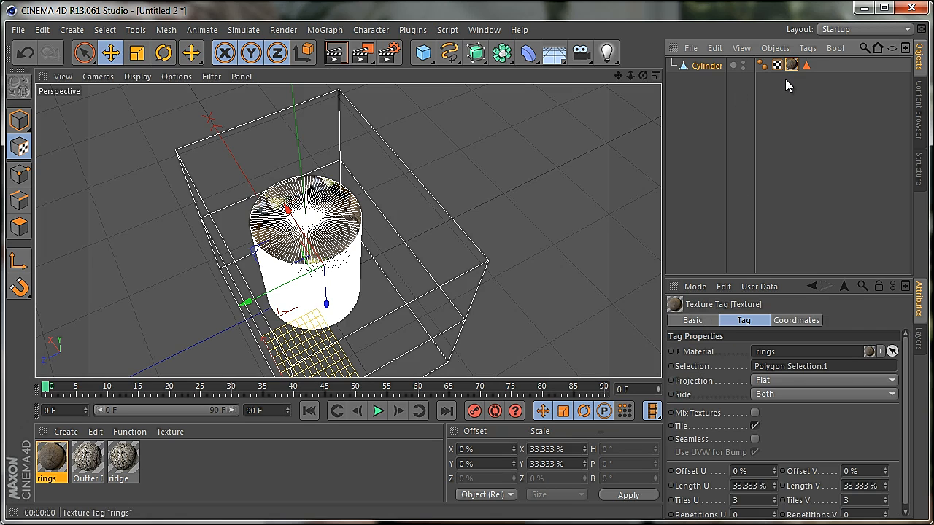
{"action": "left_click", "coordinate": [750, 502]}
{"action": "type", "text": "1"}
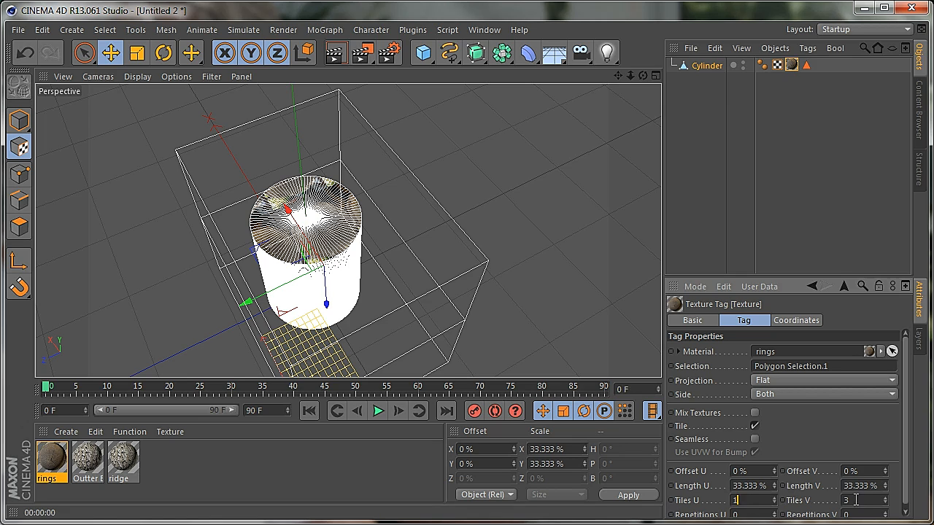
{"action": "left_click", "coordinate": [856, 500]}
{"action": "type", "text": "1"}
{"action": "key", "text": "Return"}
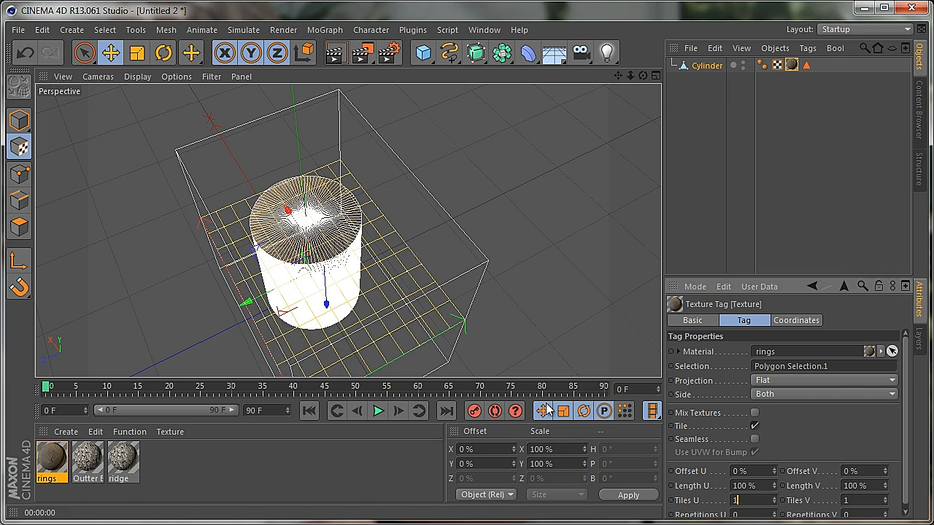
{"action": "left_click", "coordinate": [337, 54]}
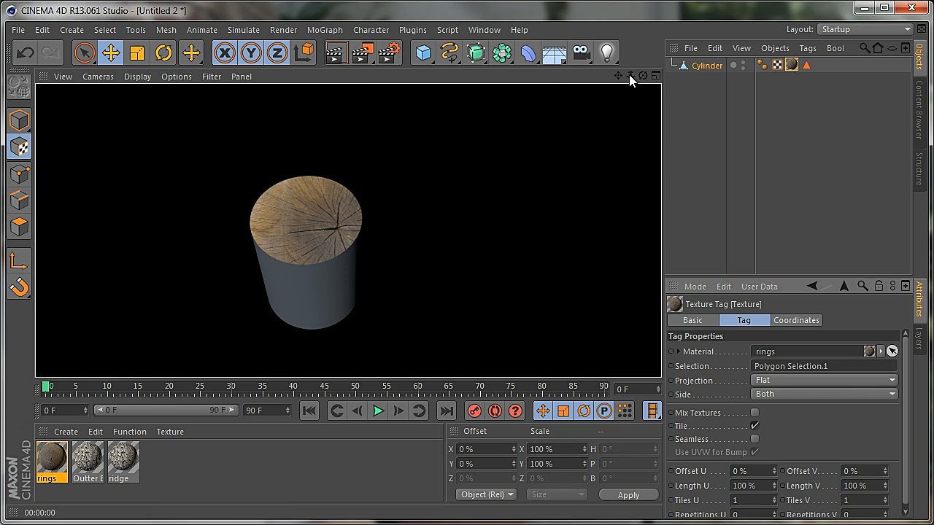
Move the rings texture along its X axis to bring the ring centre closer to the cap's middle and render
{"action": "left_click_drag", "start_coordinate": [619, 77], "coordinate": [621, 84]}
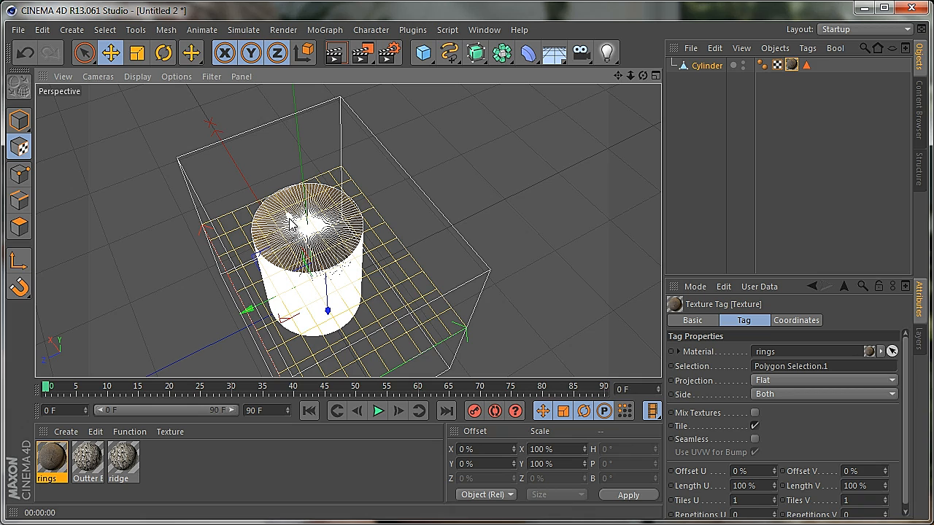
{"action": "left_click_drag", "start_coordinate": [290, 220], "coordinate": [273, 211]}
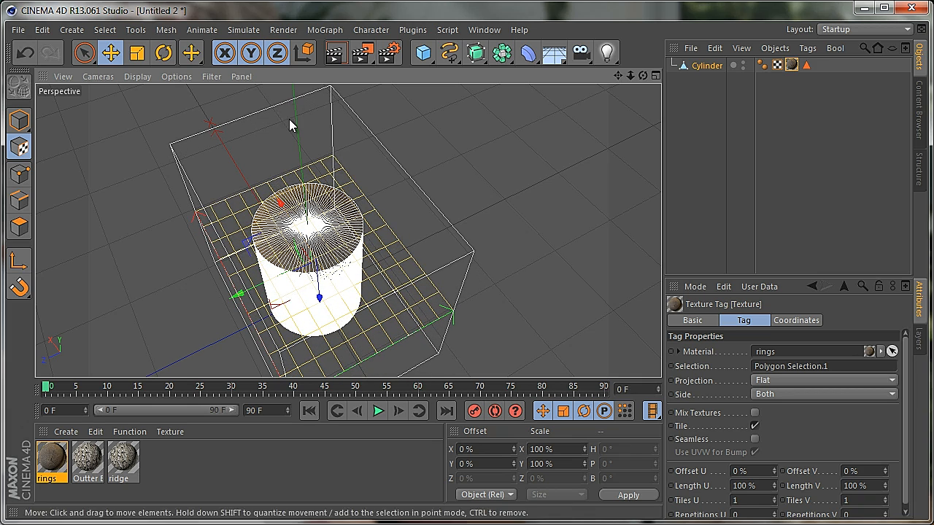
{"action": "left_click", "coordinate": [335, 54]}
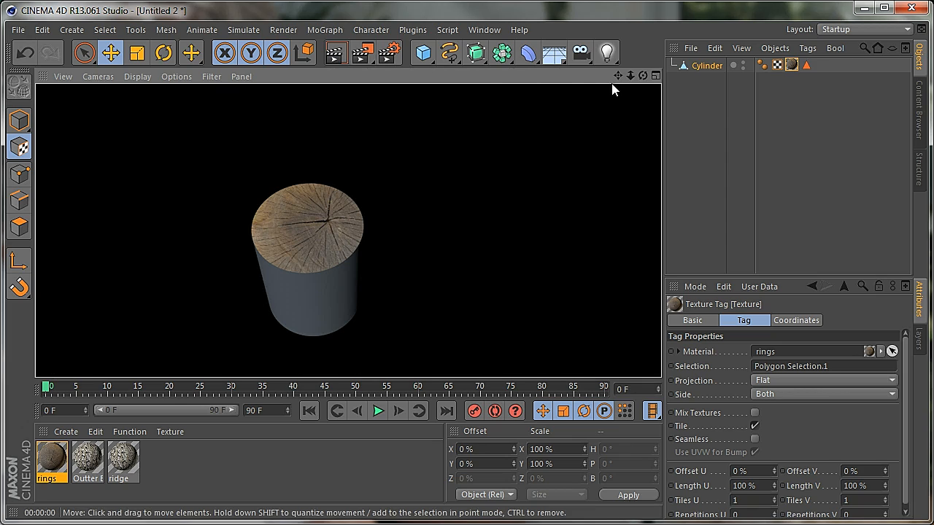
Nudge the rings texture along its Y axis in small moves to centre the pattern on the cap, rendering after each
{"action": "left_click", "coordinate": [112, 54]}
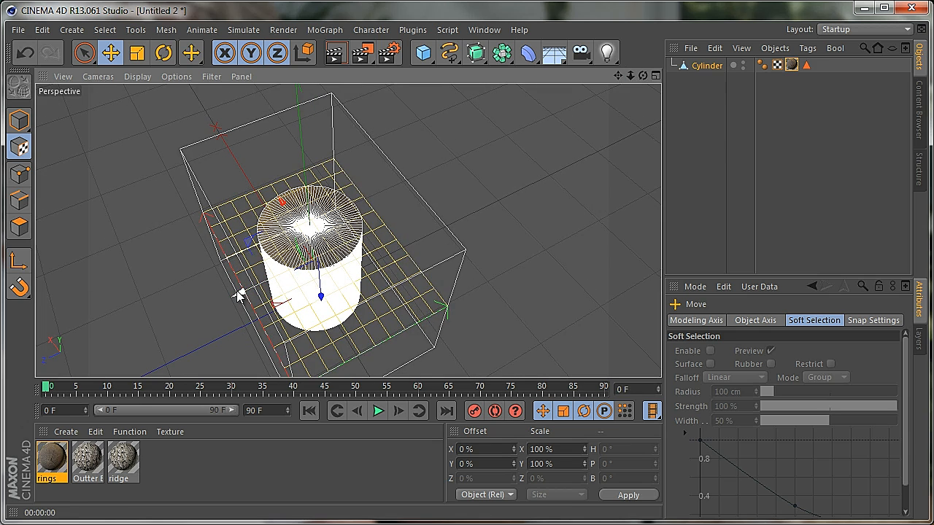
{"action": "mouse_move", "coordinate": [240, 292]}
{"action": "left_mouse_down"}
{"action": "mouse_move", "coordinate": [233, 298]}
{"action": "mouse_move", "coordinate": [236, 290]}
{"action": "left_mouse_up"}
{"action": "left_click", "coordinate": [335, 53]}
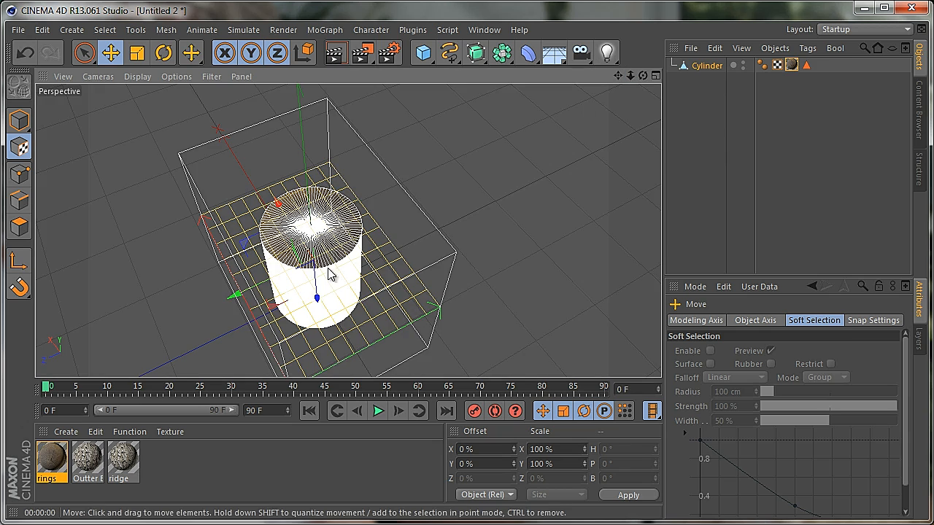
{"action": "left_click_drag", "start_coordinate": [236, 294], "coordinate": [234, 292]}
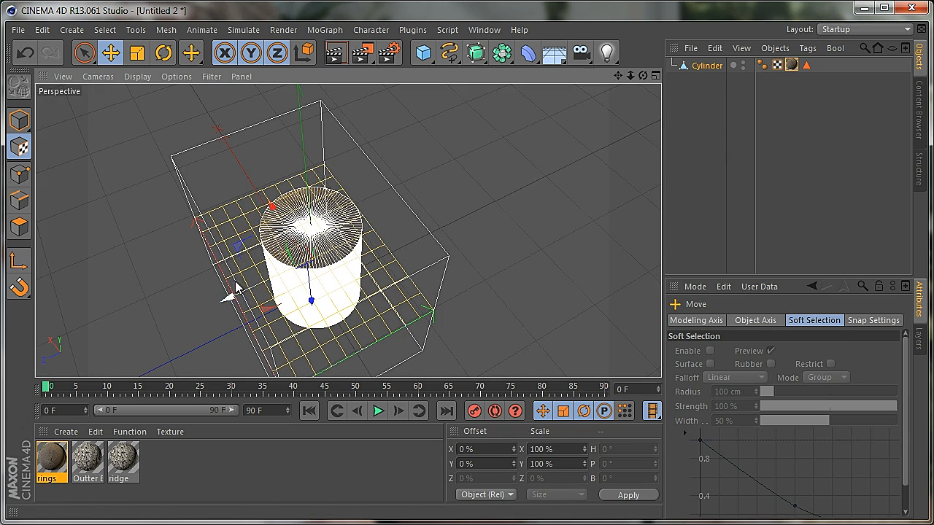
{"action": "left_click", "coordinate": [337, 55]}
{"action": "left_click", "coordinate": [413, 309]}
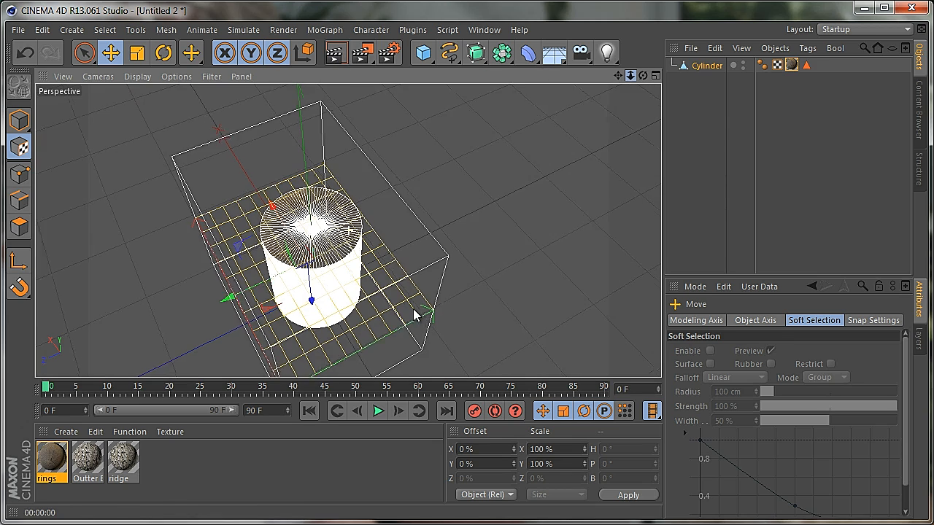
{"action": "left_click_drag", "start_coordinate": [236, 294], "coordinate": [235, 295]}
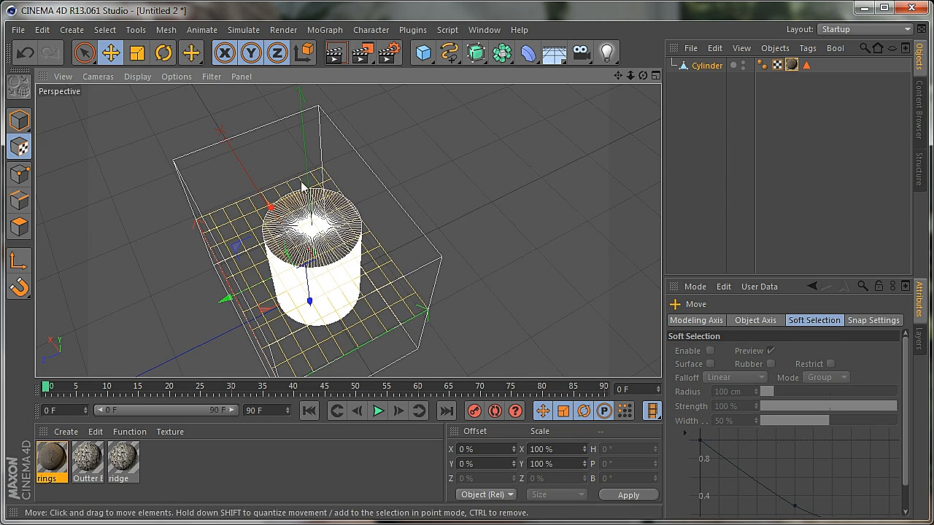
{"action": "left_click", "coordinate": [343, 57]}
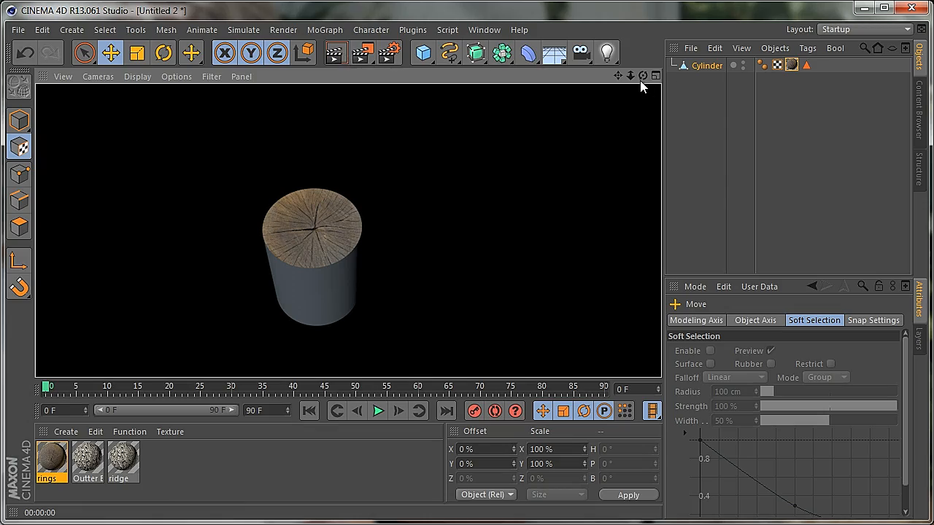
Render the log from a lower side angle to check the rings on the cap
{"action": "left_click", "coordinate": [414, 315]}
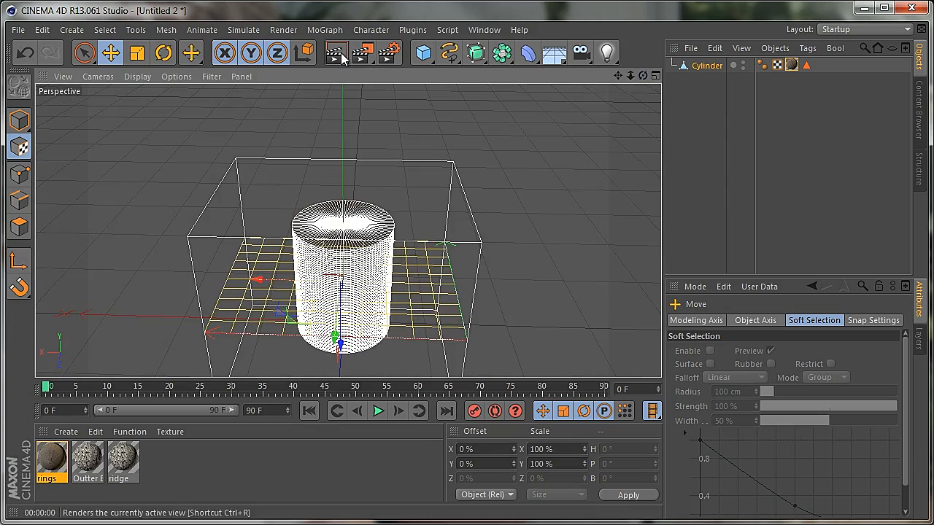
{"action": "left_click", "coordinate": [340, 57]}
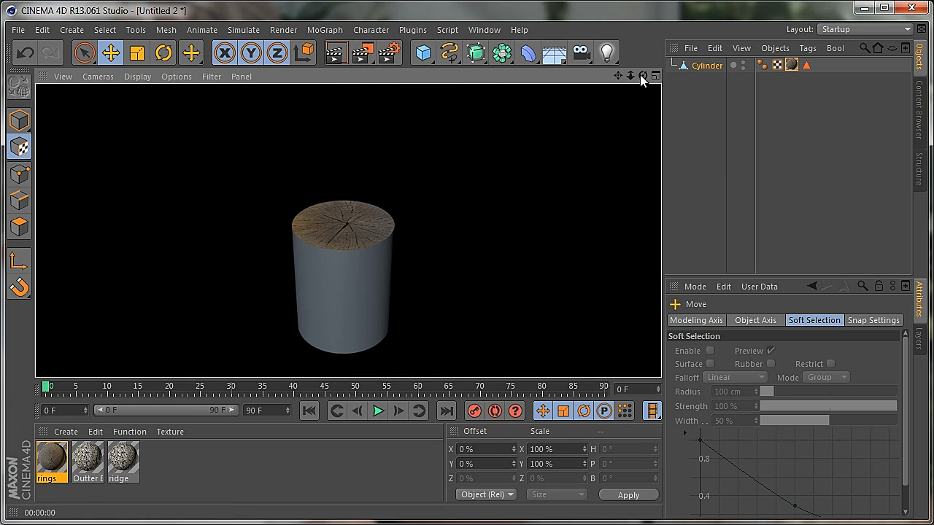
{"action": "left_click", "coordinate": [413, 310]}
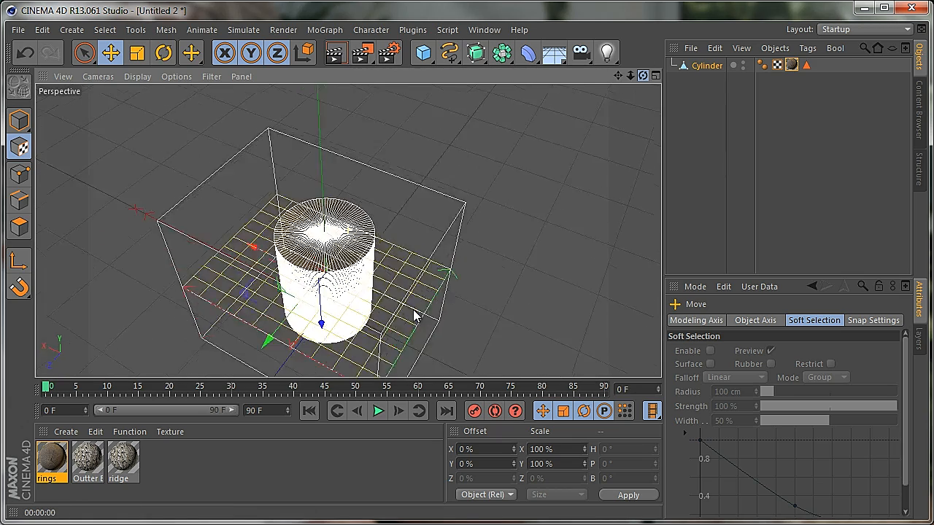
Review the rings texture tag's projection options and tiling values, keeping the projection at Flat
{"action": "left_click", "coordinate": [791, 65]}
{"action": "left_click", "coordinate": [783, 381]}
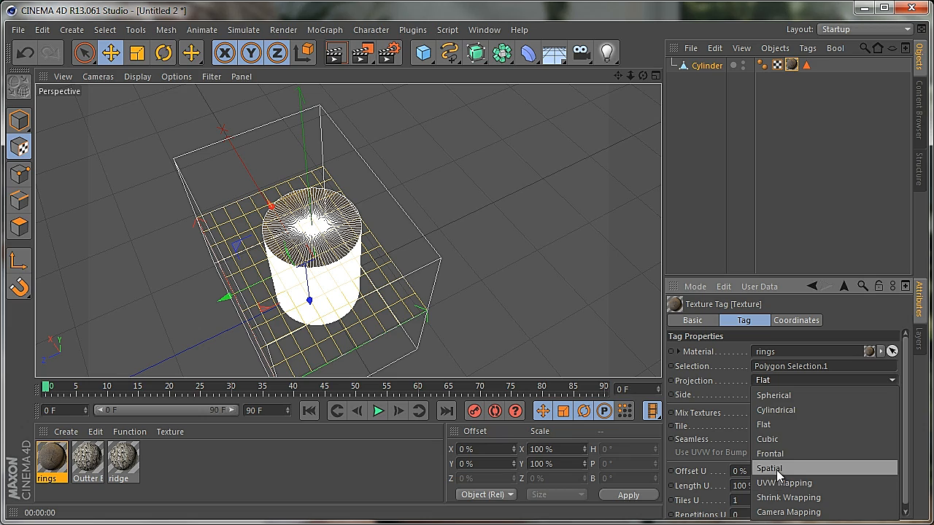
{"action": "left_click", "coordinate": [778, 426]}
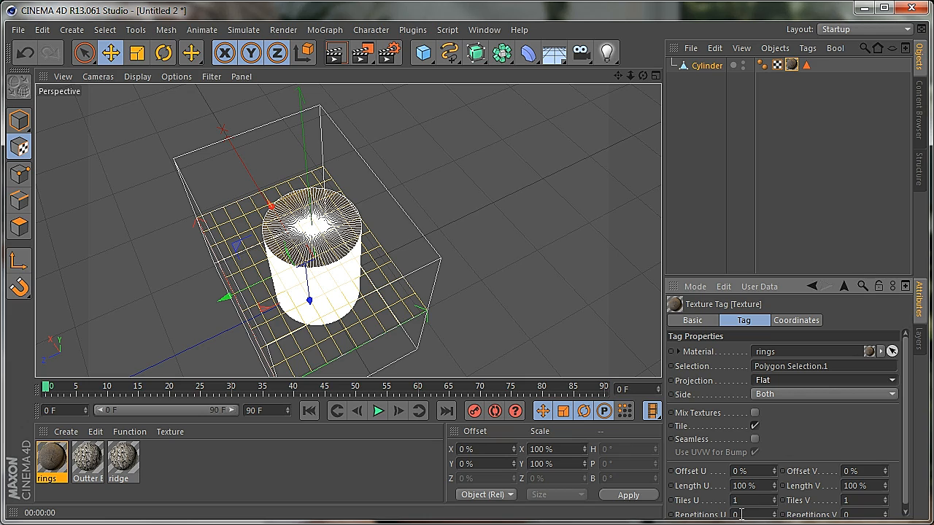
{"action": "scroll", "coordinate": [907, 444], "scroll_direction": "down", "scroll_amount": 1}
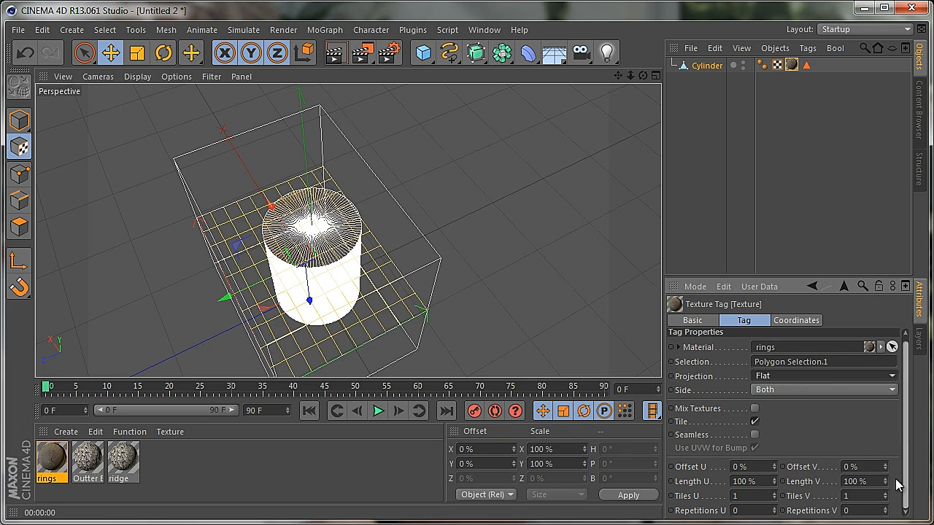
{"action": "left_click", "coordinate": [732, 497]}
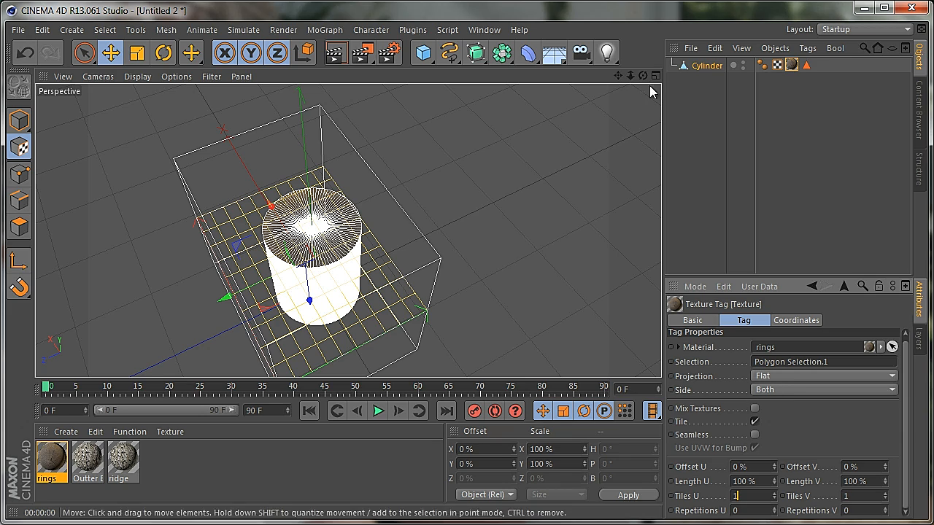
Render the log from above to check the centred rings, and return to a lower view of its side
{"action": "left_click_drag", "start_coordinate": [643, 75], "coordinate": [414, 315]}
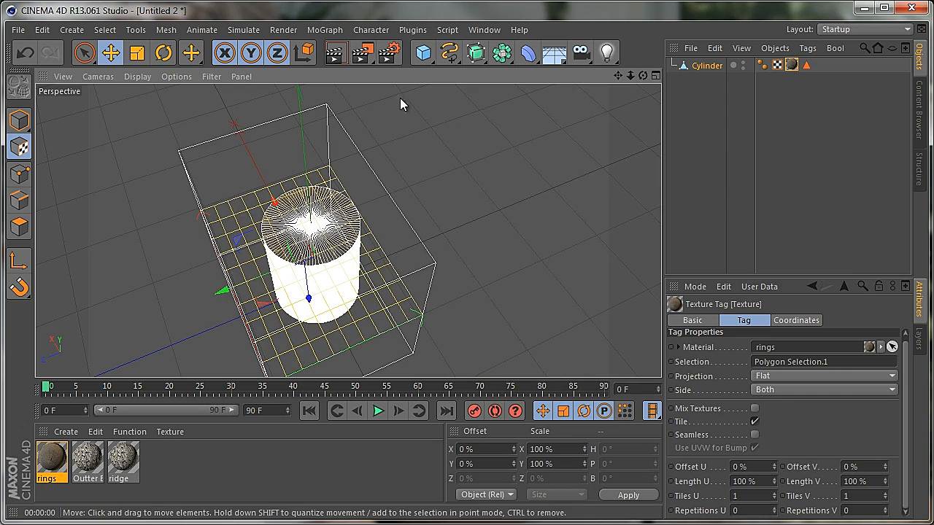
{"action": "left_click", "coordinate": [335, 53]}
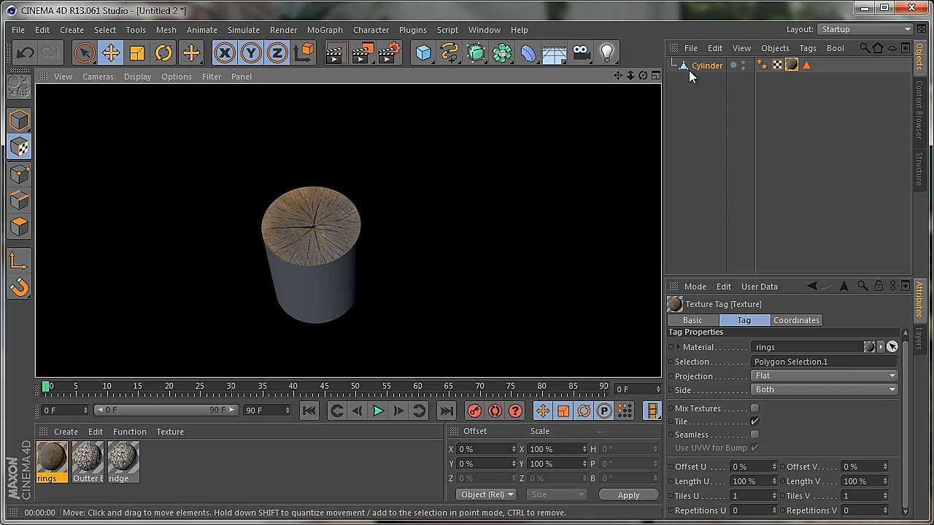
{"action": "left_click_drag", "start_coordinate": [413, 307], "coordinate": [413, 308], "text": "alt"}
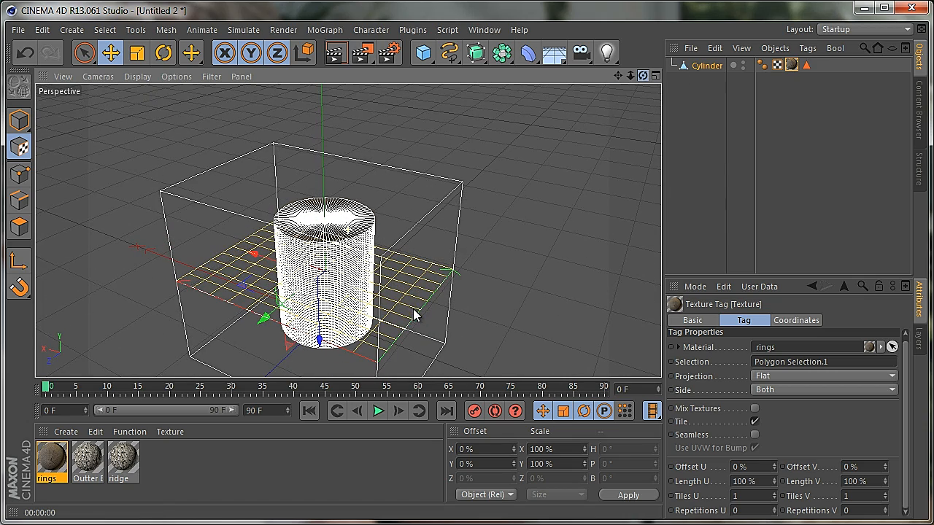
Deselect the rings material, switch to polygon mode and clear the selection of the top cap polygons
{"action": "left_click", "coordinate": [276, 474]}
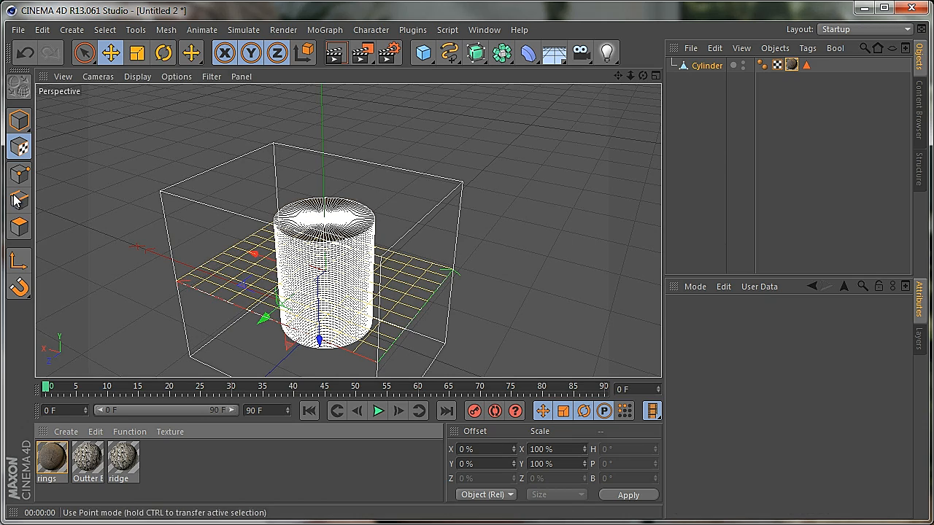
{"action": "left_click", "coordinate": [19, 227]}
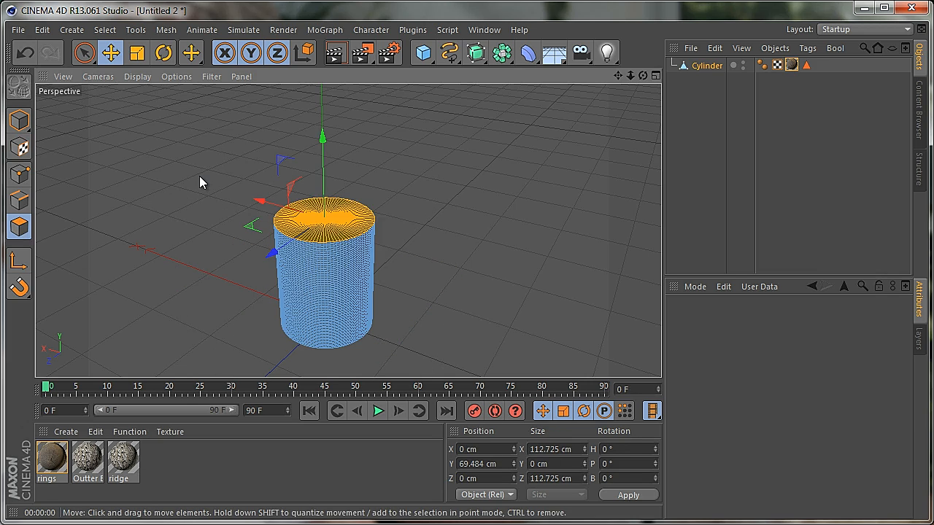
{"action": "left_click", "coordinate": [218, 175]}
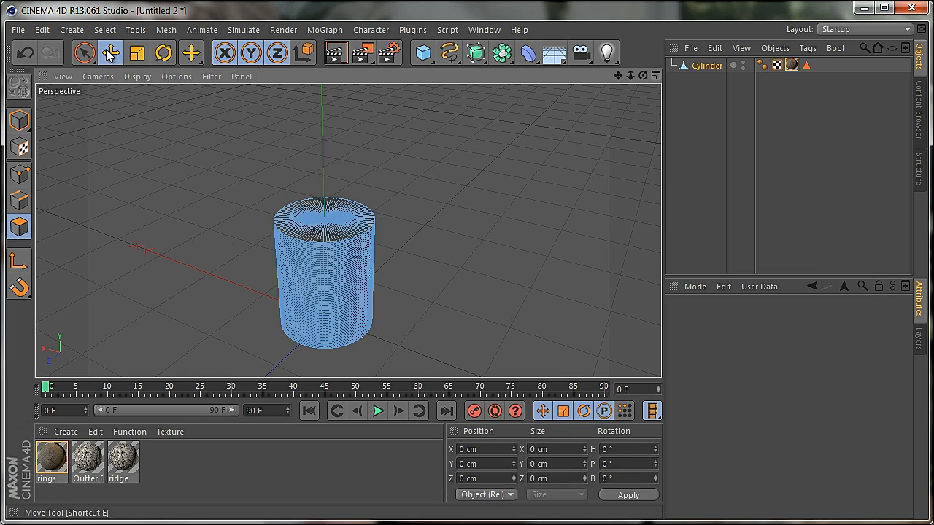
Switch from Loop Selection to Ring Selection and select a ring of polygons around the cylinder's side
{"action": "left_click", "coordinate": [135, 30]}
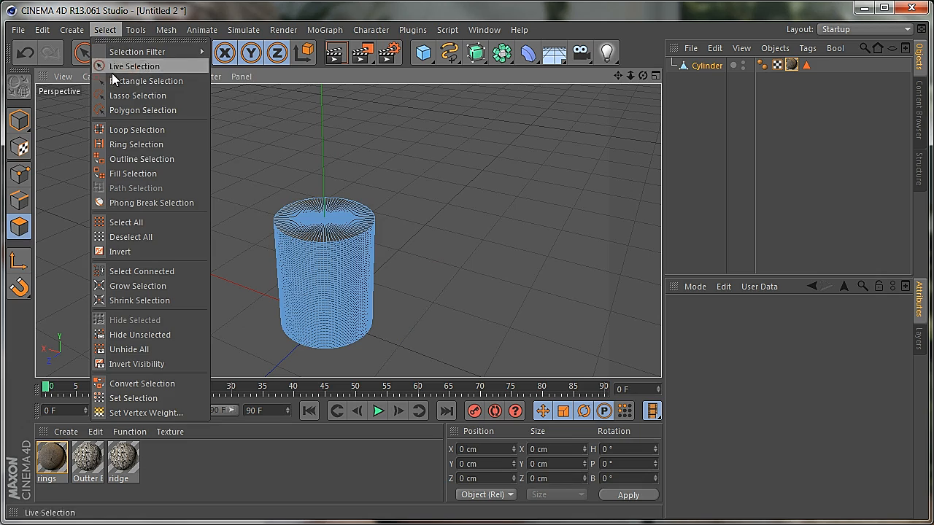
{"action": "left_click", "coordinate": [129, 130]}
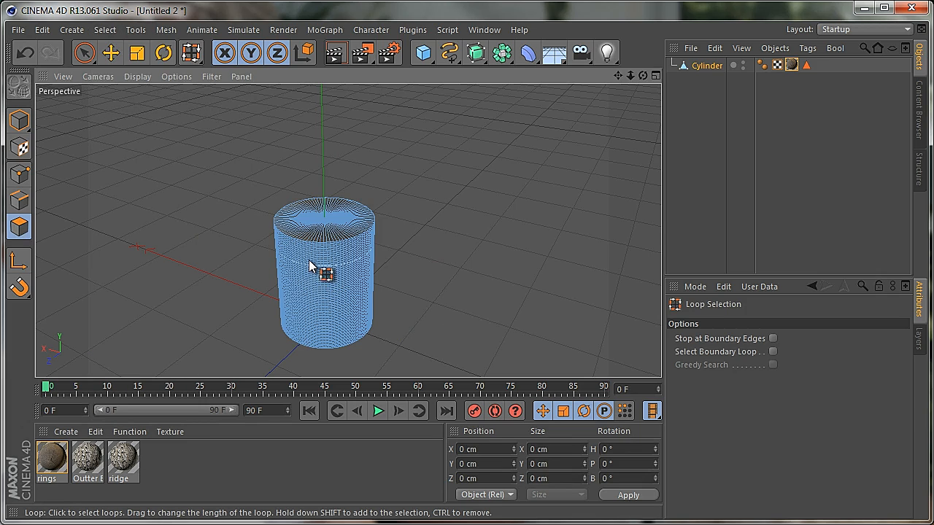
{"action": "left_click", "coordinate": [105, 30]}
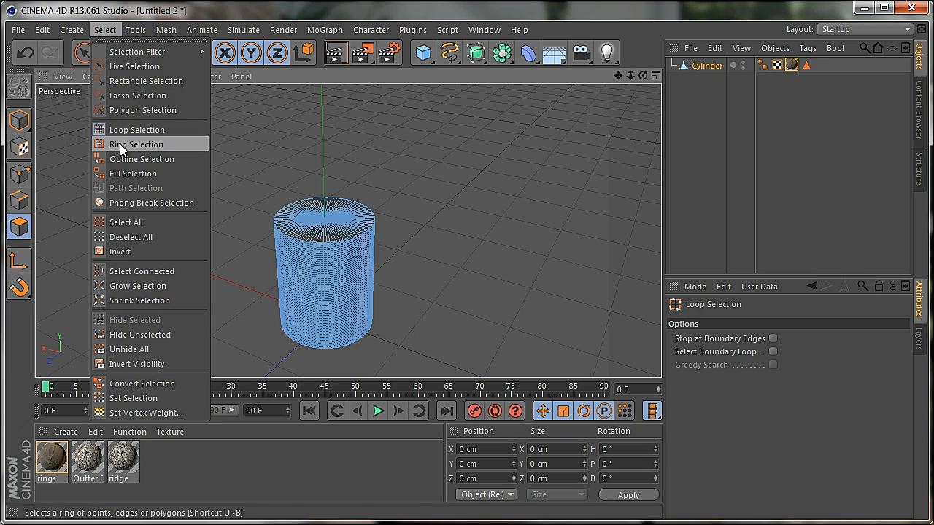
{"action": "left_click", "coordinate": [129, 143]}
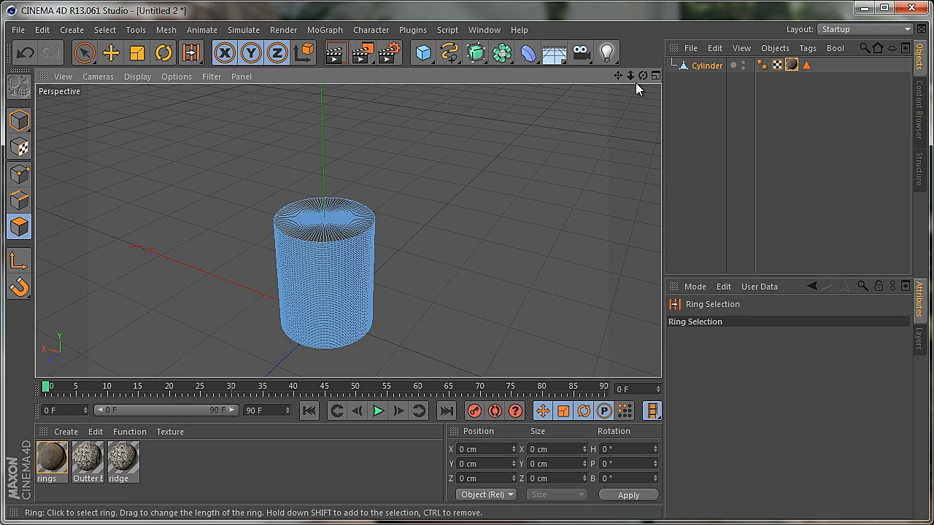
{"action": "left_click_drag", "start_coordinate": [411, 313], "coordinate": [410, 316], "text": "alt"}
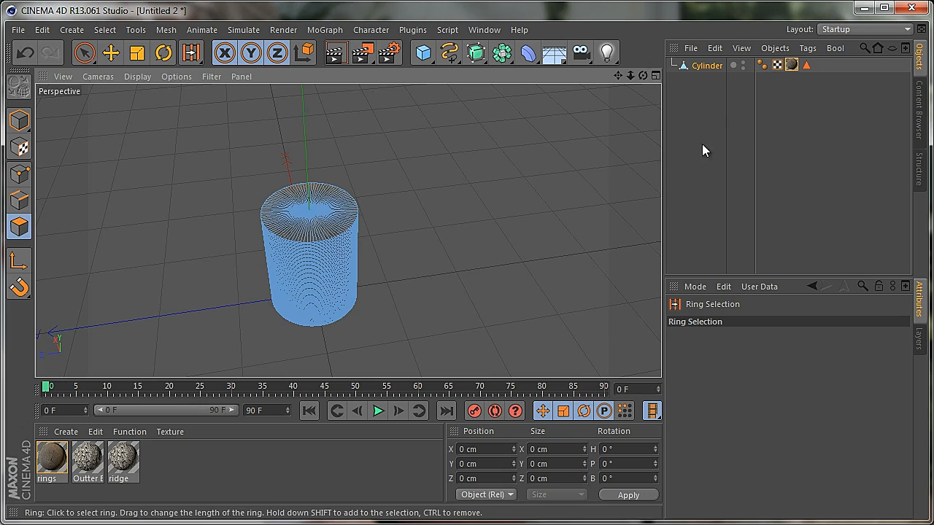
{"action": "key", "text": "ctrl+z"}
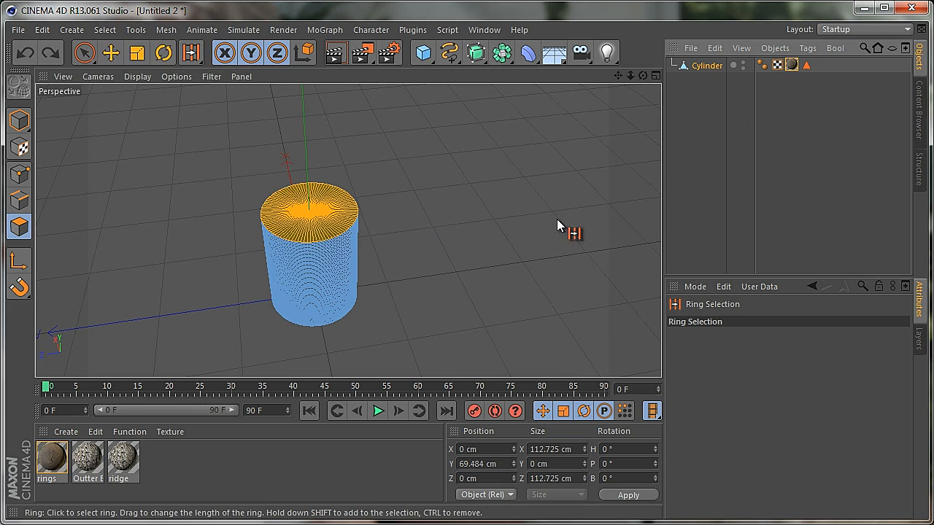
{"action": "left_click", "coordinate": [324, 273]}
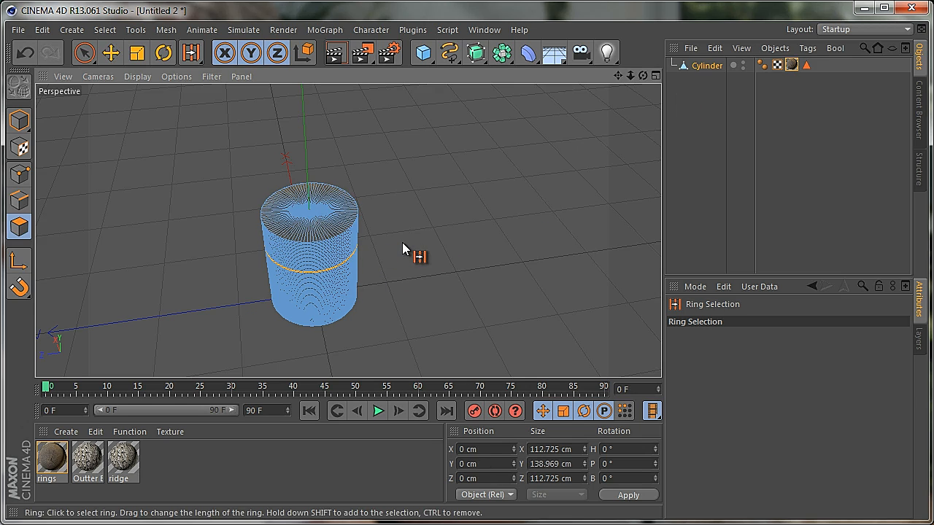
Select all of the cylinder's polygons and remove the top cap from the selection, keeping the side polygons selected
{"action": "key", "text": "ctrl+a"}
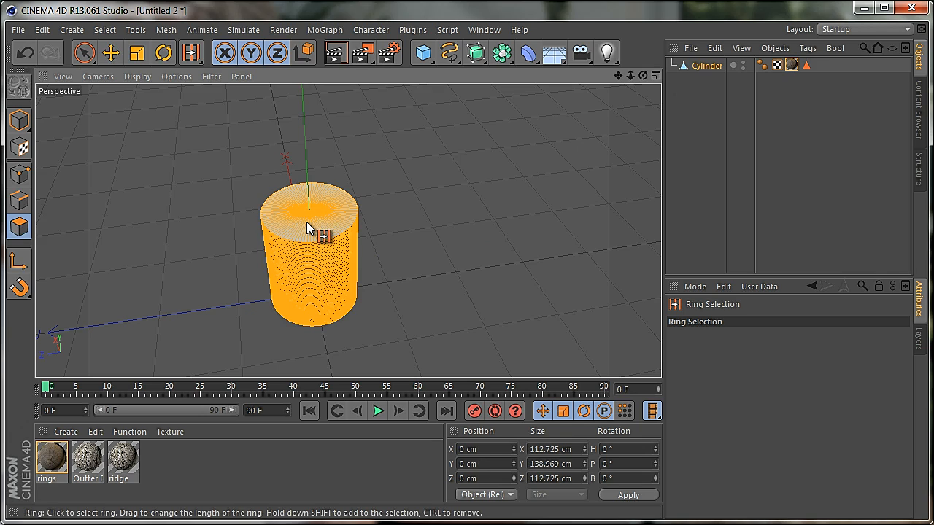
{"action": "left_click", "coordinate": [341, 208], "text": "ctrl"}
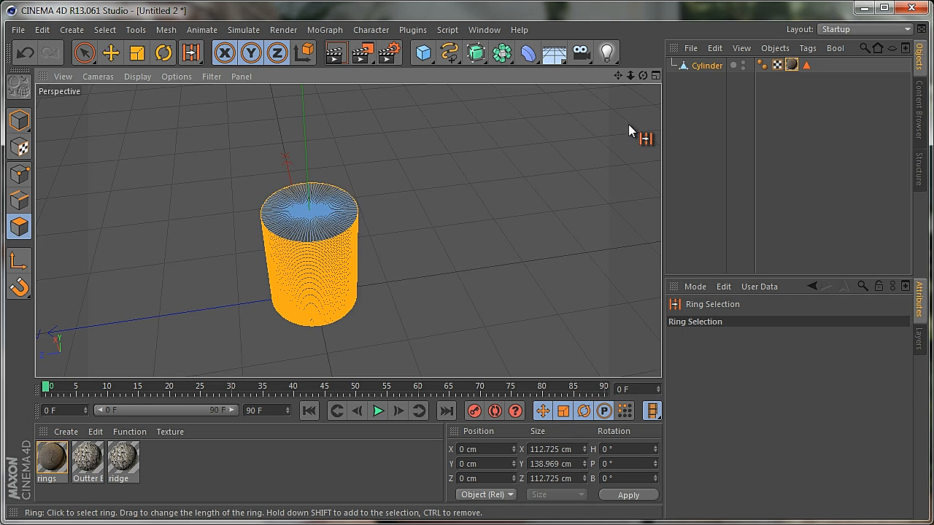
{"action": "left_click_drag", "start_coordinate": [643, 75], "coordinate": [412, 308]}
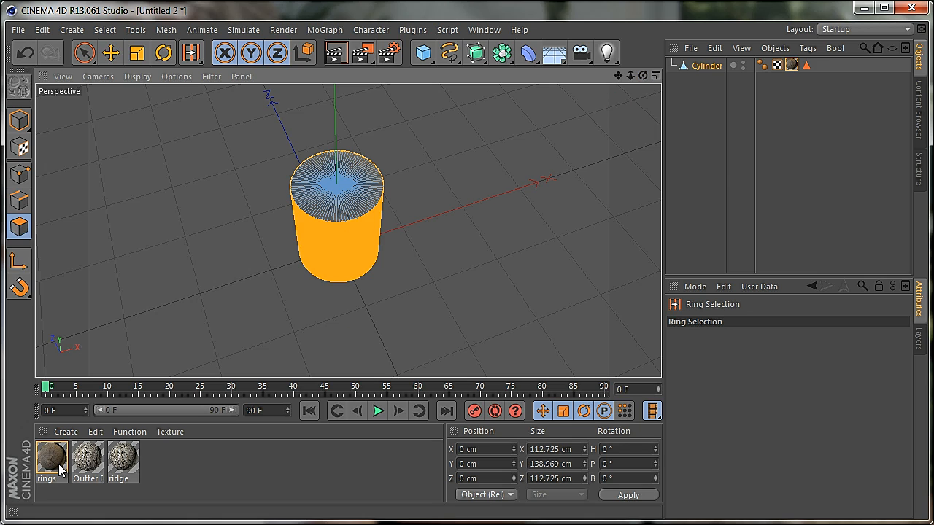
Apply the Outter Bark material to the selected side polygons of the cylinder
{"action": "left_click", "coordinate": [88, 462]}
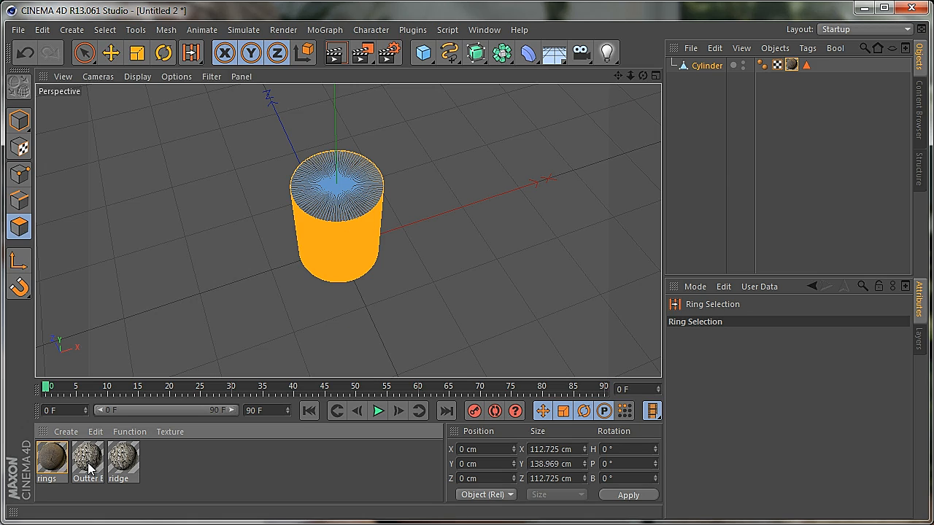
{"action": "left_click_drag", "start_coordinate": [88, 462], "coordinate": [288, 286]}
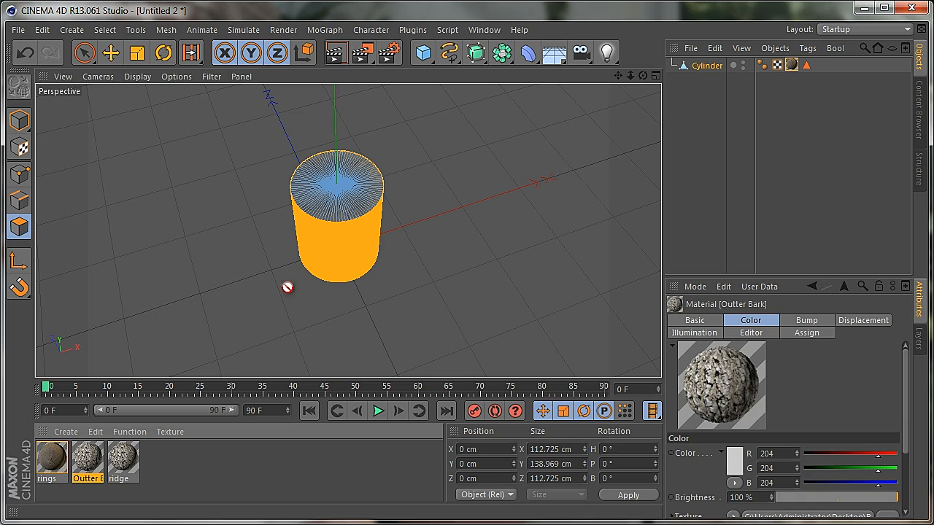
{"action": "left_click_drag", "start_coordinate": [333, 257], "coordinate": [336, 259]}
Render the log from a lower side angle, first from a distance and again close up, to examine the bark
{"action": "left_click_drag", "start_coordinate": [642, 76], "coordinate": [414, 308]}
{"action": "left_click", "coordinate": [340, 58]}
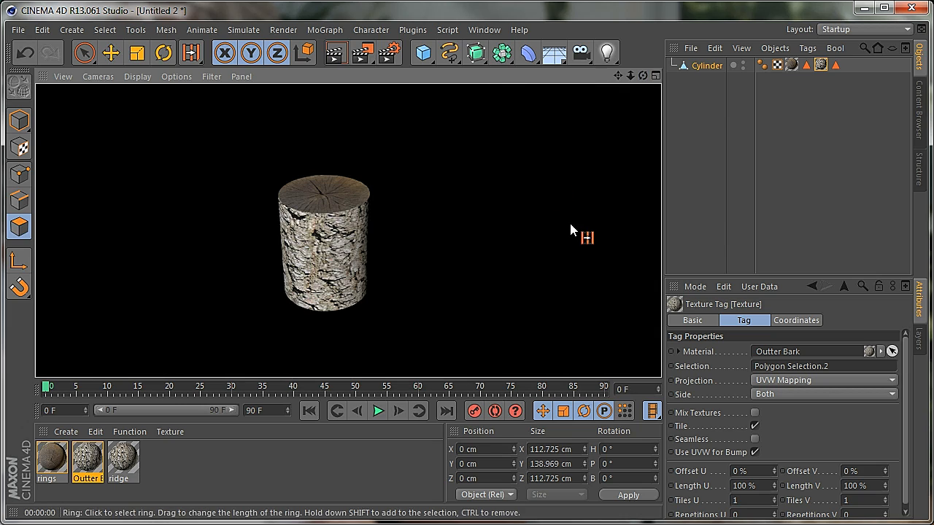
{"action": "left_click_drag", "start_coordinate": [630, 76], "coordinate": [414, 307]}
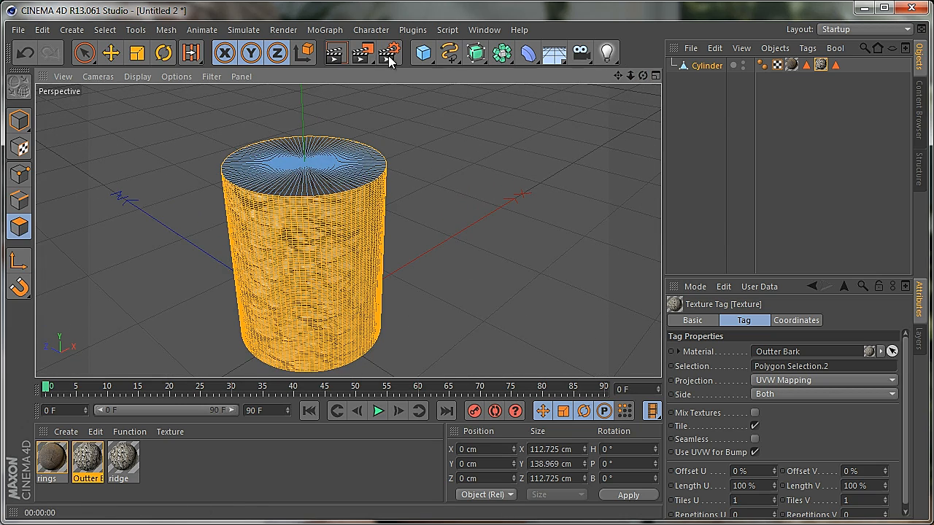
{"action": "left_click", "coordinate": [336, 52]}
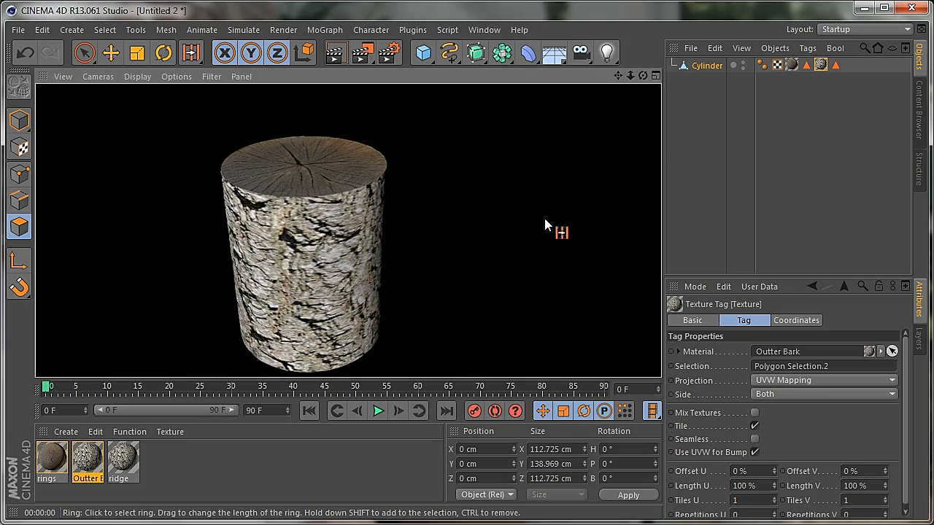
Set the Outter Bark texture tag to Cylindrical projection with 3 tiles in both U and V, and render the log
{"action": "left_click_drag", "start_coordinate": [643, 76], "coordinate": [415, 308]}
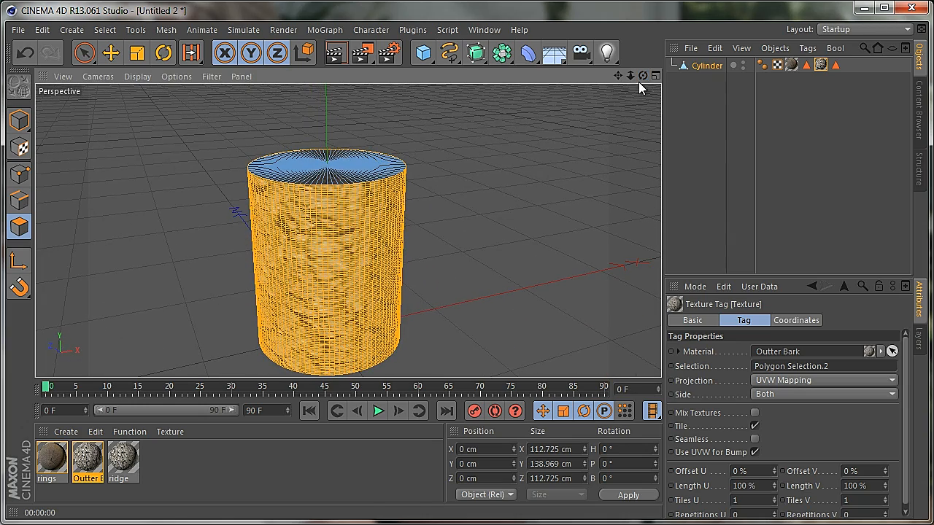
{"action": "left_click", "coordinate": [835, 384]}
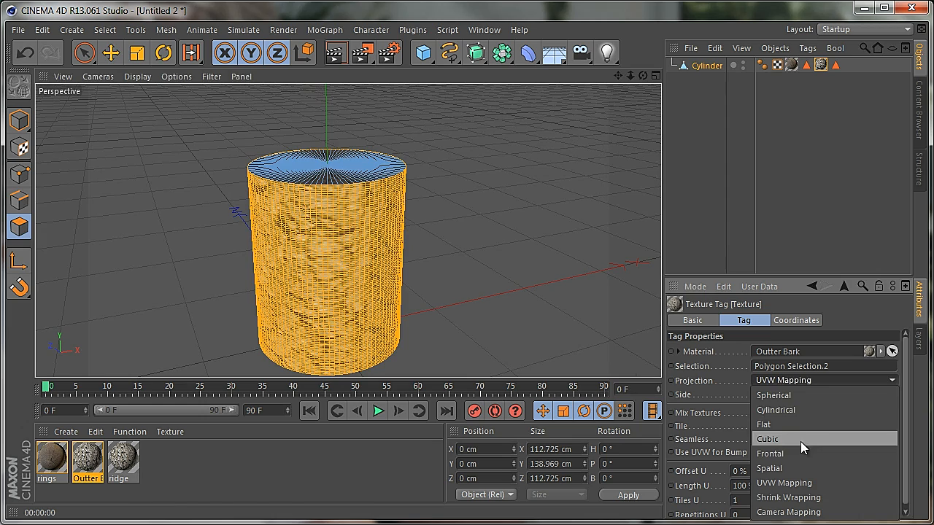
{"action": "left_click", "coordinate": [789, 411]}
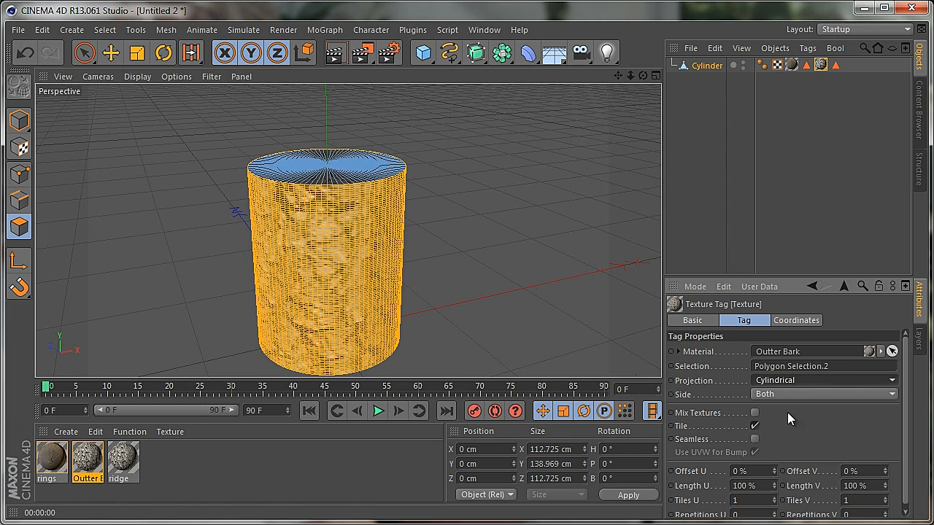
{"action": "double_click", "coordinate": [756, 500]}
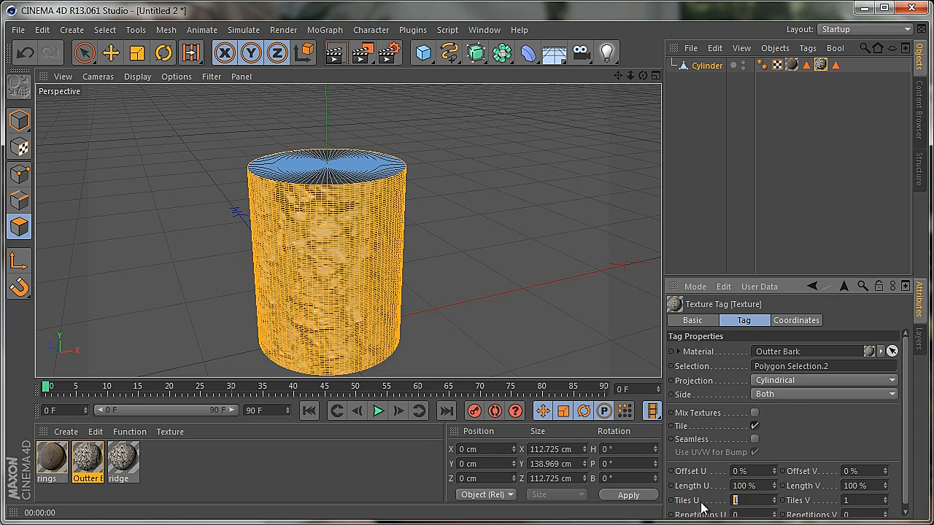
{"action": "type", "text": "3"}
{"action": "double_click", "coordinate": [855, 501]}
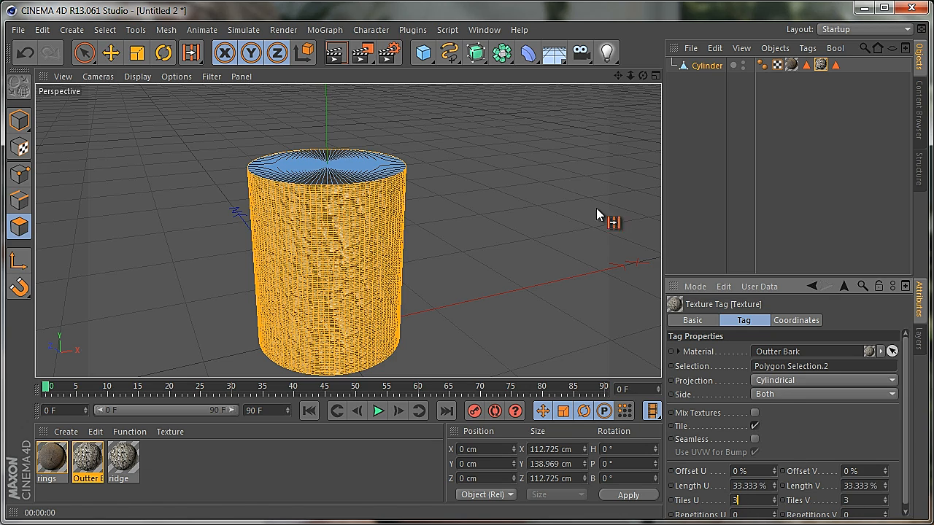
{"action": "left_click", "coordinate": [332, 55]}
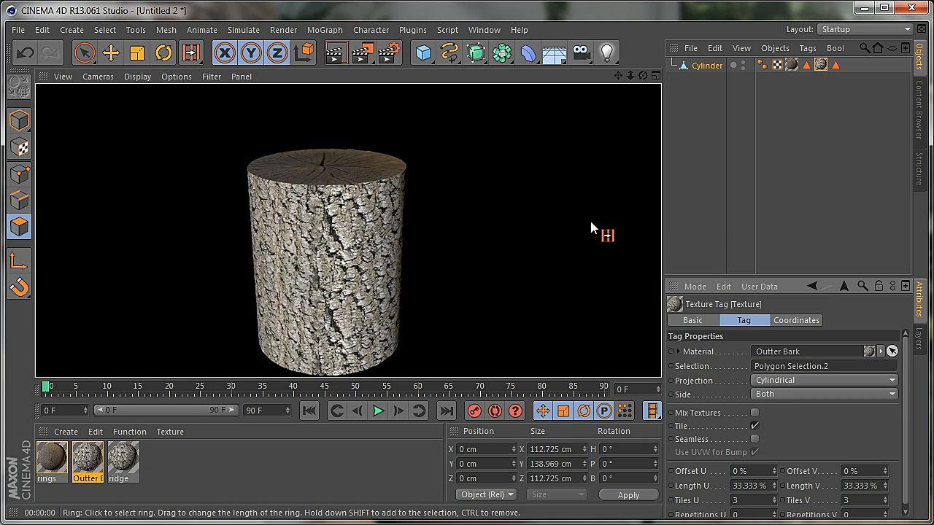
Add a plane under the log as a floor and make it editable
{"action": "left_click_drag", "start_coordinate": [630, 76], "coordinate": [412, 310]}
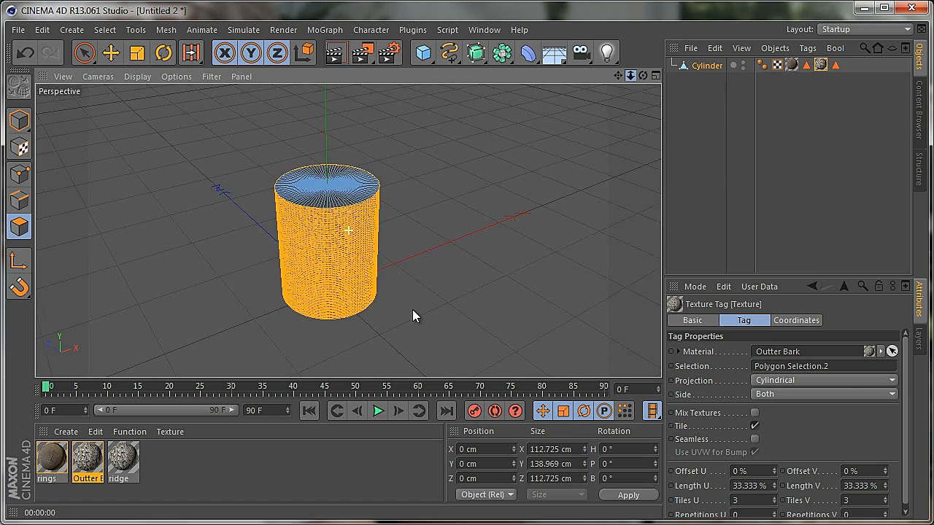
{"action": "left_click", "coordinate": [423, 54]}
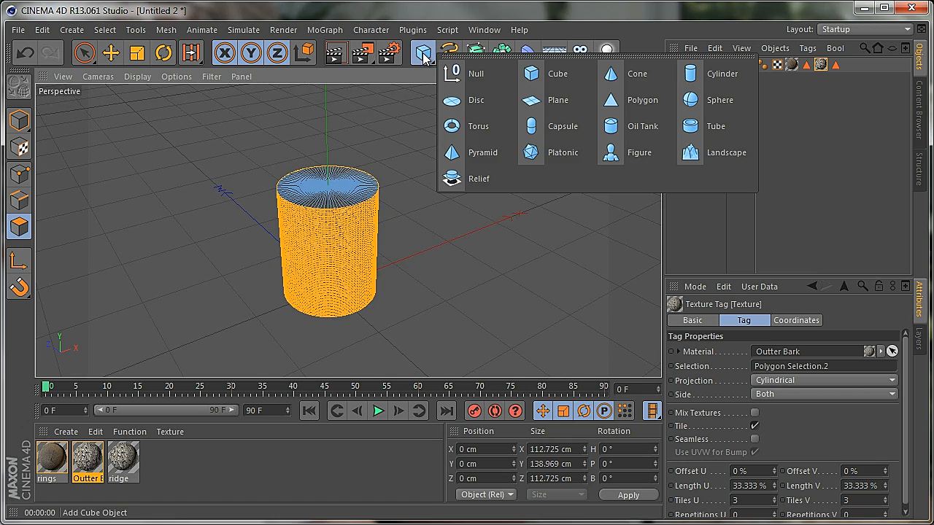
{"action": "left_click", "coordinate": [548, 100]}
{"action": "left_click", "coordinate": [114, 57]}
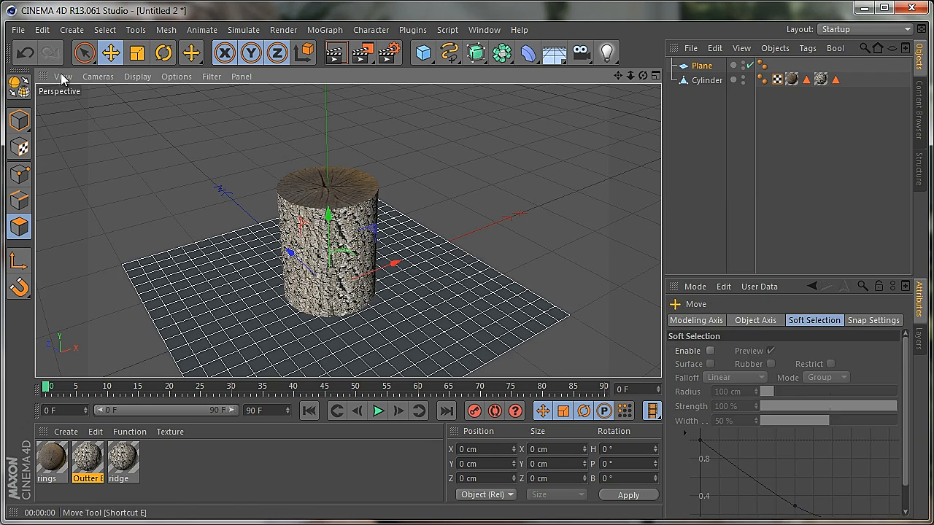
{"action": "left_click", "coordinate": [19, 86]}
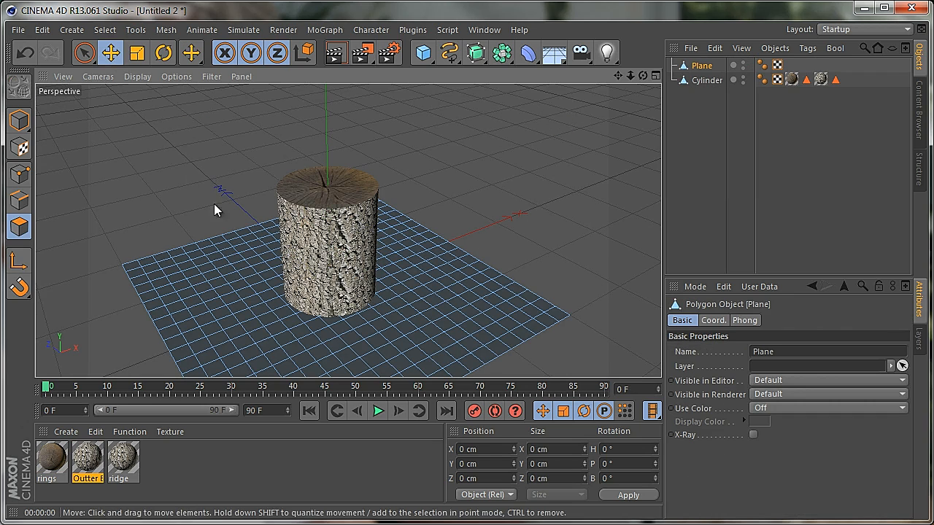
{"action": "left_click", "coordinate": [692, 65]}
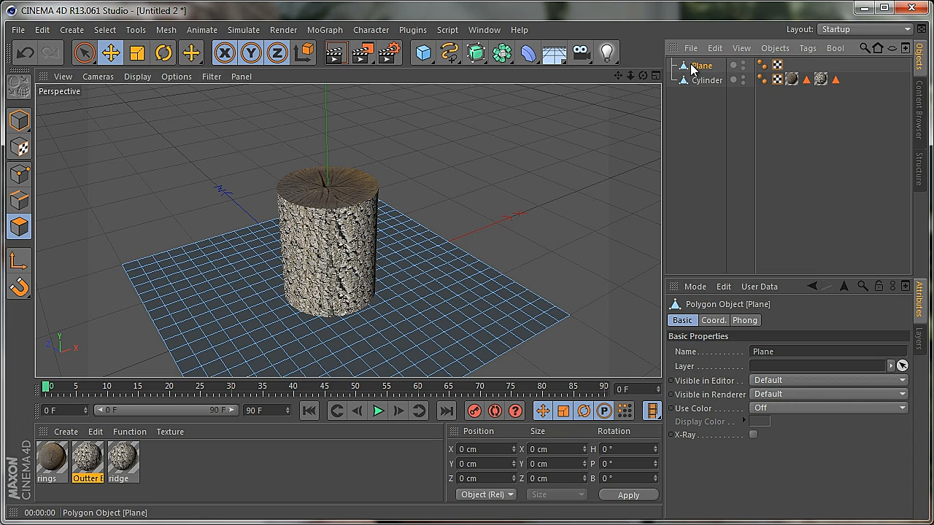
Scale the whole plane to about 778 cm in X and about 819 cm in Z, and render the log on it
{"action": "left_click", "coordinate": [89, 52]}
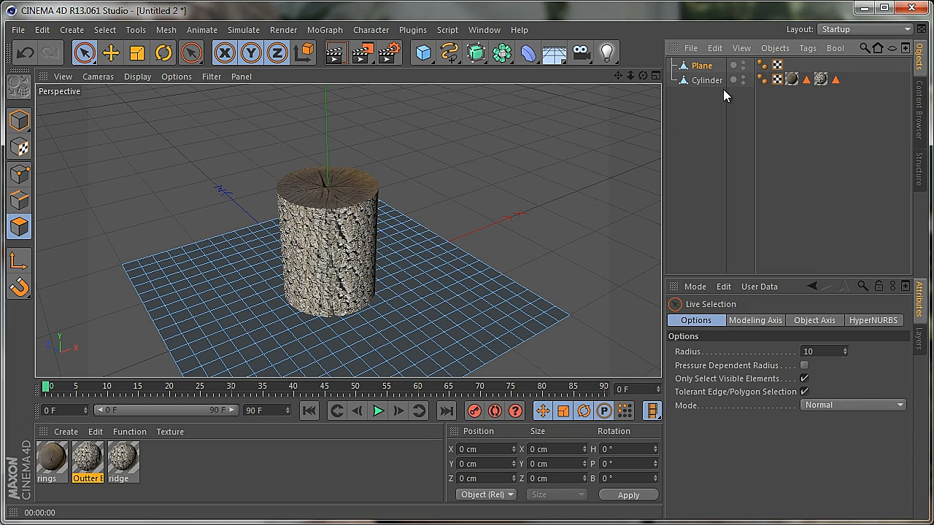
{"action": "left_click", "coordinate": [701, 66]}
{"action": "left_click_drag", "start_coordinate": [19, 120], "coordinate": [55, 133]}
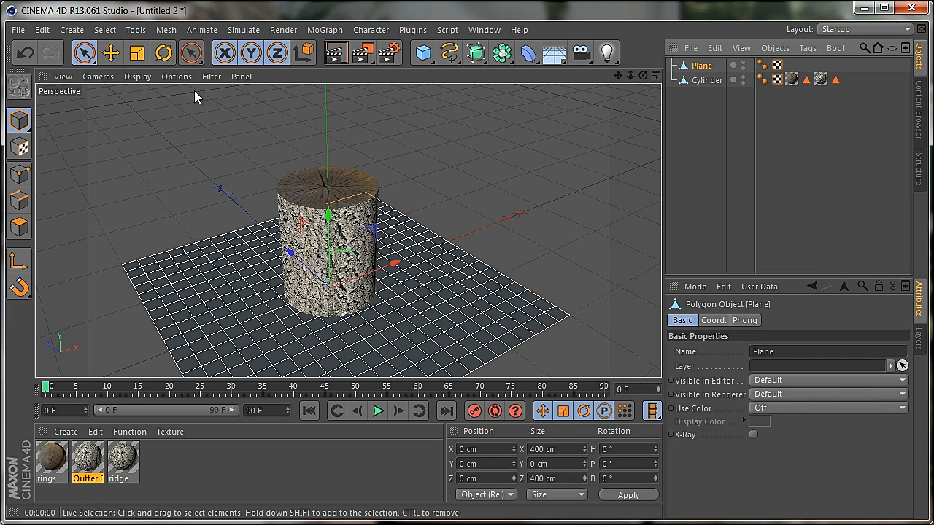
{"action": "left_click", "coordinate": [136, 52]}
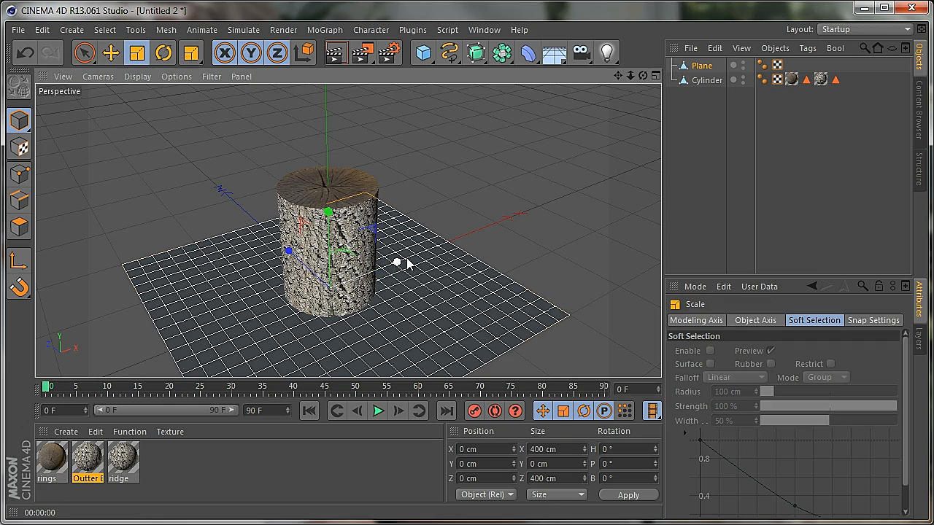
{"action": "left_click_drag", "start_coordinate": [407, 262], "coordinate": [450, 246]}
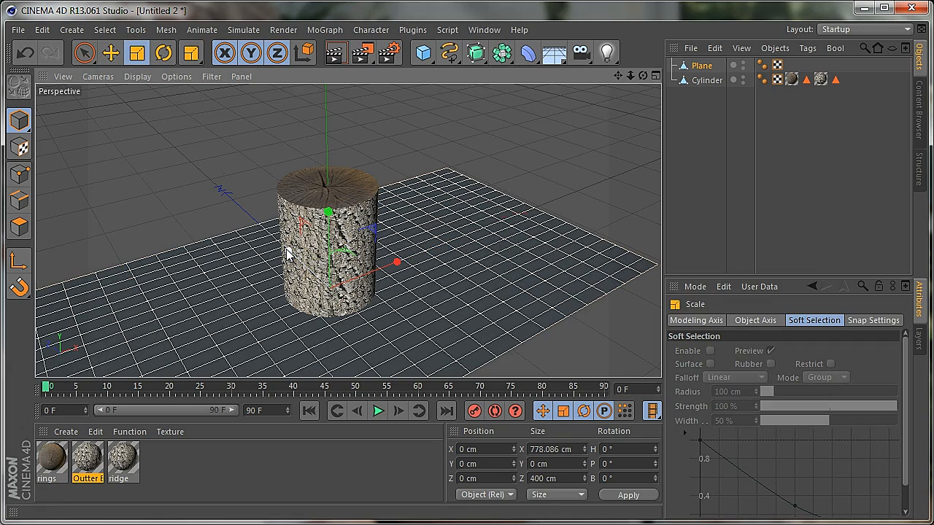
{"action": "left_click_drag", "start_coordinate": [286, 253], "coordinate": [236, 236]}
{"action": "left_click_drag", "start_coordinate": [643, 76], "coordinate": [416, 315]}
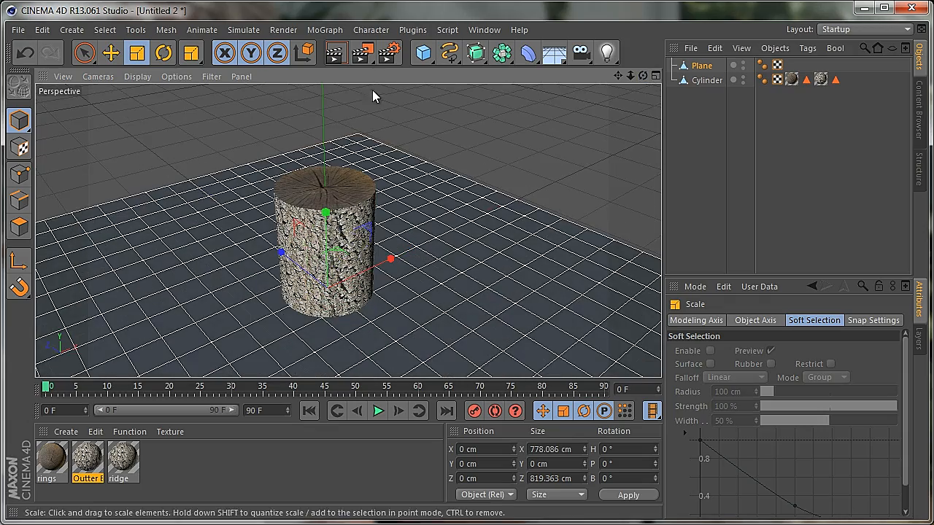
{"action": "left_click", "coordinate": [335, 53]}
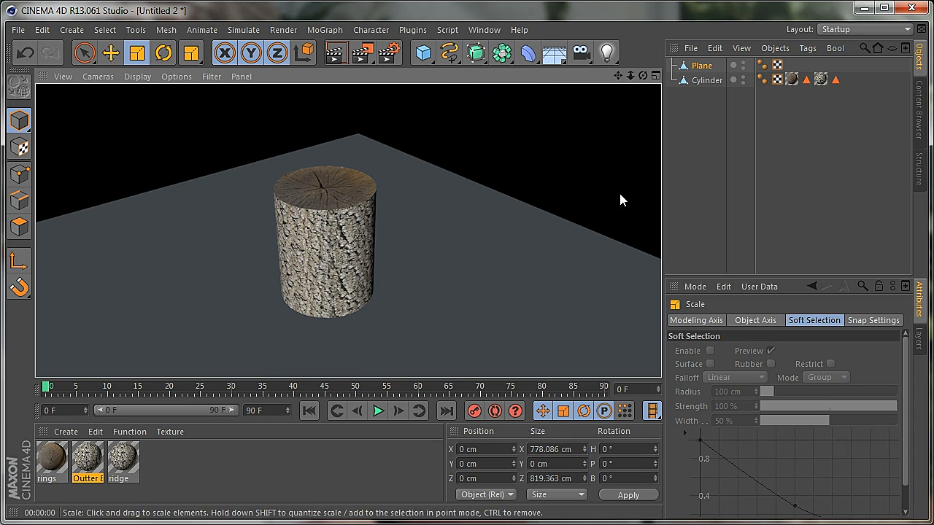
Add a light and move it above and beside the log to about Y 284 cm, Z -278 cm
{"action": "left_click", "coordinate": [607, 52]}
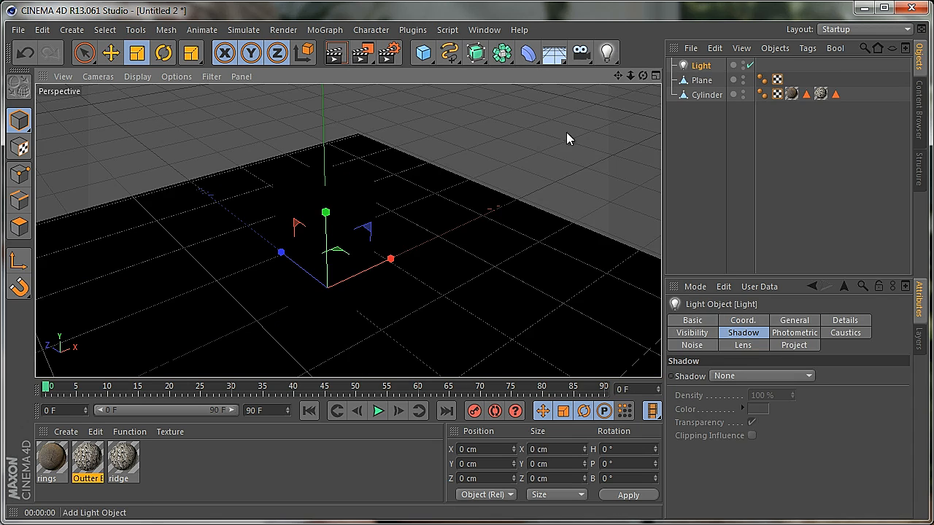
{"action": "left_click", "coordinate": [111, 53]}
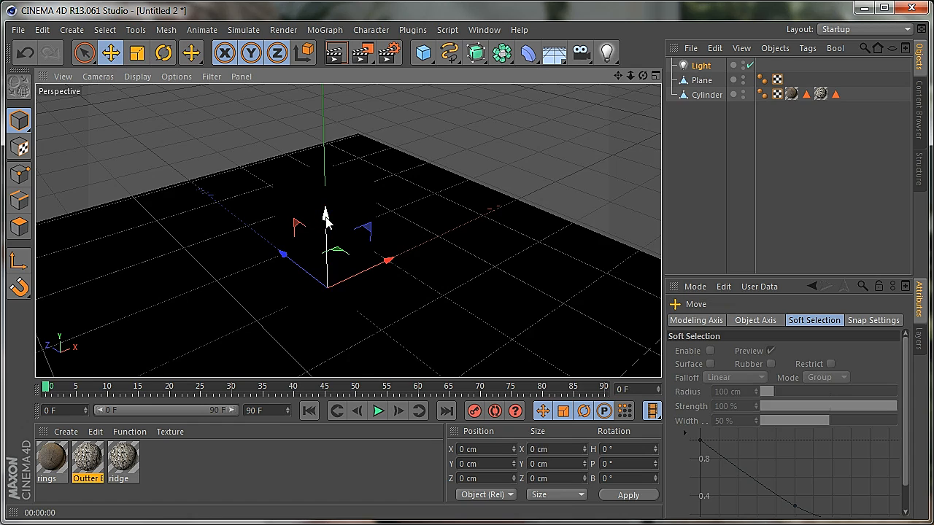
{"action": "left_click_drag", "start_coordinate": [326, 219], "coordinate": [325, 79]}
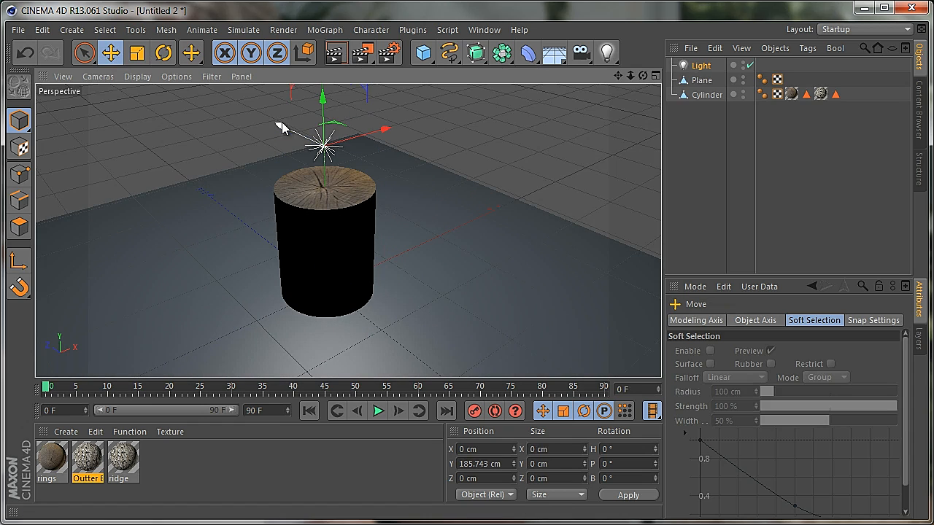
{"action": "left_click_drag", "start_coordinate": [283, 125], "coordinate": [479, 259]}
{"action": "left_click_drag", "start_coordinate": [580, 183], "coordinate": [661, 92]}
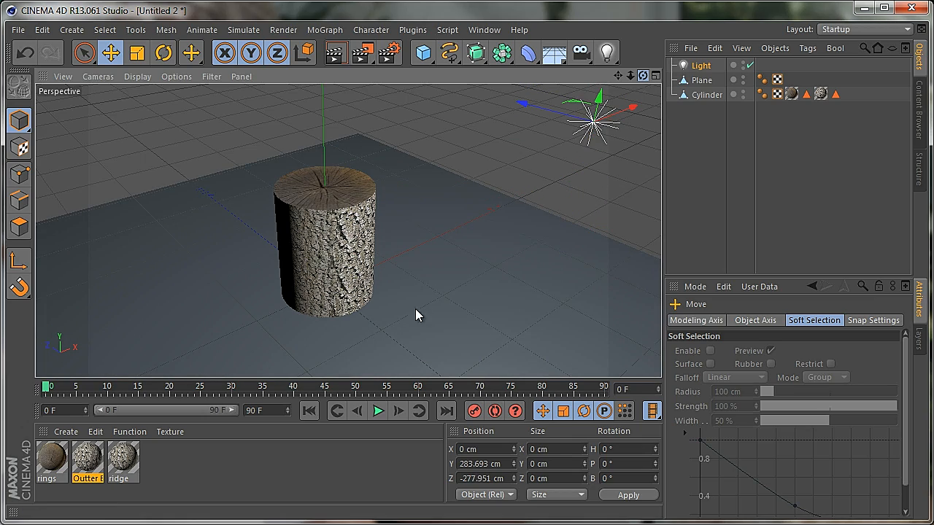
Render the lit log from a slightly turned angle, first from a distance and again closer up, to examine the shading
{"action": "left_click_drag", "start_coordinate": [416, 310], "coordinate": [415, 309], "text": "alt"}
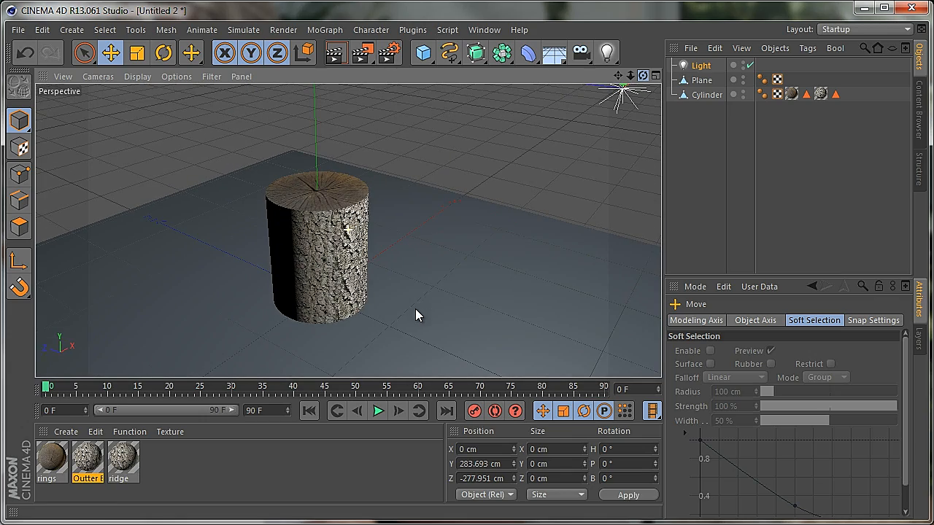
{"action": "left_click", "coordinate": [335, 59]}
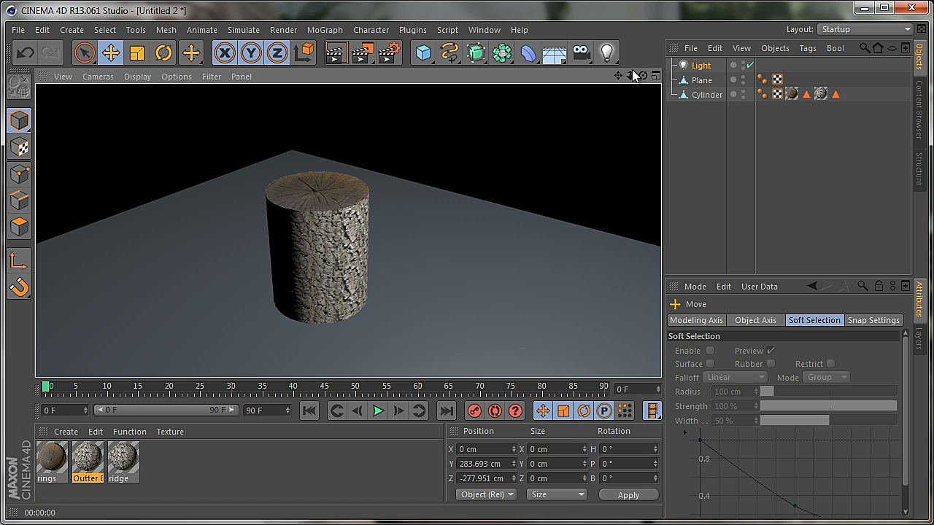
{"action": "left_click_drag", "start_coordinate": [632, 74], "coordinate": [416, 309]}
{"action": "left_click", "coordinate": [341, 56]}
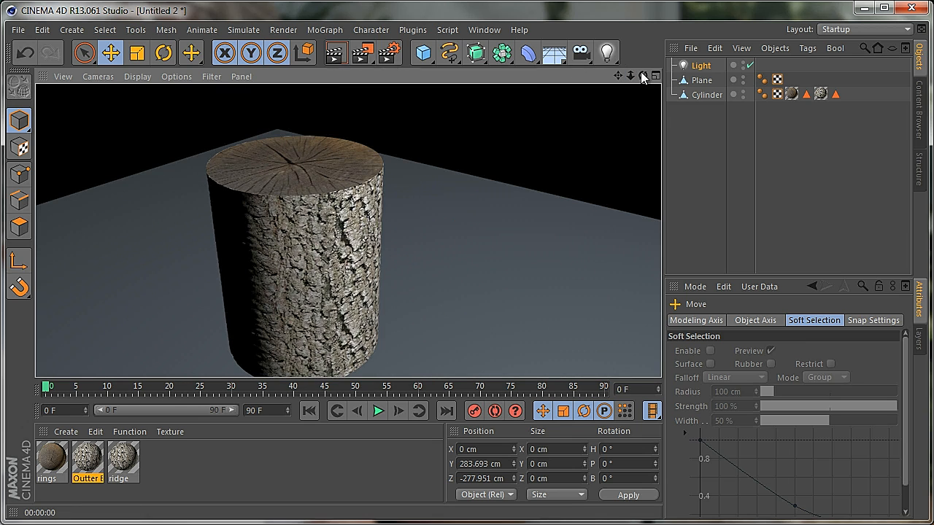
{"action": "left_click_drag", "start_coordinate": [643, 77], "coordinate": [414, 308]}
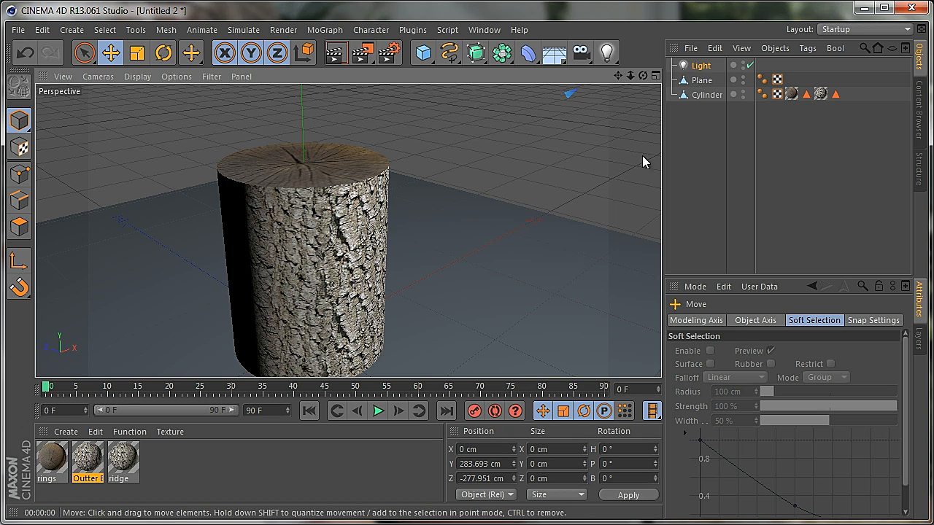
Add a HyperNURBS object and make the cylinder its child
{"action": "left_click", "coordinate": [707, 95]}
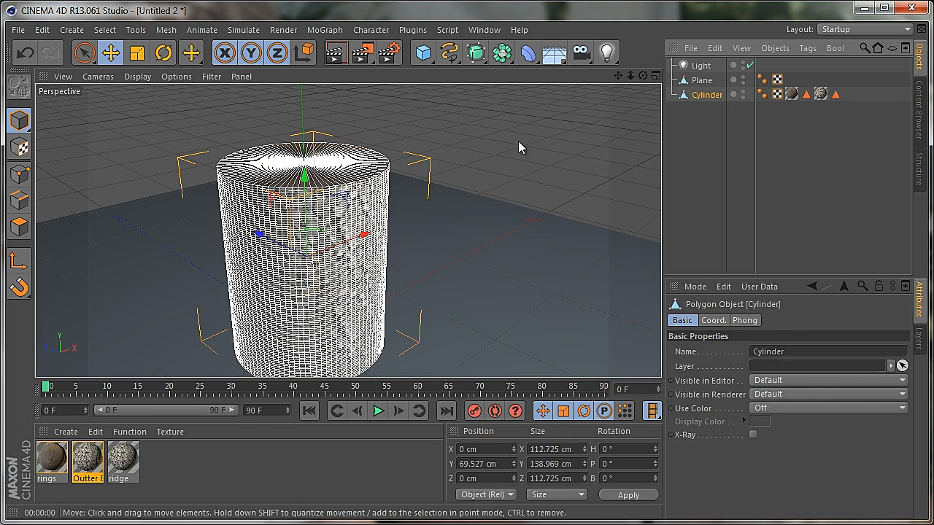
{"action": "left_click", "coordinate": [479, 54]}
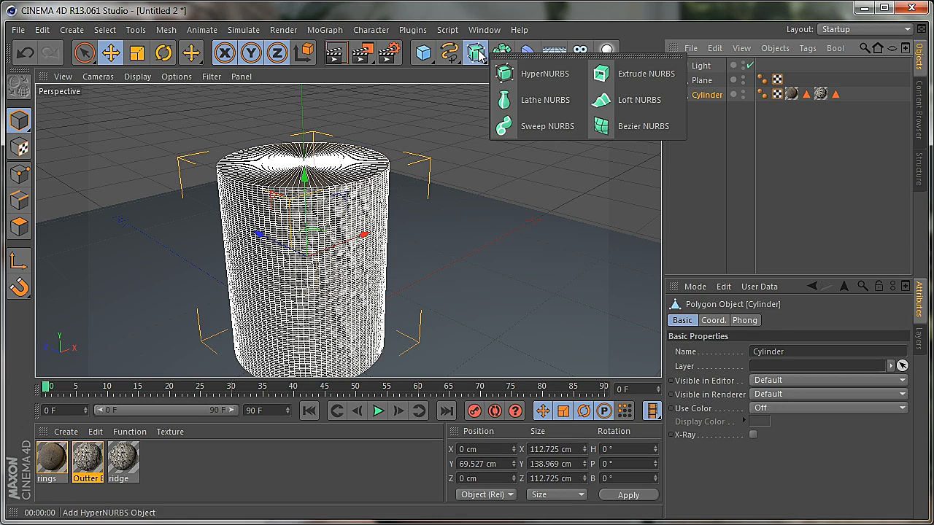
{"action": "left_click", "coordinate": [525, 73]}
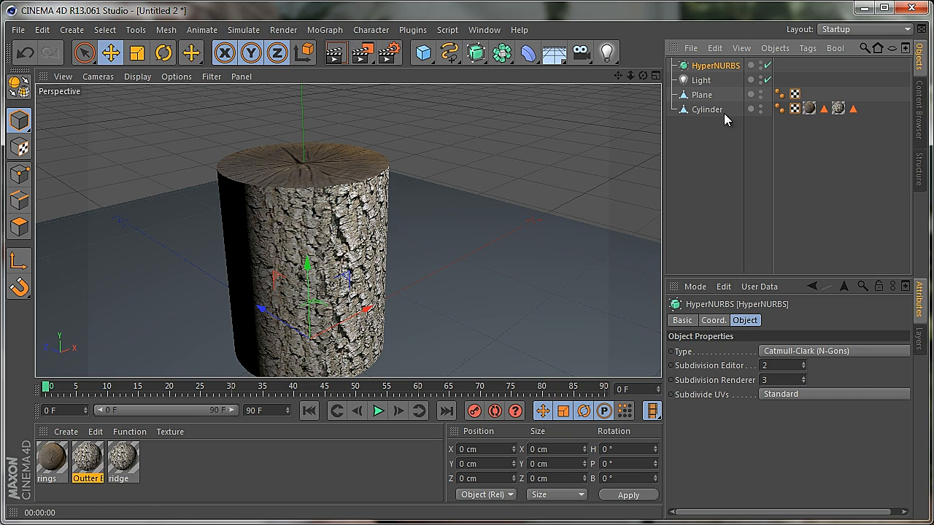
{"action": "left_click_drag", "start_coordinate": [701, 111], "coordinate": [712, 66]}
Set the HyperNURBS renderer subdivision to 2
{"action": "left_click_drag", "start_coordinate": [642, 75], "coordinate": [416, 315]}
{"action": "left_click", "coordinate": [719, 68]}
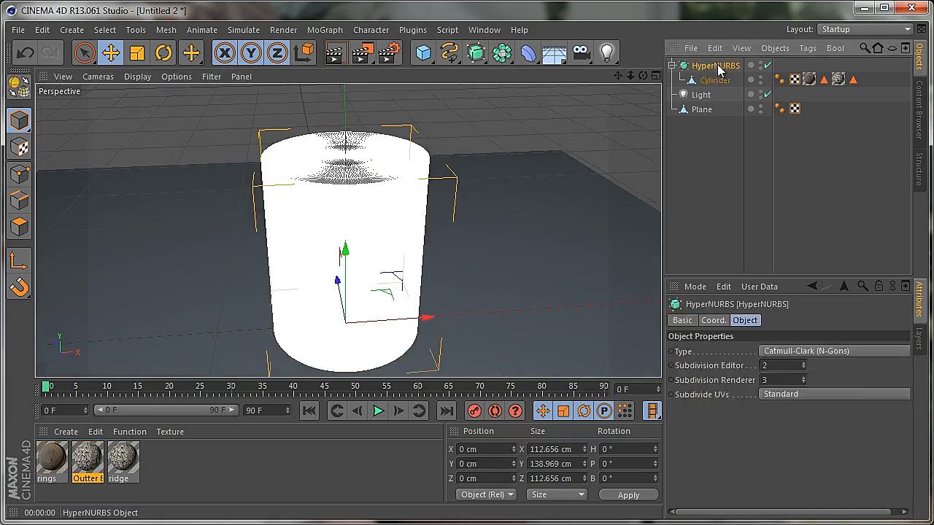
{"action": "left_click_drag", "start_coordinate": [630, 75], "coordinate": [414, 314]}
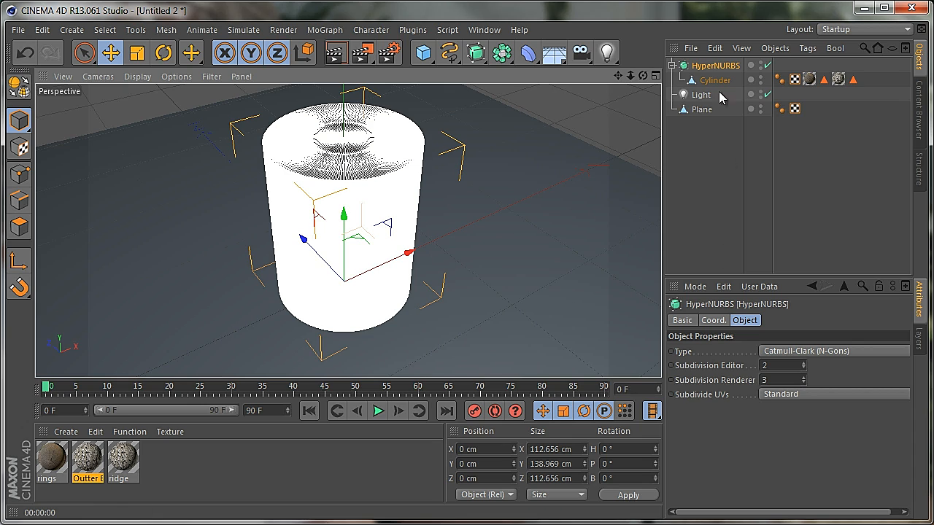
{"action": "left_click", "coordinate": [748, 322]}
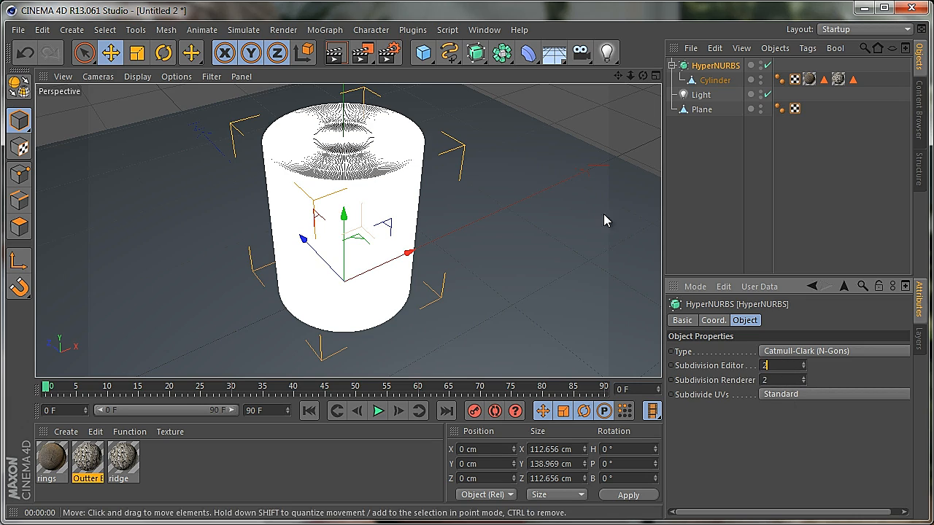
{"action": "left_click_drag", "start_coordinate": [643, 76], "coordinate": [412, 309]}
{"action": "left_click_drag", "start_coordinate": [630, 76], "coordinate": [411, 315]}
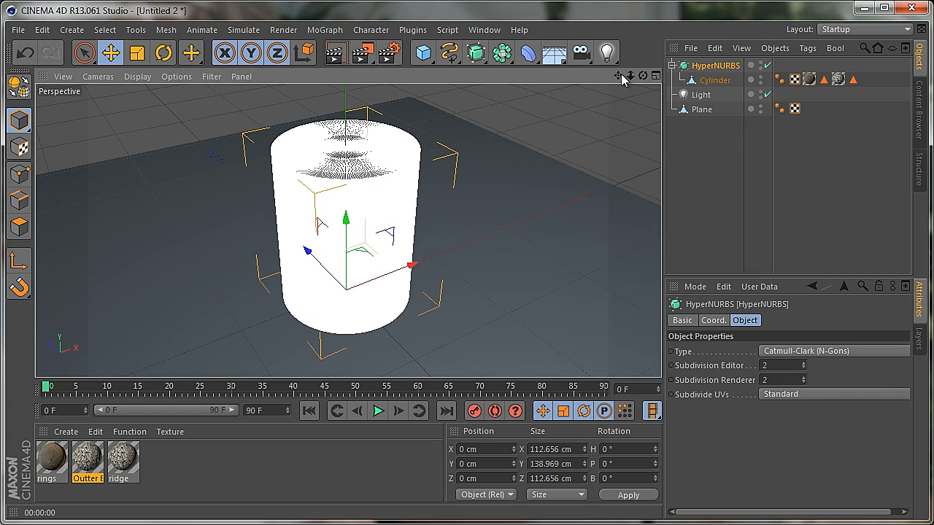
{"action": "left_click_drag", "start_coordinate": [619, 76], "coordinate": [413, 310]}
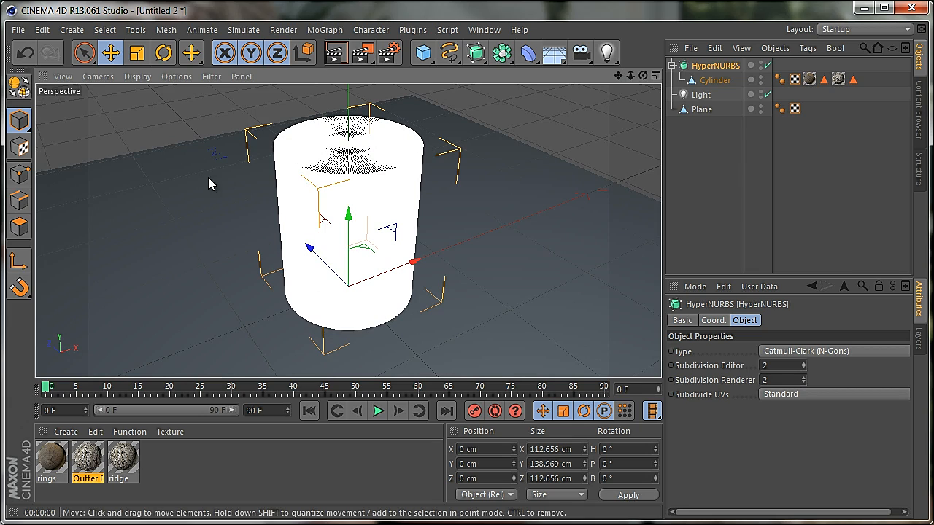
Switch the cylinder to polygon mode and select one vertical strip of polygons on its side with Ring Selection
{"action": "left_click", "coordinate": [717, 81]}
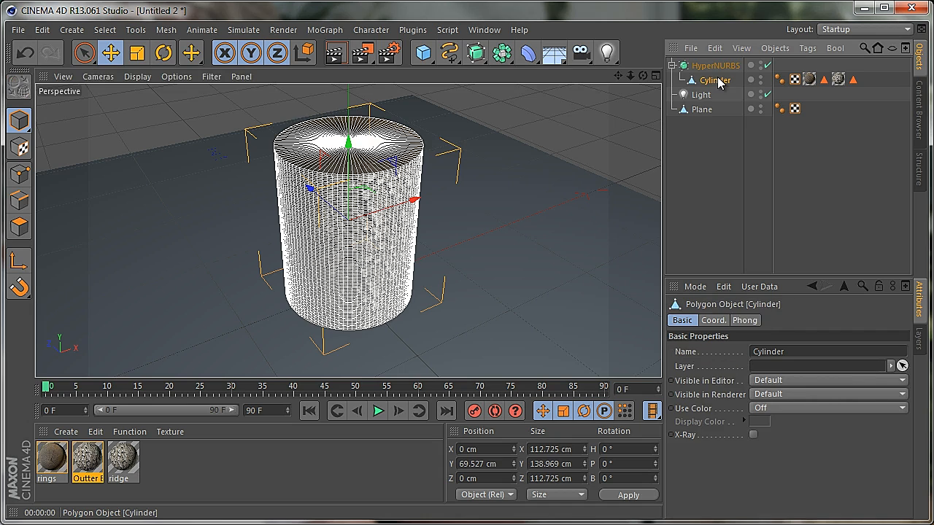
{"action": "left_click", "coordinate": [19, 226]}
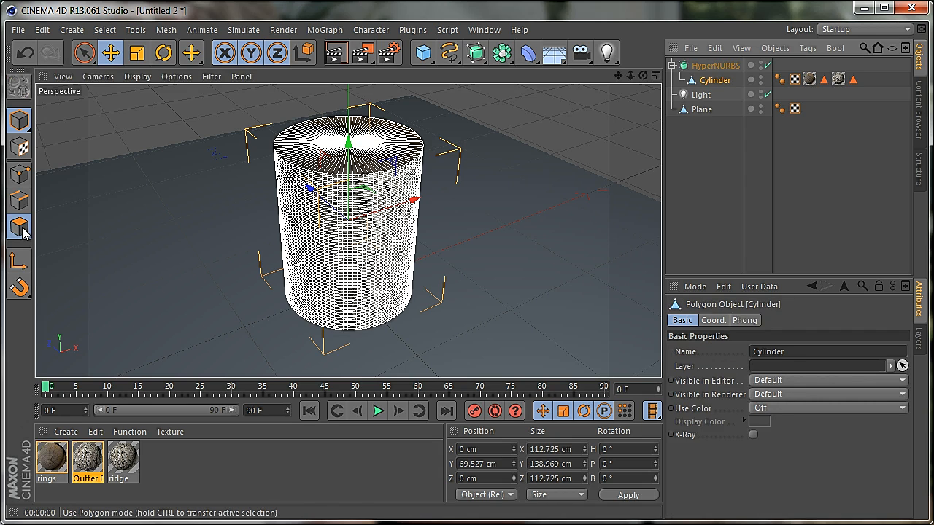
{"action": "left_click", "coordinate": [584, 118]}
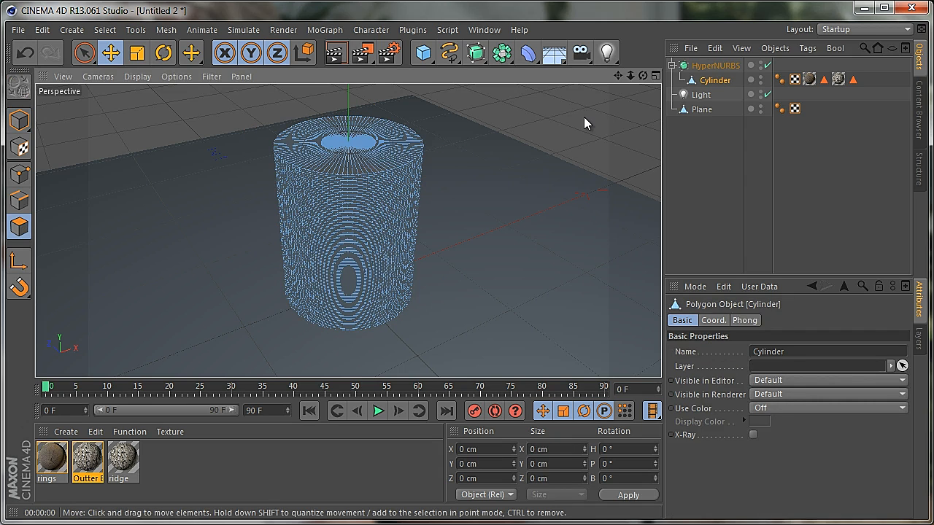
{"action": "left_click", "coordinate": [113, 30]}
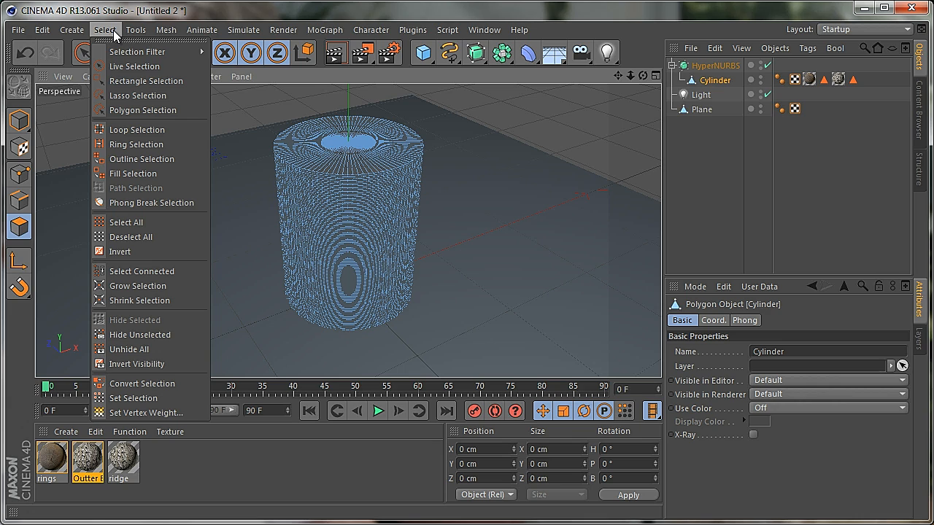
{"action": "left_click", "coordinate": [133, 130]}
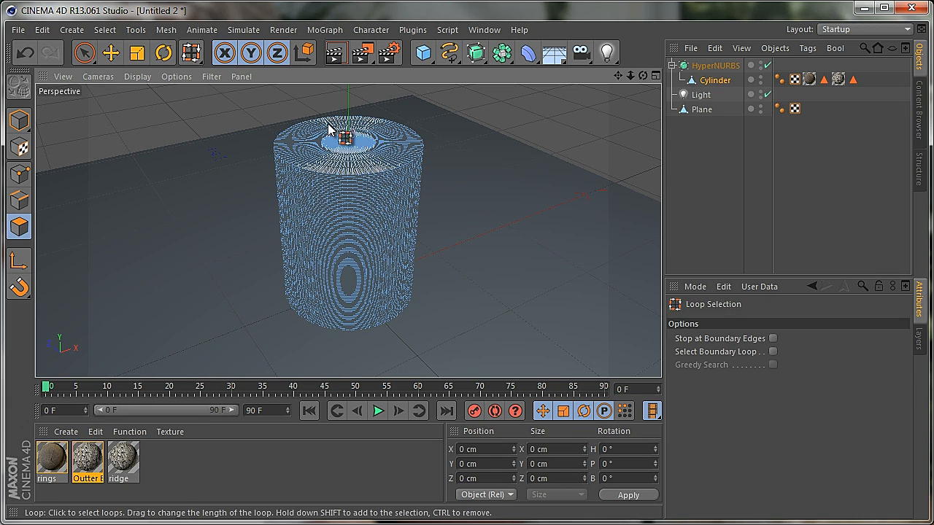
{"action": "left_click", "coordinate": [114, 29]}
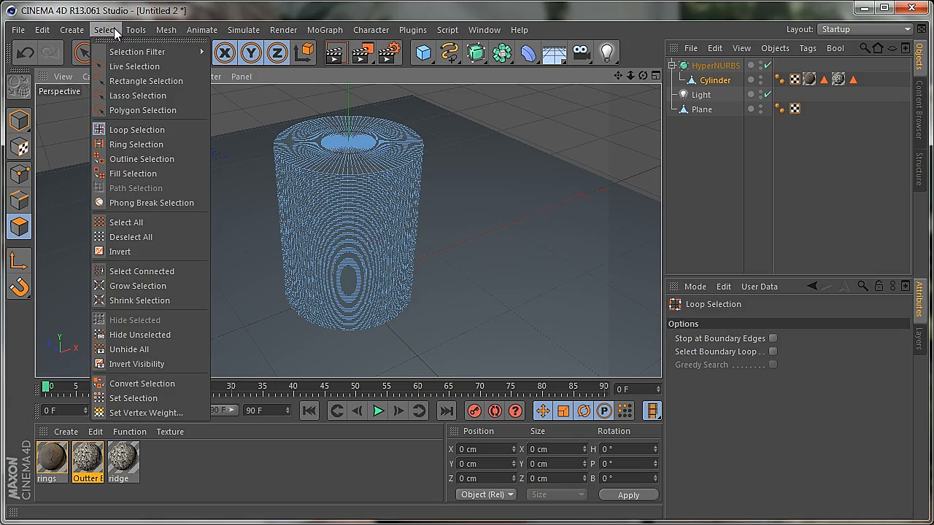
{"action": "left_click", "coordinate": [143, 140]}
{"action": "left_click_drag", "start_coordinate": [632, 76], "coordinate": [412, 312]}
{"action": "left_click", "coordinate": [710, 80]}
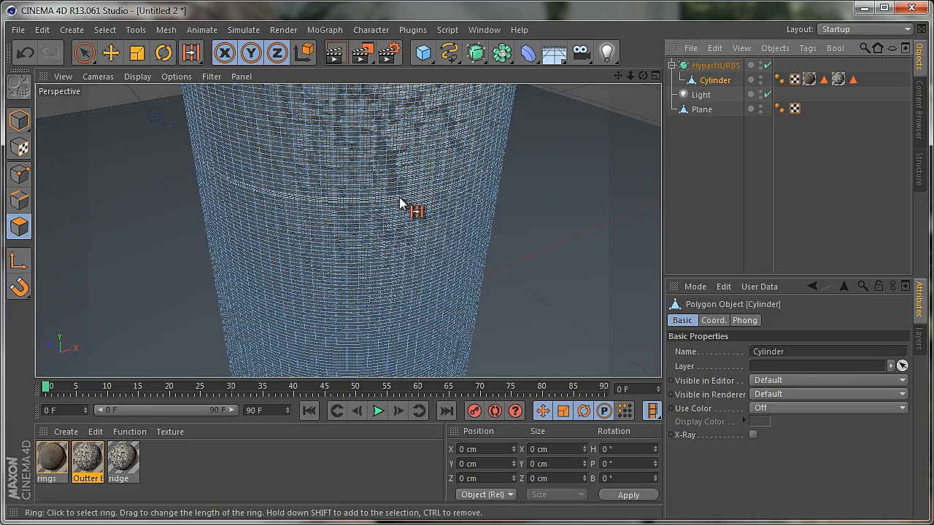
{"action": "left_click_drag", "start_coordinate": [631, 75], "coordinate": [413, 314]}
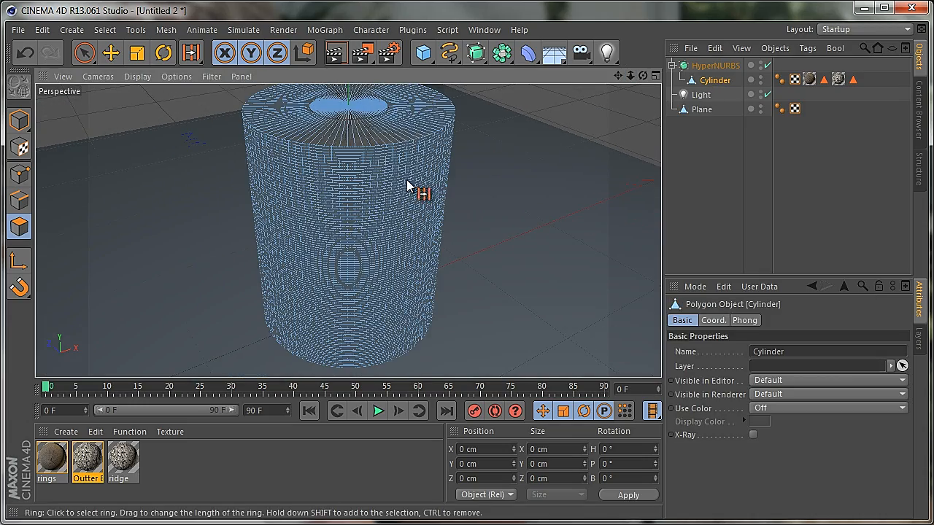
{"action": "left_click", "coordinate": [354, 173]}
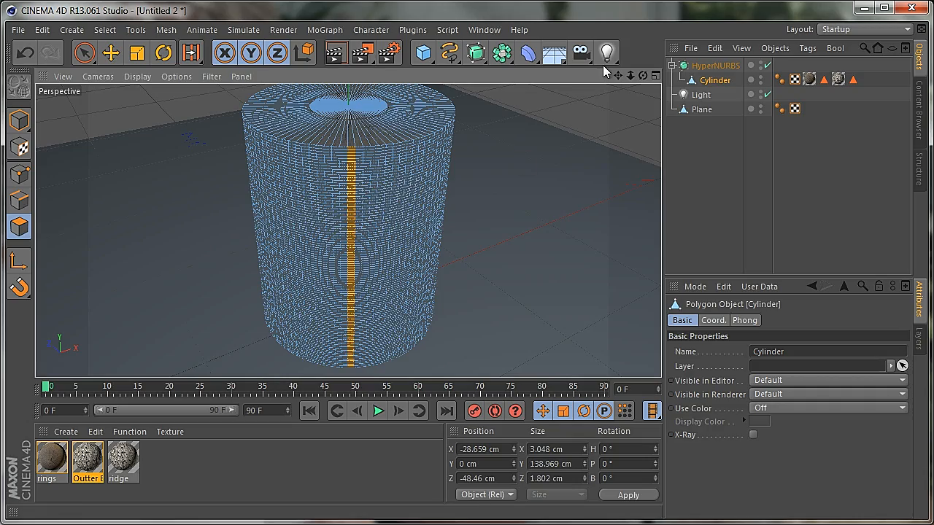
Try to add several spaced vertical strips on the cylinder's side to the ring selection
{"action": "left_click_drag", "start_coordinate": [643, 76], "coordinate": [415, 314]}
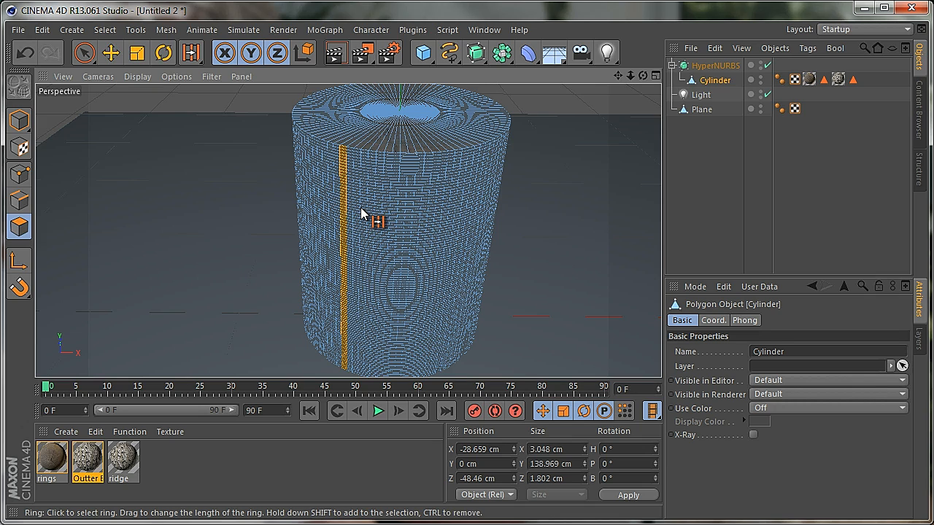
{"action": "left_click", "coordinate": [363, 212], "text": "shift"}
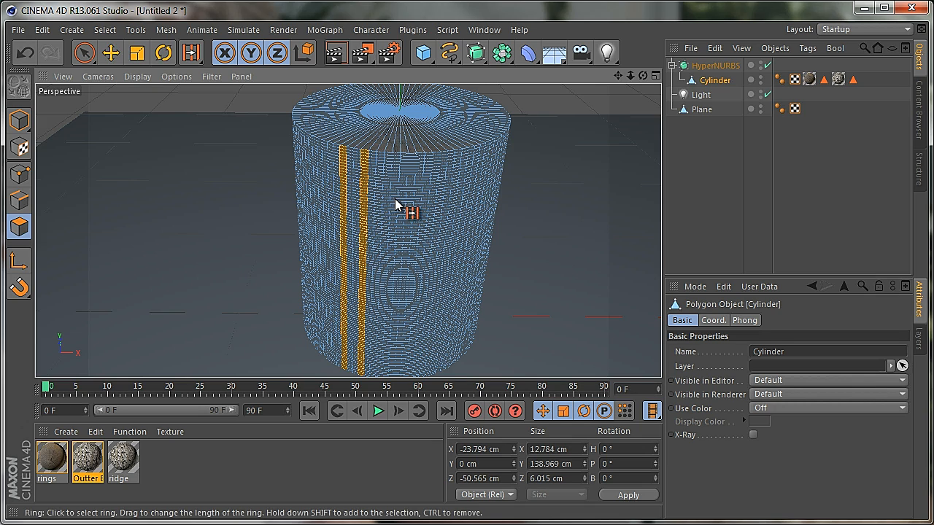
{"action": "left_click", "coordinate": [392, 207], "text": "shift"}
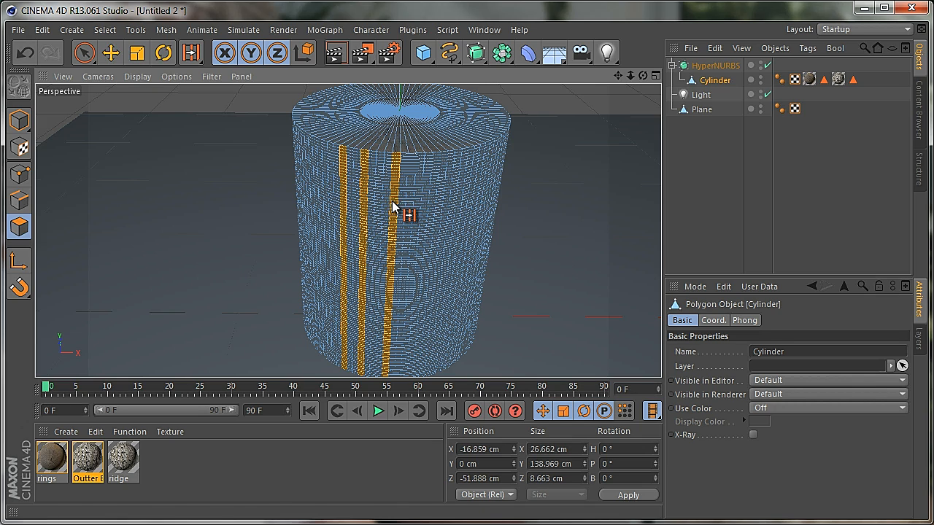
{"action": "left_click", "coordinate": [448, 221], "text": "shift"}
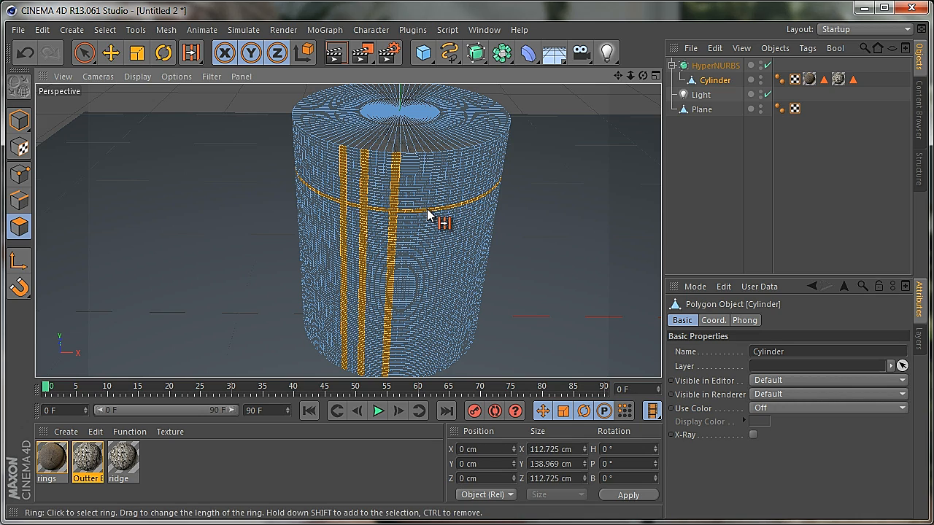
{"action": "left_click", "coordinate": [428, 221], "text": "shift"}
Try again to ring-select separate vertical polygon strips on the front of the cylinder, starting from a fresh selection
{"action": "left_click", "coordinate": [410, 216]}
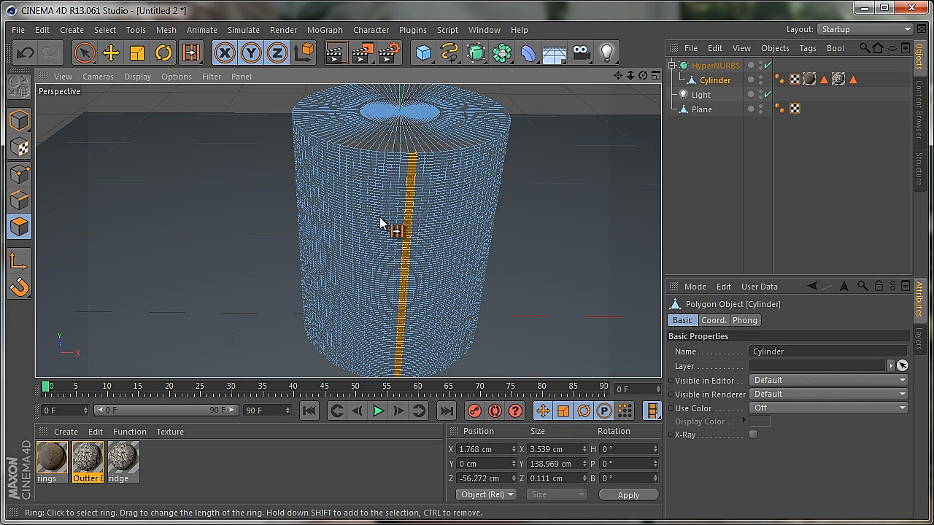
{"action": "left_click", "coordinate": [379, 224], "text": "shift"}
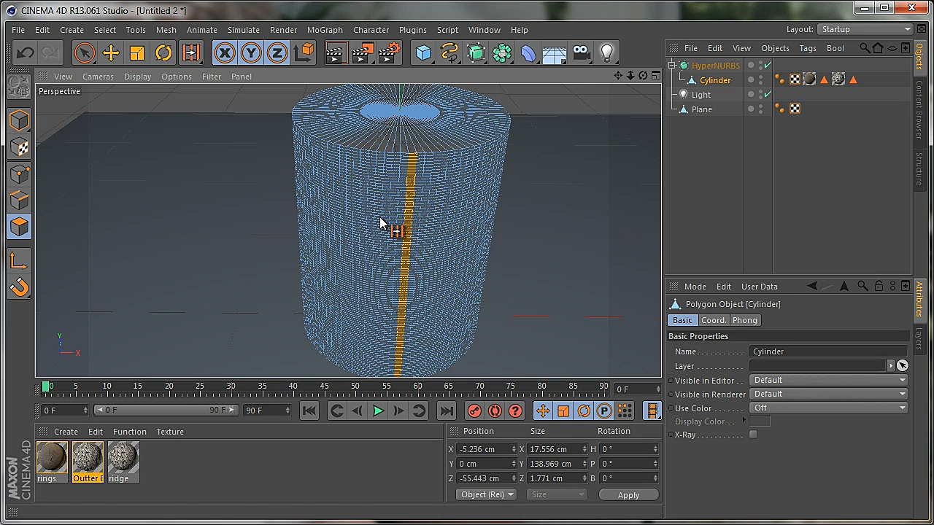
{"action": "left_click", "coordinate": [336, 232], "text": "shift"}
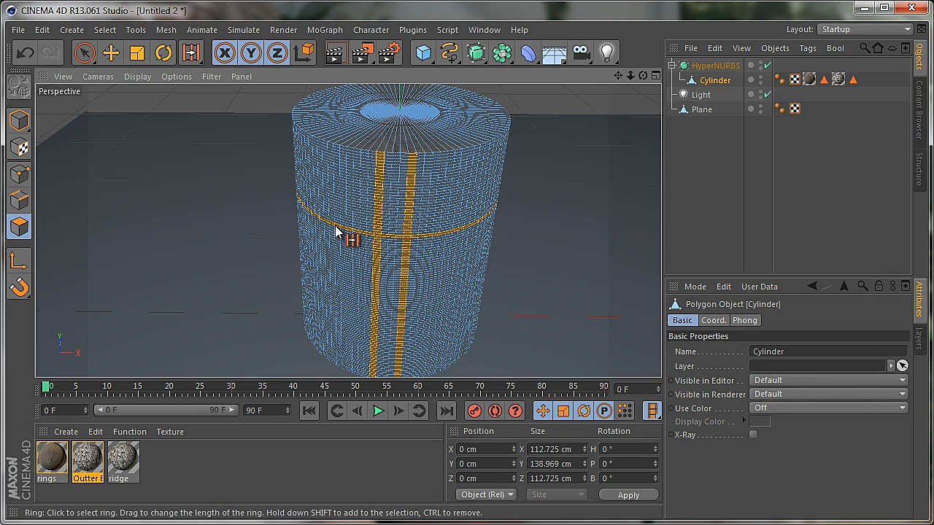
{"action": "left_click", "coordinate": [336, 232]}
{"action": "left_click", "coordinate": [357, 222]}
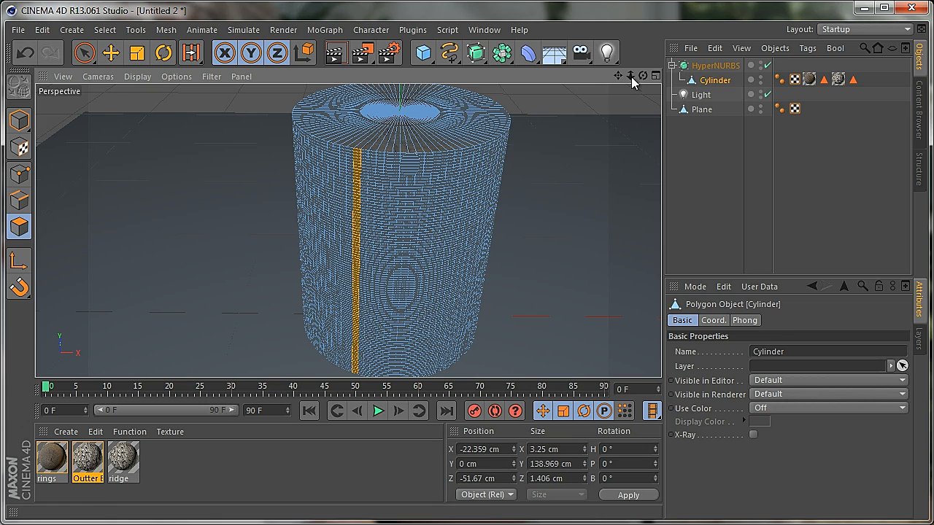
Move the cylinder out of the HyperNURBS and ring-select a horizontal band of polygons above its middle
{"action": "left_click", "coordinate": [715, 66]}
{"action": "left_click_drag", "start_coordinate": [710, 79], "coordinate": [710, 63]}
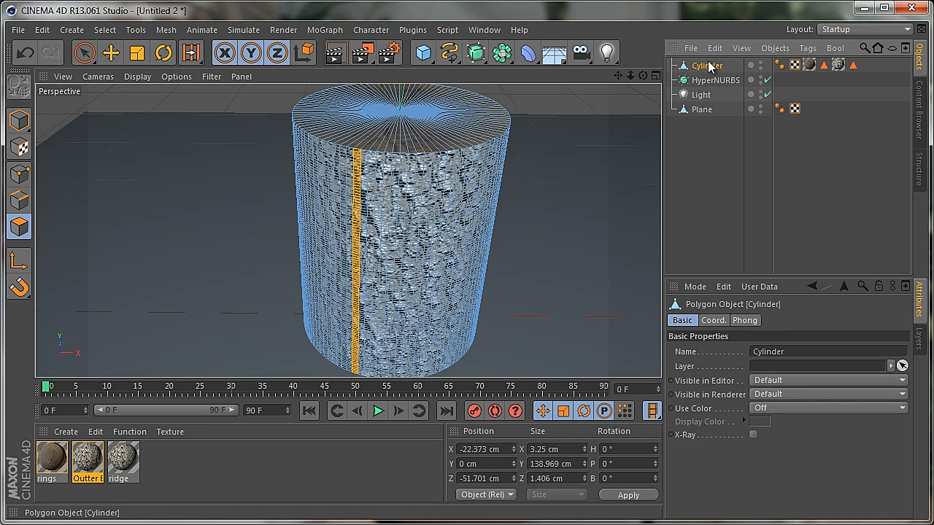
{"action": "left_click", "coordinate": [425, 235]}
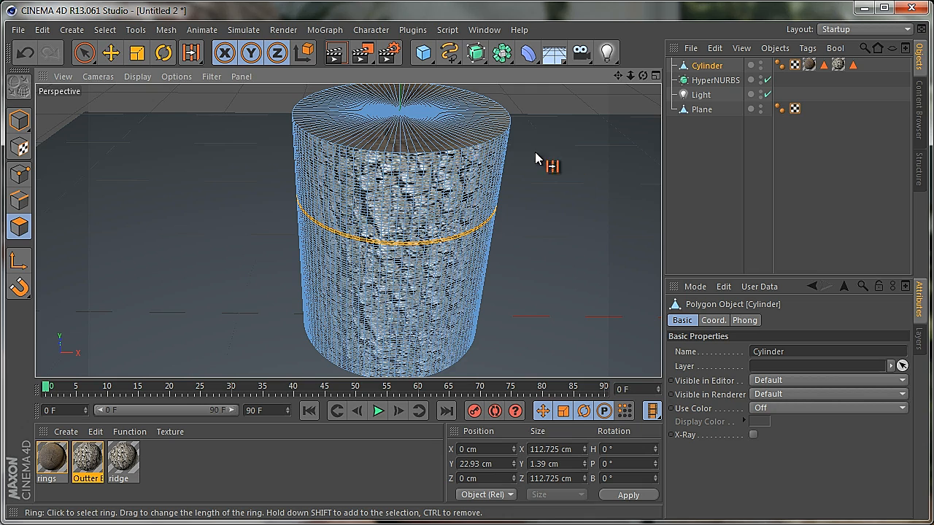
Replace the horizontal band selection with several spaced vertical polygon strips across the front of the cylinder, using Ring Selection
{"action": "left_click", "coordinate": [414, 193]}
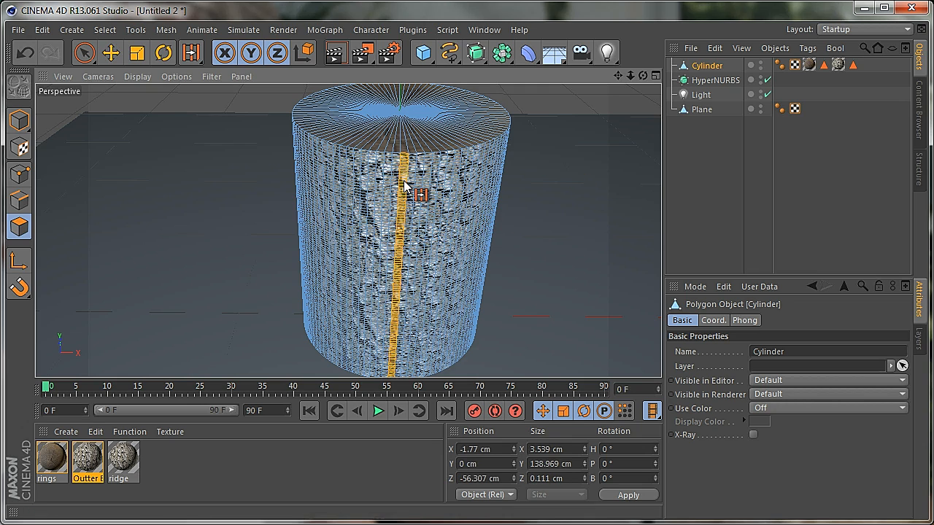
{"action": "left_click", "coordinate": [440, 226], "text": "shift"}
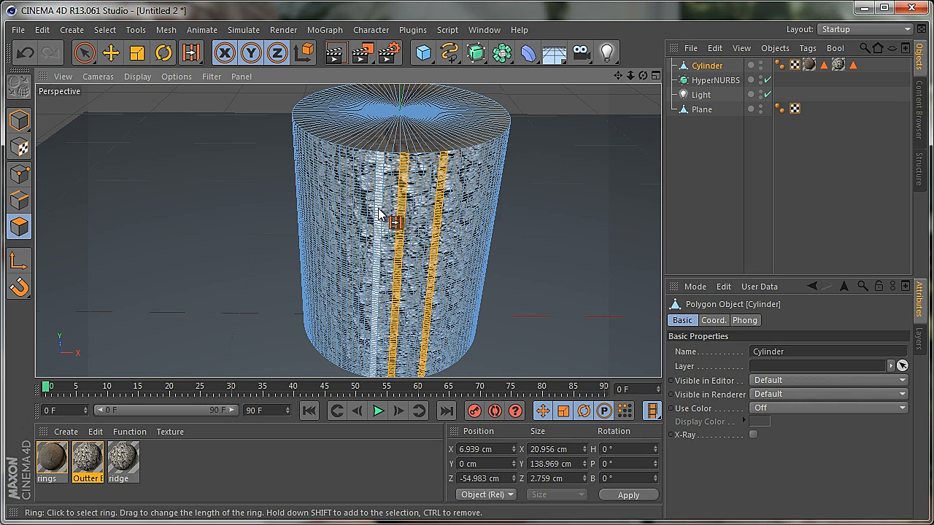
{"action": "left_click", "coordinate": [338, 216], "text": "shift"}
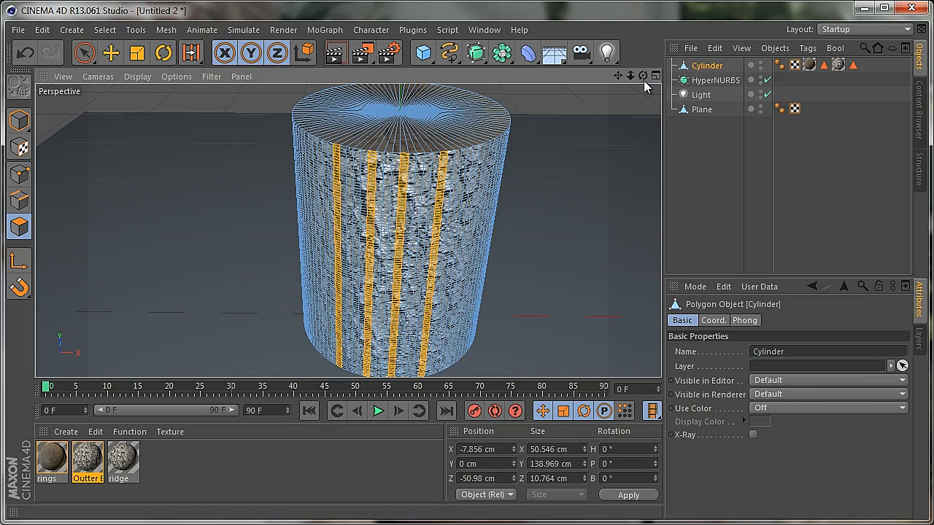
{"action": "left_click_drag", "start_coordinate": [644, 77], "coordinate": [413, 314]}
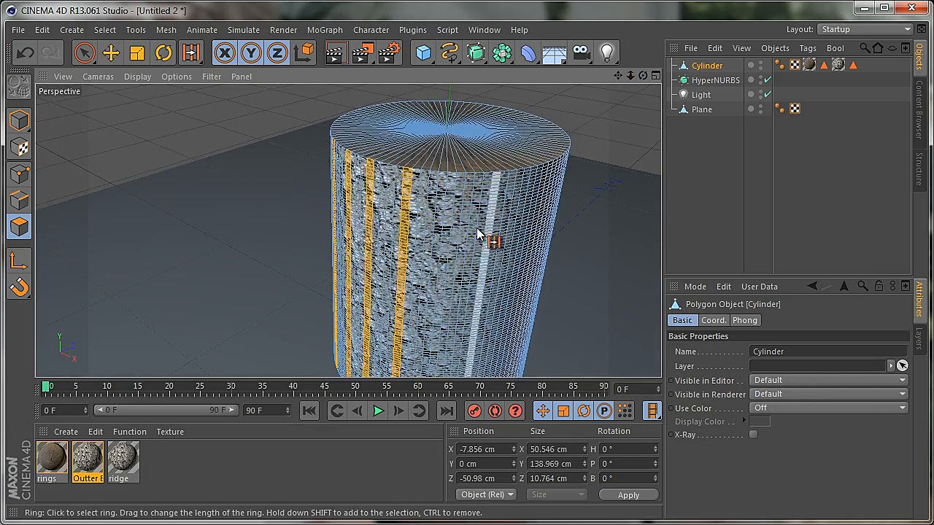
{"action": "left_click", "coordinate": [474, 236], "text": "shift"}
{"action": "left_click", "coordinate": [457, 232], "text": "shift"}
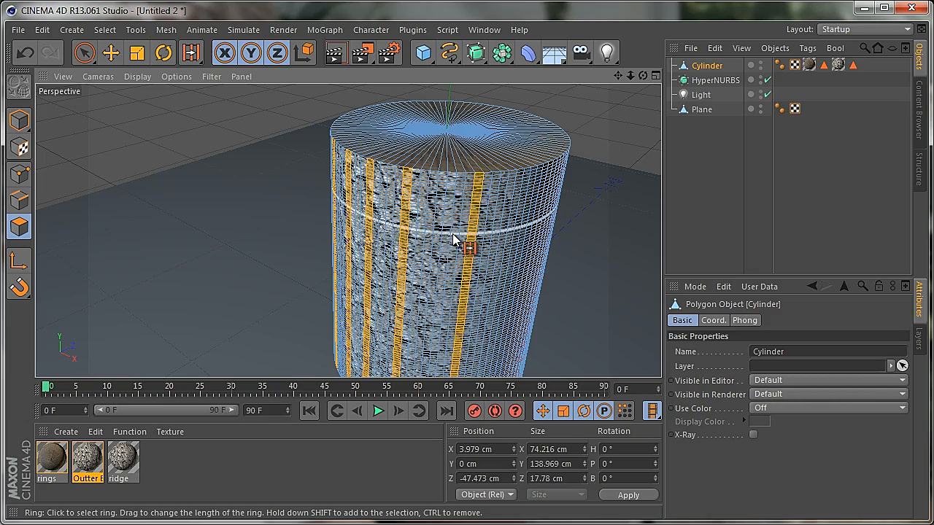
Extend the ring selection with more spaced vertical strips around the adjoining side of the cylinder
{"action": "left_click_drag", "start_coordinate": [644, 76], "coordinate": [411, 314]}
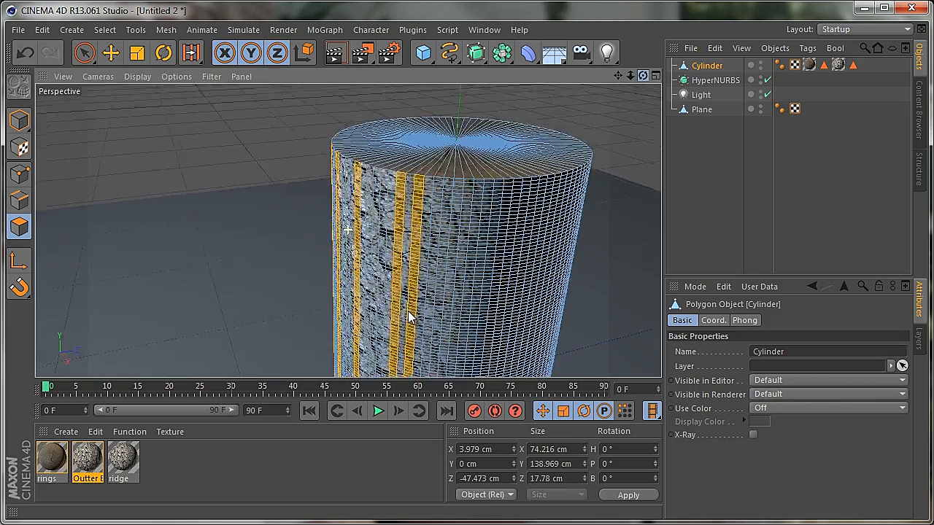
{"action": "left_click", "coordinate": [449, 263], "text": "shift"}
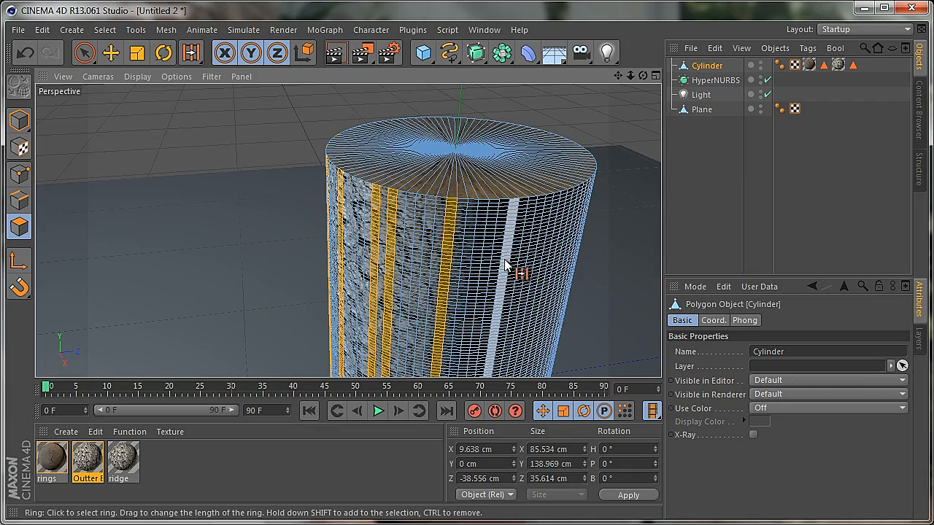
{"action": "left_click", "coordinate": [506, 265], "text": "shift"}
{"action": "left_click_drag", "start_coordinate": [644, 75], "coordinate": [560, 189]}
{"action": "left_click", "coordinate": [473, 284], "text": "shift"}
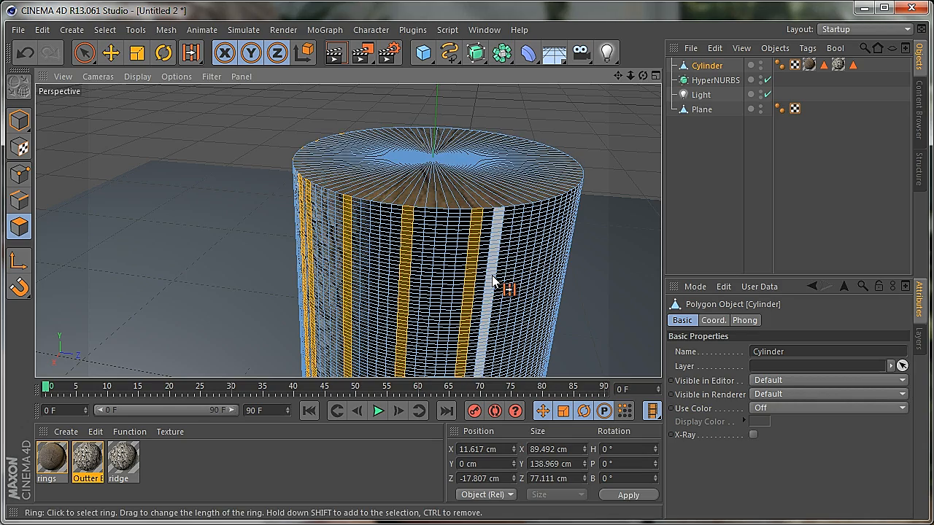
{"action": "left_click", "coordinate": [500, 281], "text": "shift"}
Add further spaced vertical strips to the selection, continuing onto the untextured-looking back of the cylinder
{"action": "left_click_drag", "start_coordinate": [643, 76], "coordinate": [485, 183]}
{"action": "left_click", "coordinate": [352, 242], "text": "shift"}
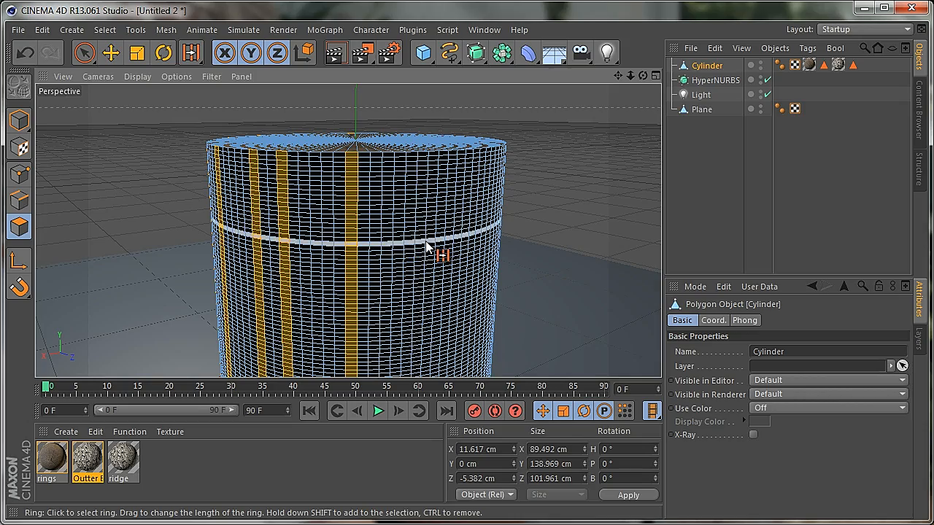
{"action": "left_click", "coordinate": [422, 232], "text": "shift"}
{"action": "left_click_drag", "start_coordinate": [643, 76], "coordinate": [422, 233]}
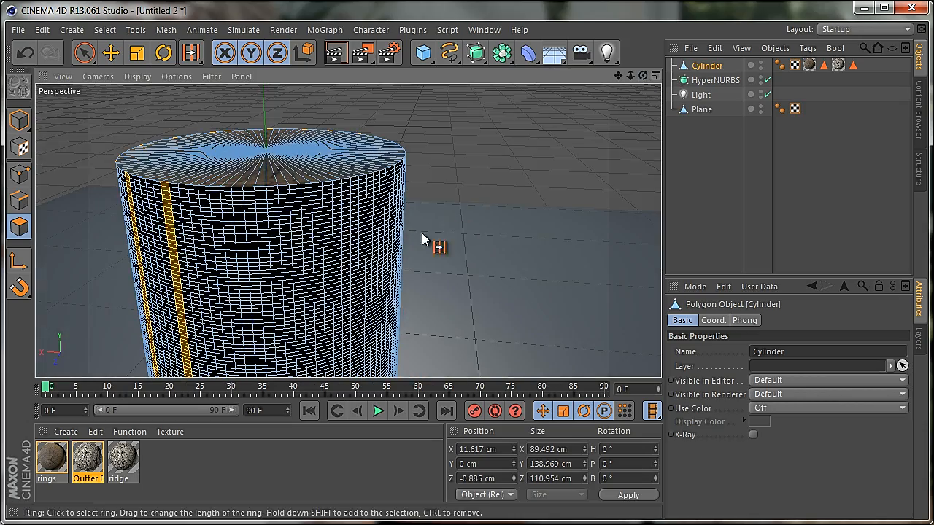
{"action": "left_click", "coordinate": [245, 287], "text": "shift"}
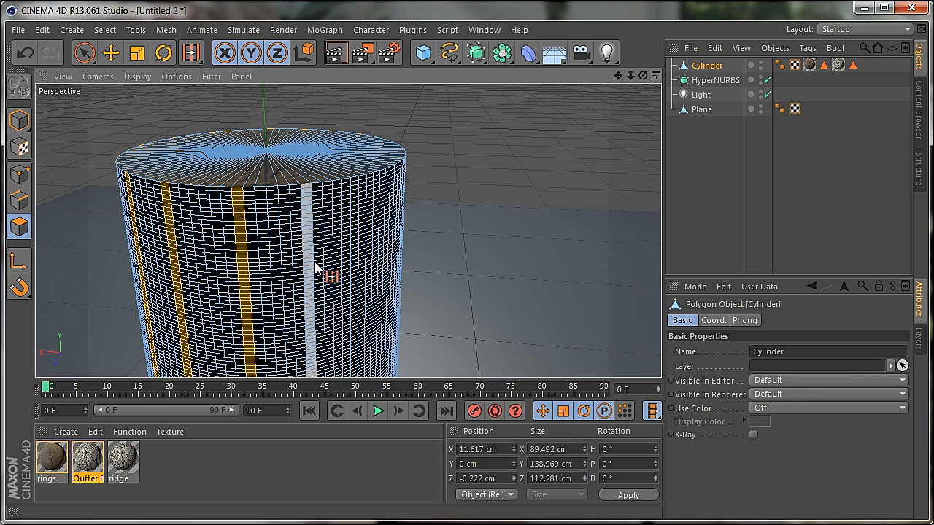
{"action": "left_click", "coordinate": [316, 271], "text": "shift"}
Fill the remaining gaps with unevenly spaced vertical strips until the ring selection runs all the way around the cylinder
{"action": "left_click_drag", "start_coordinate": [411, 310], "coordinate": [412, 308]}
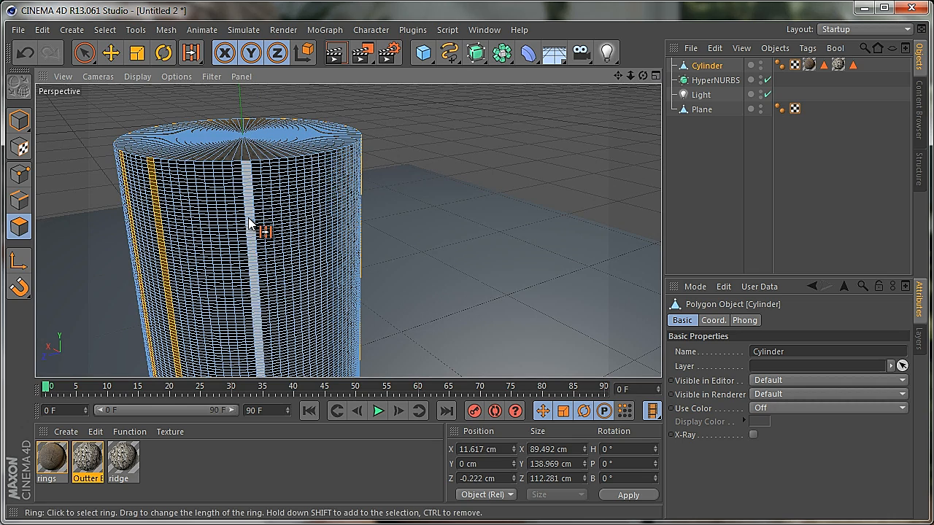
{"action": "left_click", "coordinate": [192, 229], "text": "shift"}
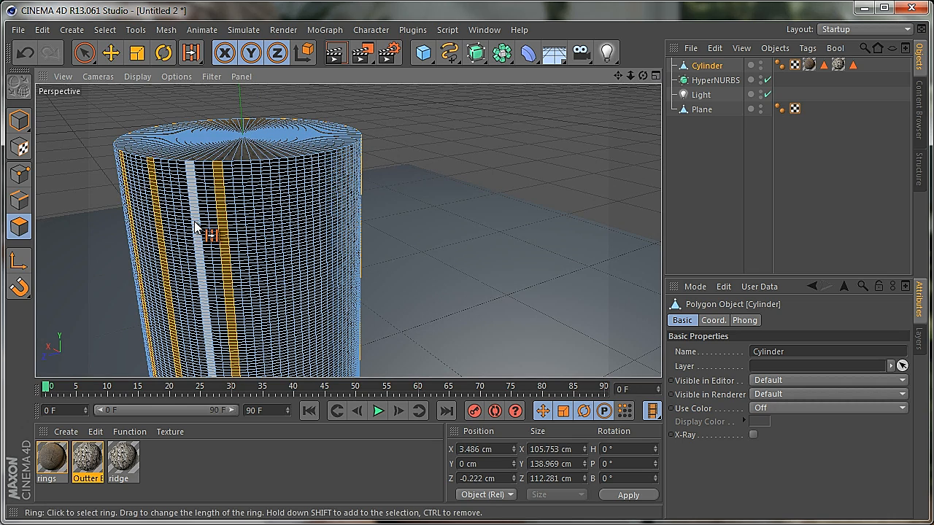
{"action": "left_click", "coordinate": [219, 232], "text": "shift"}
{"action": "left_click", "coordinate": [268, 231], "text": "shift"}
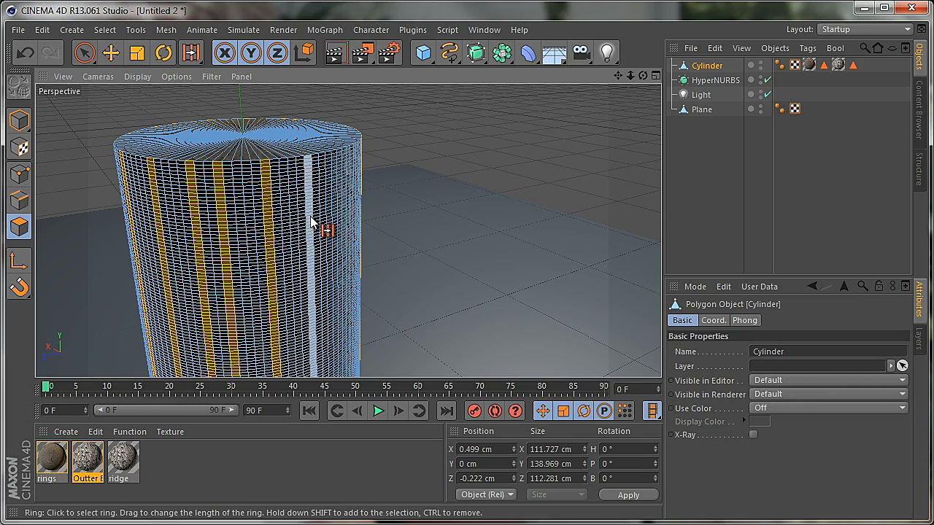
{"action": "left_click", "coordinate": [311, 222], "text": "shift"}
{"action": "left_click_drag", "start_coordinate": [411, 309], "coordinate": [413, 308], "text": "alt"}
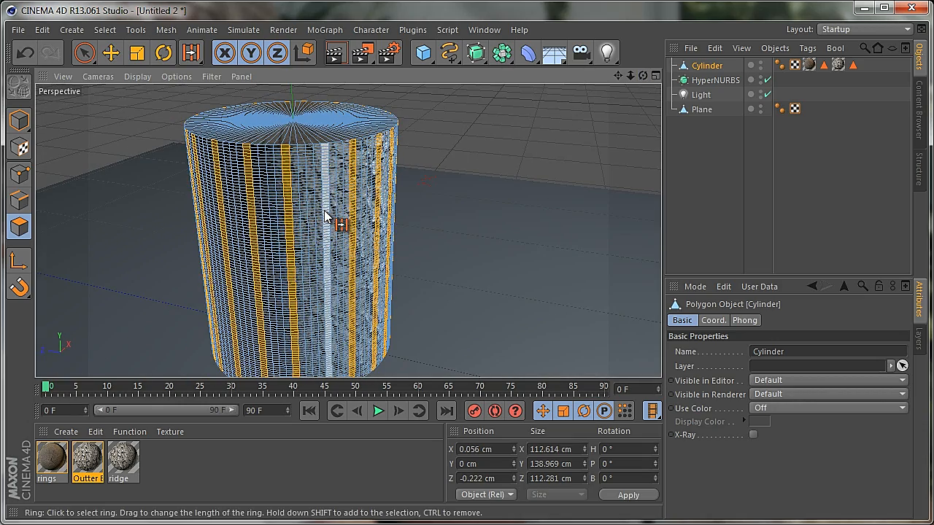
{"action": "mouse_move", "coordinate": [643, 76]}
{"action": "left_mouse_down"}
{"action": "mouse_move", "coordinate": [413, 313]}
{"action": "mouse_move", "coordinate": [630, 75]}
{"action": "left_mouse_up"}
{"action": "key", "text": "u"}
{"action": "key", "text": "b"}
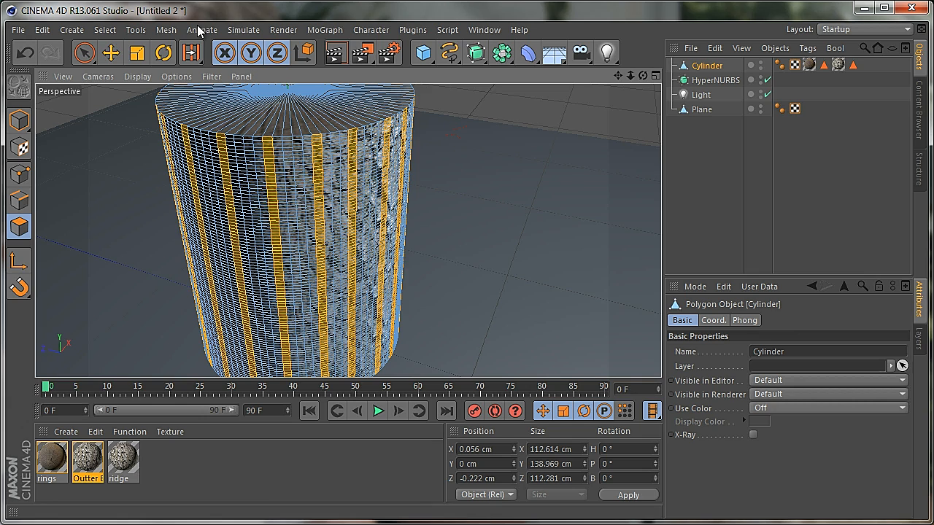
Activate the Magnet tool for the selected strips and set its radius to 15 cm
{"action": "left_click", "coordinate": [166, 31]}
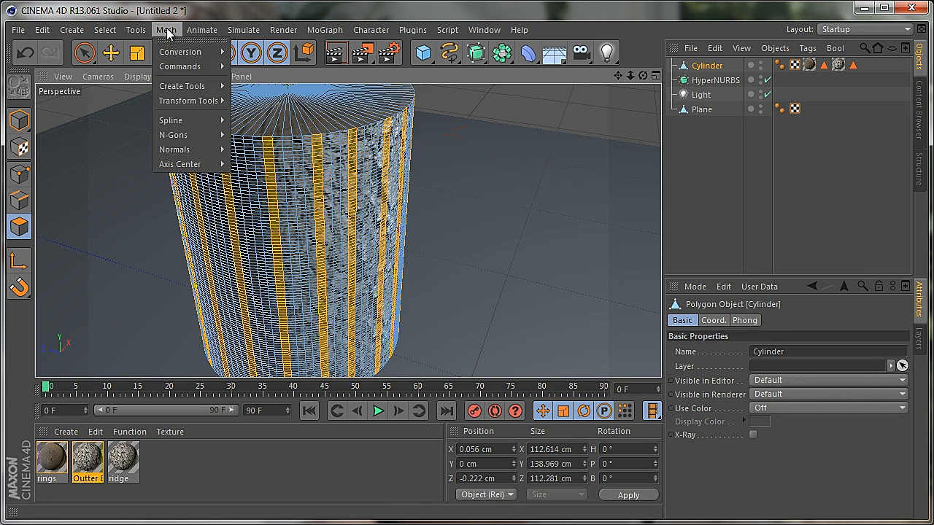
{"action": "mouse_move", "coordinate": [194, 107]}
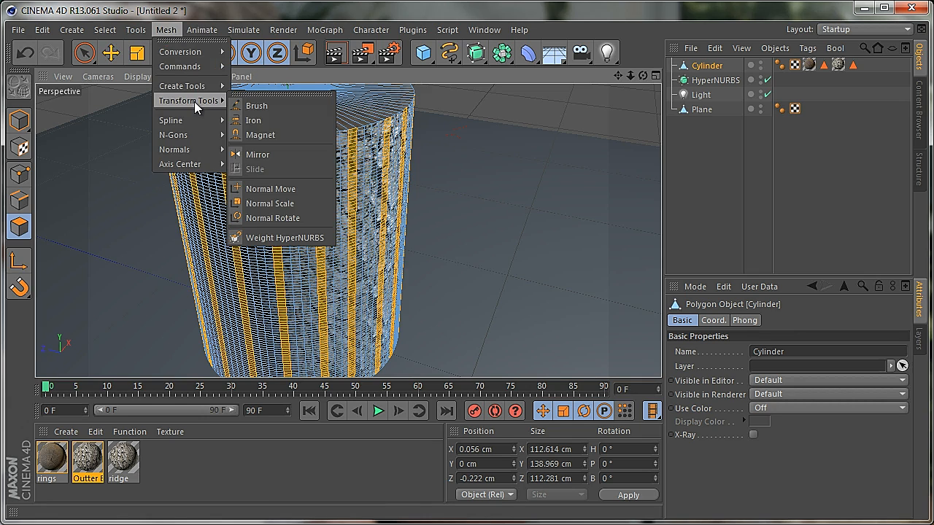
{"action": "left_click", "coordinate": [259, 135]}
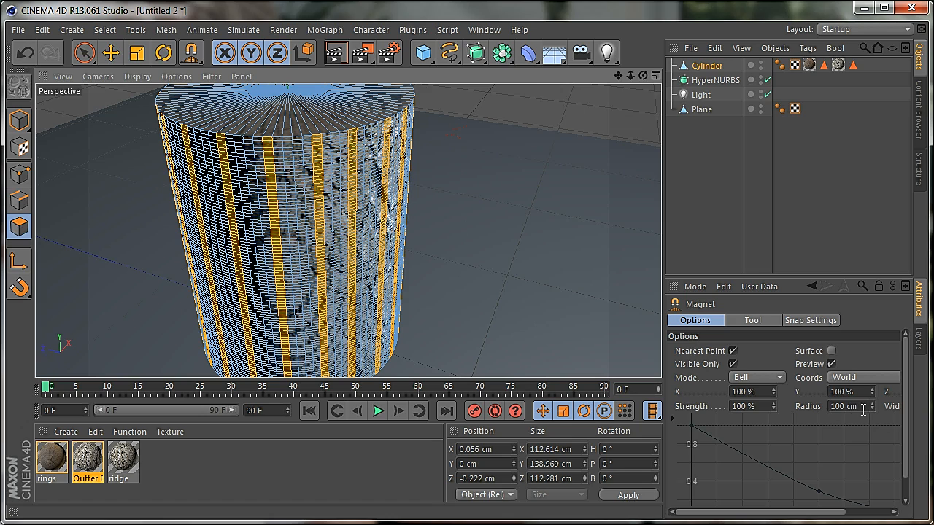
{"action": "left_click", "coordinate": [841, 411]}
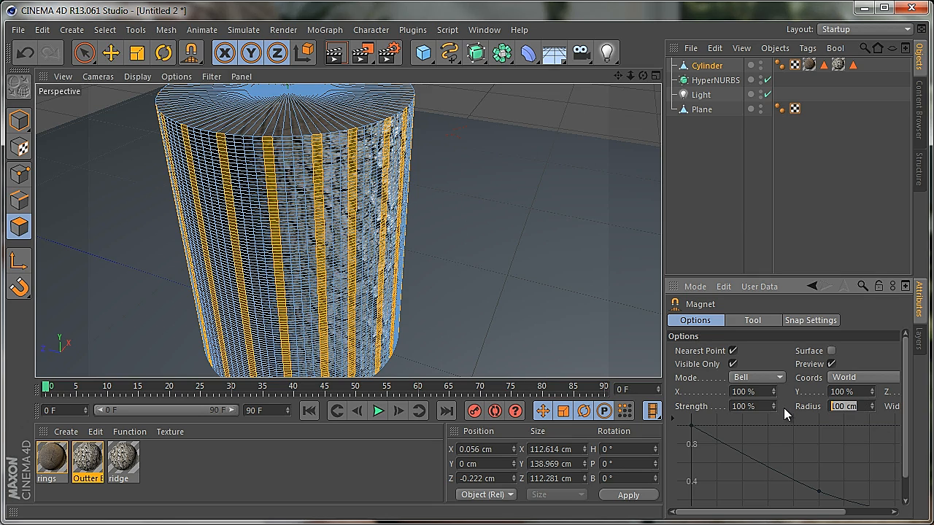
{"action": "type", "text": "15"}
{"action": "left_click", "coordinate": [845, 392]}
Nudge the selected vertical strips on the cylinder's front with the Magnet so their straight edges start to bend
{"action": "left_click_drag", "start_coordinate": [643, 76], "coordinate": [414, 313]}
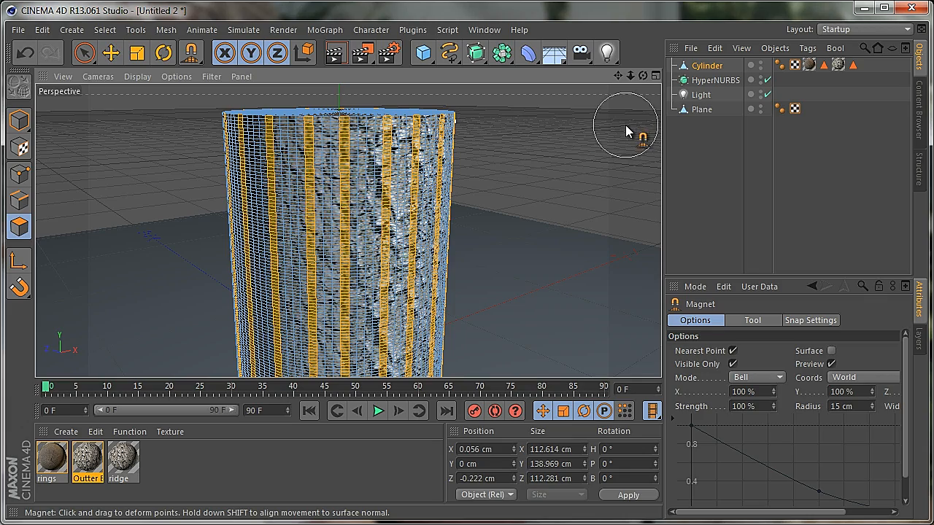
{"action": "left_click_drag", "start_coordinate": [642, 75], "coordinate": [413, 309]}
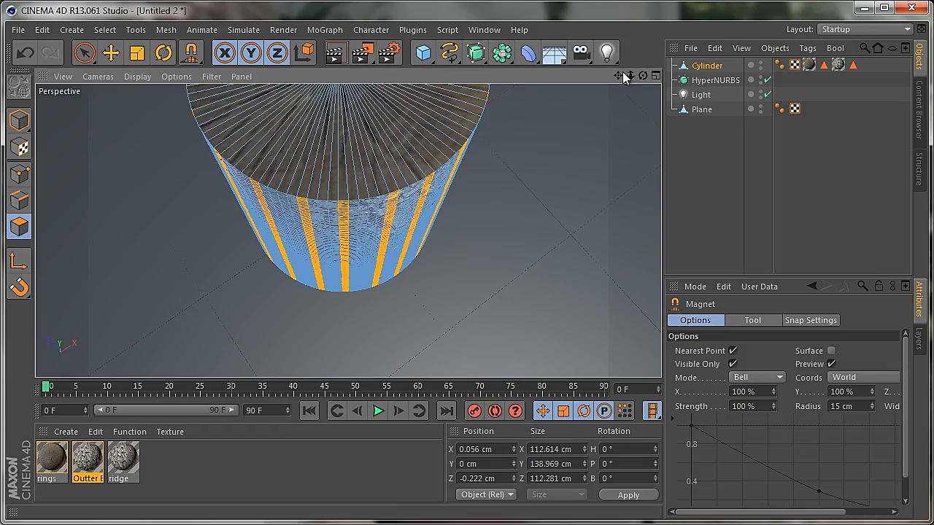
{"action": "left_click_drag", "start_coordinate": [629, 77], "coordinate": [413, 307]}
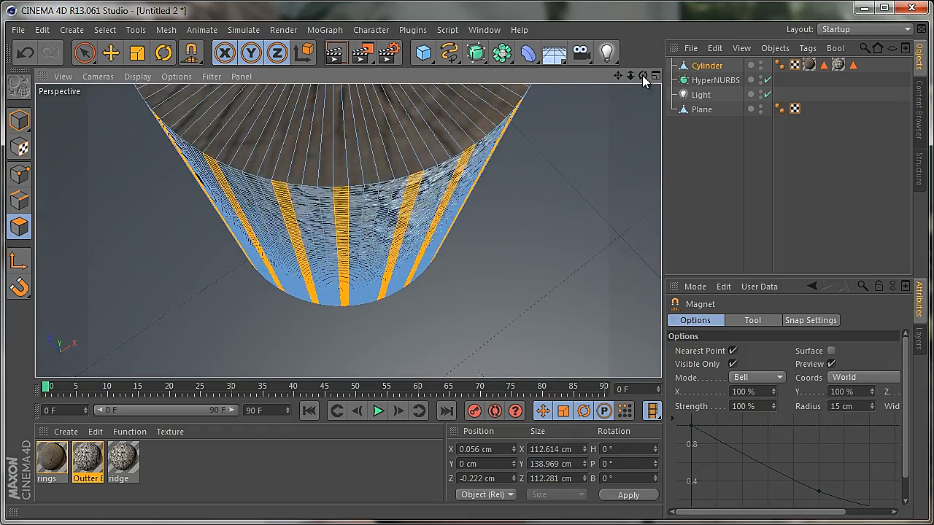
{"action": "left_click_drag", "start_coordinate": [643, 75], "coordinate": [413, 306]}
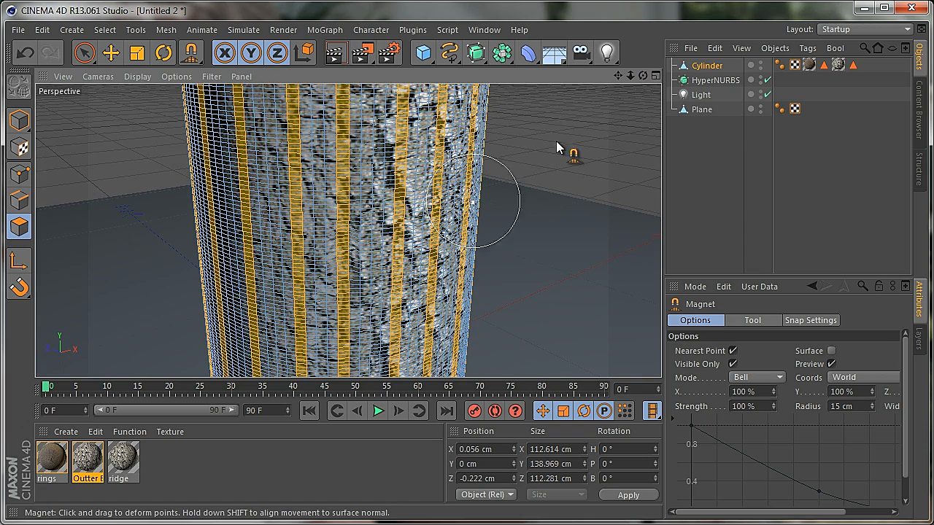
{"action": "mouse_move", "coordinate": [646, 78]}
{"action": "left_mouse_down"}
{"action": "mouse_move", "coordinate": [407, 314]}
{"action": "mouse_move", "coordinate": [413, 309]}
{"action": "left_mouse_up"}
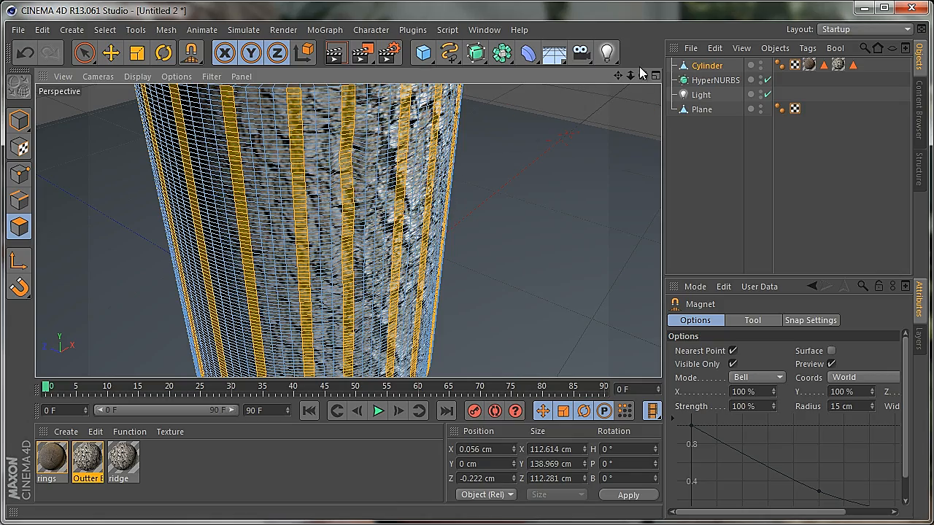
{"action": "left_click_drag", "start_coordinate": [643, 75], "coordinate": [414, 309]}
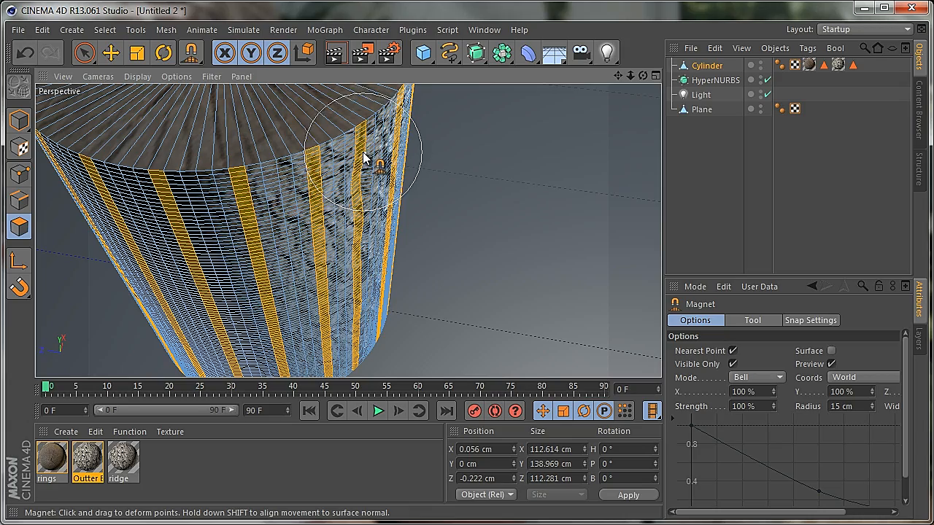
{"action": "left_click_drag", "start_coordinate": [363, 154], "coordinate": [359, 152]}
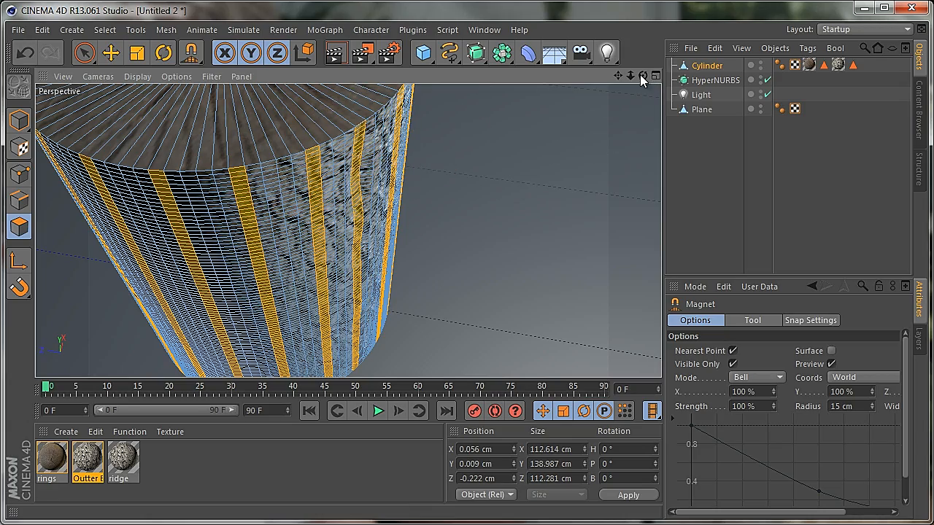
Pull two neighbouring strips sideways with the Magnet at several heights, down to the cylinder's base, to make them wavy
{"action": "mouse_move", "coordinate": [642, 75]}
{"action": "left_mouse_down"}
{"action": "mouse_move", "coordinate": [445, 235]}
{"action": "mouse_move", "coordinate": [395, 224]}
{"action": "left_mouse_up"}
{"action": "left_click_drag", "start_coordinate": [398, 162], "coordinate": [402, 159]}
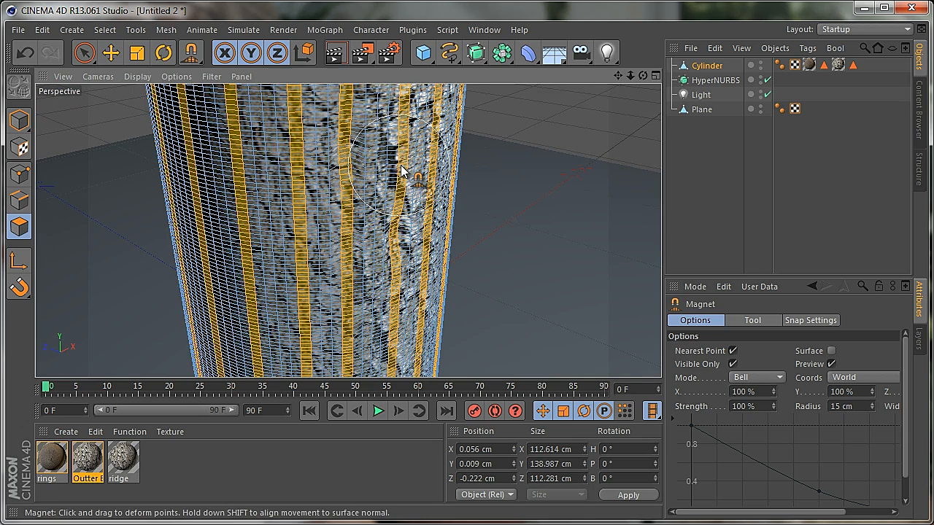
{"action": "left_click_drag", "start_coordinate": [408, 109], "coordinate": [411, 110]}
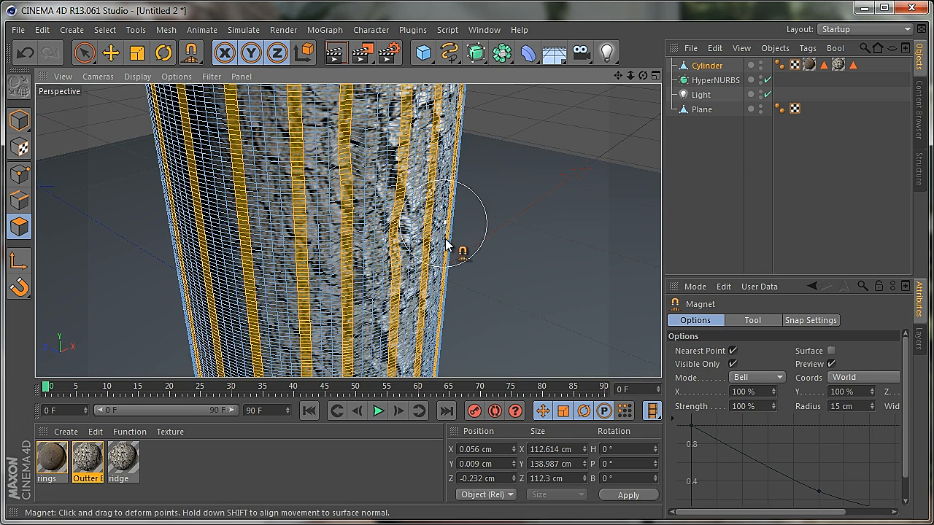
{"action": "mouse_move", "coordinate": [618, 75]}
{"action": "left_mouse_down"}
{"action": "mouse_move", "coordinate": [413, 313]}
{"action": "mouse_move", "coordinate": [387, 270]}
{"action": "left_mouse_up"}
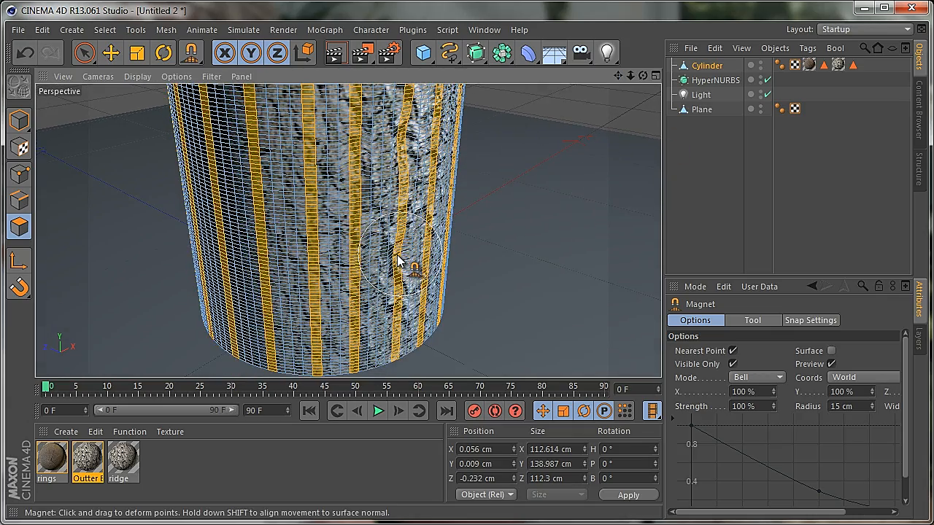
{"action": "left_click_drag", "start_coordinate": [397, 327], "coordinate": [388, 321]}
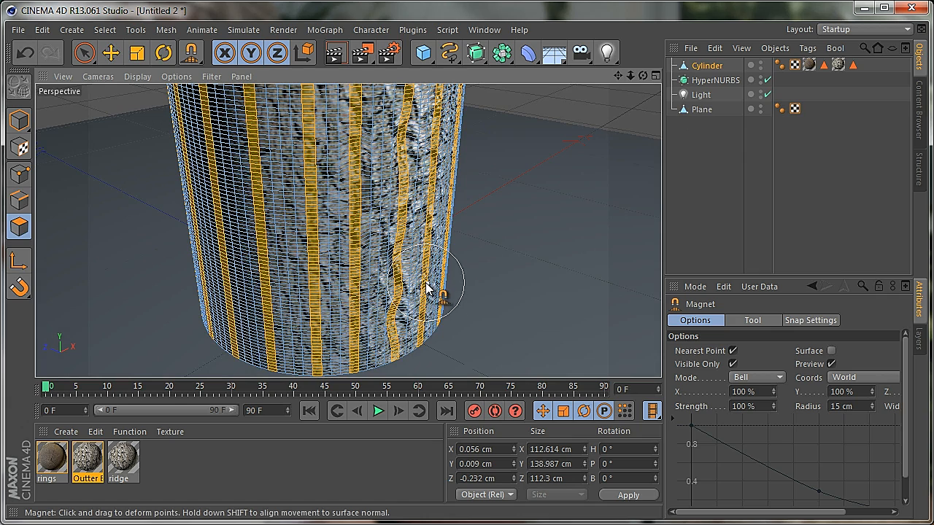
{"action": "left_click_drag", "start_coordinate": [426, 285], "coordinate": [432, 289]}
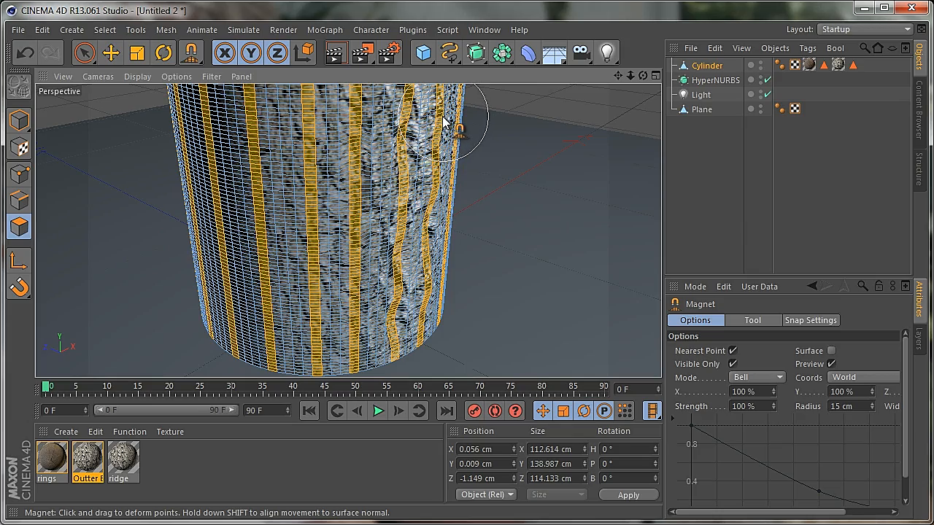
Bend the strips near the cylinder's top edge with the Magnet, then warp a strip farther around the side
{"action": "left_click_drag", "start_coordinate": [618, 76], "coordinate": [566, 174]}
{"action": "left_click_drag", "start_coordinate": [378, 223], "coordinate": [381, 222]}
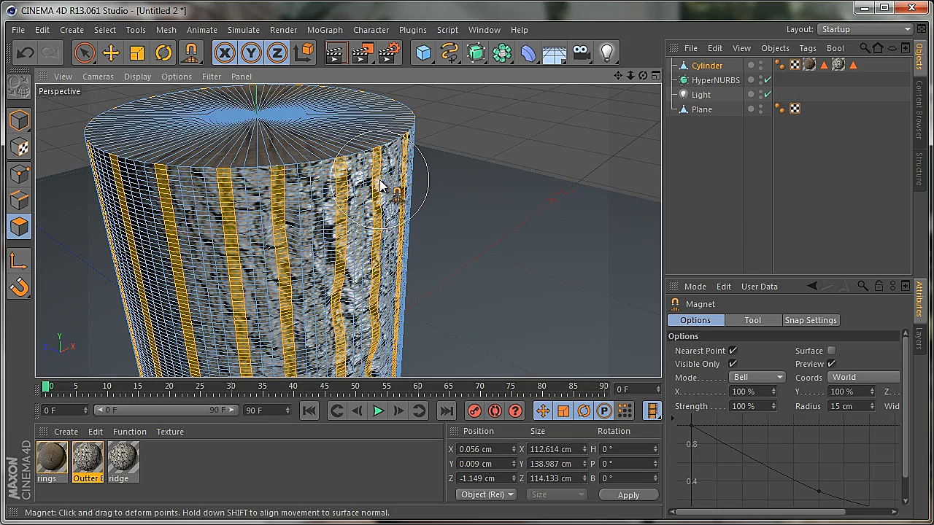
{"action": "left_click_drag", "start_coordinate": [378, 176], "coordinate": [385, 181]}
{"action": "mouse_move", "coordinate": [643, 76]}
{"action": "left_mouse_down"}
{"action": "mouse_move", "coordinate": [411, 315]}
{"action": "mouse_move", "coordinate": [574, 142]}
{"action": "left_mouse_up"}
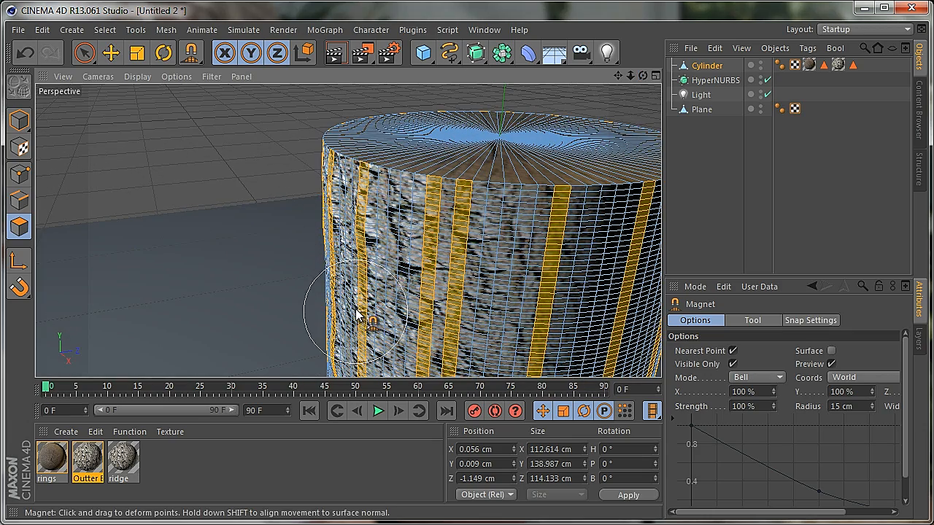
{"action": "left_click_drag", "start_coordinate": [358, 312], "coordinate": [344, 311]}
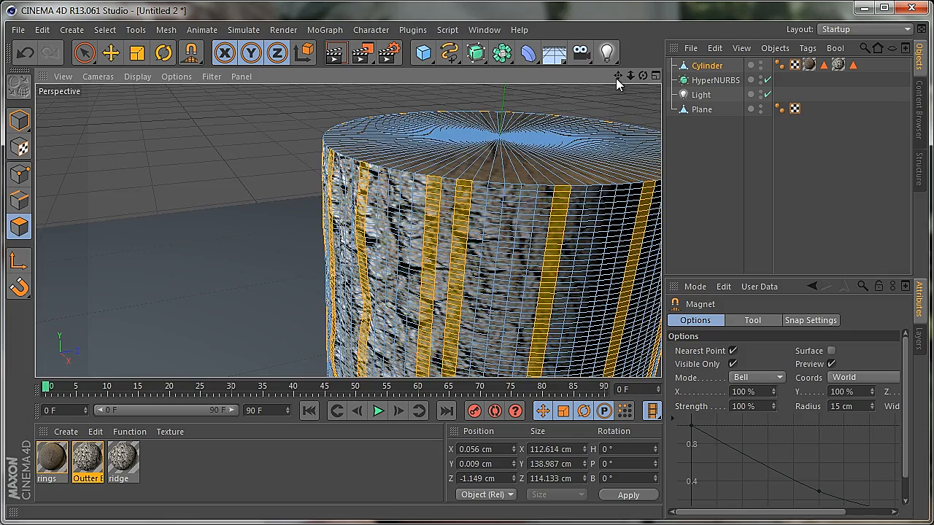
Extend the waviness of the side strip farther down the cylinder by pulling it sideways with the Magnet
{"action": "mouse_move", "coordinate": [617, 78]}
{"action": "left_mouse_down"}
{"action": "mouse_move", "coordinate": [413, 313]}
{"action": "mouse_move", "coordinate": [422, 310]}
{"action": "left_mouse_up"}
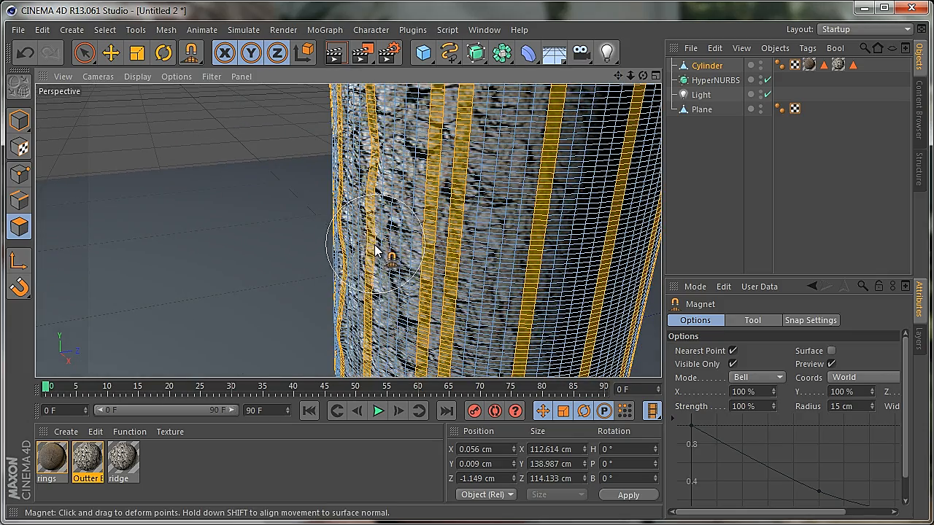
{"action": "left_click_drag", "start_coordinate": [374, 250], "coordinate": [370, 336]}
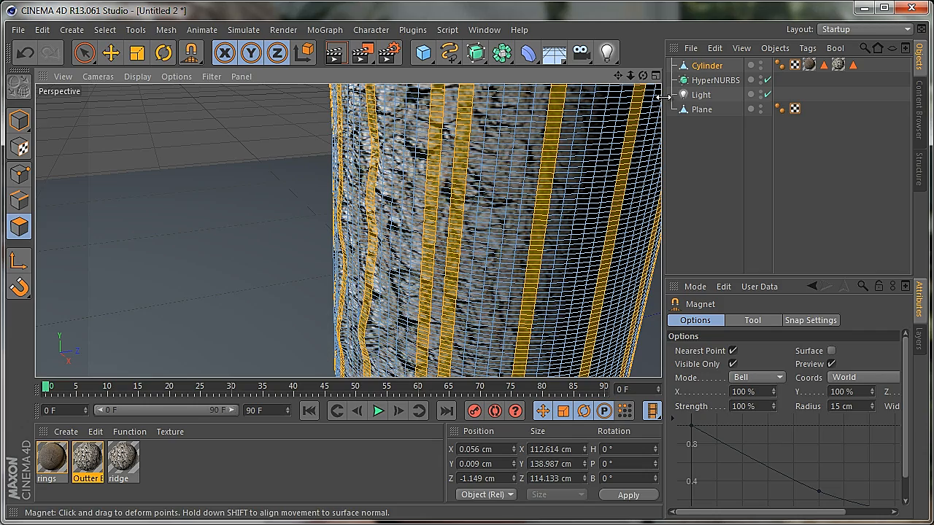
Set the Magnet radius to 25 cm and gently bend the pair of neighbouring front strips near the base and at mid-height
{"action": "left_click_drag", "start_coordinate": [618, 76], "coordinate": [416, 312]}
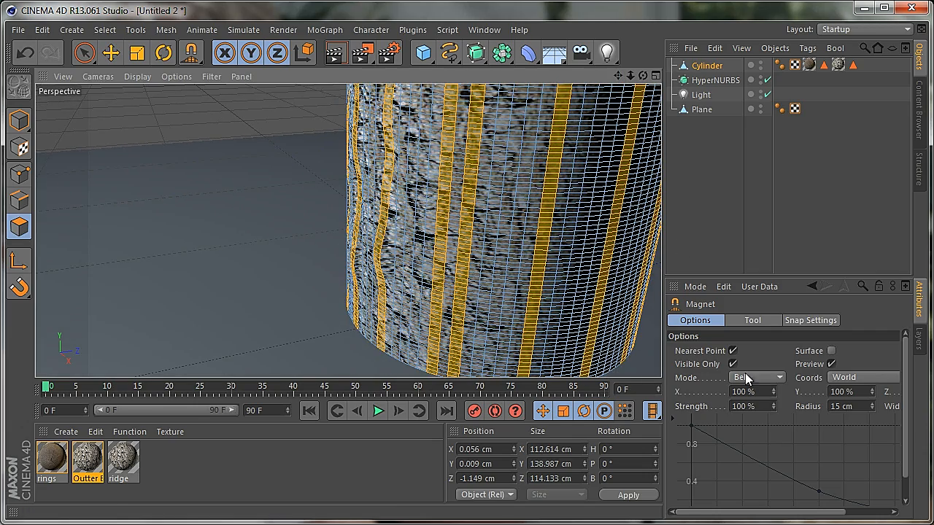
{"action": "left_click", "coordinate": [866, 407]}
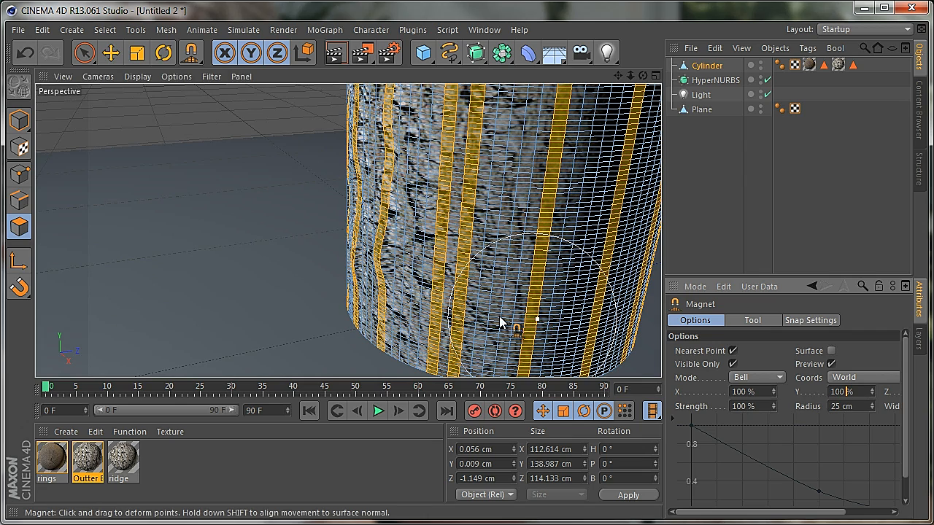
{"action": "left_click_drag", "start_coordinate": [461, 318], "coordinate": [458, 324]}
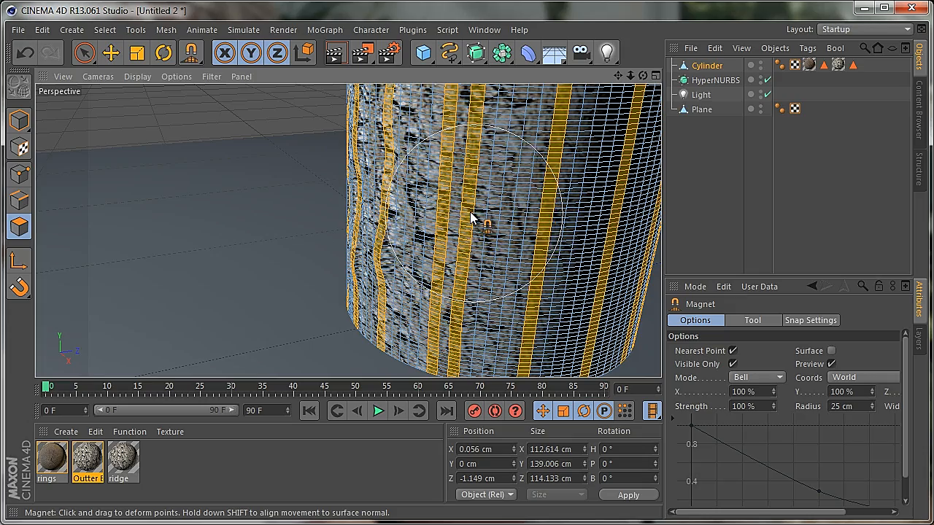
{"action": "left_click_drag", "start_coordinate": [469, 212], "coordinate": [472, 205]}
Warp the selected strips at the edge of the cylinder's unlit side with the Magnet at several heights
{"action": "left_click_drag", "start_coordinate": [647, 76], "coordinate": [405, 157]}
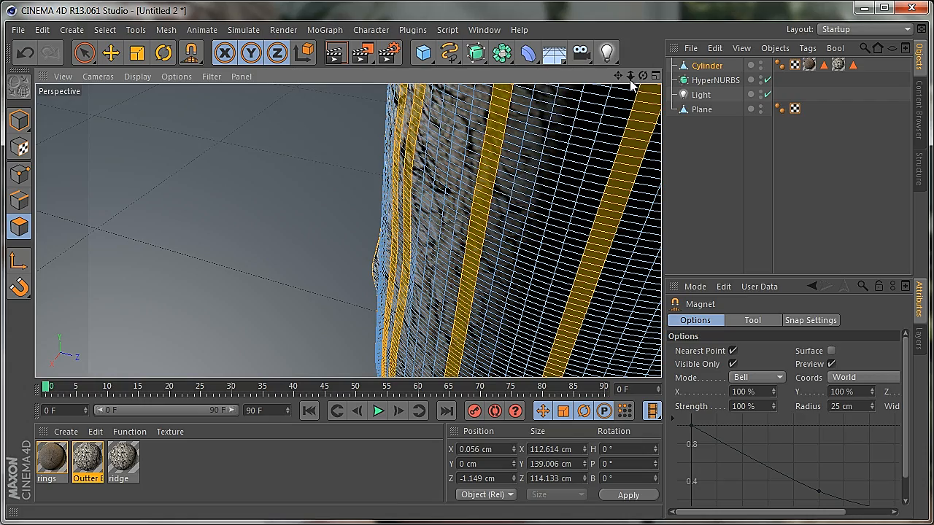
{"action": "left_click_drag", "start_coordinate": [630, 79], "coordinate": [416, 315]}
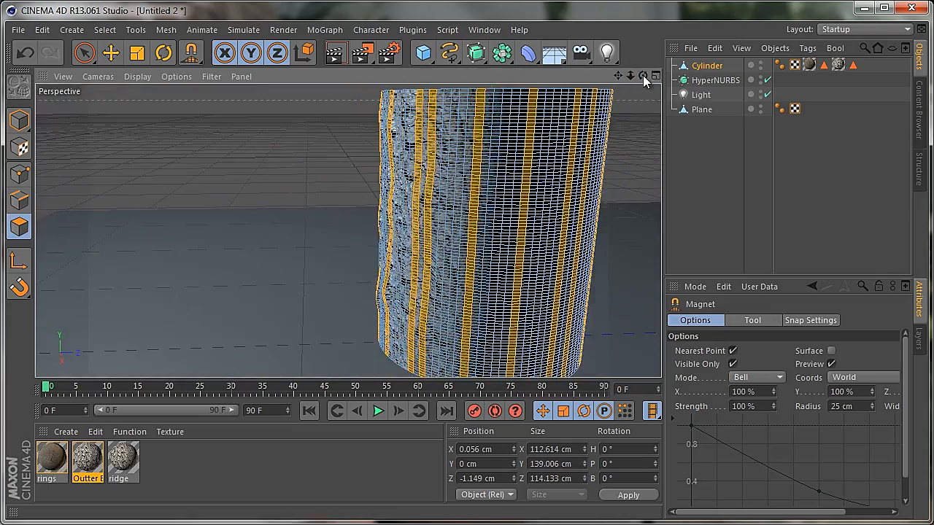
{"action": "left_click_drag", "start_coordinate": [643, 75], "coordinate": [416, 316]}
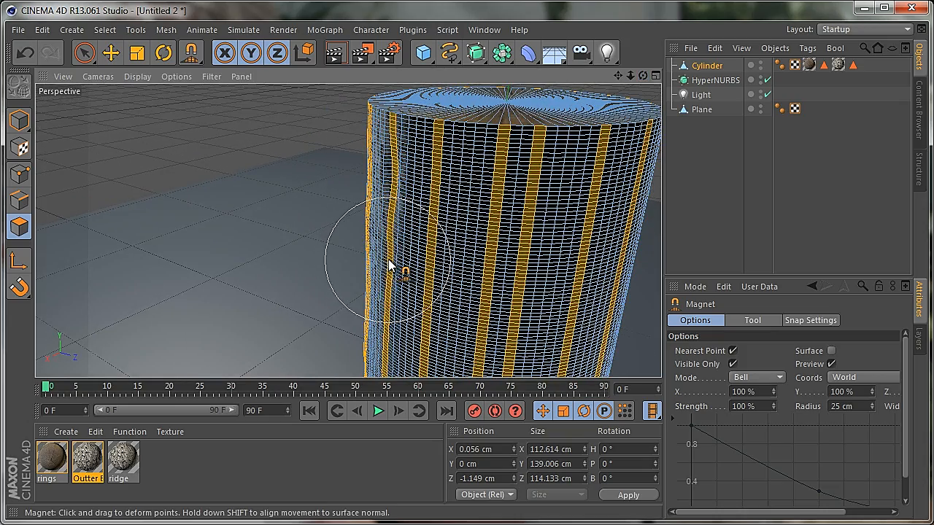
{"action": "left_click_drag", "start_coordinate": [618, 76], "coordinate": [413, 316]}
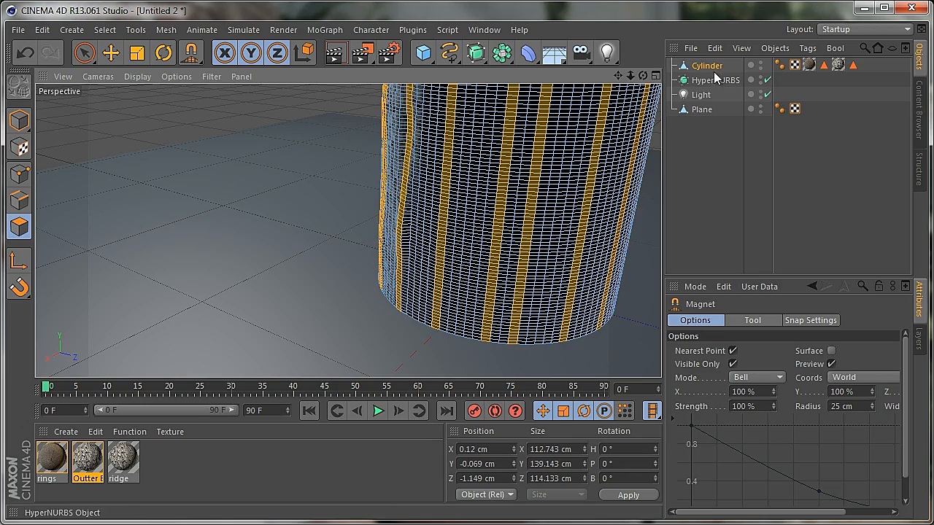
{"action": "left_click_drag", "start_coordinate": [645, 76], "coordinate": [413, 313]}
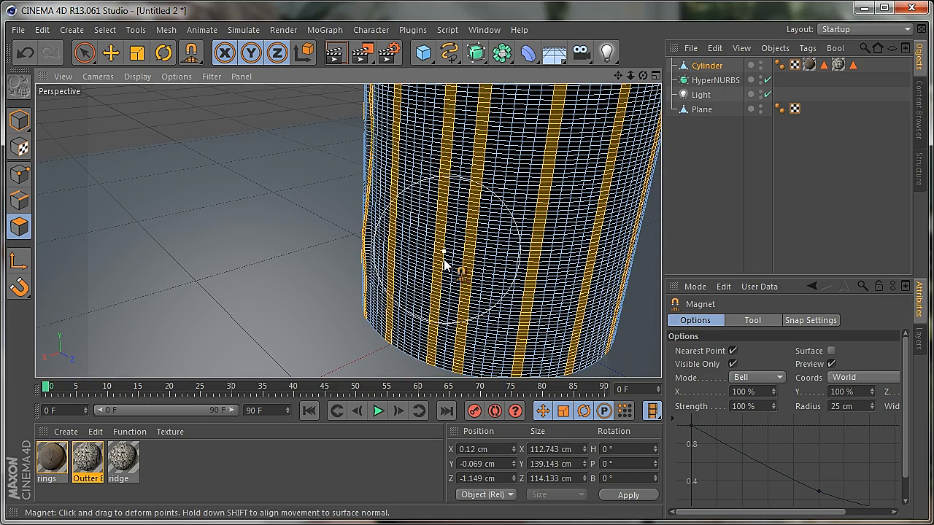
{"action": "mouse_move", "coordinate": [398, 293]}
{"action": "left_mouse_down"}
{"action": "mouse_move", "coordinate": [392, 213]}
{"action": "mouse_move", "coordinate": [416, 156]}
{"action": "mouse_move", "coordinate": [401, 146]}
{"action": "mouse_move", "coordinate": [410, 146]}
{"action": "left_mouse_up"}
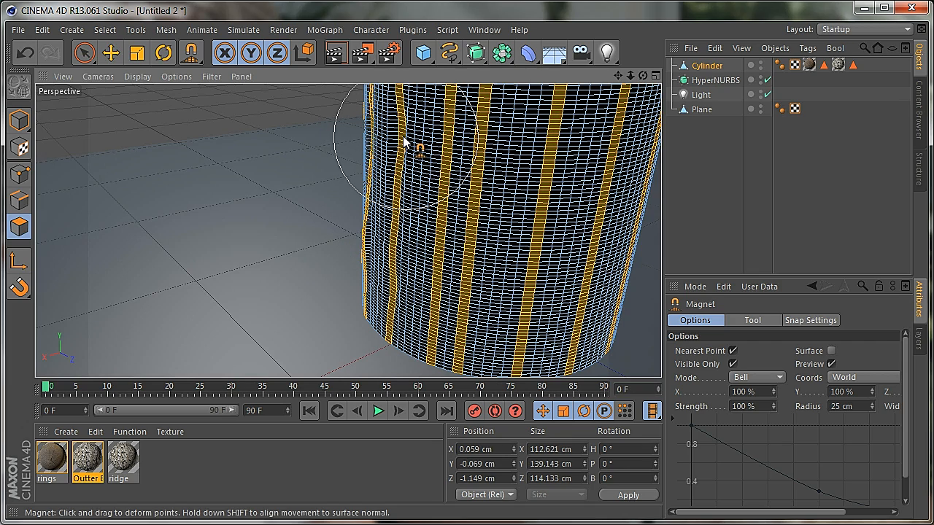
Bend the two closely spaced strips farther around the unlit side with the Magnet at mid-height and lower down
{"action": "scroll", "coordinate": [413, 322], "scroll_direction": "down", "scroll_amount": 5}
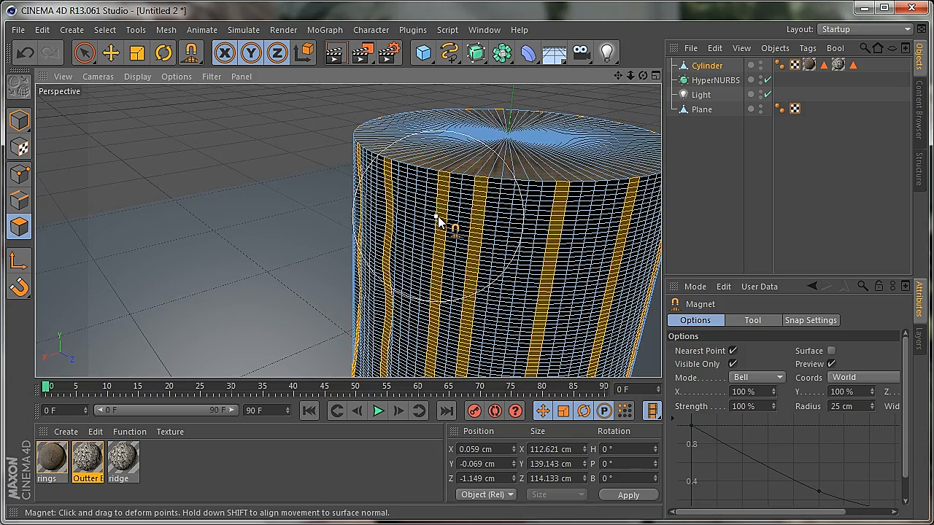
{"action": "left_click_drag", "start_coordinate": [643, 76], "coordinate": [413, 313]}
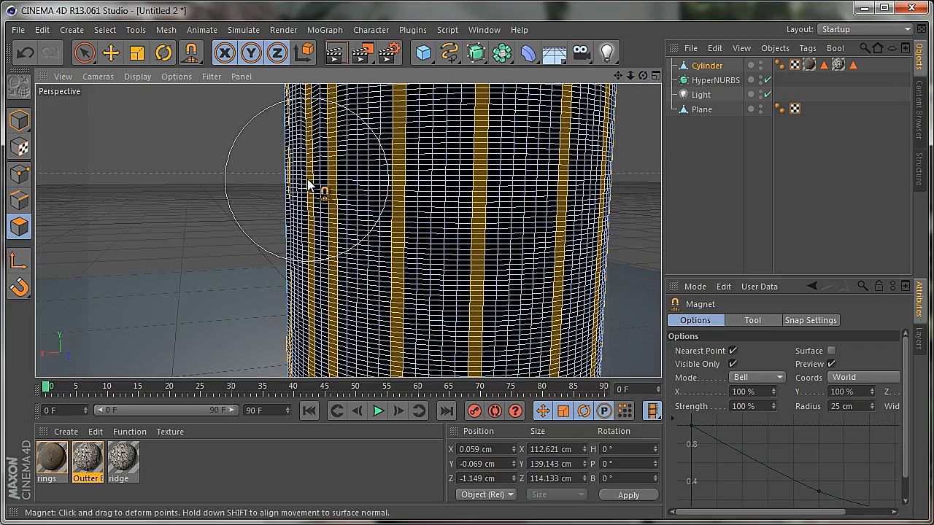
{"action": "left_click_drag", "start_coordinate": [310, 180], "coordinate": [305, 181]}
{"action": "mouse_move", "coordinate": [316, 283]}
{"action": "left_mouse_down"}
{"action": "mouse_move", "coordinate": [329, 333]}
{"action": "mouse_move", "coordinate": [341, 341]}
{"action": "left_mouse_up"}
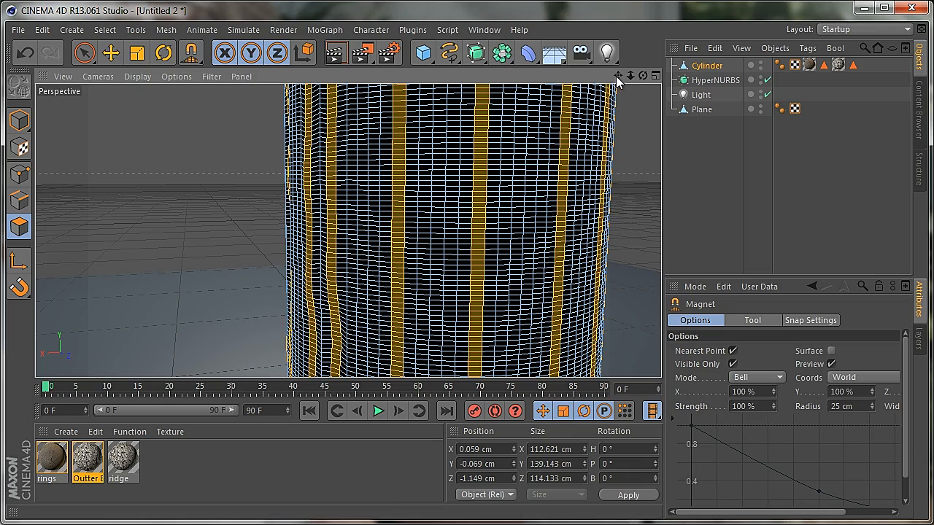
Pull the next strip around the cylinder sideways with the Magnet near the base and again above it
{"action": "left_click_drag", "start_coordinate": [618, 76], "coordinate": [415, 313]}
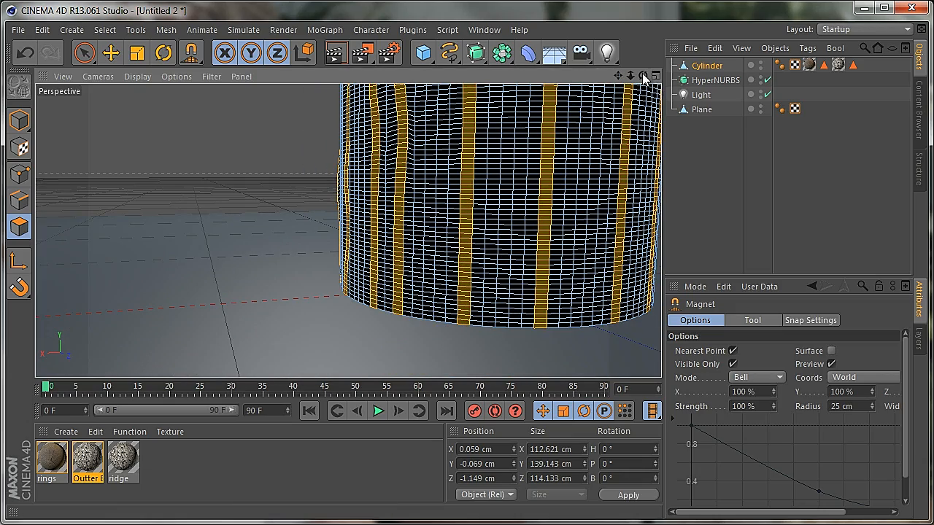
{"action": "mouse_move", "coordinate": [643, 77]}
{"action": "left_mouse_down"}
{"action": "mouse_move", "coordinate": [413, 313]}
{"action": "mouse_move", "coordinate": [453, 310]}
{"action": "left_mouse_up"}
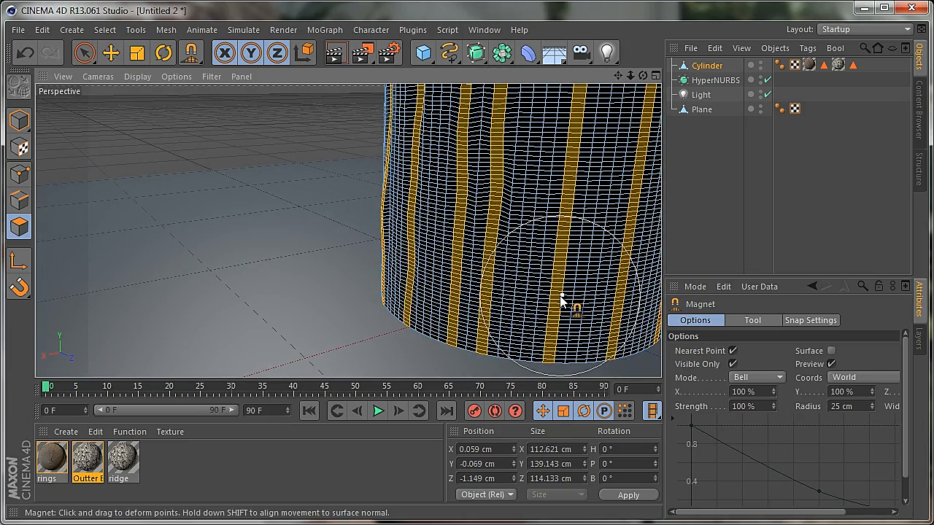
{"action": "left_click_drag", "start_coordinate": [561, 297], "coordinate": [554, 300]}
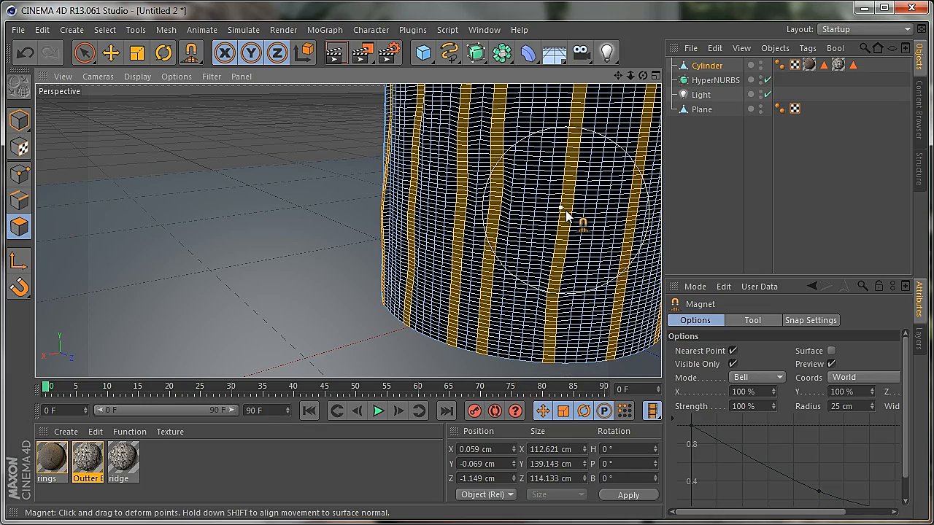
{"action": "left_click_drag", "start_coordinate": [570, 214], "coordinate": [562, 206]}
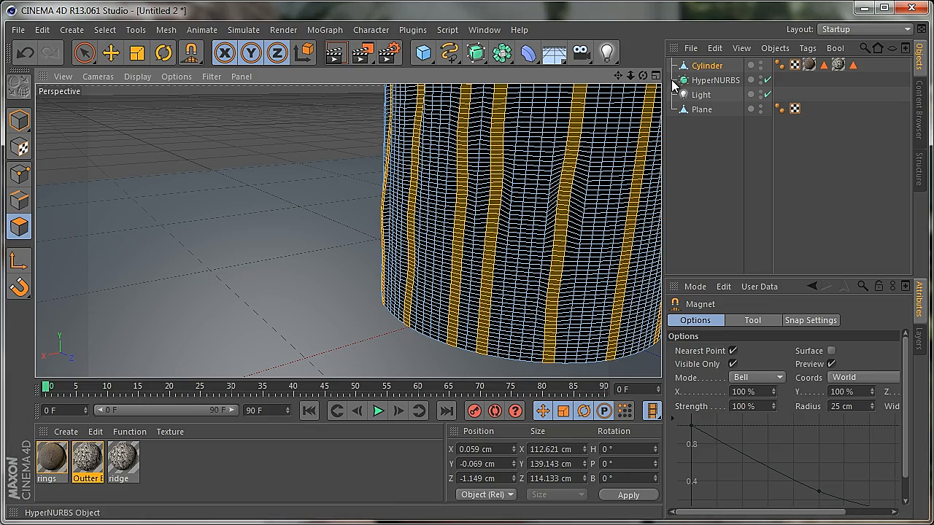
Bend a strip below the cylinder's top edge with the Magnet, then warp the next two strips around at different heights
{"action": "left_click_drag", "start_coordinate": [644, 78], "coordinate": [413, 313]}
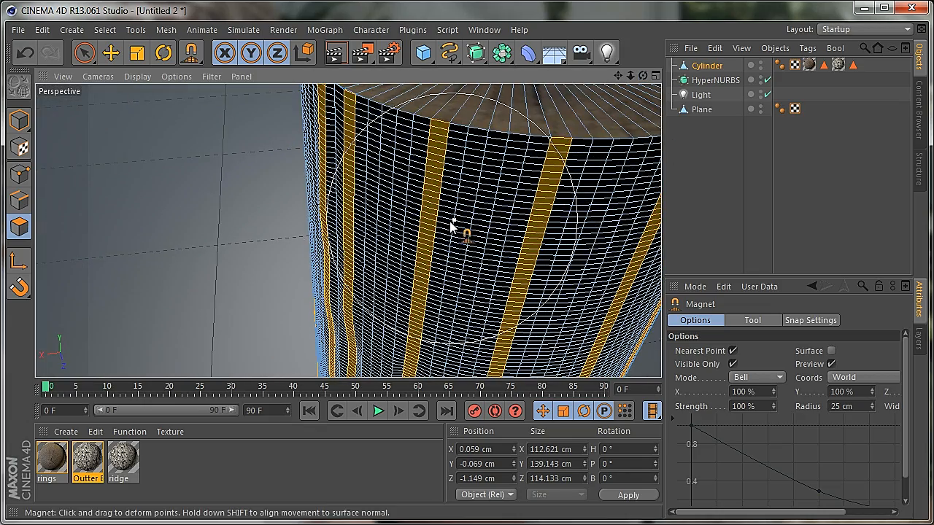
{"action": "left_click_drag", "start_coordinate": [430, 234], "coordinate": [426, 237]}
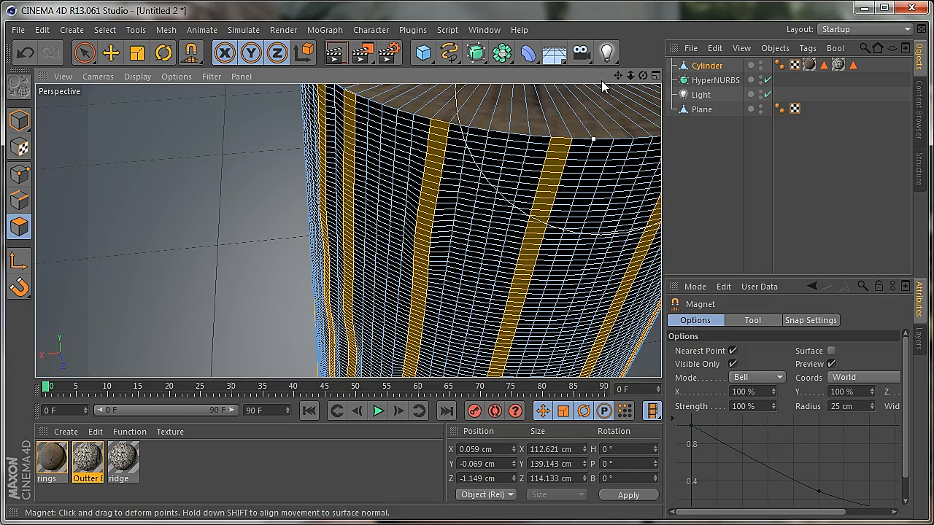
{"action": "left_click_drag", "start_coordinate": [617, 76], "coordinate": [413, 313]}
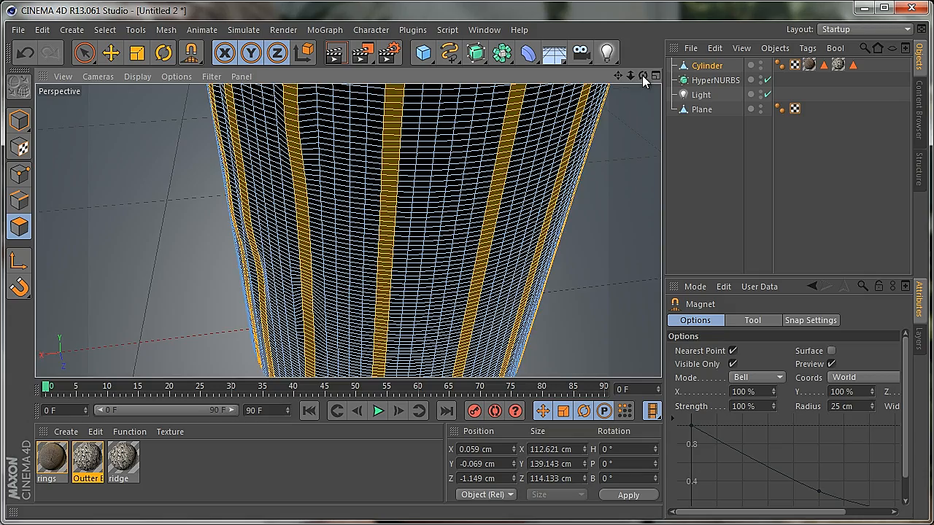
{"action": "left_click_drag", "start_coordinate": [643, 77], "coordinate": [414, 314]}
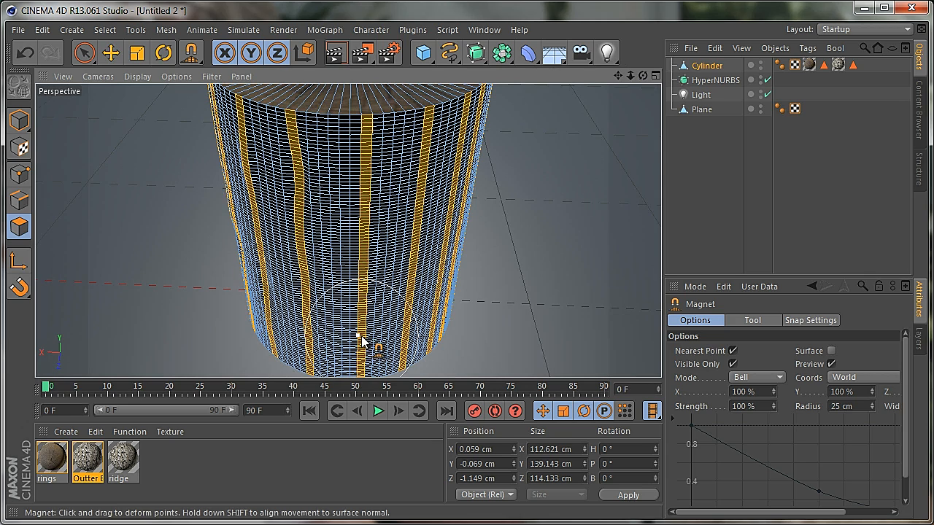
{"action": "mouse_move", "coordinate": [361, 339]}
{"action": "left_mouse_down"}
{"action": "mouse_move", "coordinate": [375, 305]}
{"action": "mouse_move", "coordinate": [367, 264]}
{"action": "left_mouse_up"}
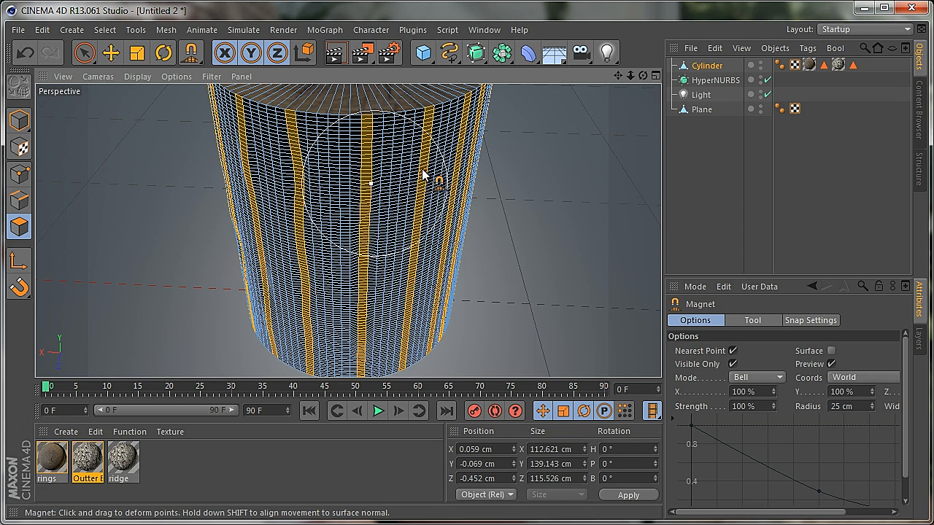
{"action": "mouse_move", "coordinate": [422, 168]}
{"action": "left_mouse_down"}
{"action": "mouse_move", "coordinate": [432, 167]}
{"action": "mouse_move", "coordinate": [435, 259]}
{"action": "left_mouse_up"}
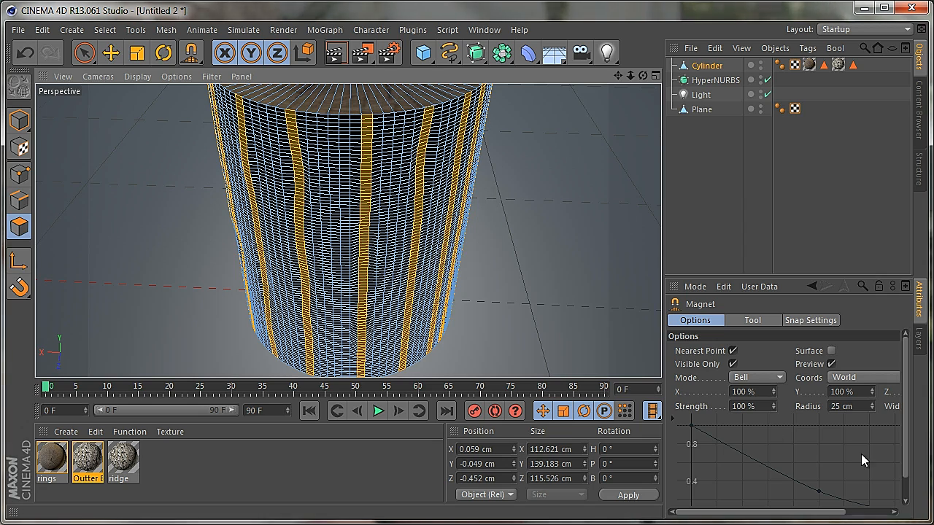
Set the Magnet radius to 10 cm
{"action": "double_click", "coordinate": [841, 406]}
{"action": "type", "text": "10"}
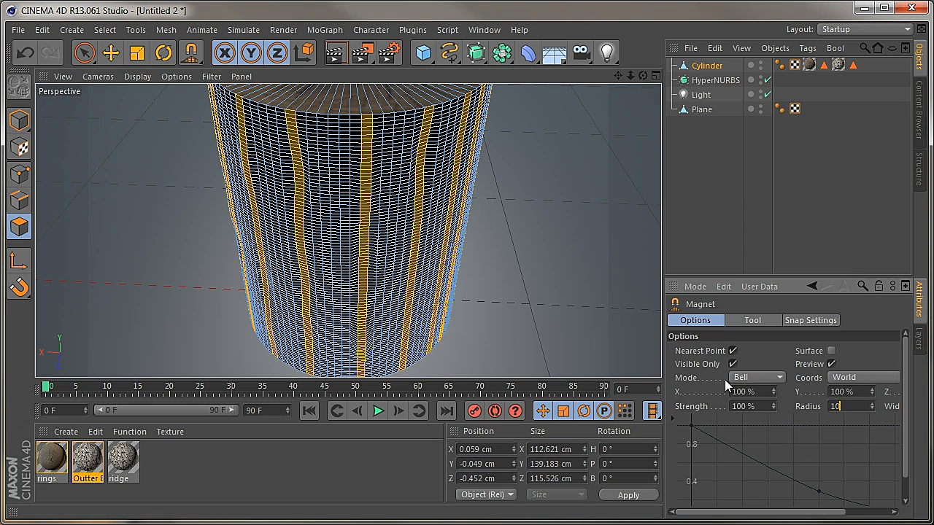
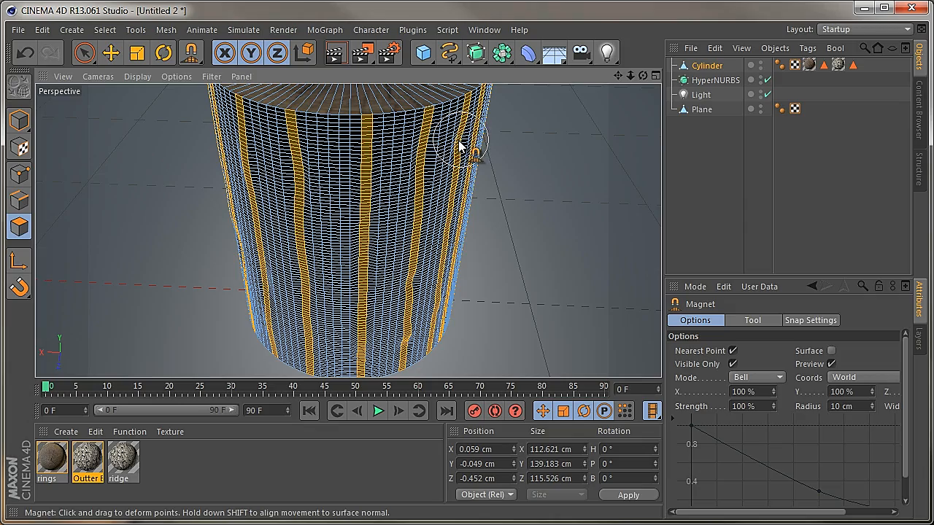
Set the Magnet radius to 20 cm and bend the next two vertical strips sideways at several heights
{"action": "left_click_drag", "start_coordinate": [643, 75], "coordinate": [413, 307]}
{"action": "left_click_drag", "start_coordinate": [864, 407], "coordinate": [787, 406]}
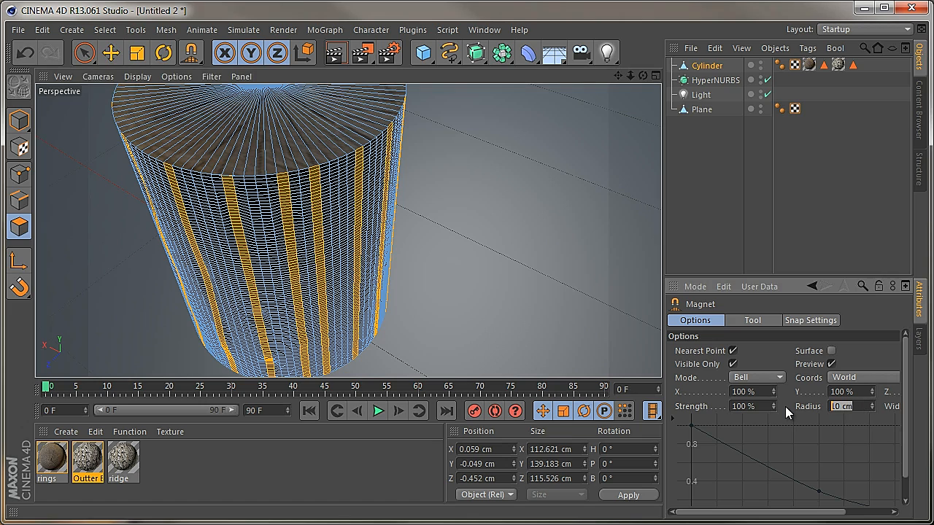
{"action": "type", "text": "20"}
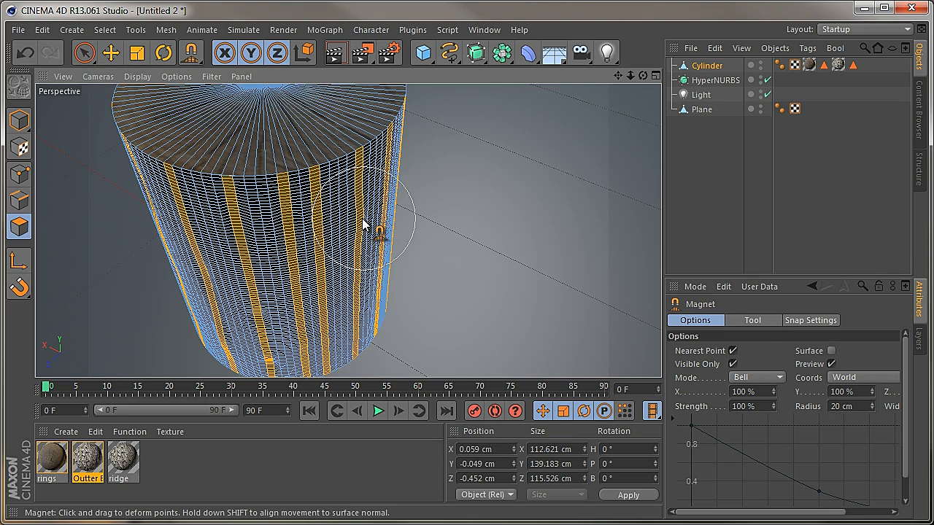
{"action": "mouse_move", "coordinate": [364, 224]}
{"action": "left_mouse_down"}
{"action": "mouse_move", "coordinate": [323, 219]}
{"action": "mouse_move", "coordinate": [365, 302]}
{"action": "mouse_move", "coordinate": [357, 341]}
{"action": "left_mouse_up"}
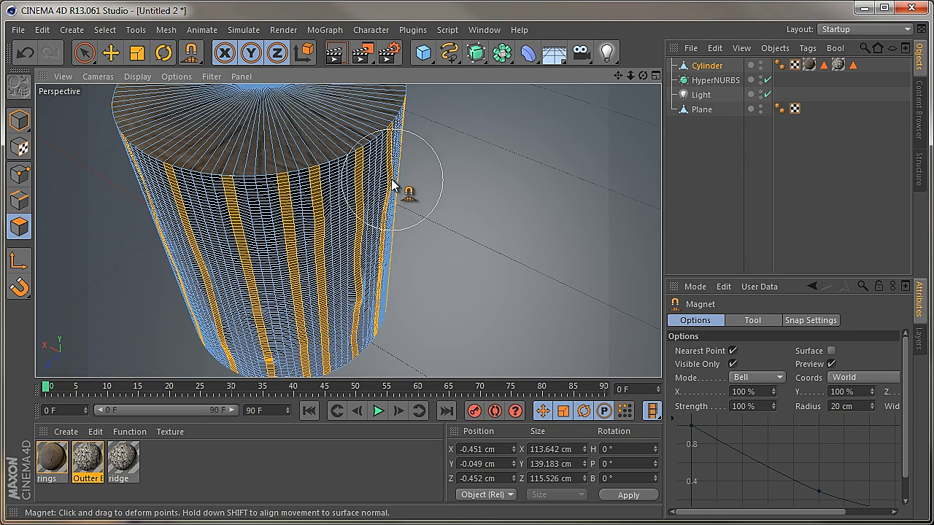
{"action": "left_click_drag", "start_coordinate": [393, 185], "coordinate": [384, 249]}
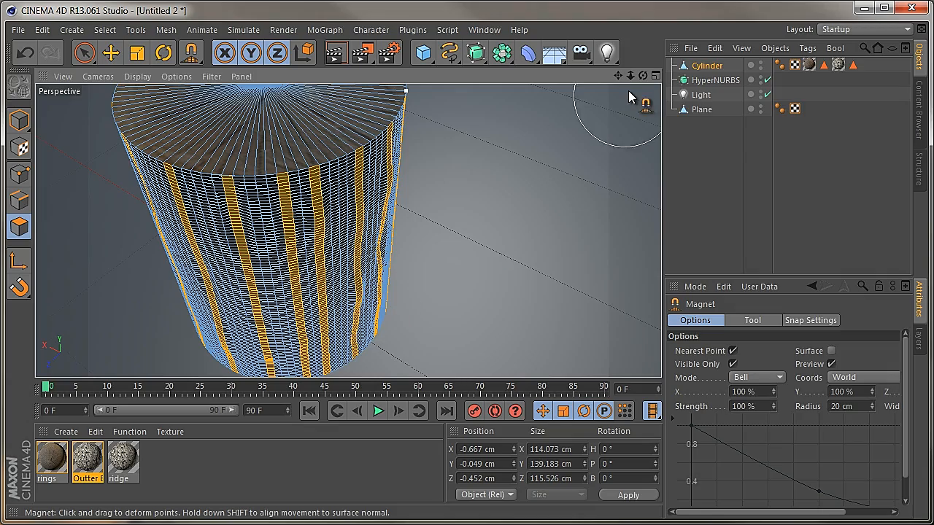
Warp the next two strips farther around the cylinder with the Magnet, from the upper part down toward the base
{"action": "left_click_drag", "start_coordinate": [644, 76], "coordinate": [602, 100]}
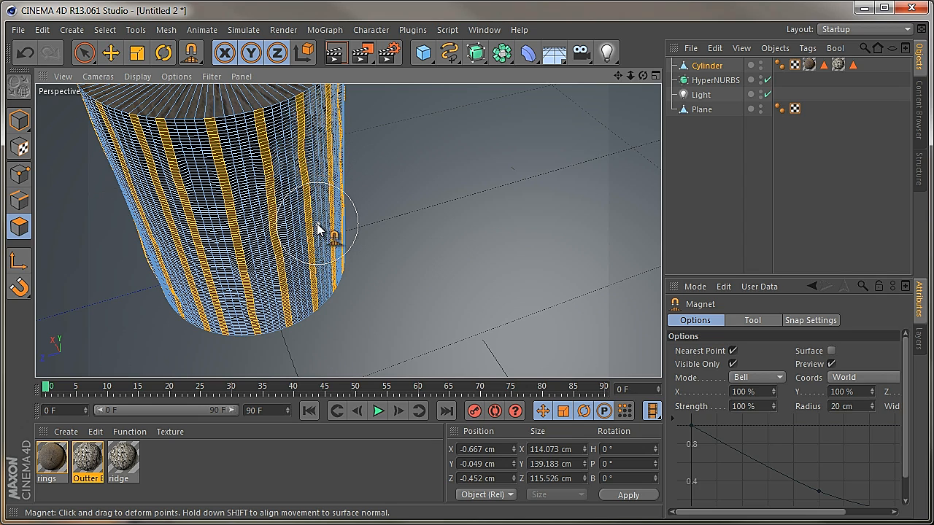
{"action": "left_click_drag", "start_coordinate": [311, 228], "coordinate": [315, 287]}
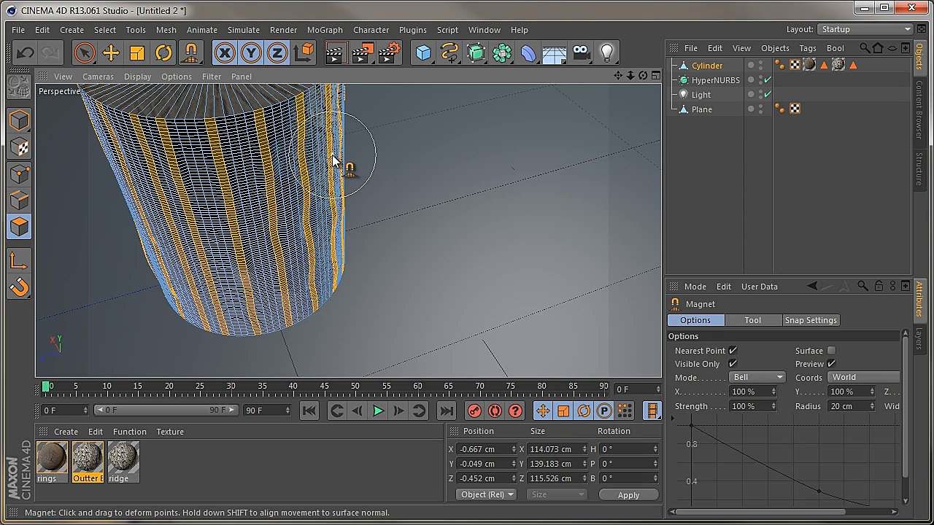
{"action": "left_click_drag", "start_coordinate": [343, 165], "coordinate": [411, 308], "text": "alt"}
Render the log in the viewport from an elevated view, a lower view and a view from another side
{"action": "left_click_drag", "start_coordinate": [618, 76], "coordinate": [409, 306]}
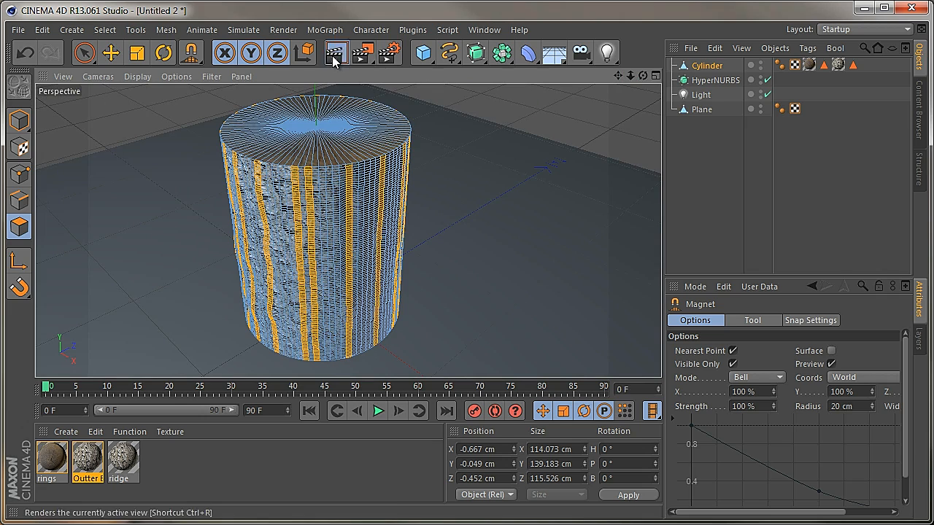
{"action": "left_click", "coordinate": [334, 54]}
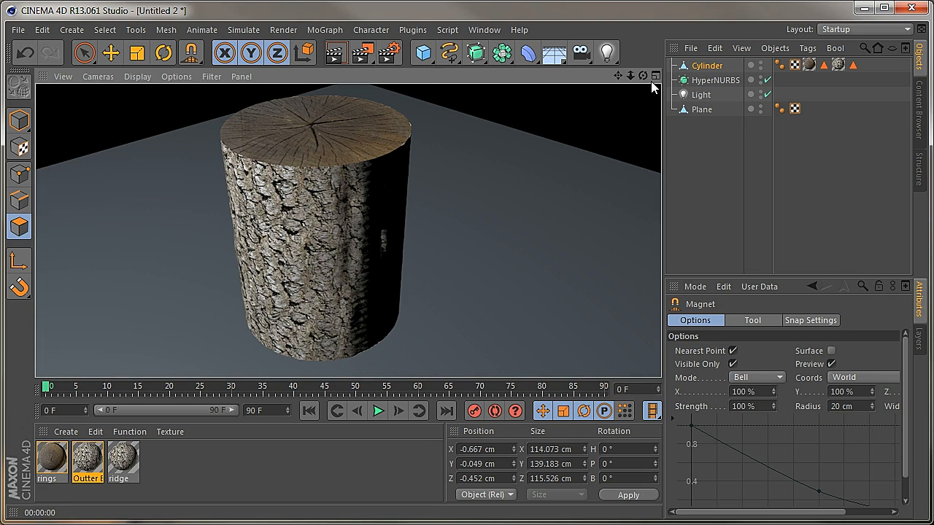
{"action": "left_click_drag", "start_coordinate": [643, 76], "coordinate": [412, 309]}
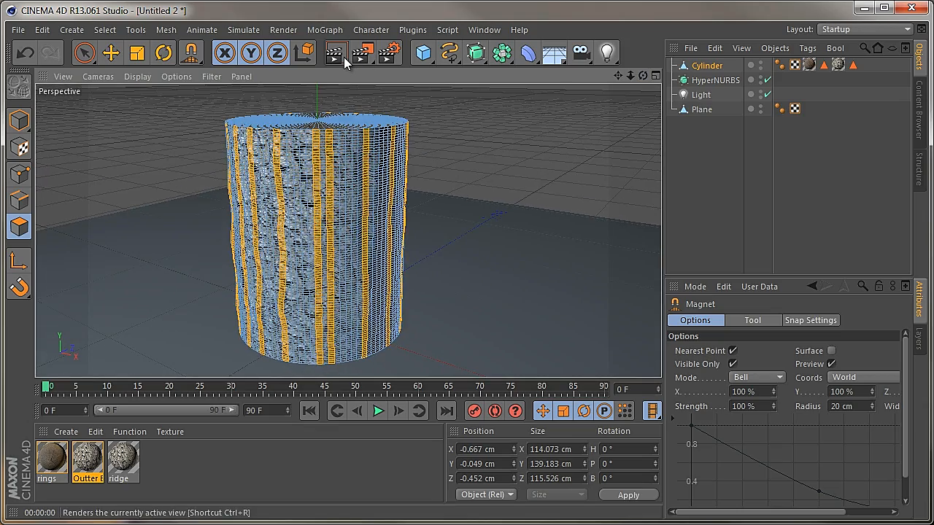
{"action": "left_click", "coordinate": [344, 57]}
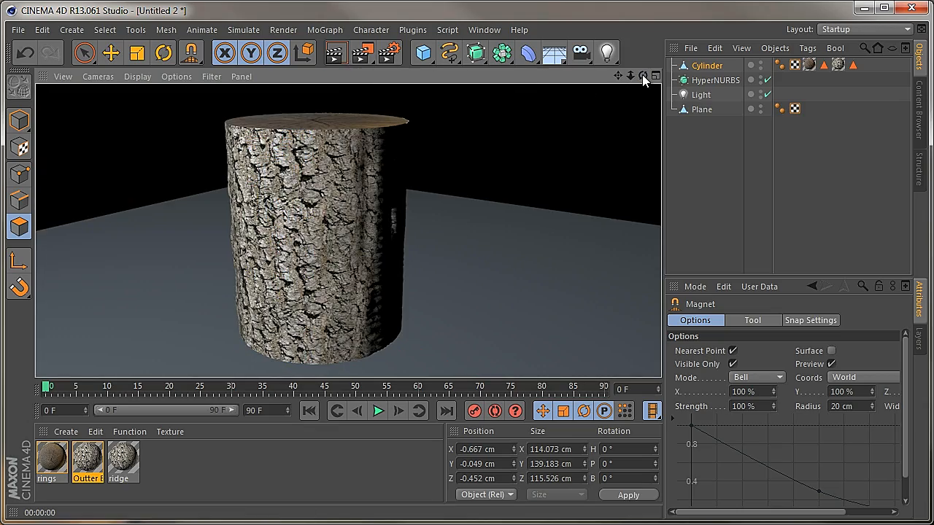
{"action": "left_click_drag", "start_coordinate": [643, 74], "coordinate": [414, 309]}
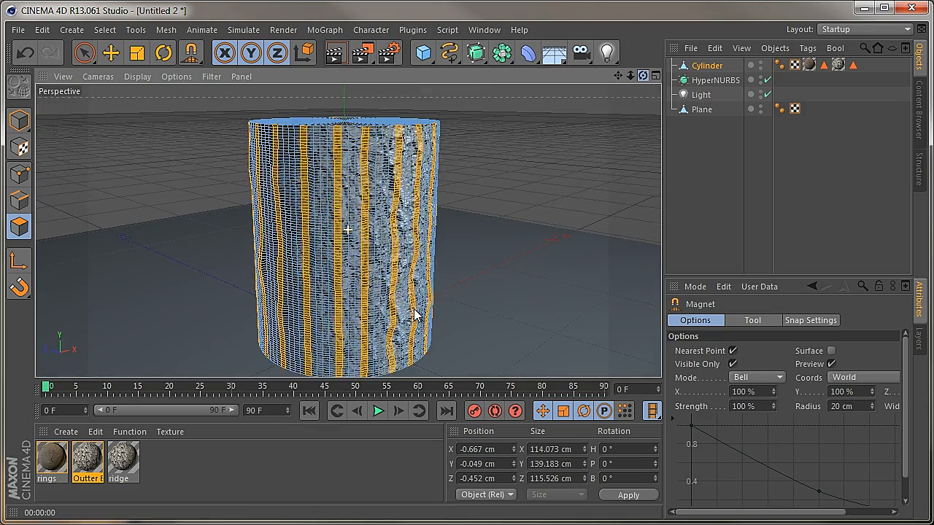
{"action": "left_click", "coordinate": [336, 53]}
Bend the neighbouring strips on the cylinder's unlit side more strongly with the Magnet, mainly in the upper half
{"action": "left_click_drag", "start_coordinate": [642, 76], "coordinate": [415, 314]}
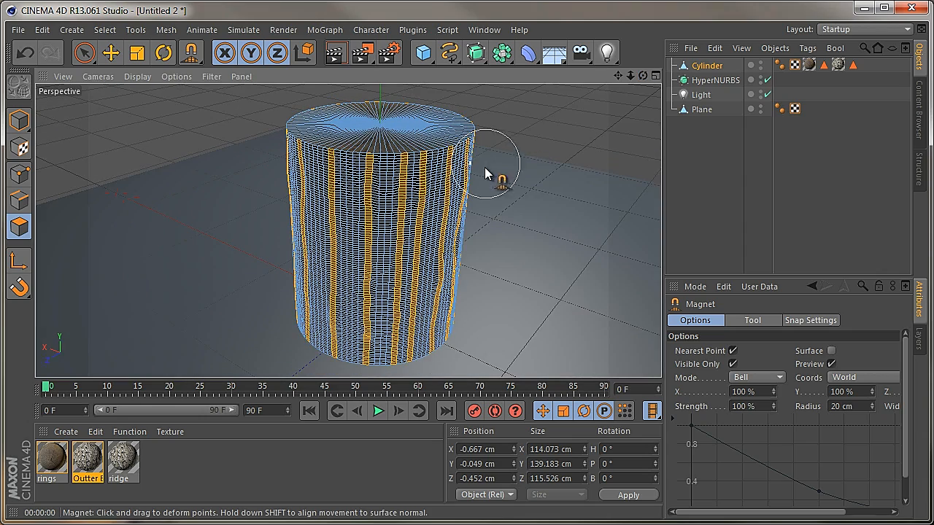
{"action": "mouse_move", "coordinate": [448, 204]}
{"action": "left_mouse_down"}
{"action": "mouse_move", "coordinate": [444, 183]}
{"action": "mouse_move", "coordinate": [406, 179]}
{"action": "mouse_move", "coordinate": [427, 184]}
{"action": "mouse_move", "coordinate": [402, 274]}
{"action": "left_mouse_up"}
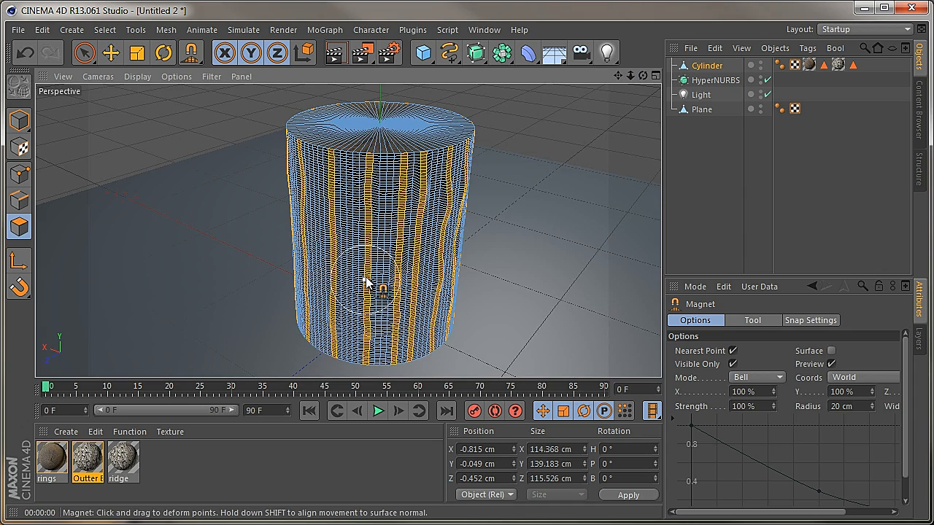
Render the half-shaded side of the log from a raised view and again from near floor level
{"action": "mouse_move", "coordinate": [641, 75]}
{"action": "left_mouse_down"}
{"action": "mouse_move", "coordinate": [413, 316]}
{"action": "mouse_move", "coordinate": [215, 238]}
{"action": "left_mouse_up"}
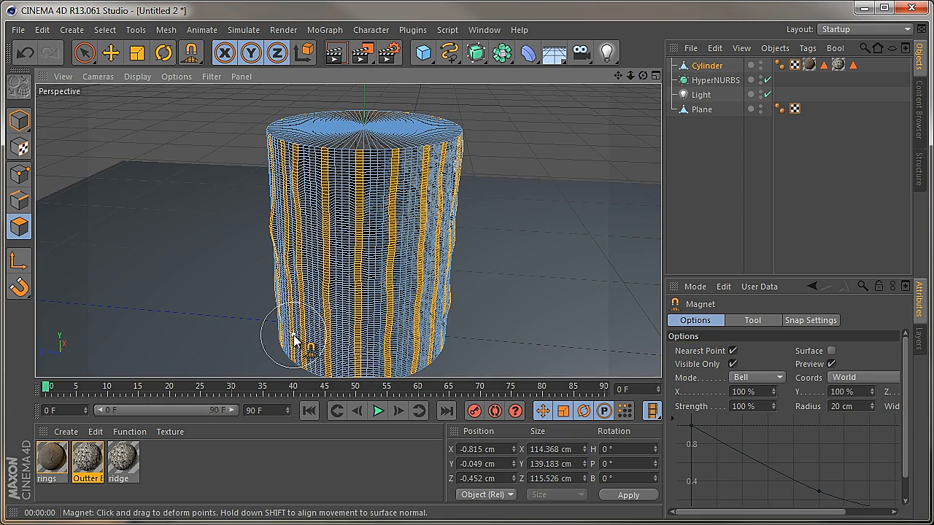
{"action": "left_click", "coordinate": [335, 54]}
{"action": "mouse_move", "coordinate": [643, 76]}
{"action": "left_mouse_down"}
{"action": "mouse_move", "coordinate": [416, 314]}
{"action": "mouse_move", "coordinate": [317, 262]}
{"action": "left_mouse_up"}
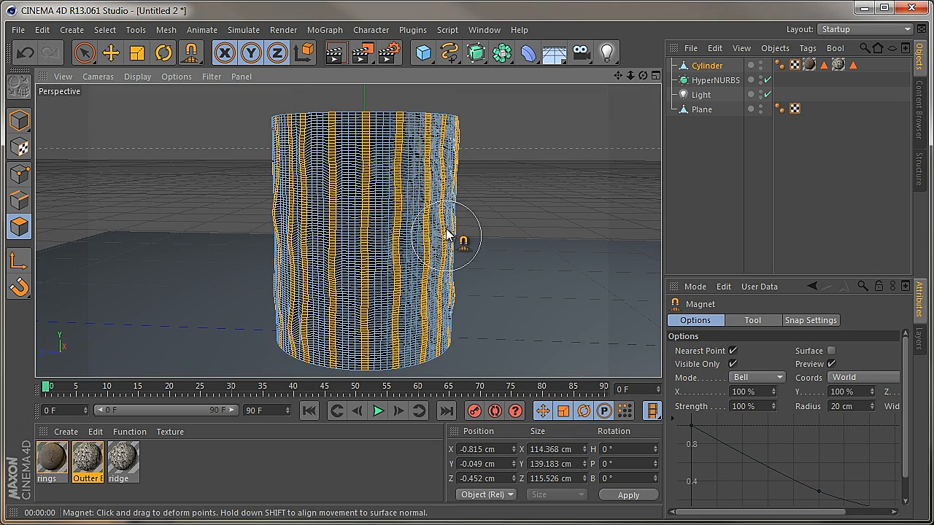
{"action": "left_click", "coordinate": [335, 52]}
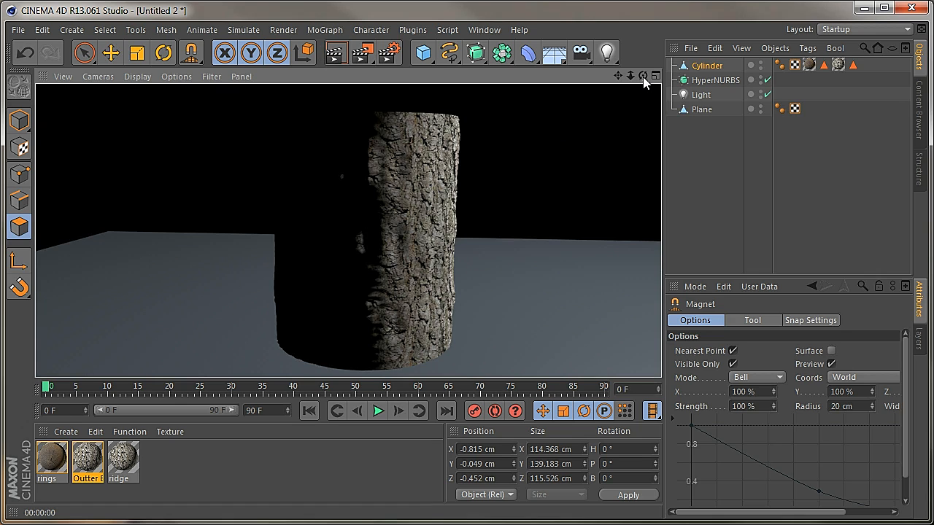
Nest the Cylinder under the HyperNURBS and render the smoothed log from several angles
{"action": "left_click_drag", "start_coordinate": [643, 76], "coordinate": [409, 319]}
{"action": "left_click", "coordinate": [704, 66]}
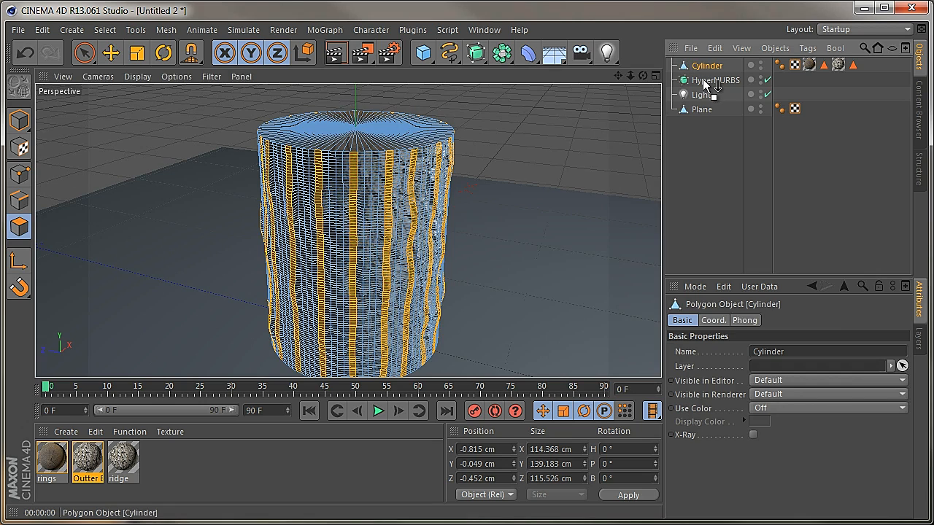
{"action": "left_click_drag", "start_coordinate": [703, 79], "coordinate": [702, 80]}
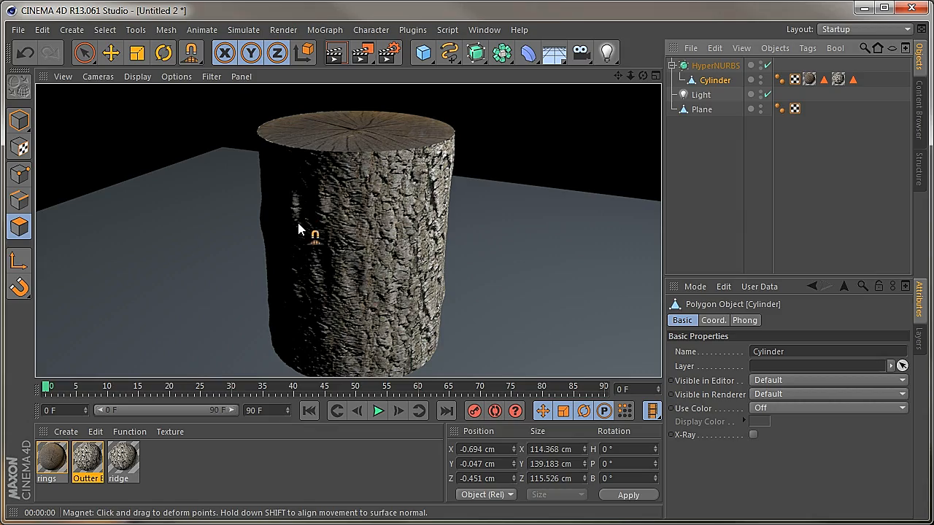
{"action": "left_click_drag", "start_coordinate": [643, 76], "coordinate": [411, 305]}
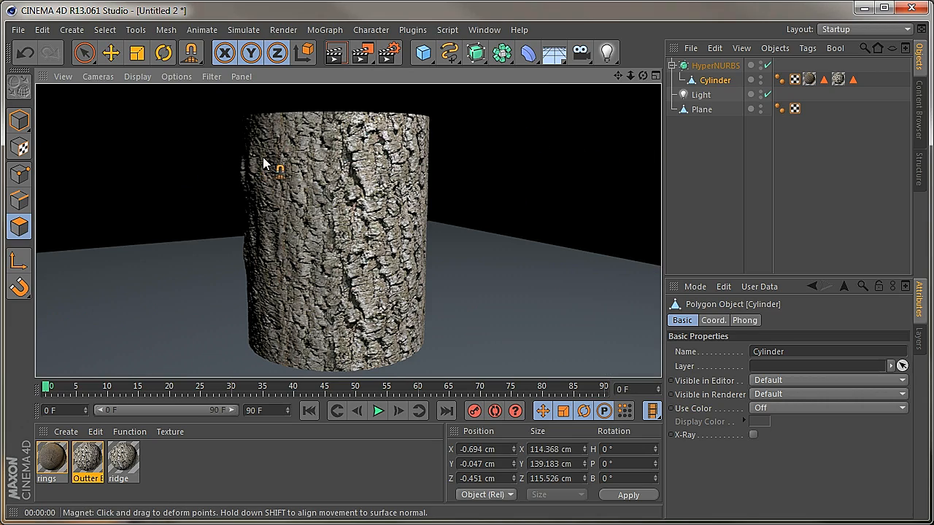
{"action": "left_click_drag", "start_coordinate": [643, 76], "coordinate": [414, 314]}
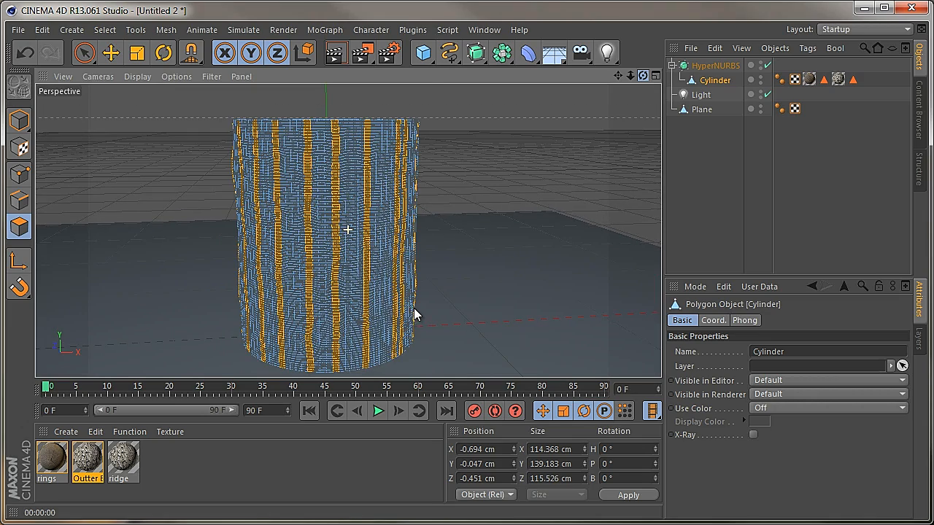
{"action": "left_click", "coordinate": [336, 55]}
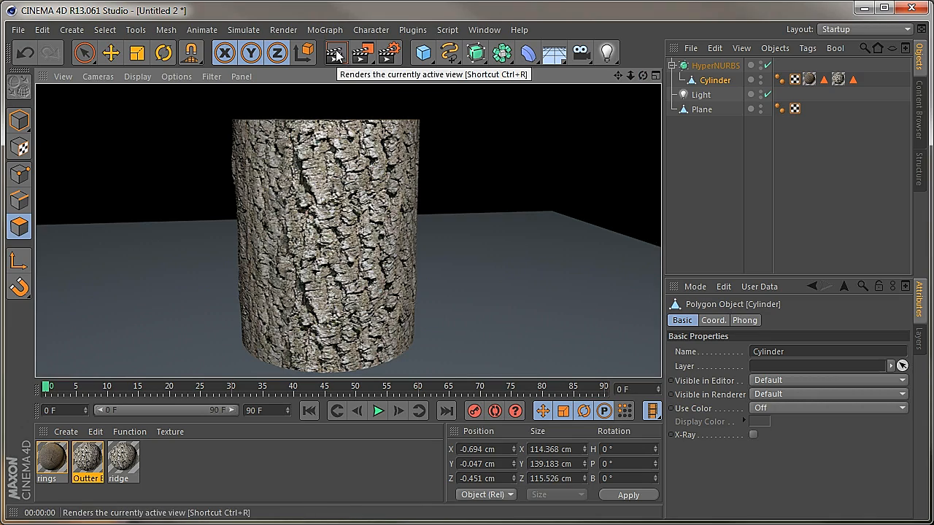
{"action": "left_click_drag", "start_coordinate": [643, 76], "coordinate": [414, 310]}
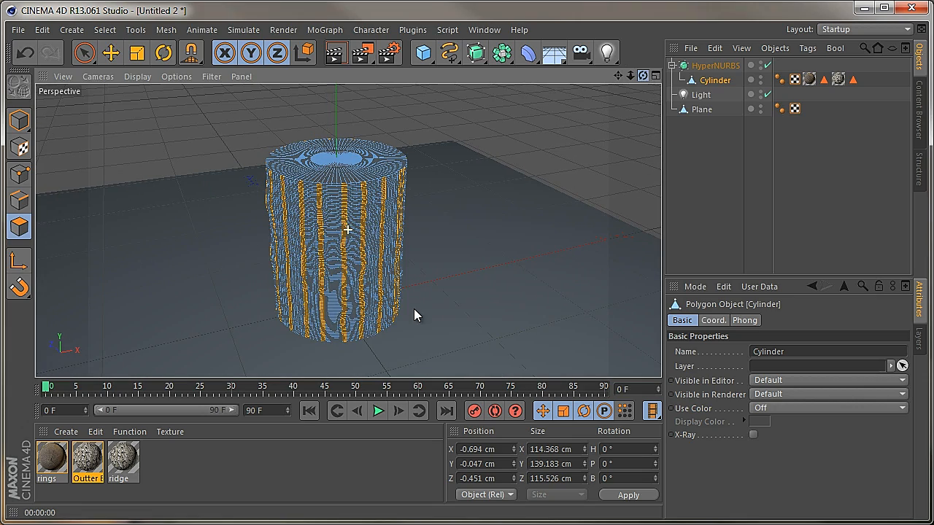
Switch to Model mode with Live Selection, deselect the Cylinder to inspect the textured log, and reselect it
{"action": "left_click", "coordinate": [700, 82]}
{"action": "left_click", "coordinate": [19, 121]}
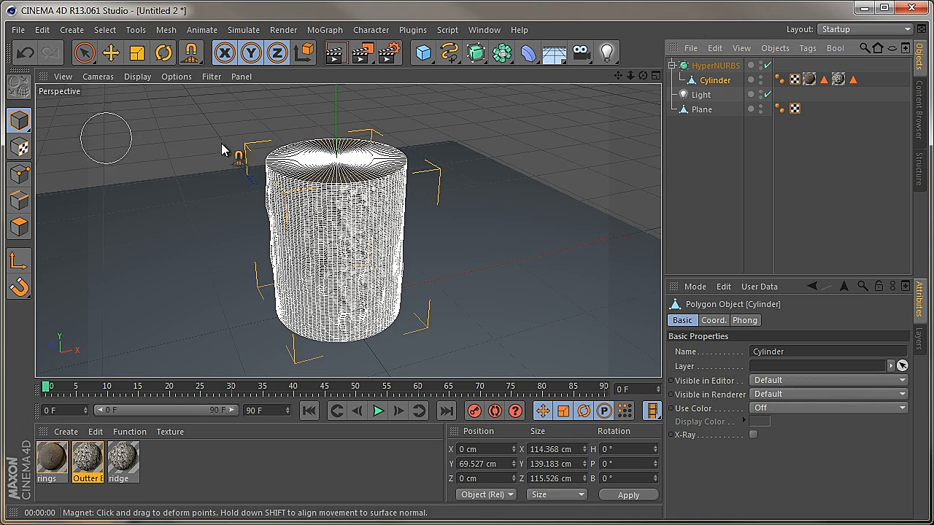
{"action": "left_click", "coordinate": [84, 53]}
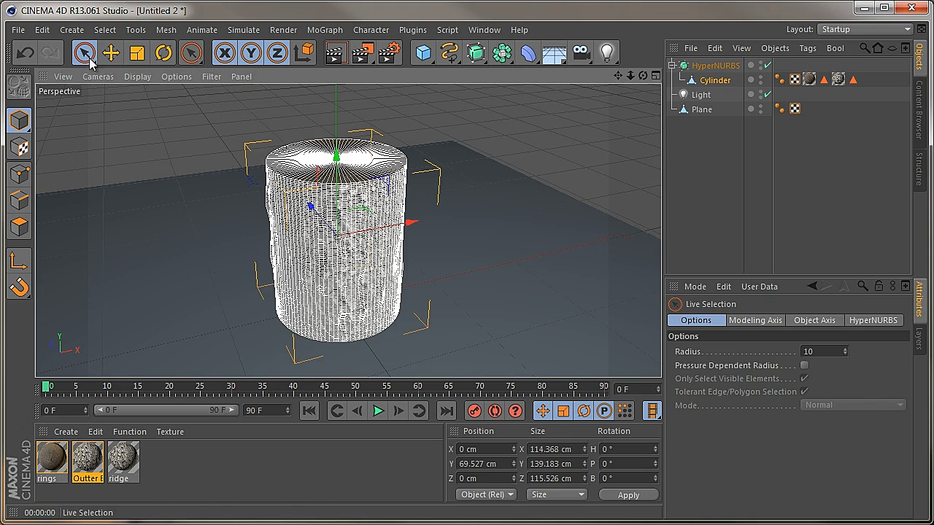
{"action": "left_click", "coordinate": [190, 138]}
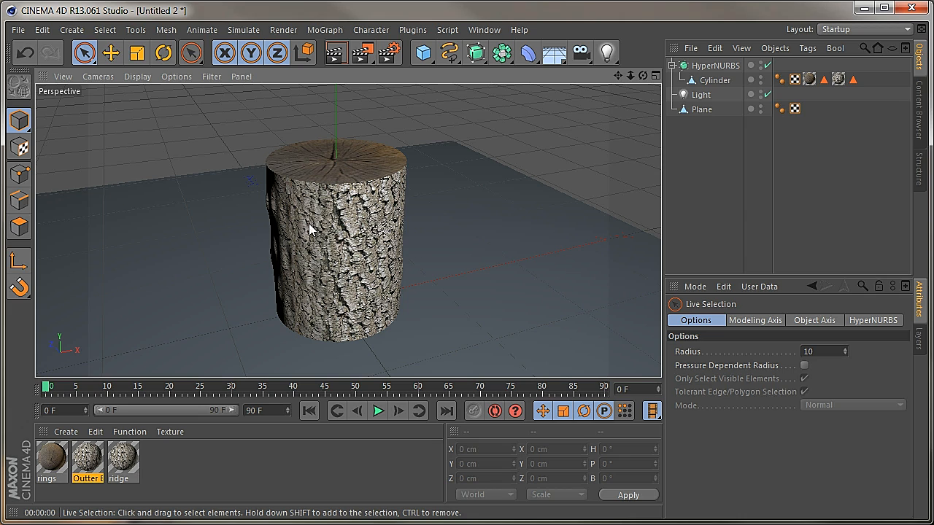
{"action": "left_click", "coordinate": [707, 79]}
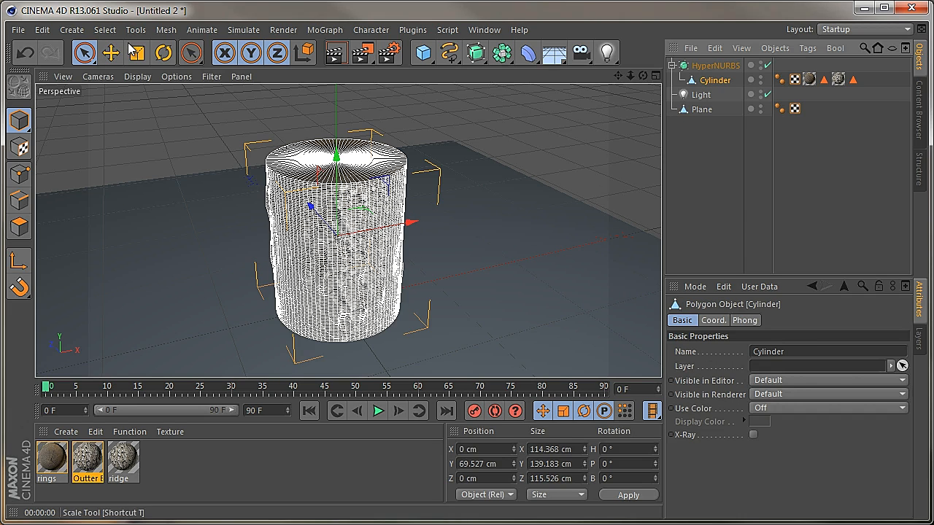
{"action": "left_click", "coordinate": [107, 30]}
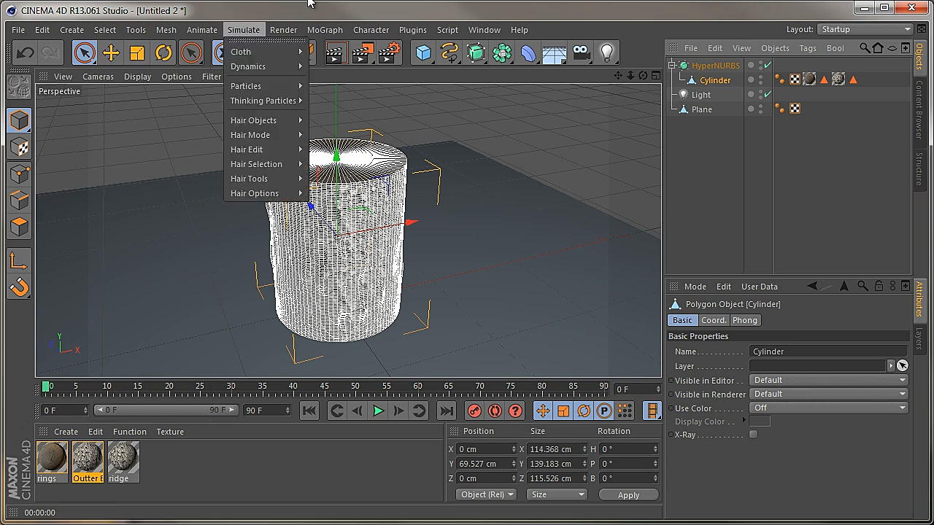
{"action": "left_click_drag", "start_coordinate": [311, 3], "coordinate": [304, 7]}
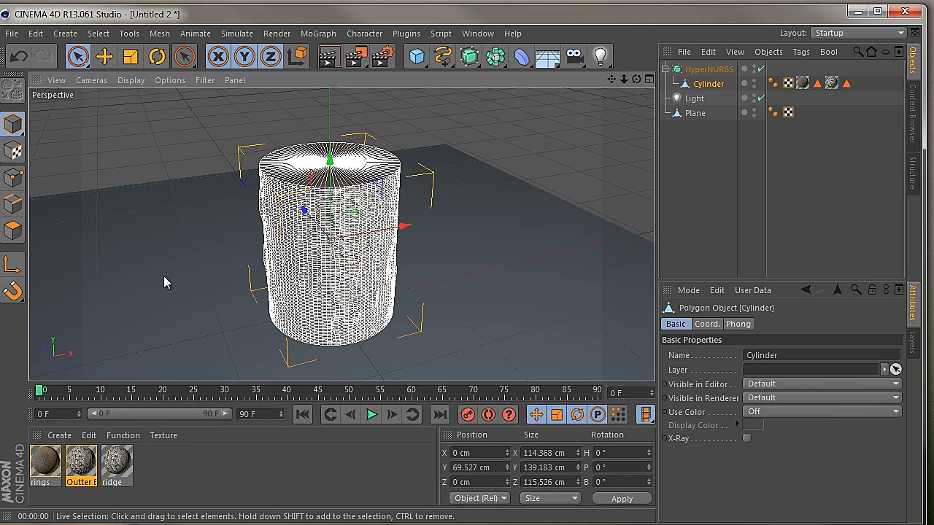
Clear the polygon selection on the Cylinder in Polygon mode and move the Cylinder out of the HyperNURBS
{"action": "left_click", "coordinate": [13, 230]}
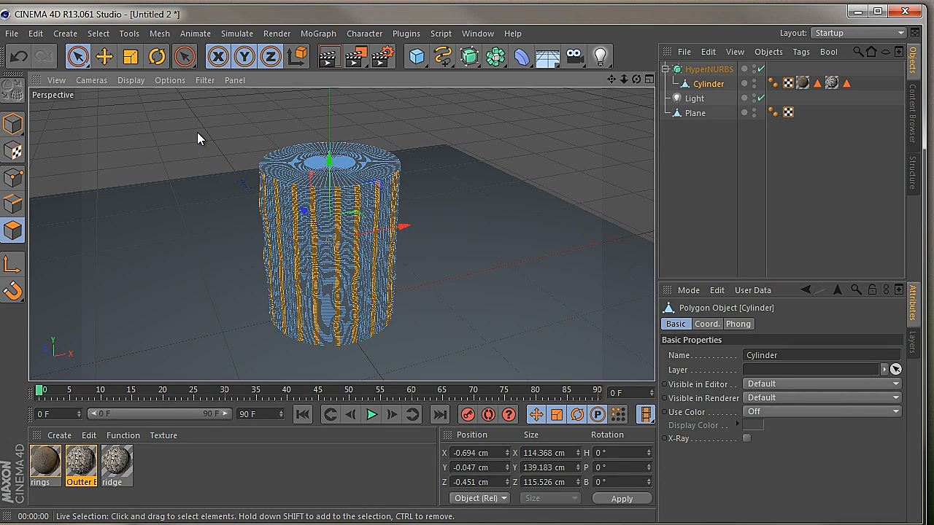
{"action": "left_click", "coordinate": [197, 132]}
{"action": "left_click", "coordinate": [99, 34]}
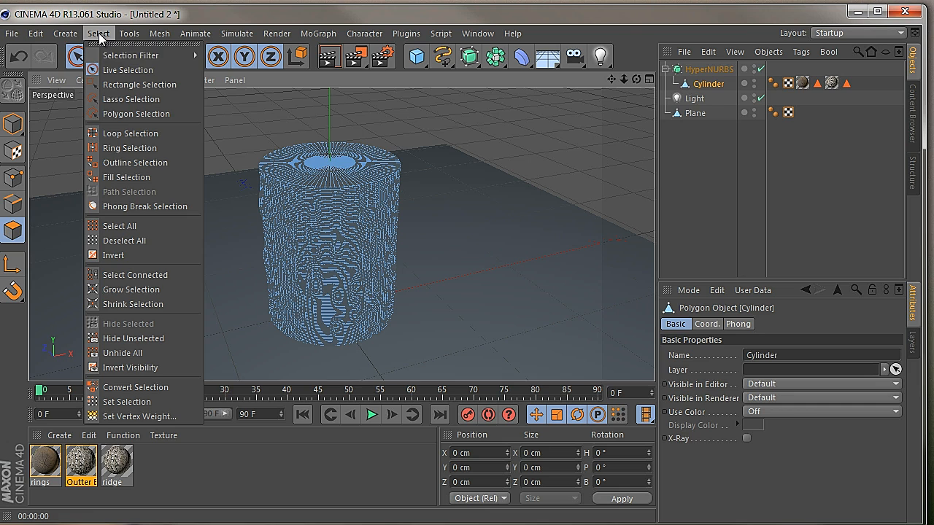
{"action": "left_click", "coordinate": [122, 133]}
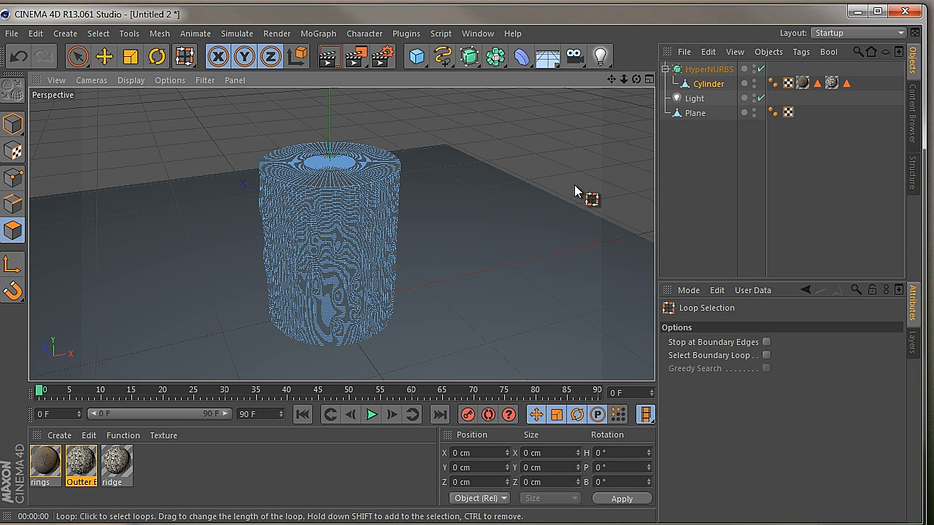
{"action": "left_click_drag", "start_coordinate": [712, 86], "coordinate": [712, 65]}
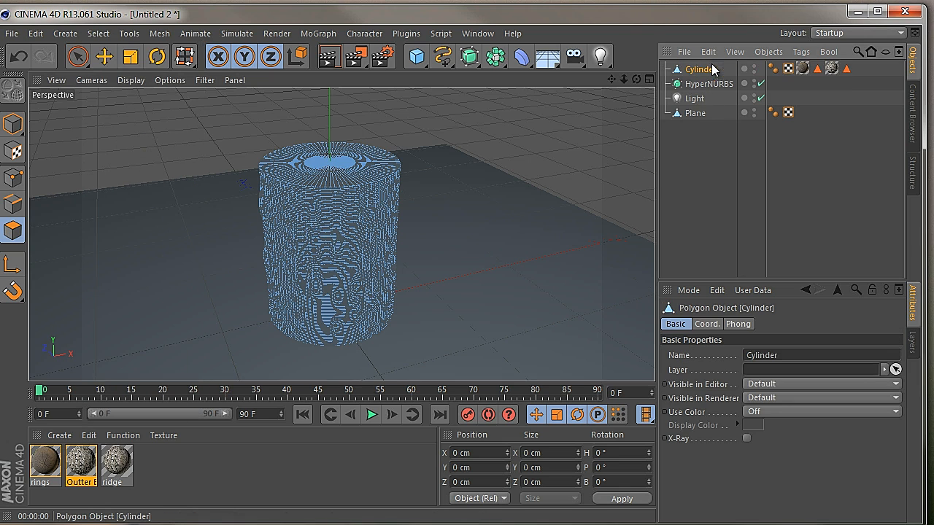
Select one vertical strip of polygons down the front of the Cylinder with Ring Selection
{"action": "left_click", "coordinate": [100, 33]}
{"action": "left_click", "coordinate": [130, 146]}
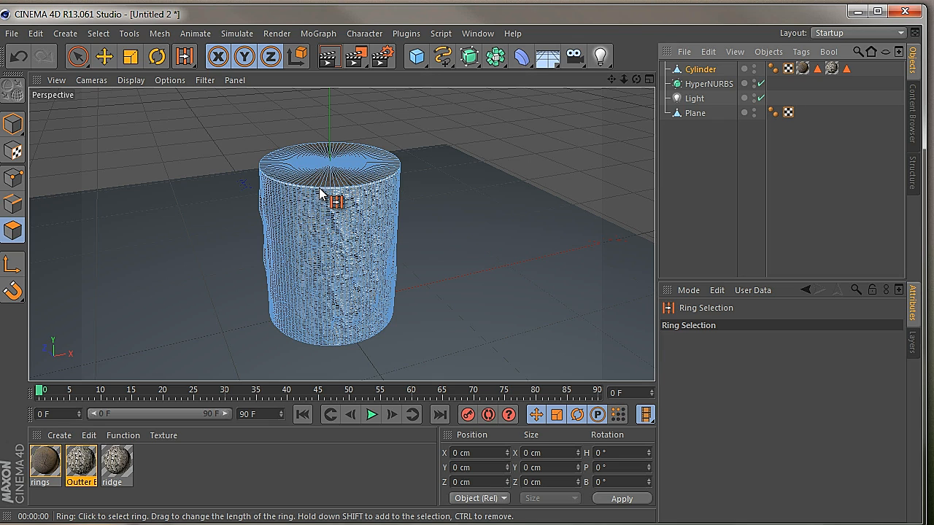
{"action": "left_click", "coordinate": [329, 199]}
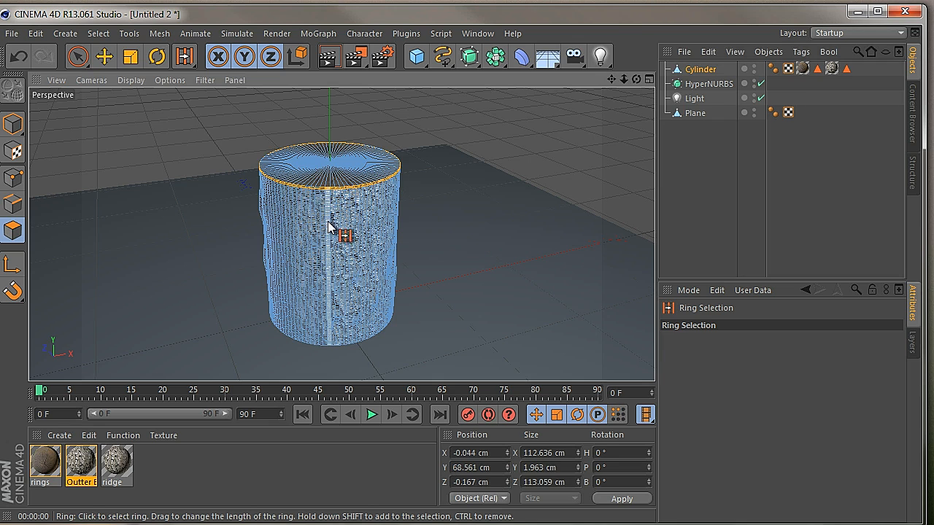
{"action": "left_click", "coordinate": [328, 347]}
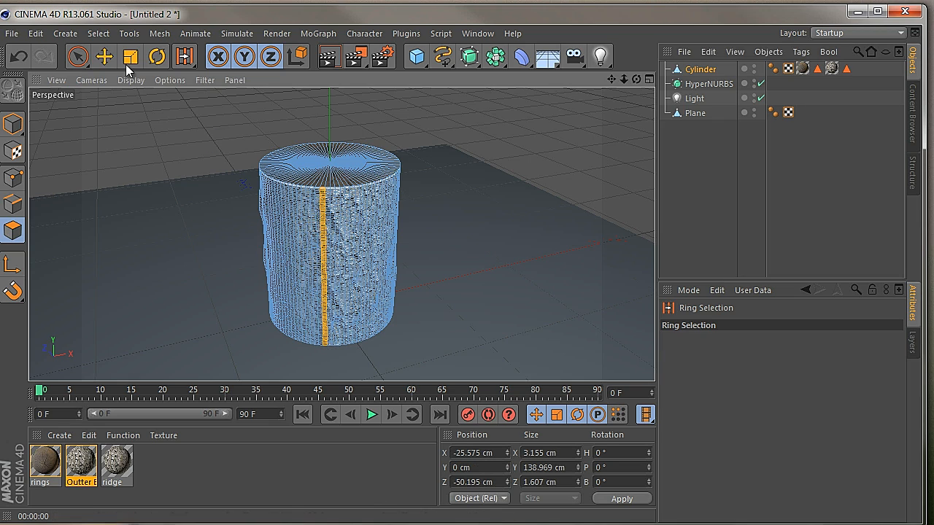
Select all polygons of the Cylinder and remove its top cap from the selection with Loop Selection
{"action": "left_click", "coordinate": [122, 36]}
{"action": "left_click", "coordinate": [102, 34]}
{"action": "left_click", "coordinate": [101, 34]}
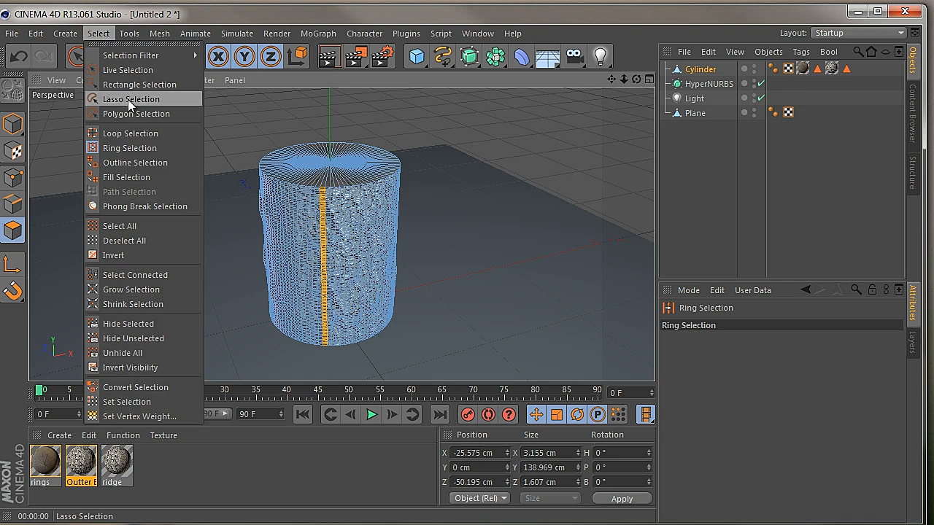
{"action": "left_click", "coordinate": [132, 135]}
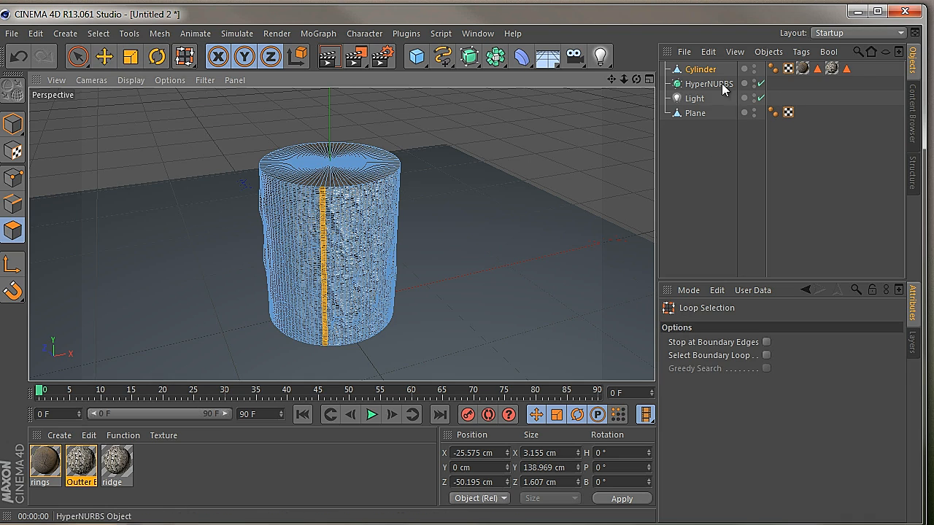
{"action": "left_click", "coordinate": [696, 70]}
{"action": "key", "text": "ctrl+a"}
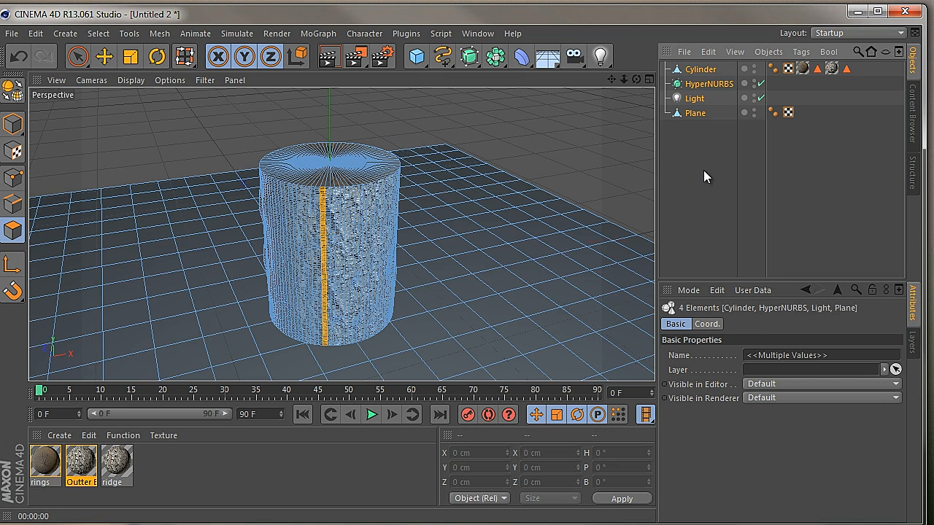
{"action": "left_click", "coordinate": [708, 83]}
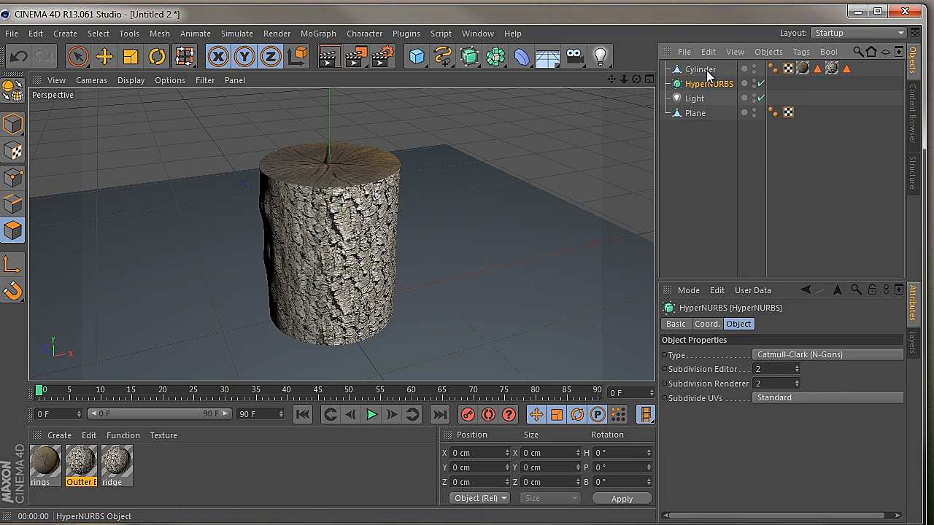
{"action": "left_click", "coordinate": [706, 70]}
{"action": "left_click", "coordinate": [377, 223]}
{"action": "left_click", "coordinate": [376, 228]}
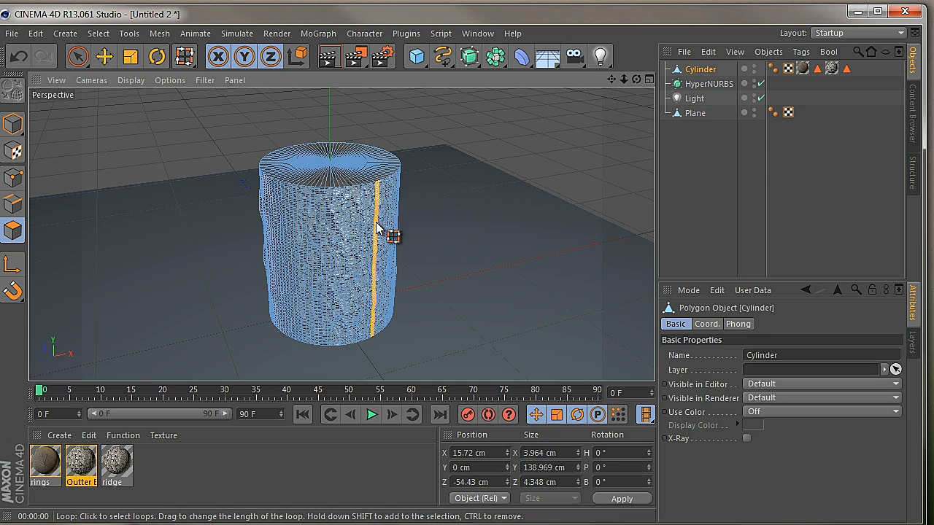
{"action": "key", "text": "ctrl+a"}
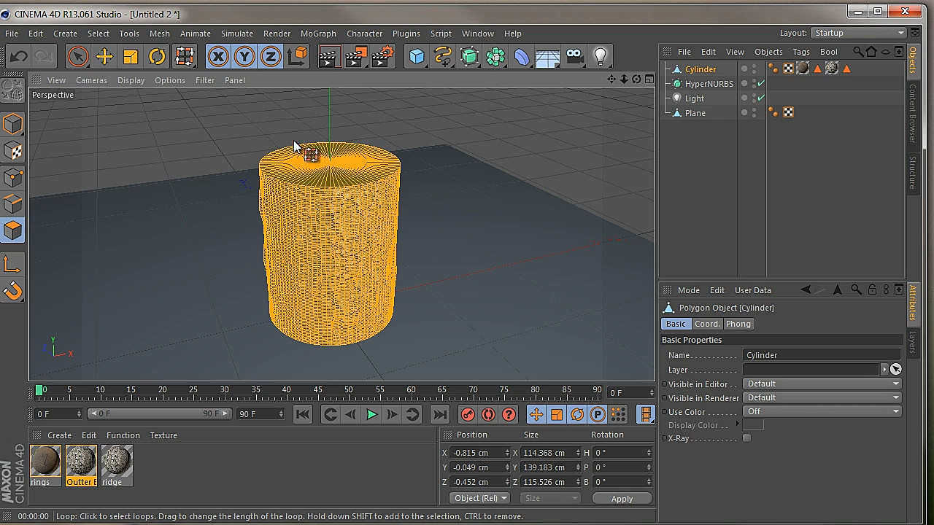
{"action": "left_click", "coordinate": [336, 170], "text": "ctrl"}
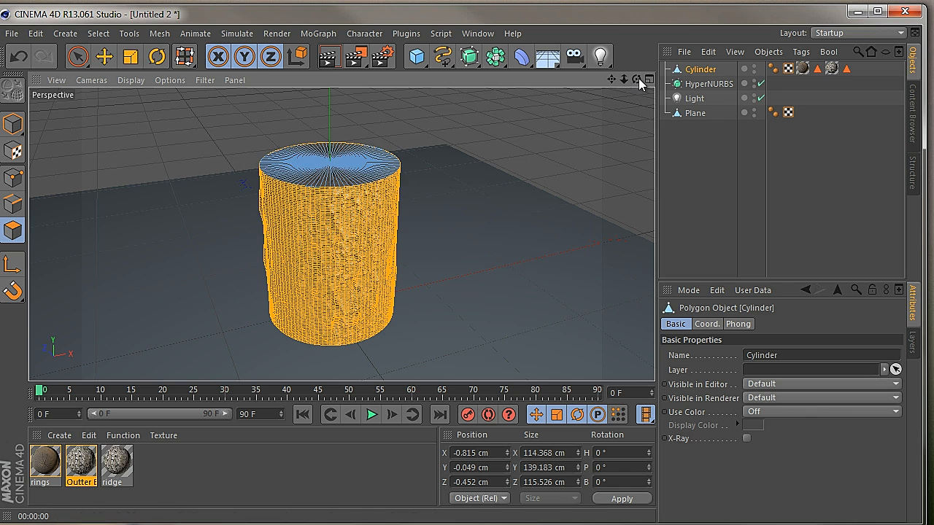
Activate the Magnet with its 20 cm radius and pull the Cylinder's upper side slightly outward
{"action": "left_click_drag", "start_coordinate": [639, 79], "coordinate": [413, 310]}
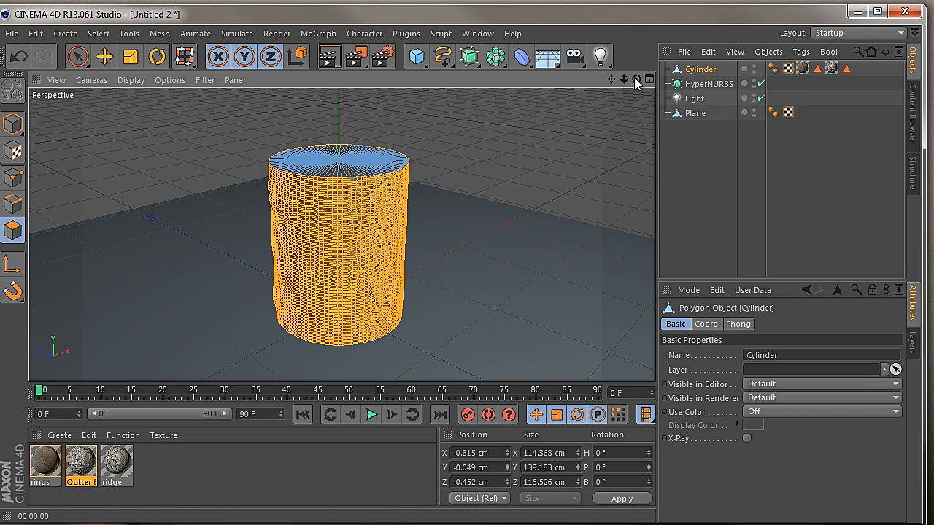
{"action": "left_click_drag", "start_coordinate": [636, 78], "coordinate": [414, 309]}
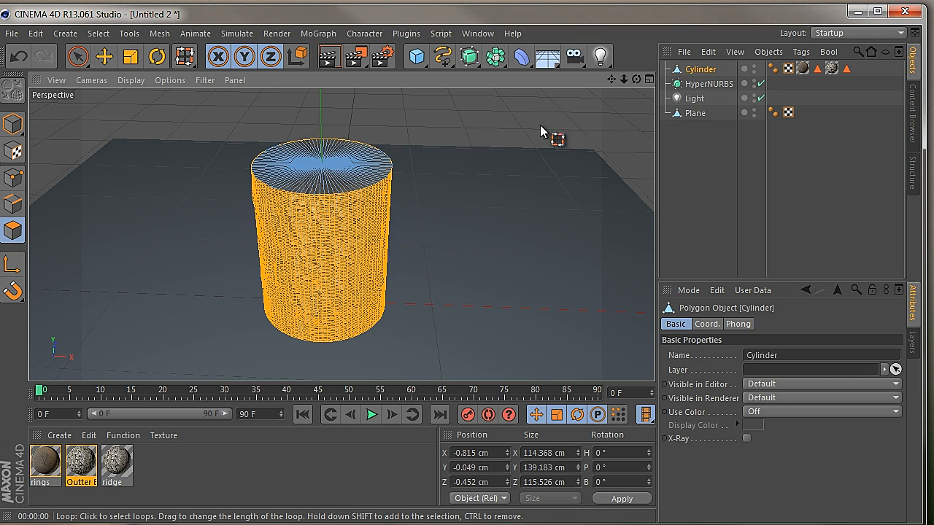
{"action": "left_click_drag", "start_coordinate": [636, 79], "coordinate": [414, 309]}
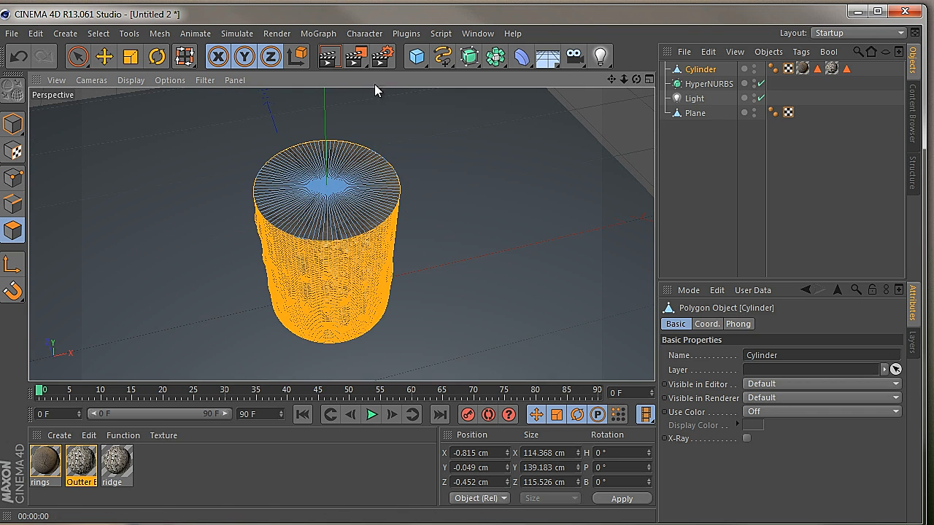
{"action": "left_click", "coordinate": [128, 34]}
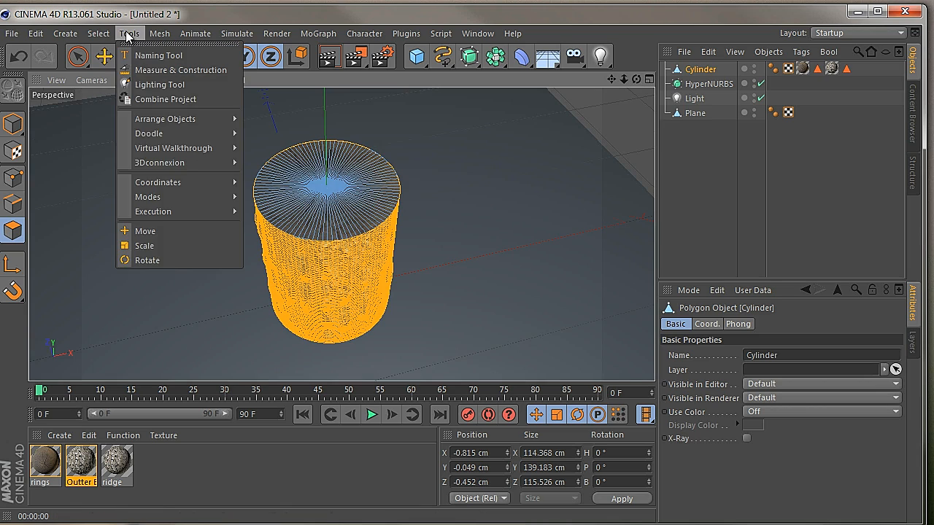
{"action": "mouse_move", "coordinate": [175, 35]}
{"action": "mouse_move", "coordinate": [187, 95]}
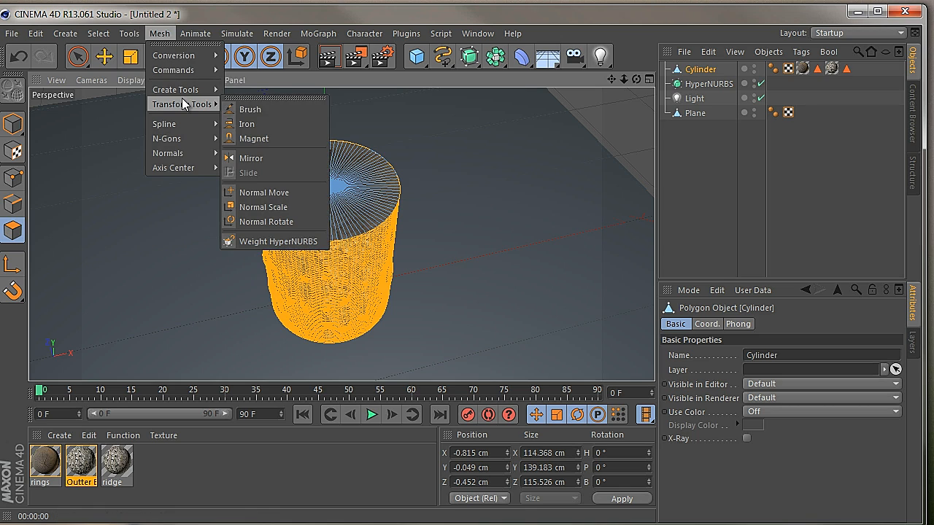
{"action": "left_click", "coordinate": [257, 142]}
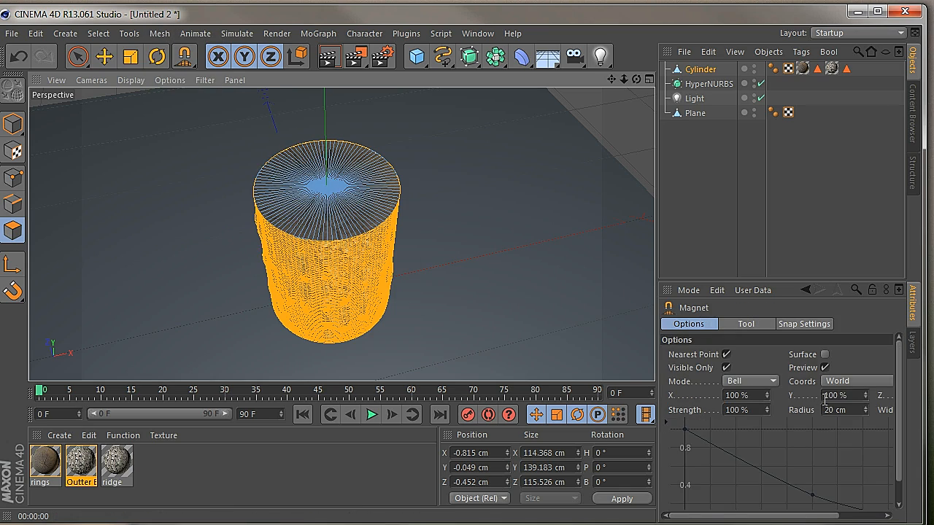
{"action": "left_click_drag", "start_coordinate": [636, 79], "coordinate": [413, 309]}
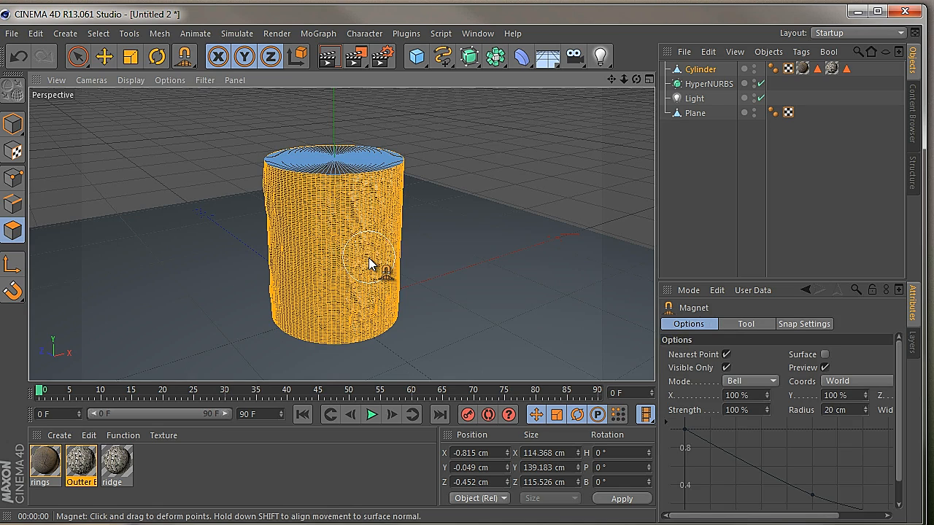
{"action": "left_click_drag", "start_coordinate": [636, 78], "coordinate": [413, 309]}
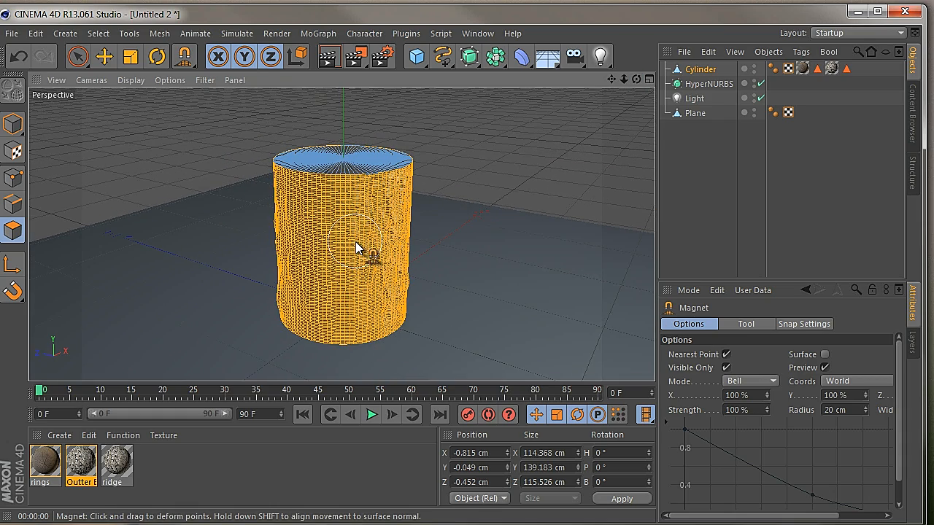
{"action": "left_click_drag", "start_coordinate": [637, 79], "coordinate": [413, 314]}
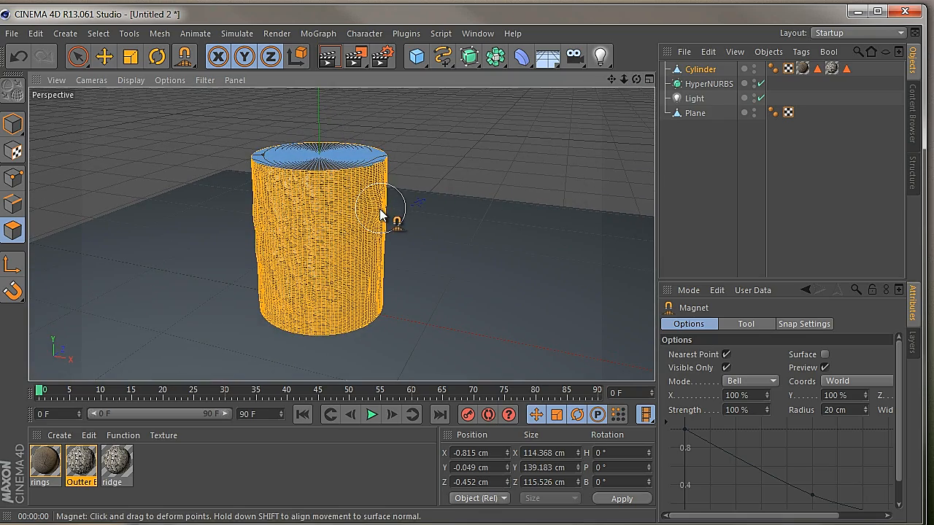
{"action": "left_click_drag", "start_coordinate": [373, 192], "coordinate": [377, 190]}
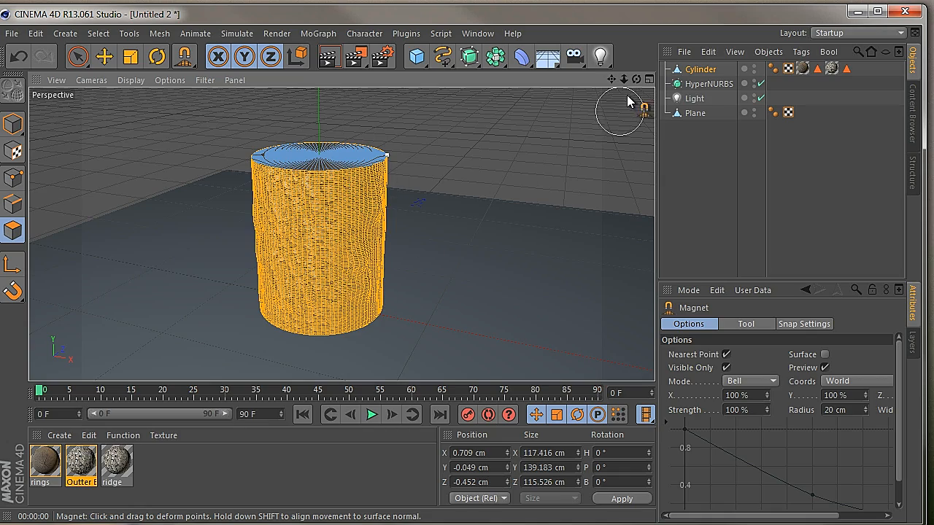
Nudge the lower bark surface with the Magnet on two other sides of the Cylinder
{"action": "mouse_move", "coordinate": [636, 79]}
{"action": "left_mouse_down"}
{"action": "mouse_move", "coordinate": [399, 313]}
{"action": "mouse_move", "coordinate": [415, 313]}
{"action": "mouse_move", "coordinate": [365, 298]}
{"action": "left_mouse_up"}
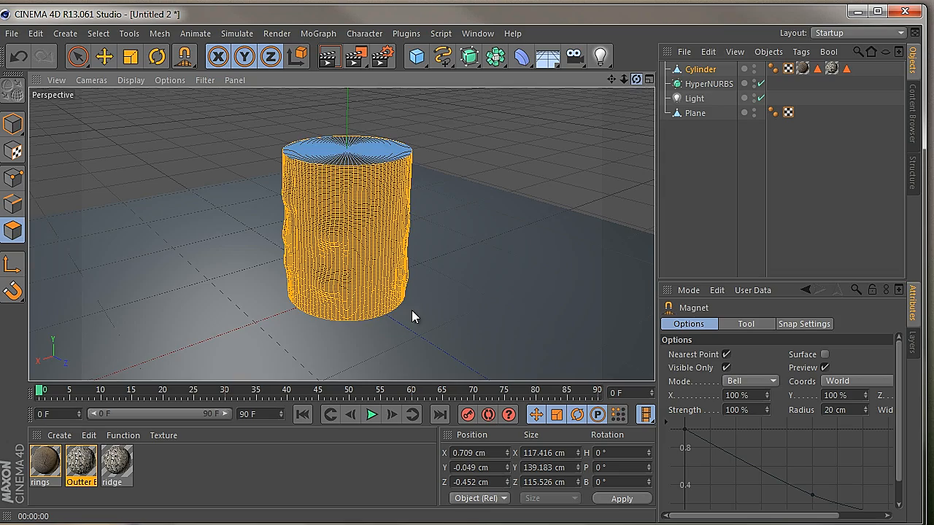
{"action": "left_click_drag", "start_coordinate": [411, 311], "coordinate": [411, 307]}
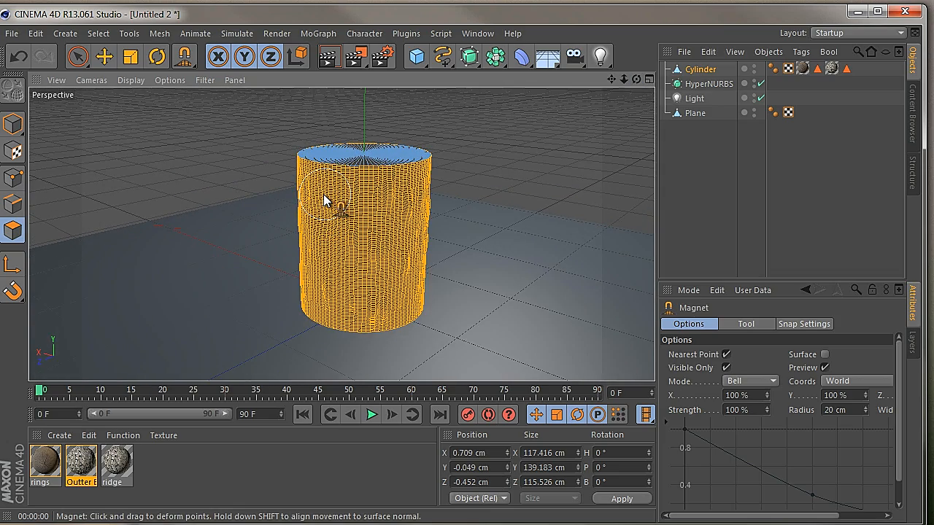
{"action": "left_click_drag", "start_coordinate": [319, 295], "coordinate": [322, 295]}
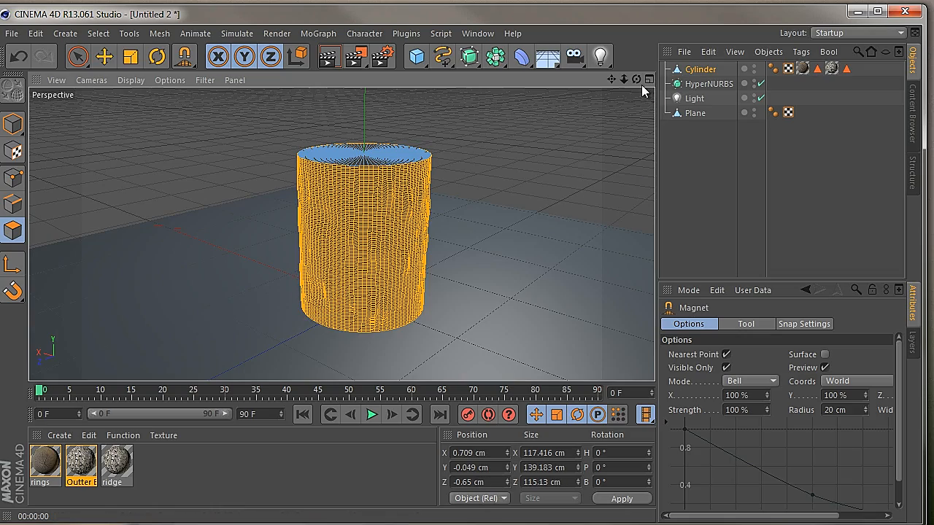
{"action": "left_click_drag", "start_coordinate": [637, 79], "coordinate": [419, 309]}
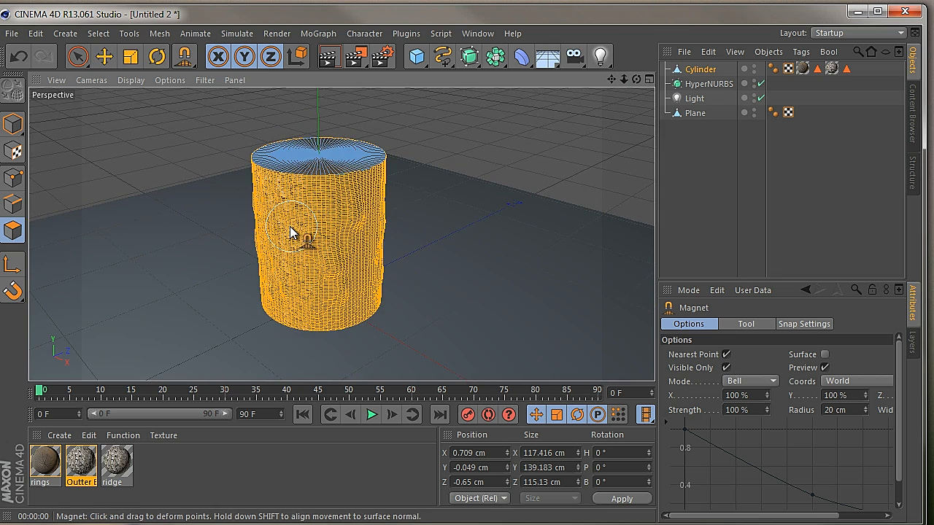
{"action": "left_click_drag", "start_coordinate": [278, 294], "coordinate": [288, 299]}
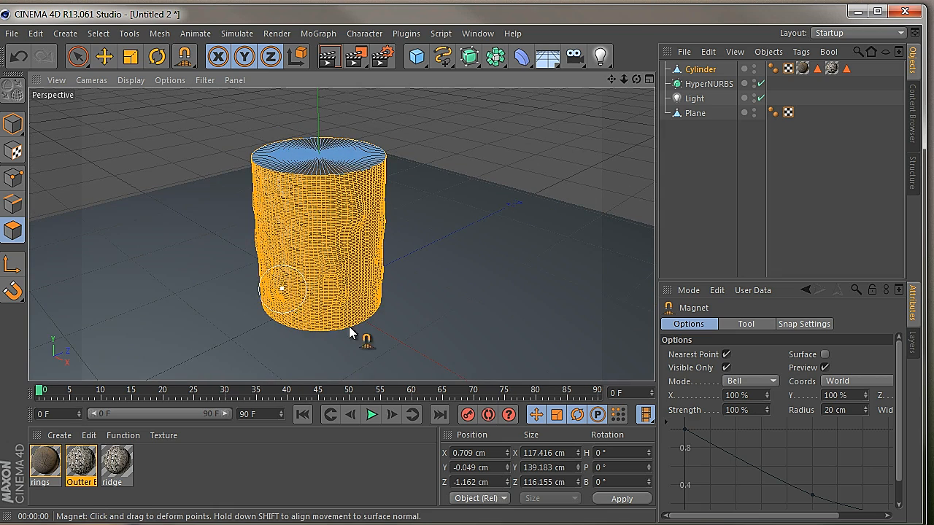
Set the Magnet radius to 50 cm and pull the Cylinder's lower side outward into a broad bulge
{"action": "left_click", "coordinate": [857, 407]}
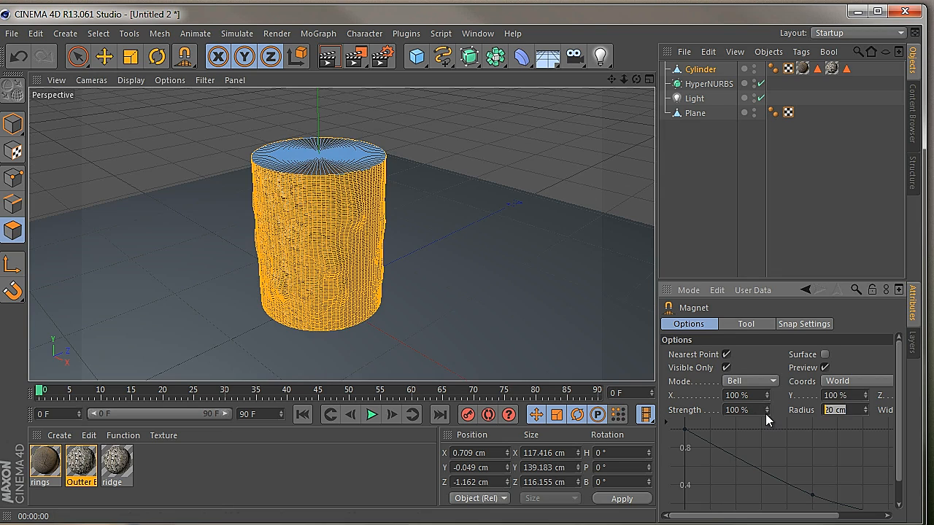
{"action": "type", "text": "50"}
{"action": "mouse_move", "coordinate": [636, 79]}
{"action": "left_mouse_down"}
{"action": "mouse_move", "coordinate": [409, 314]}
{"action": "mouse_move", "coordinate": [635, 92]}
{"action": "left_mouse_up"}
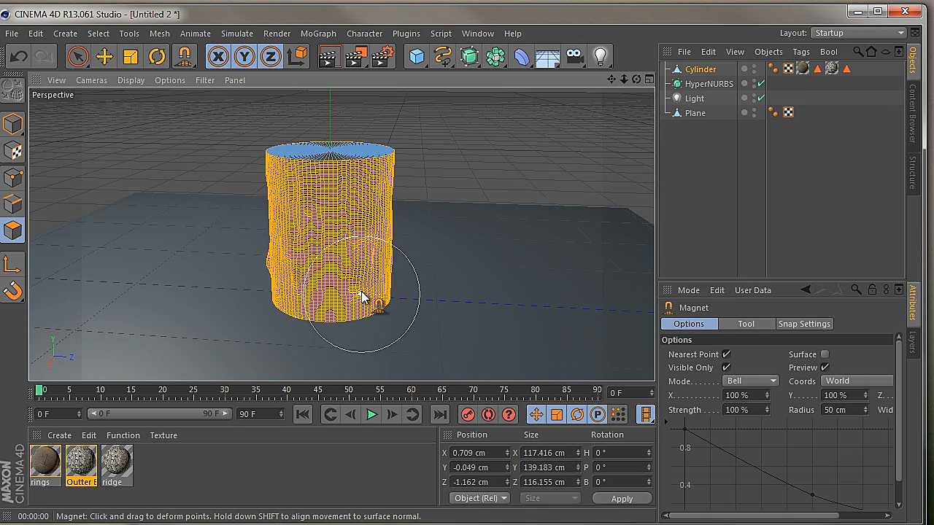
{"action": "mouse_move", "coordinate": [361, 290]}
{"action": "left_mouse_down"}
{"action": "mouse_move", "coordinate": [396, 287]}
{"action": "mouse_move", "coordinate": [409, 309]}
{"action": "mouse_move", "coordinate": [400, 254]}
{"action": "left_mouse_up"}
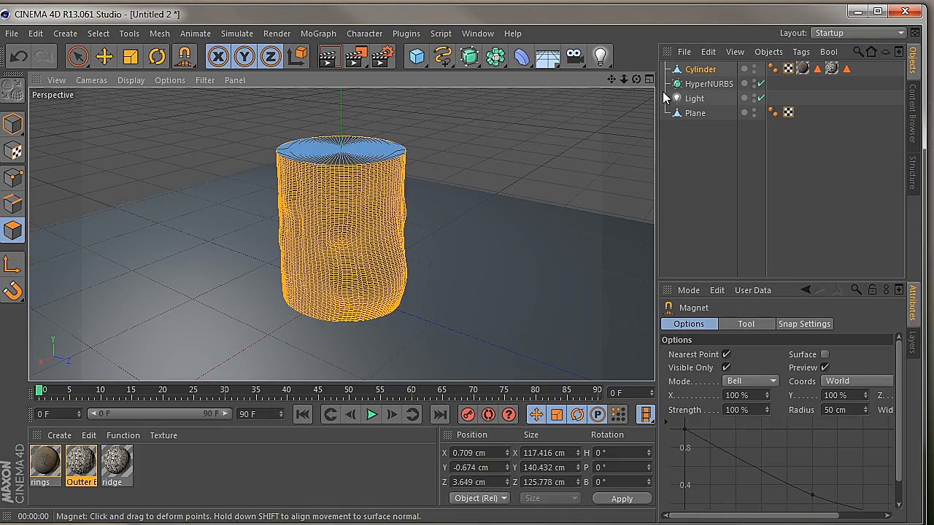
Bulge the lower part of the Cylinder outward with the Magnet on its remaining sides to flare the base
{"action": "mouse_move", "coordinate": [636, 79]}
{"action": "left_mouse_down"}
{"action": "mouse_move", "coordinate": [415, 309]}
{"action": "mouse_move", "coordinate": [377, 312]}
{"action": "mouse_move", "coordinate": [414, 308]}
{"action": "mouse_move", "coordinate": [422, 296]}
{"action": "left_mouse_up"}
{"action": "mouse_move", "coordinate": [636, 78]}
{"action": "left_mouse_down"}
{"action": "mouse_move", "coordinate": [398, 308]}
{"action": "mouse_move", "coordinate": [365, 316]}
{"action": "left_mouse_up"}
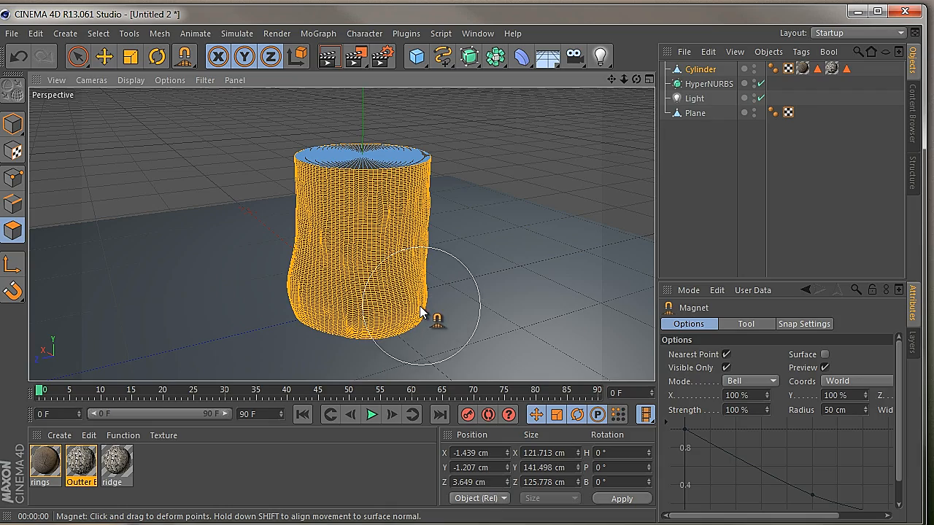
{"action": "left_click_drag", "start_coordinate": [420, 305], "coordinate": [425, 304]}
{"action": "left_click_drag", "start_coordinate": [637, 79], "coordinate": [413, 309]}
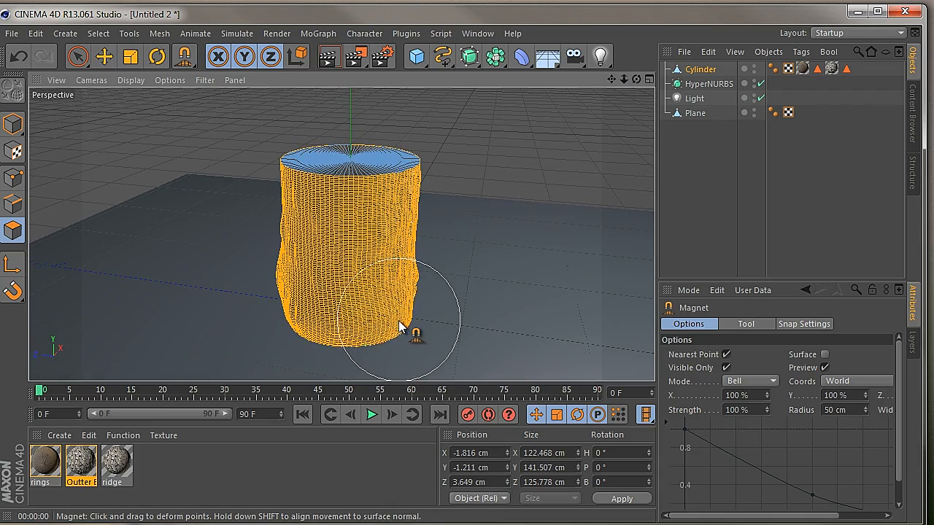
{"action": "mouse_move", "coordinate": [401, 322]}
{"action": "left_mouse_down"}
{"action": "mouse_move", "coordinate": [415, 309]}
{"action": "mouse_move", "coordinate": [416, 281]}
{"action": "left_mouse_up"}
{"action": "left_click_drag", "start_coordinate": [636, 79], "coordinate": [418, 307]}
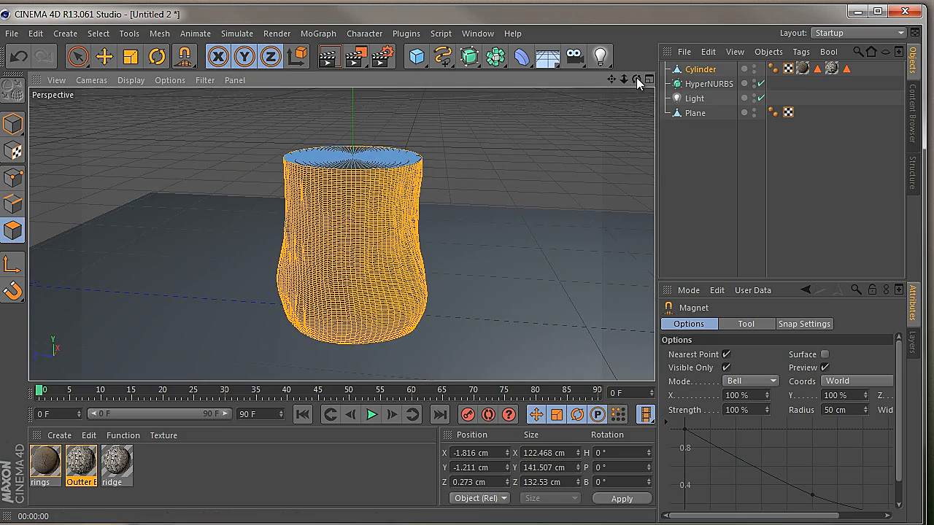
Push the Cylinder's side inward above the flared base with the Magnet and render the view
{"action": "left_click_drag", "start_coordinate": [636, 79], "coordinate": [411, 309]}
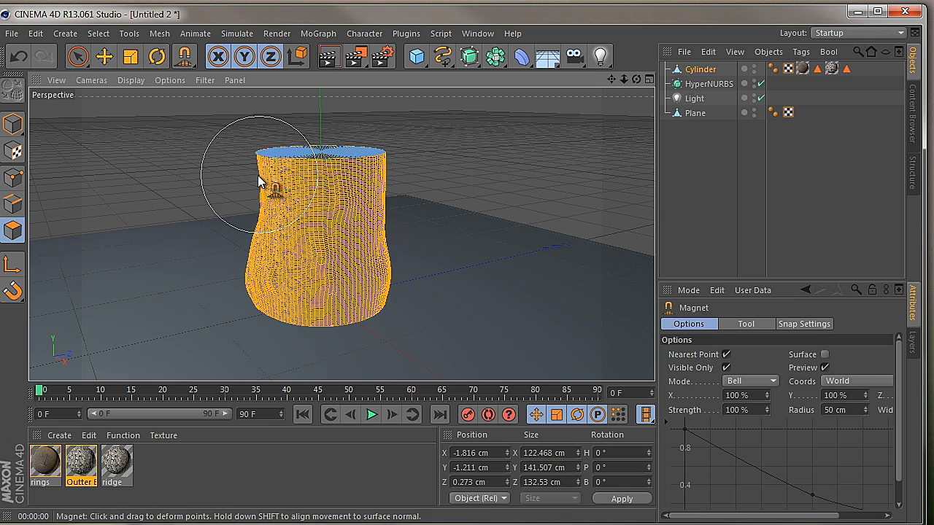
{"action": "mouse_move", "coordinate": [258, 175]}
{"action": "left_mouse_down"}
{"action": "mouse_move", "coordinate": [255, 197]}
{"action": "mouse_move", "coordinate": [272, 188]}
{"action": "left_mouse_up"}
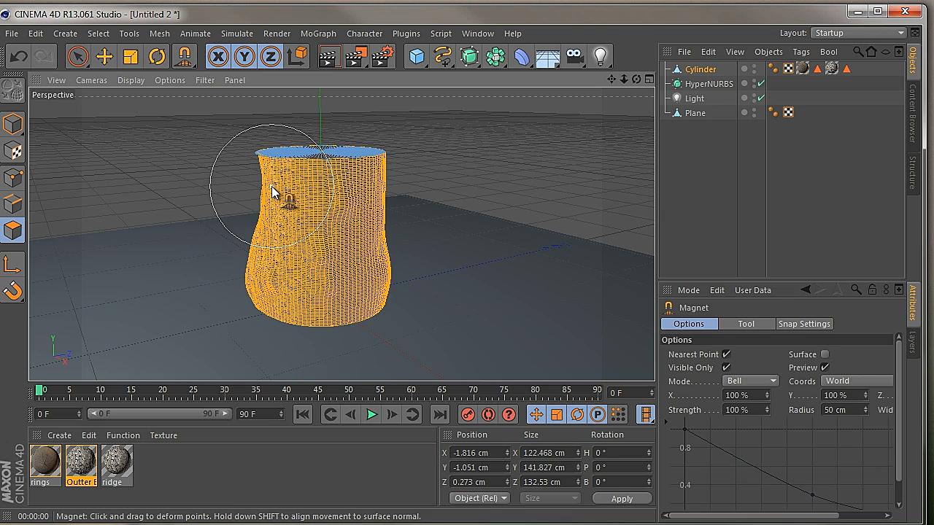
{"action": "key", "text": "ctrl+z"}
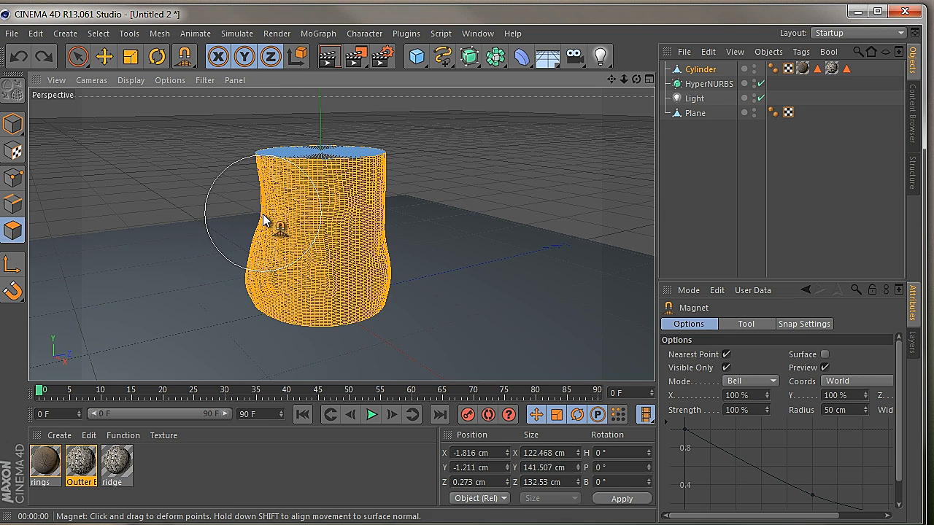
{"action": "left_click_drag", "start_coordinate": [264, 214], "coordinate": [283, 225]}
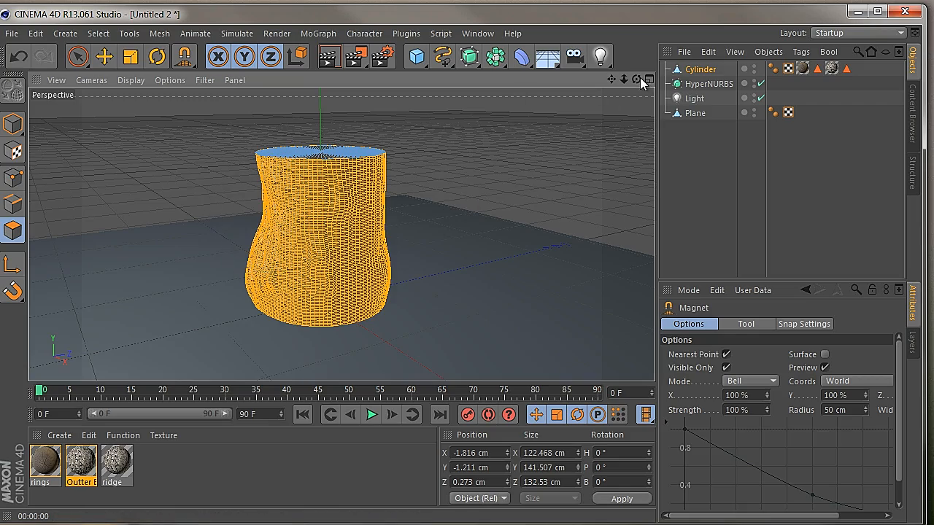
{"action": "left_click_drag", "start_coordinate": [637, 79], "coordinate": [410, 303]}
{"action": "left_click_drag", "start_coordinate": [275, 220], "coordinate": [292, 213]}
{"action": "left_click_drag", "start_coordinate": [265, 257], "coordinate": [259, 271]}
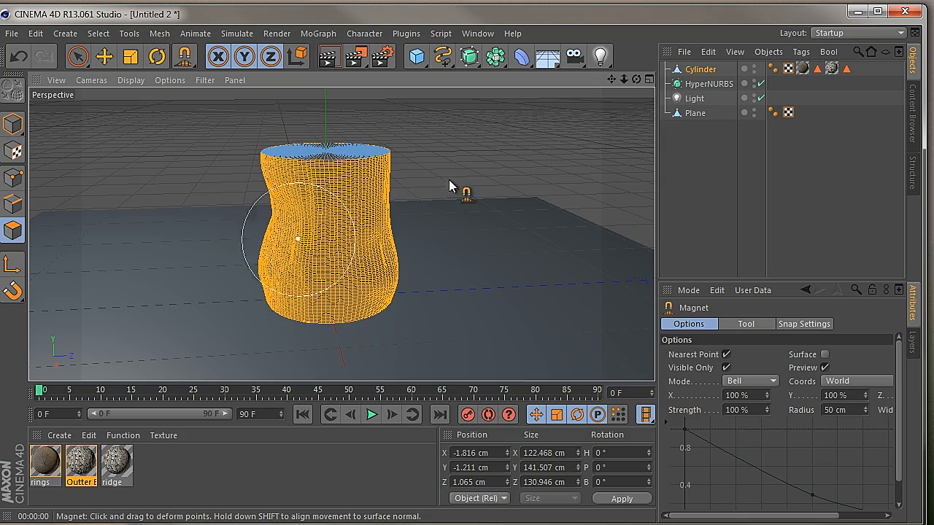
{"action": "left_click_drag", "start_coordinate": [636, 79], "coordinate": [412, 308]}
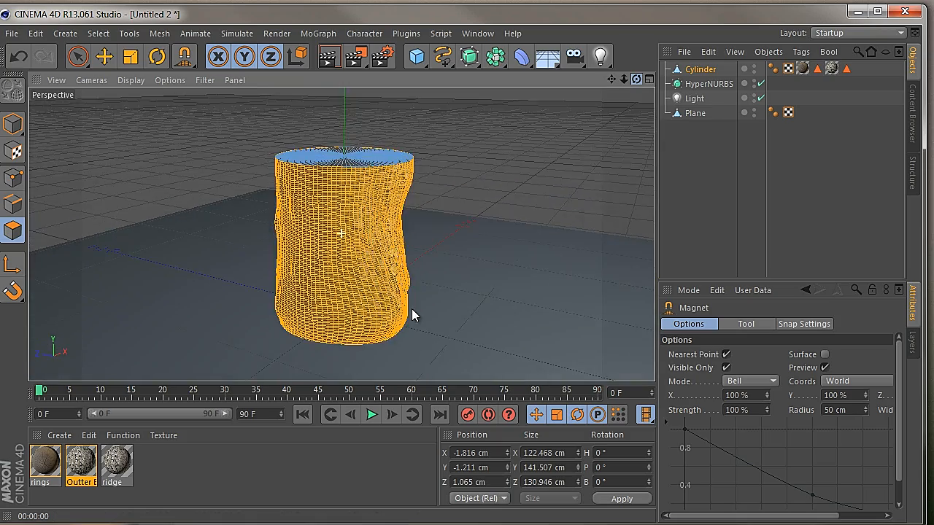
{"action": "left_click", "coordinate": [329, 56]}
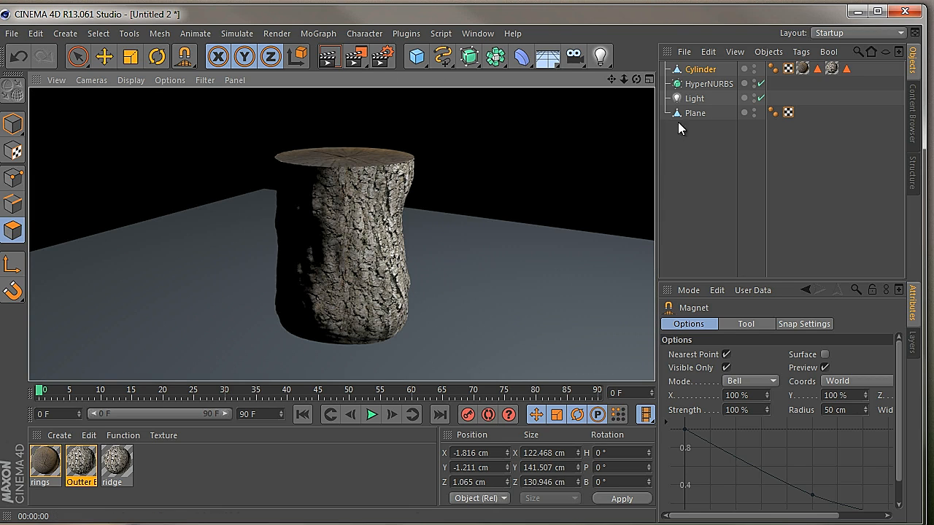
Render the trunk, place the Cylinder inside the HyperNURBS, and render the smoothed bark from two sides
{"action": "left_click_drag", "start_coordinate": [636, 78], "coordinate": [411, 308]}
{"action": "left_click", "coordinate": [328, 56]}
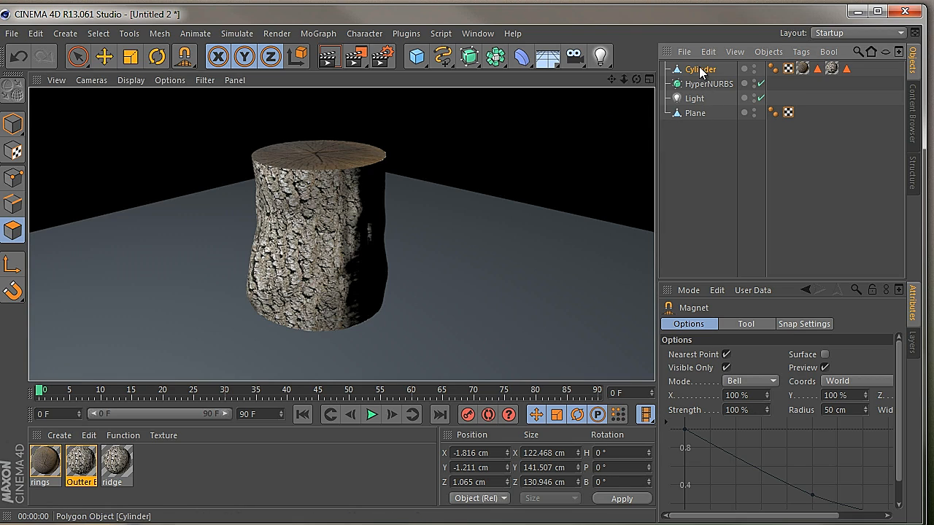
{"action": "left_click_drag", "start_coordinate": [699, 81], "coordinate": [699, 82]}
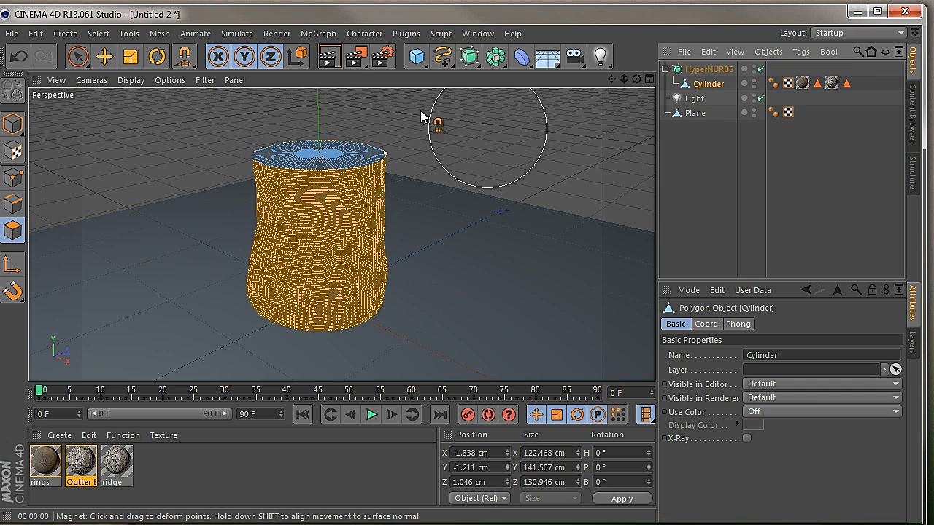
{"action": "left_click", "coordinate": [332, 58]}
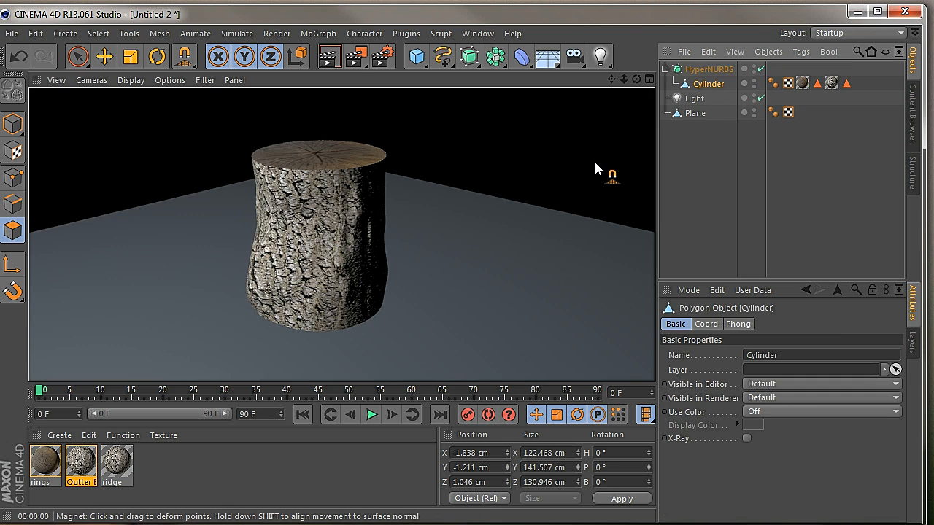
{"action": "left_click_drag", "start_coordinate": [626, 79], "coordinate": [416, 312]}
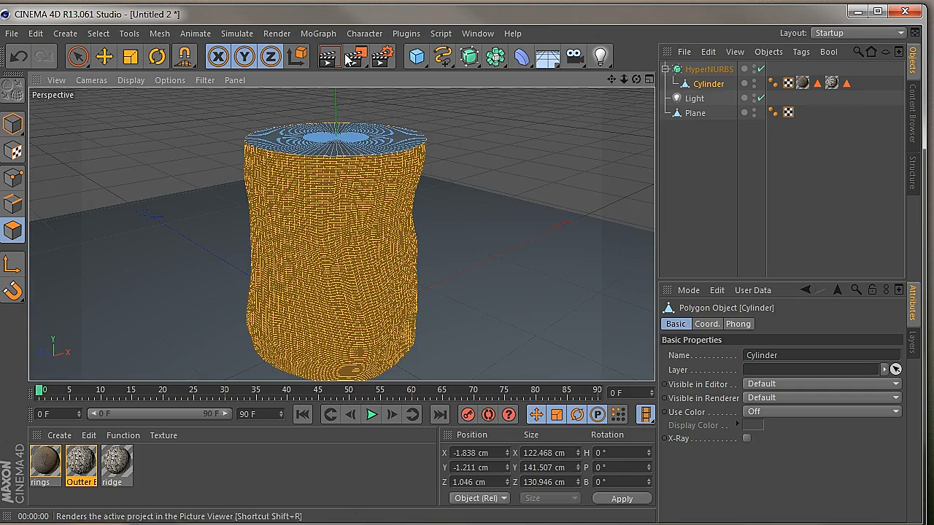
{"action": "left_click", "coordinate": [332, 57]}
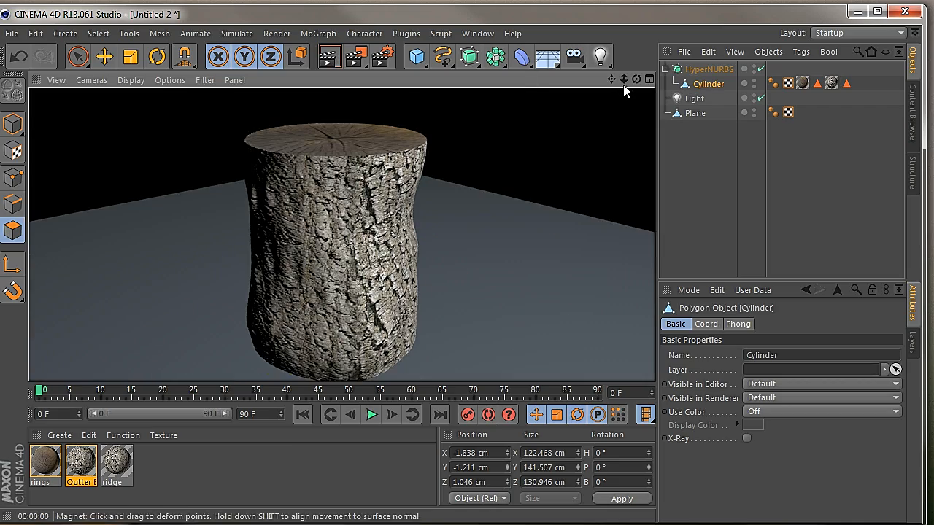
Reposition the Light along its X, Y and Z axes so that it sits higher above the floor beside the trunk
{"action": "left_click_drag", "start_coordinate": [624, 80], "coordinate": [413, 309]}
{"action": "mouse_move", "coordinate": [702, 99]}
{"action": "left_mouse_down"}
{"action": "mouse_move", "coordinate": [646, 99]}
{"action": "mouse_move", "coordinate": [413, 308]}
{"action": "left_mouse_up"}
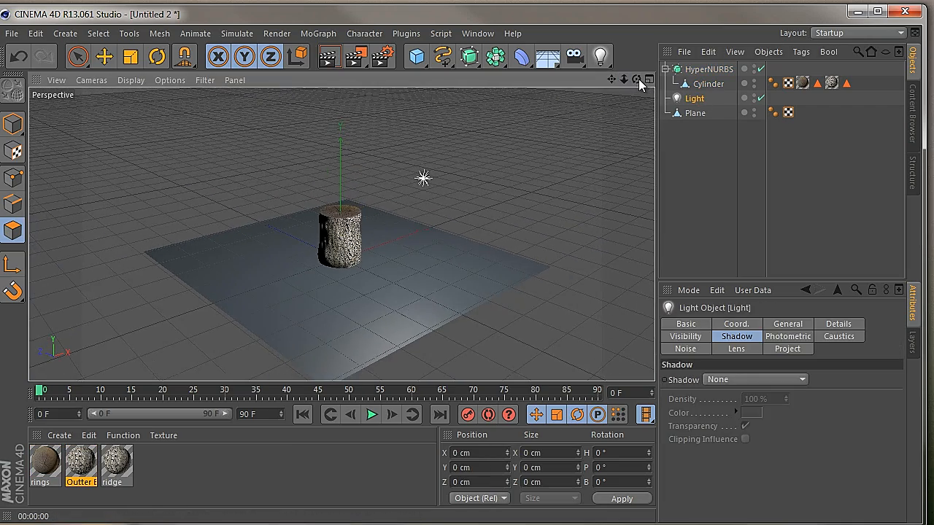
{"action": "left_click_drag", "start_coordinate": [639, 79], "coordinate": [413, 309]}
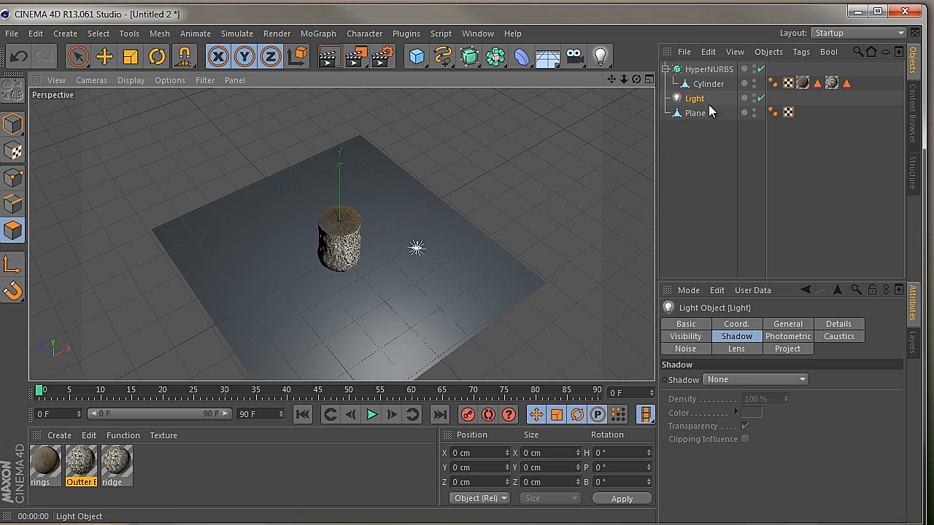
{"action": "left_click", "coordinate": [78, 56]}
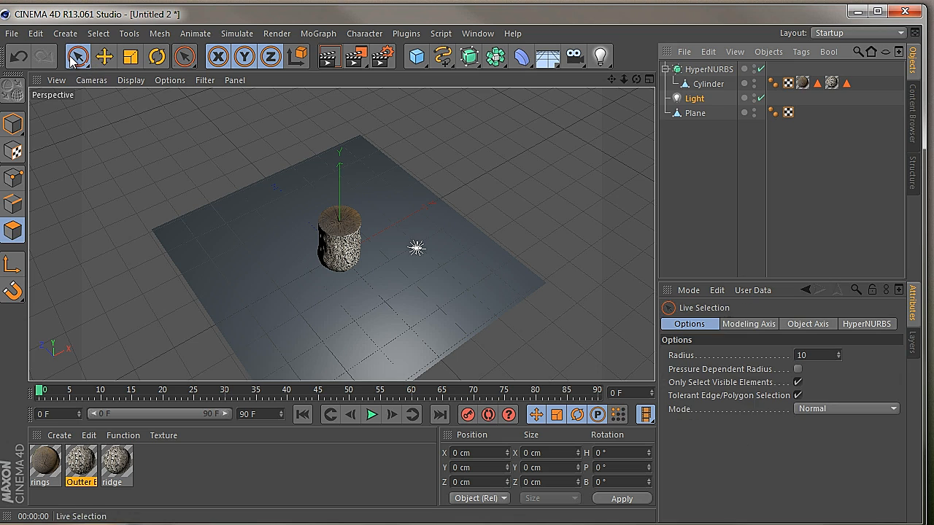
{"action": "left_click_drag", "start_coordinate": [430, 194], "coordinate": [435, 162]}
{"action": "left_click_drag", "start_coordinate": [479, 187], "coordinate": [447, 209]}
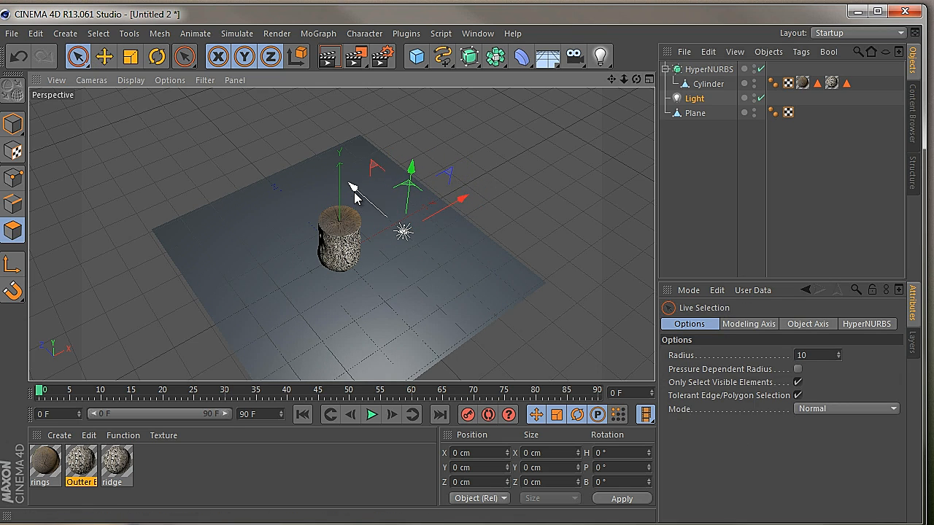
{"action": "left_click_drag", "start_coordinate": [354, 190], "coordinate": [390, 223]}
{"action": "left_click_drag", "start_coordinate": [458, 212], "coordinate": [467, 183]}
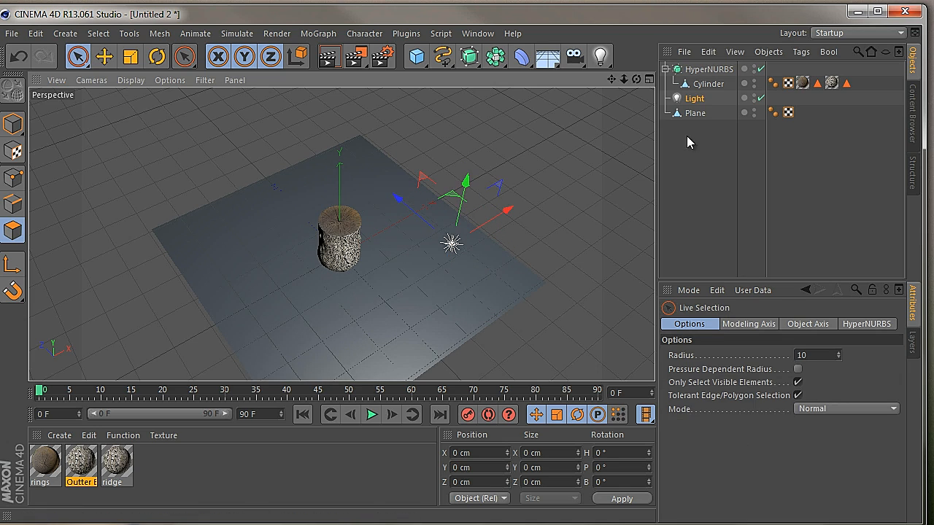
Give the Light Shadow Maps (Soft) shadows with 80 % density and a 750x750 shadow map
{"action": "left_click", "coordinate": [697, 99]}
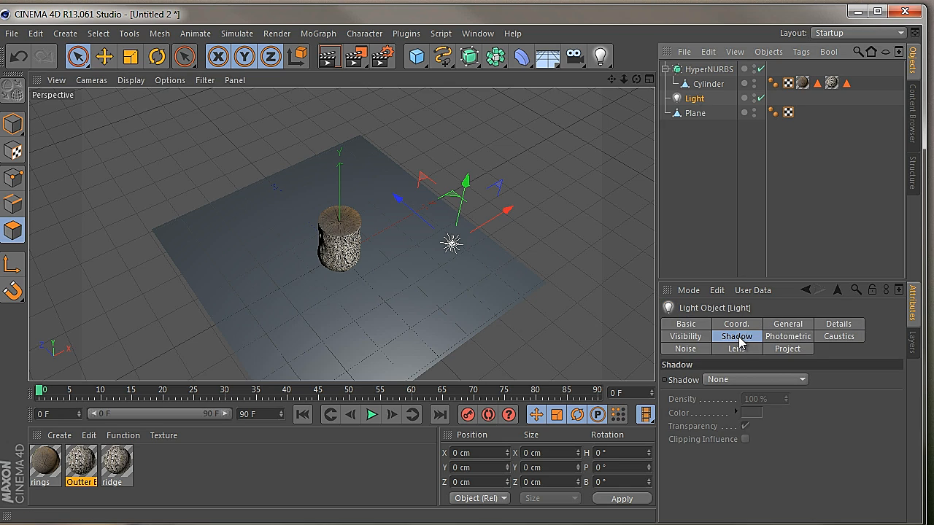
{"action": "left_click", "coordinate": [737, 381]}
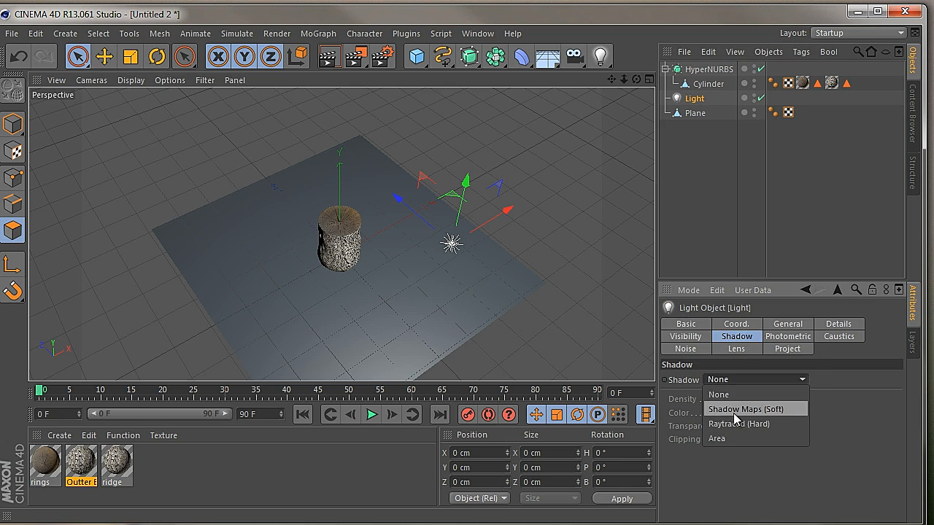
{"action": "left_click", "coordinate": [734, 413]}
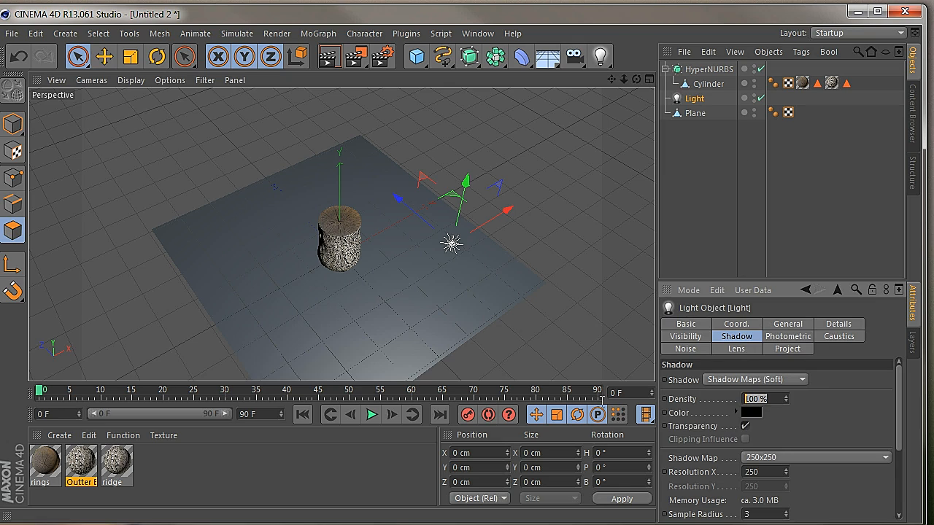
{"action": "type", "text": "8"}
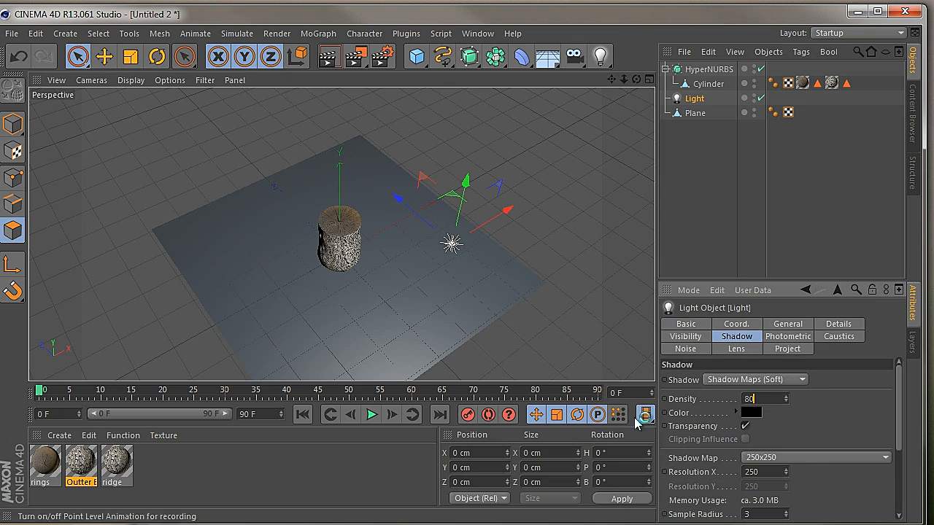
{"action": "type", "text": "0"}
{"action": "left_click", "coordinate": [807, 458]}
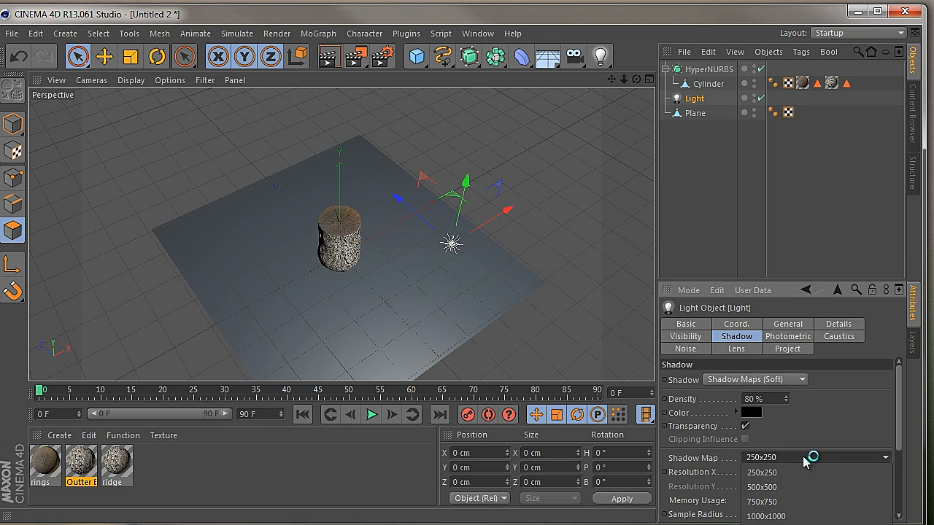
{"action": "left_click", "coordinate": [795, 503]}
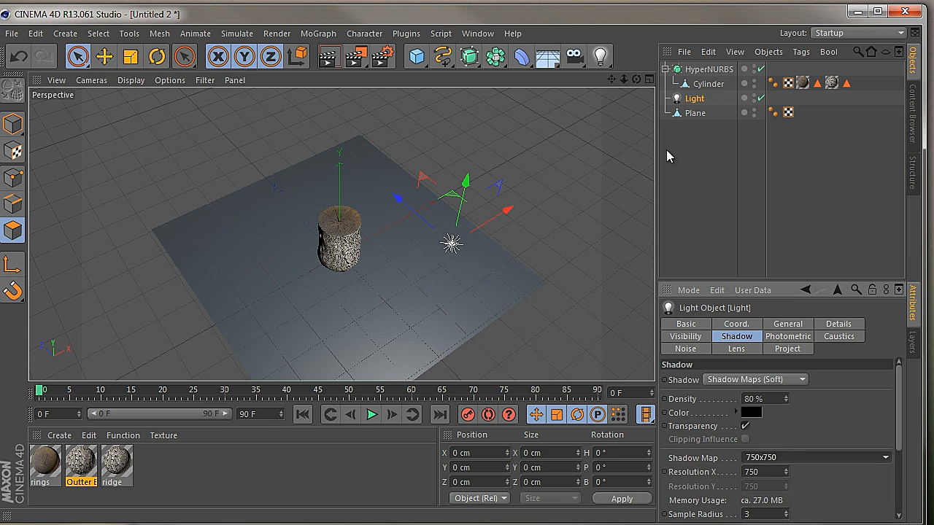
Render the scene from a distance and closer up to examine the shadow the trunk casts on the floor
{"action": "left_click_drag", "start_coordinate": [624, 81], "coordinate": [414, 308]}
{"action": "left_click_drag", "start_coordinate": [613, 79], "coordinate": [413, 315]}
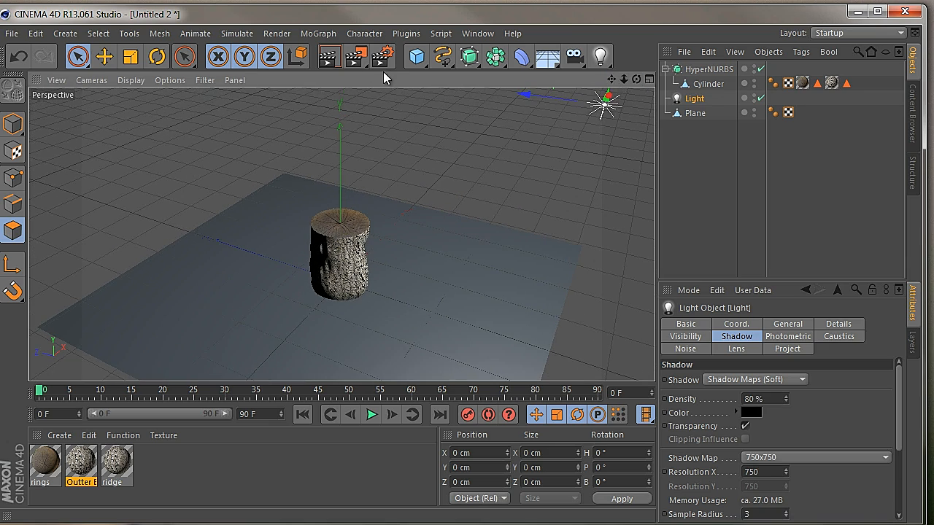
{"action": "left_click", "coordinate": [329, 57]}
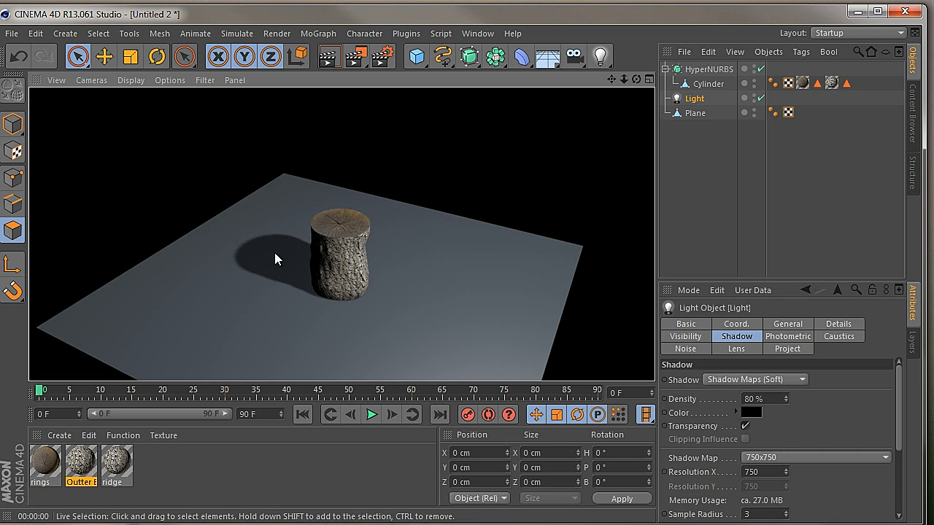
{"action": "left_click_drag", "start_coordinate": [414, 308], "coordinate": [413, 308]}
{"action": "left_click_drag", "start_coordinate": [611, 79], "coordinate": [414, 306]}
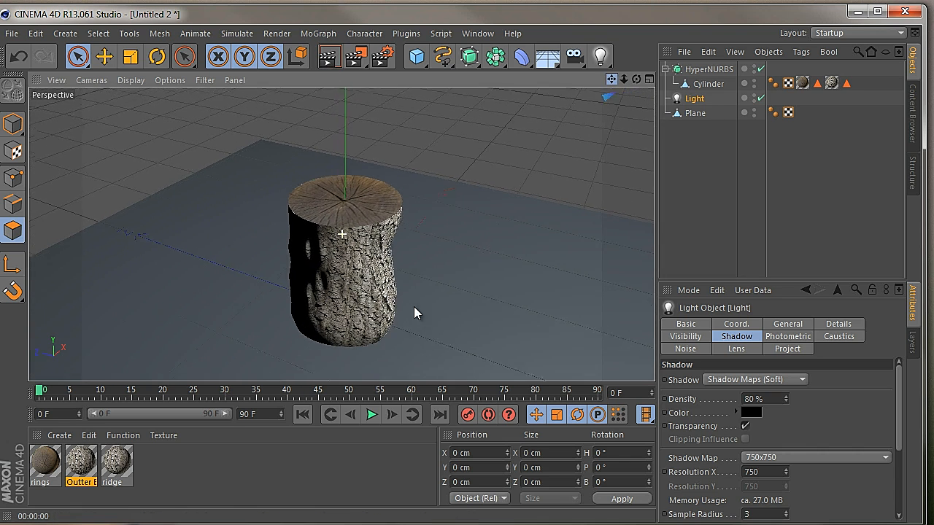
{"action": "left_click", "coordinate": [324, 58]}
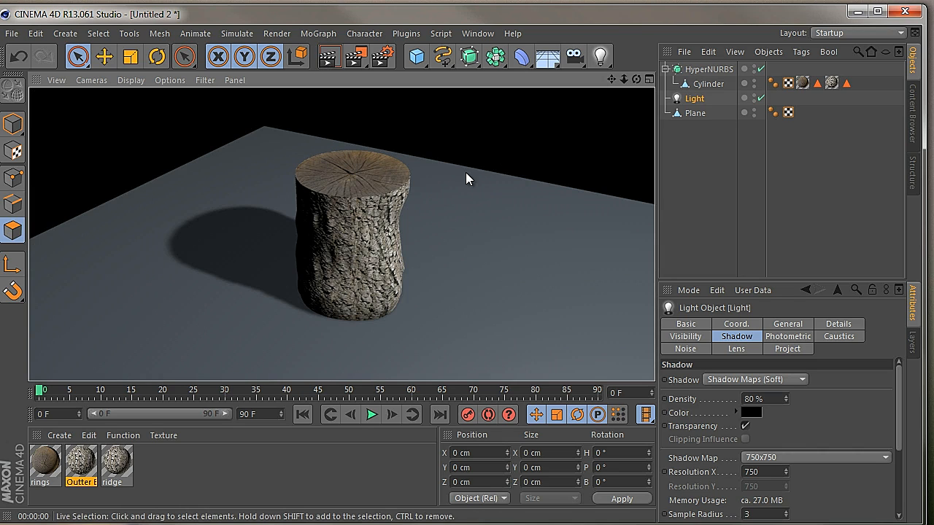
Take the Cylinder out of the HyperNURBS and clear its polygon selection
{"action": "left_click_drag", "start_coordinate": [626, 81], "coordinate": [415, 308]}
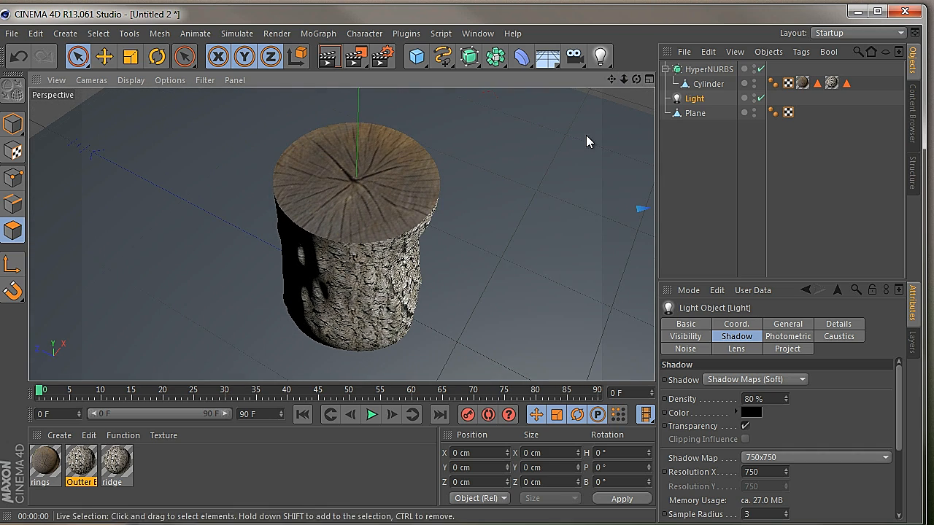
{"action": "left_click", "coordinate": [114, 471]}
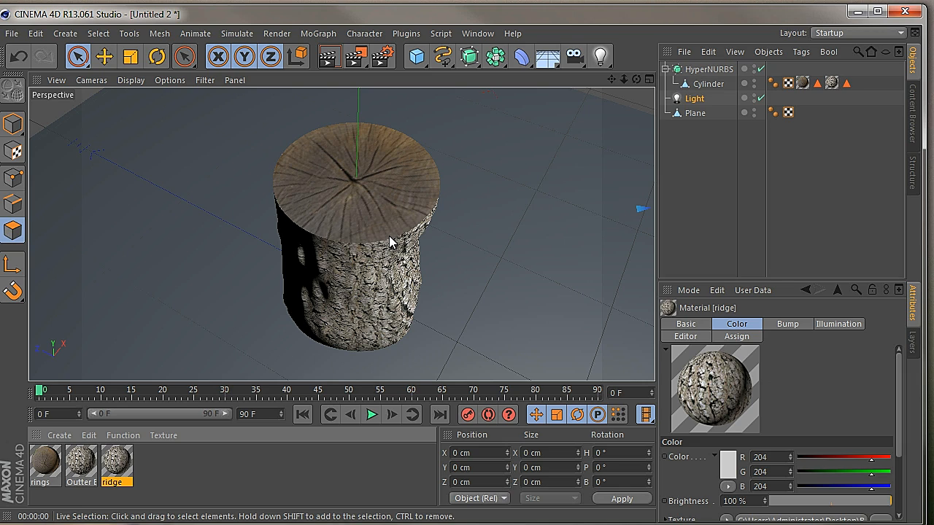
{"action": "left_click", "coordinate": [703, 88]}
{"action": "left_click_drag", "start_coordinate": [703, 87], "coordinate": [705, 66]}
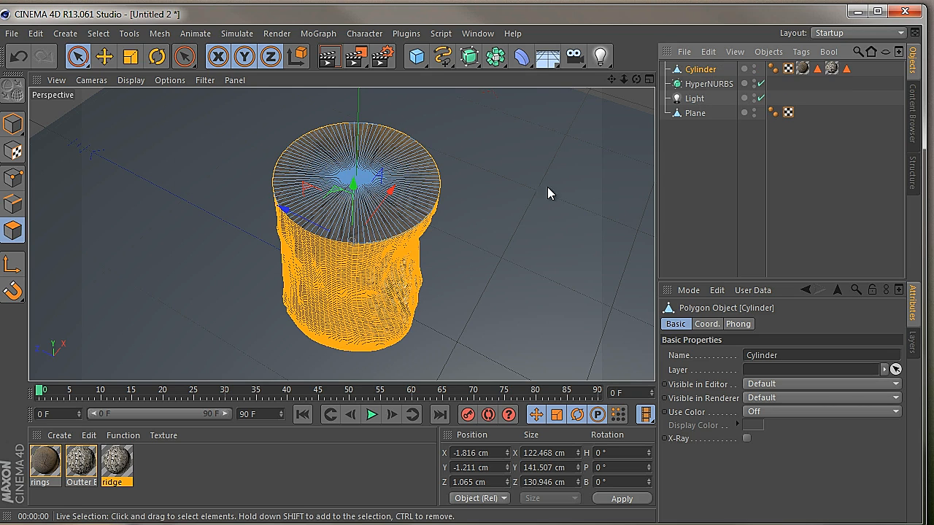
{"action": "left_click", "coordinate": [504, 224]}
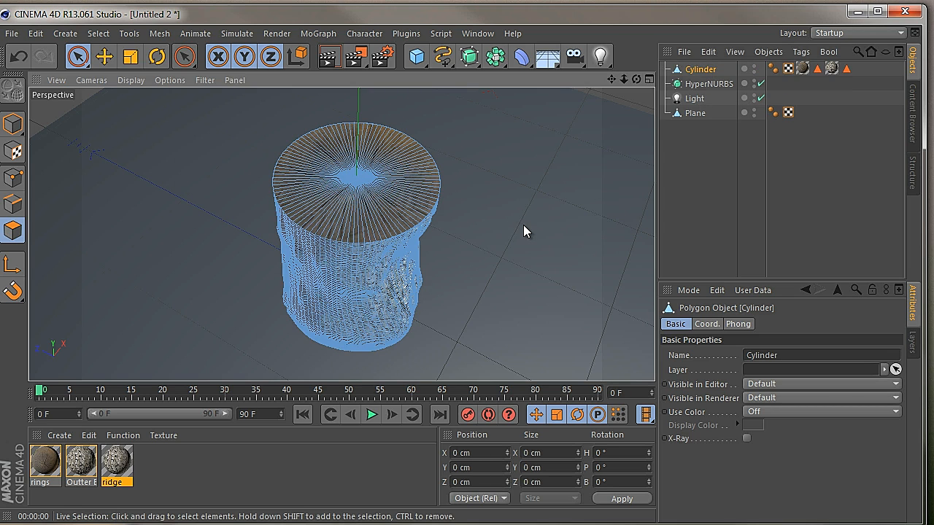
{"action": "left_click", "coordinate": [352, 197]}
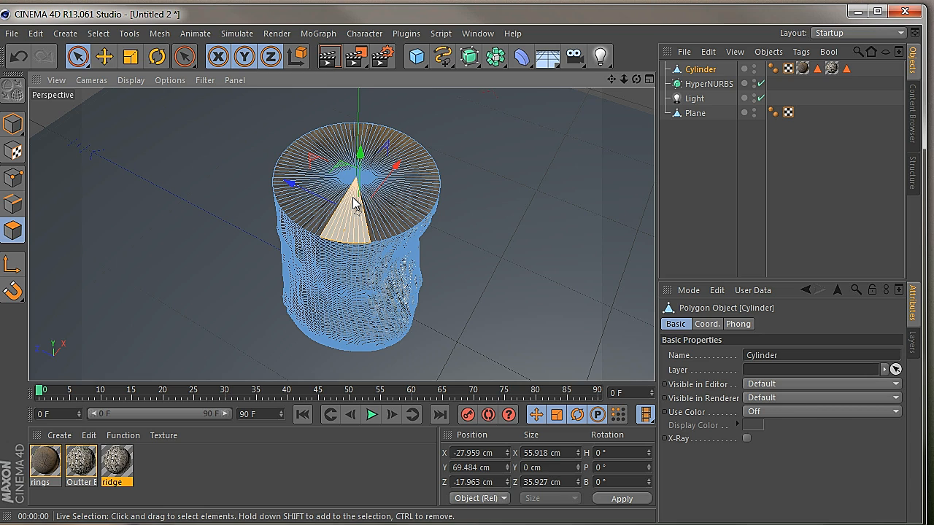
{"action": "key", "text": "ctrl+a"}
{"action": "left_click", "coordinate": [479, 199]}
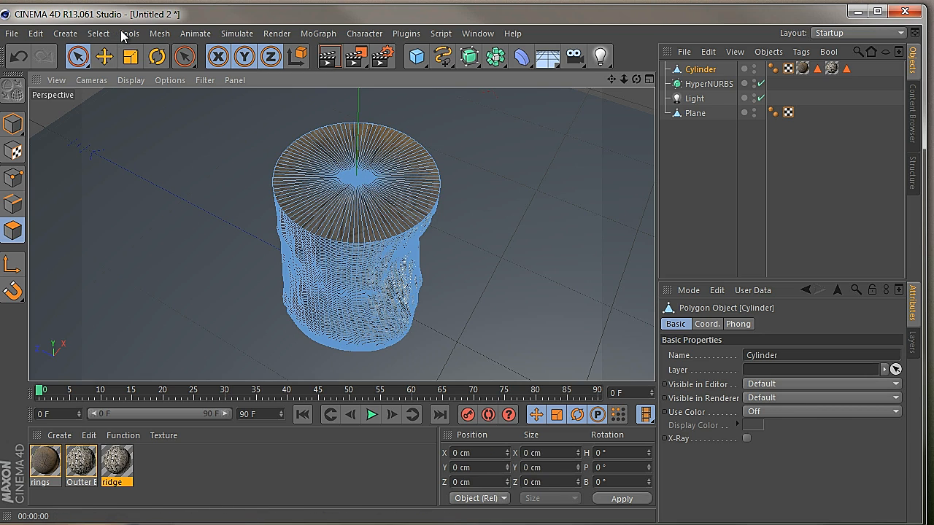
Select all polygons of the Cylinder's top cap with Loop Selection
{"action": "left_click", "coordinate": [99, 33]}
{"action": "left_click", "coordinate": [130, 134]}
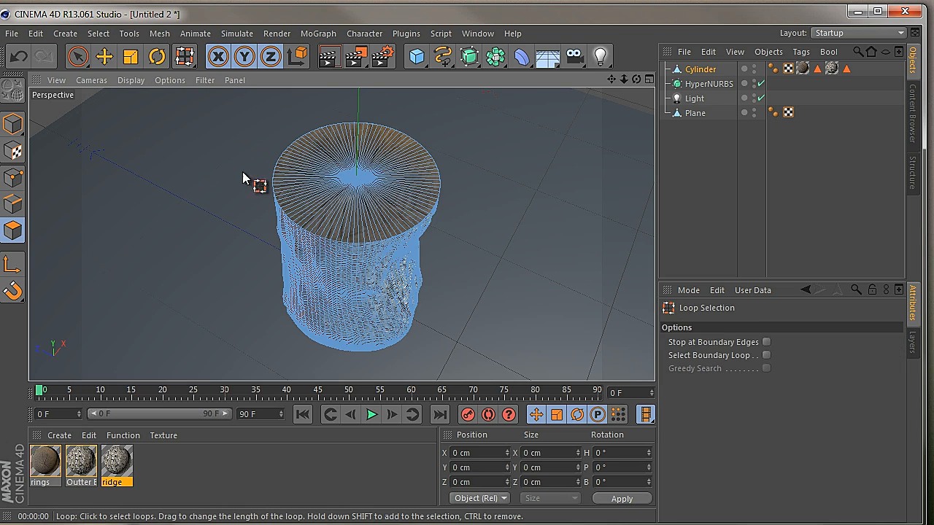
{"action": "left_click", "coordinate": [310, 181]}
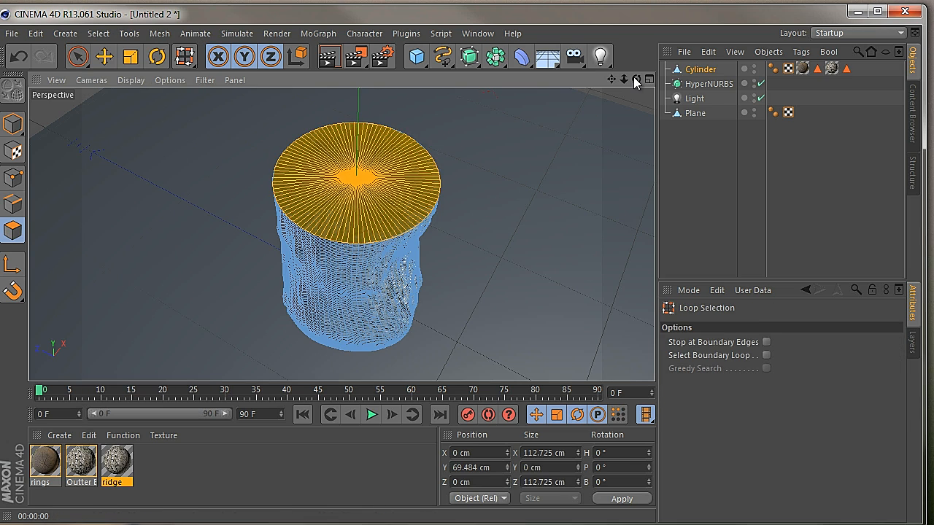
Inset the selected top cap with Extrude Inner by 2.2 cm to form a narrow rim, and clear the selection
{"action": "left_click_drag", "start_coordinate": [636, 80], "coordinate": [411, 315]}
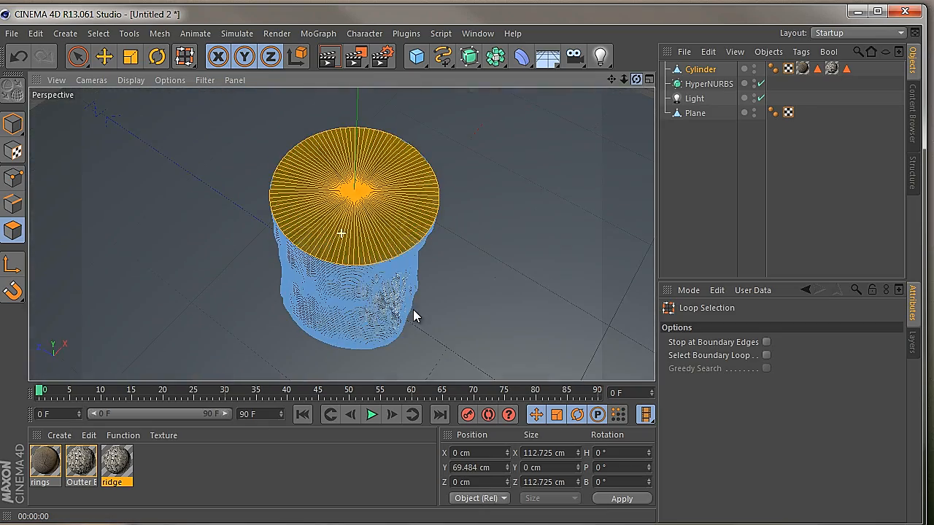
{"action": "right_click", "coordinate": [491, 174]}
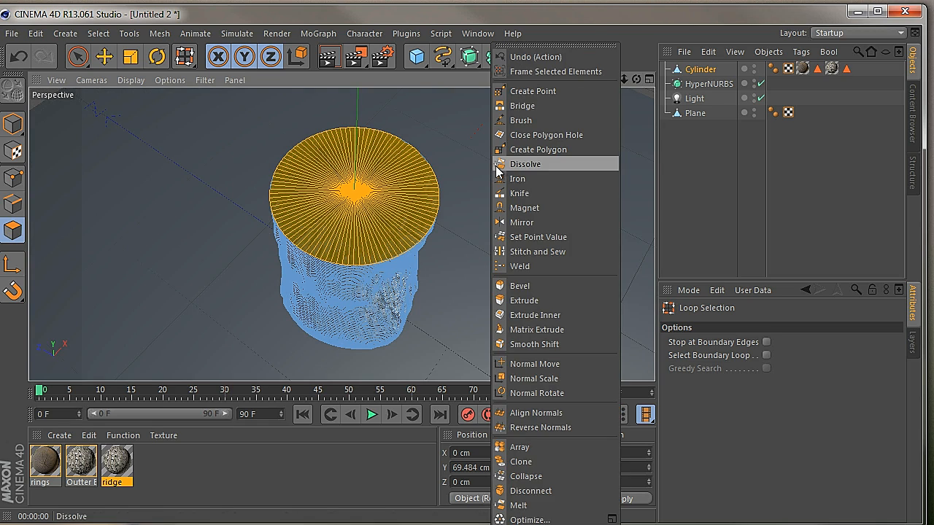
{"action": "left_click", "coordinate": [530, 319]}
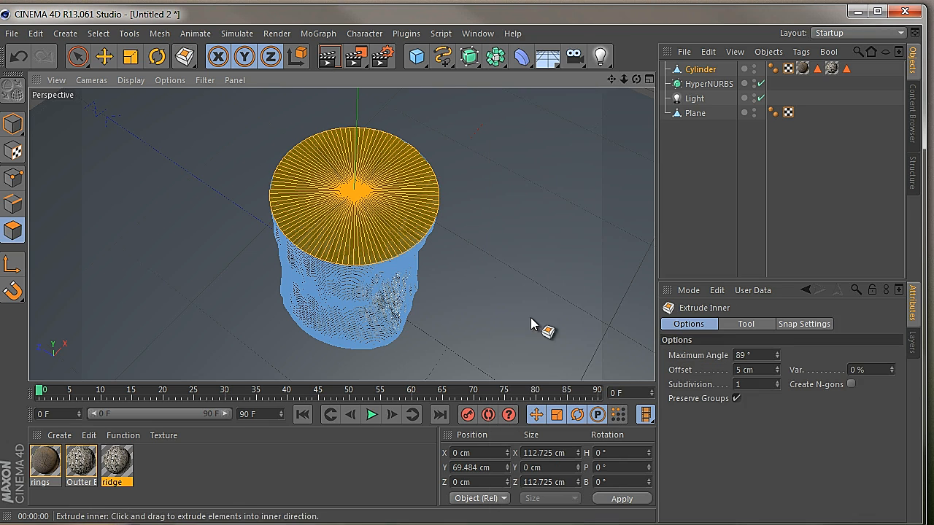
{"action": "scroll", "coordinate": [413, 313], "scroll_direction": "up", "scroll_amount": 5}
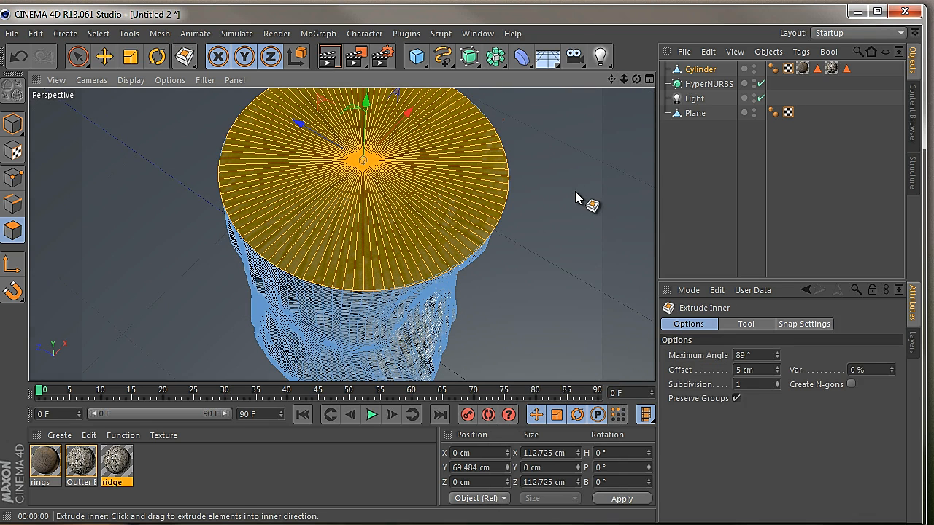
{"action": "left_click_drag", "start_coordinate": [417, 317], "coordinate": [413, 315]}
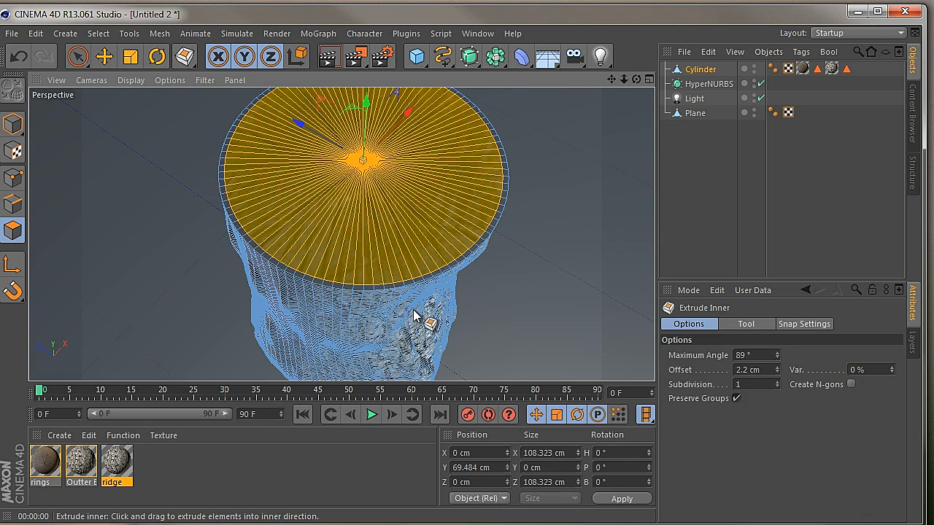
{"action": "left_click", "coordinate": [556, 239]}
{"action": "left_click_drag", "start_coordinate": [624, 80], "coordinate": [415, 310]}
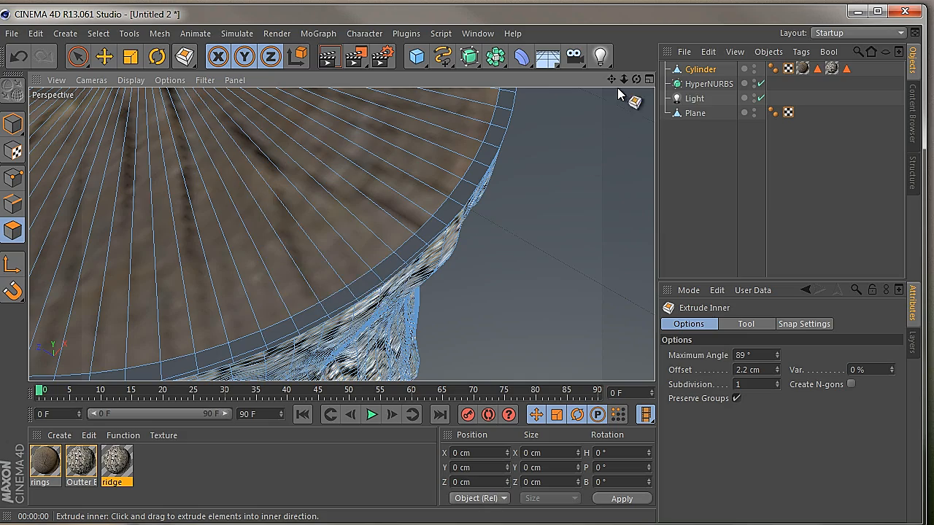
{"action": "left_click_drag", "start_coordinate": [624, 80], "coordinate": [417, 307]}
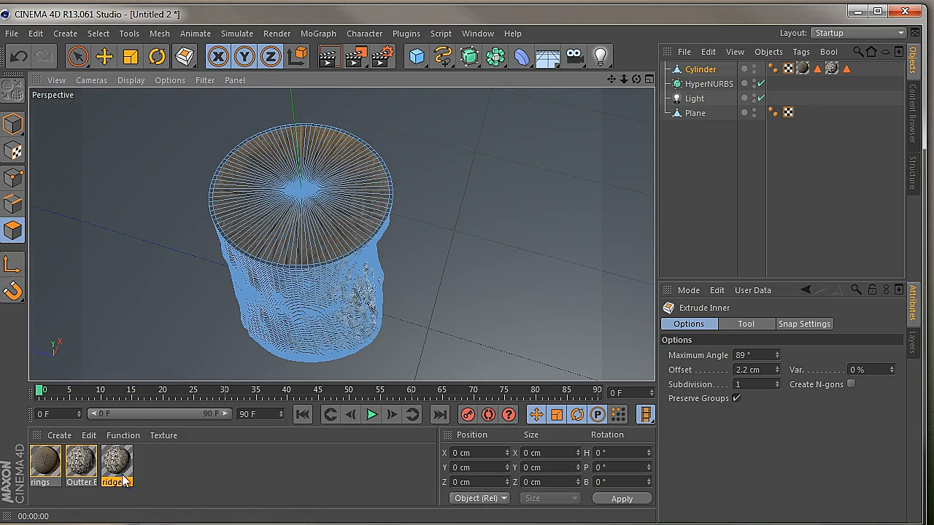
Select the narrow ring of polygons around the Cylinder's top edge with Loop Selection in polygon mode
{"action": "left_click_drag", "start_coordinate": [624, 80], "coordinate": [416, 307]}
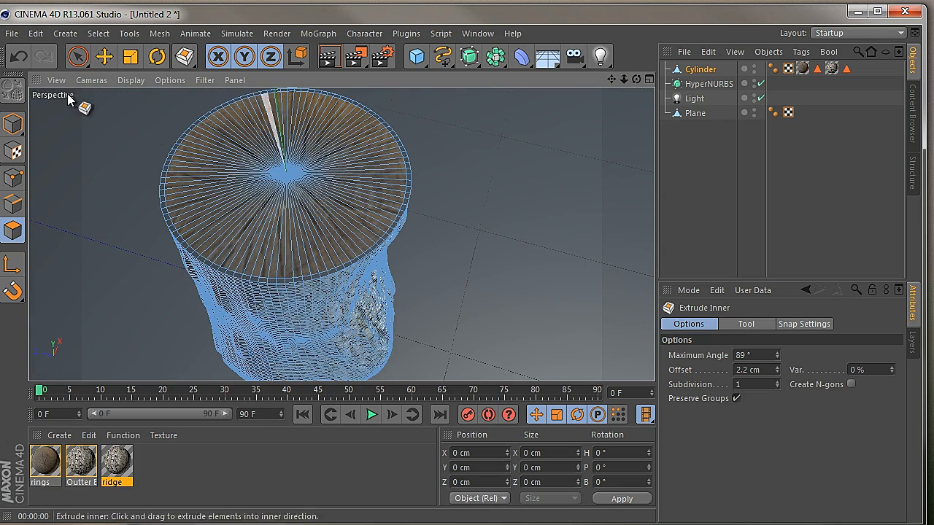
{"action": "left_click", "coordinate": [13, 125]}
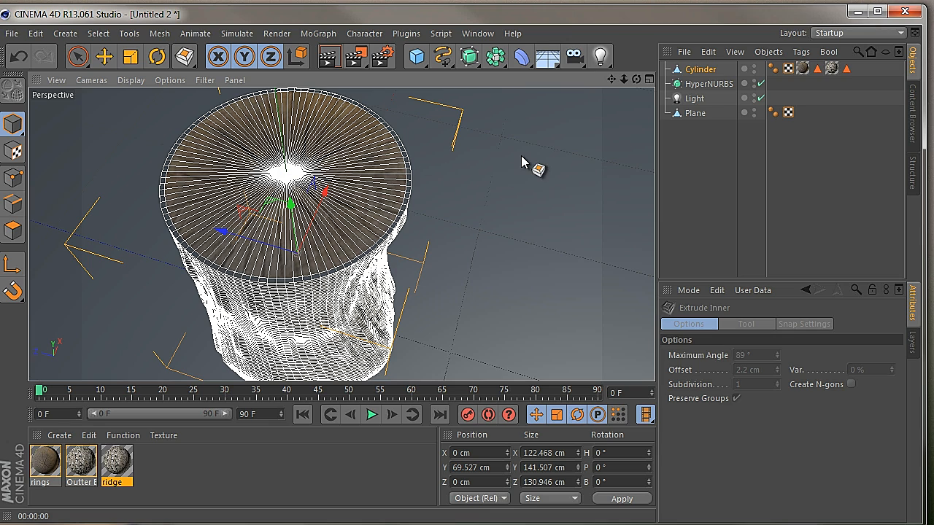
{"action": "left_click", "coordinate": [78, 56]}
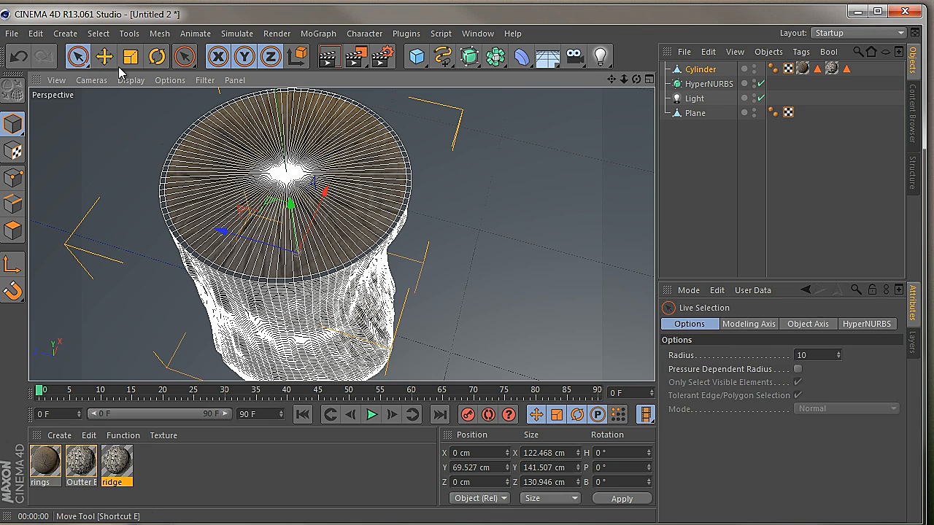
{"action": "left_click", "coordinate": [701, 70]}
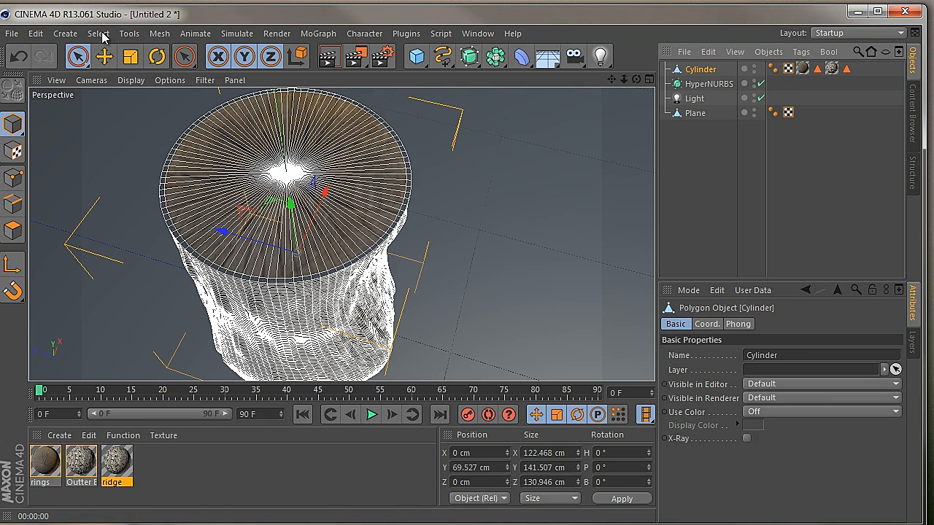
{"action": "left_click", "coordinate": [102, 34]}
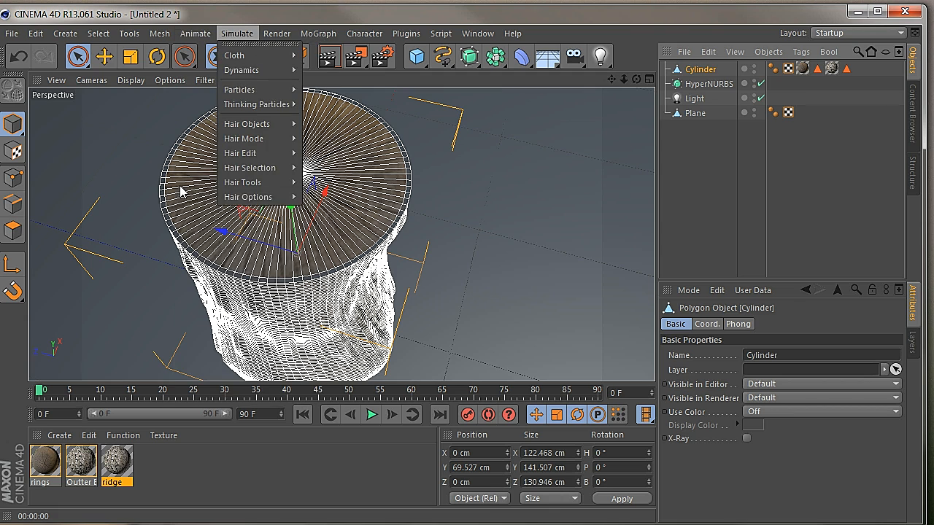
{"action": "left_click", "coordinate": [15, 232]}
{"action": "left_click", "coordinate": [15, 232]}
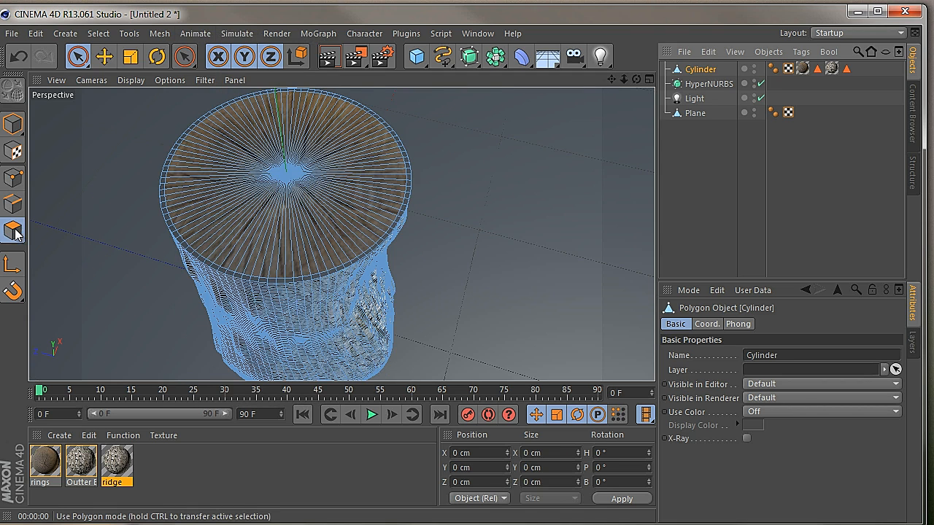
{"action": "left_click", "coordinate": [100, 34]}
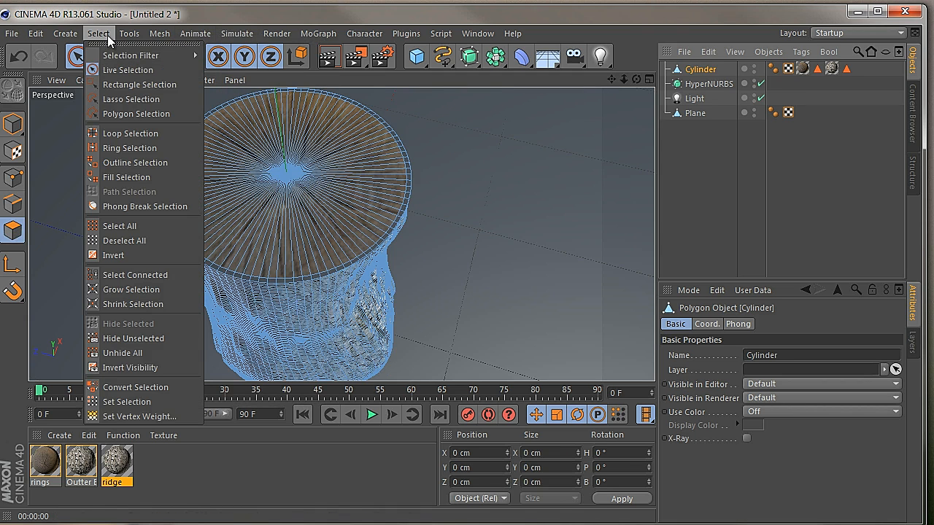
{"action": "left_click", "coordinate": [129, 131]}
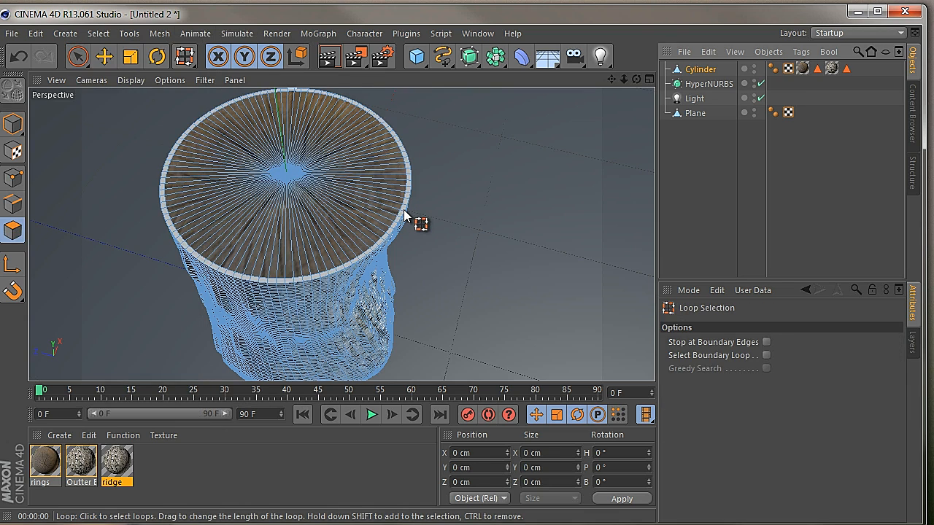
{"action": "left_click", "coordinate": [404, 210]}
Apply the ridge material to the selected rim polygons and render the view to check the bark edge
{"action": "left_click_drag", "start_coordinate": [625, 79], "coordinate": [414, 309]}
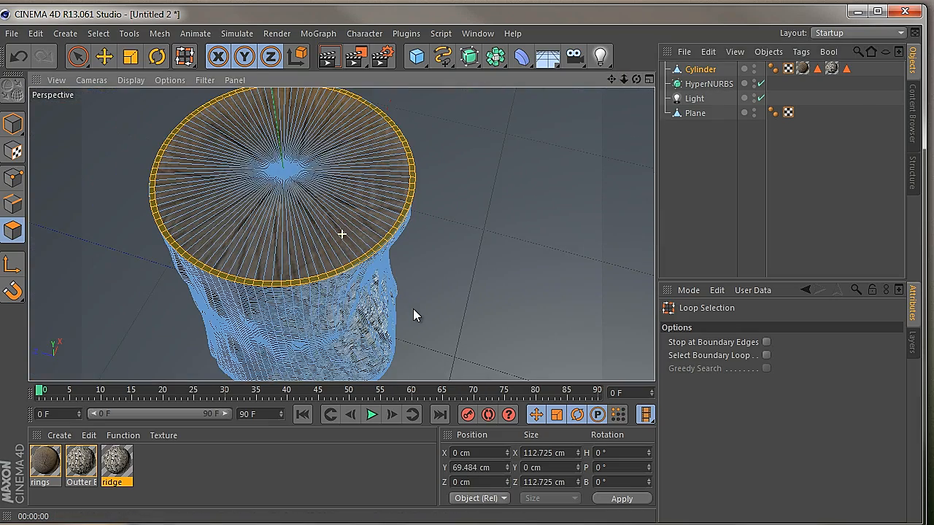
{"action": "left_click_drag", "start_coordinate": [123, 473], "coordinate": [381, 250]}
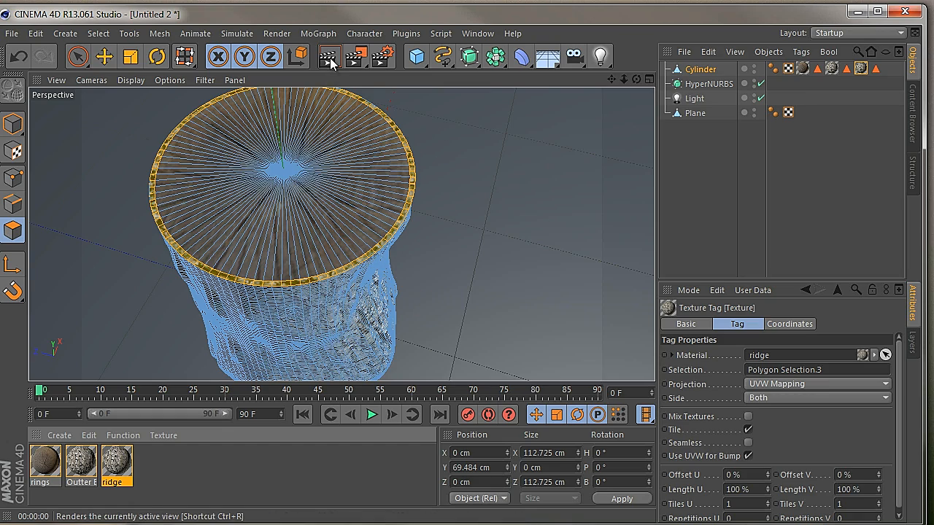
{"action": "left_click", "coordinate": [330, 58]}
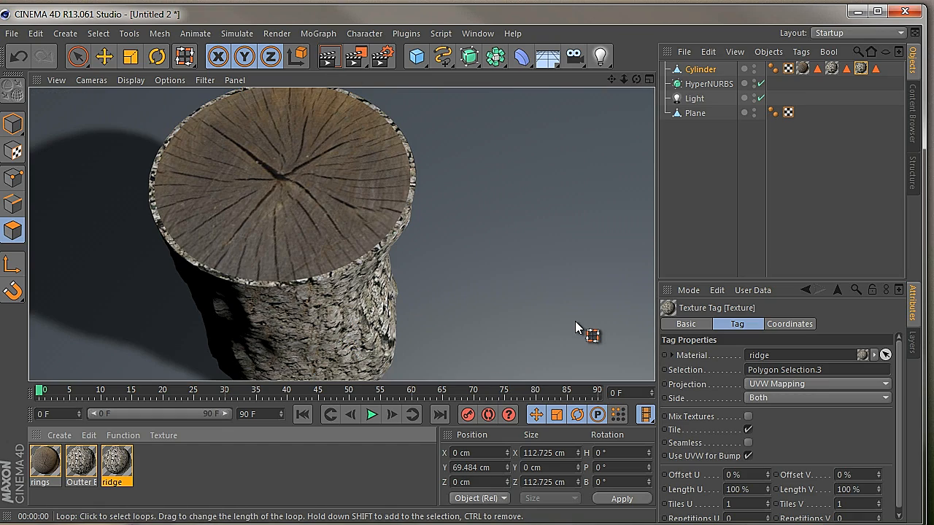
Set the rim's ridge texture to Flat projection with 5 tiles in both U and V
{"action": "left_click_drag", "start_coordinate": [637, 79], "coordinate": [412, 309]}
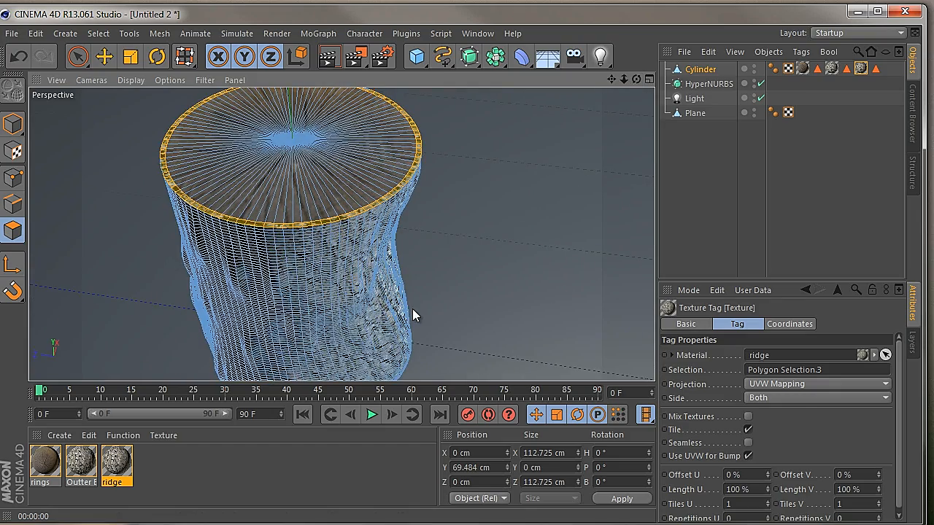
{"action": "left_click", "coordinate": [805, 384]}
{"action": "left_click", "coordinate": [778, 427]}
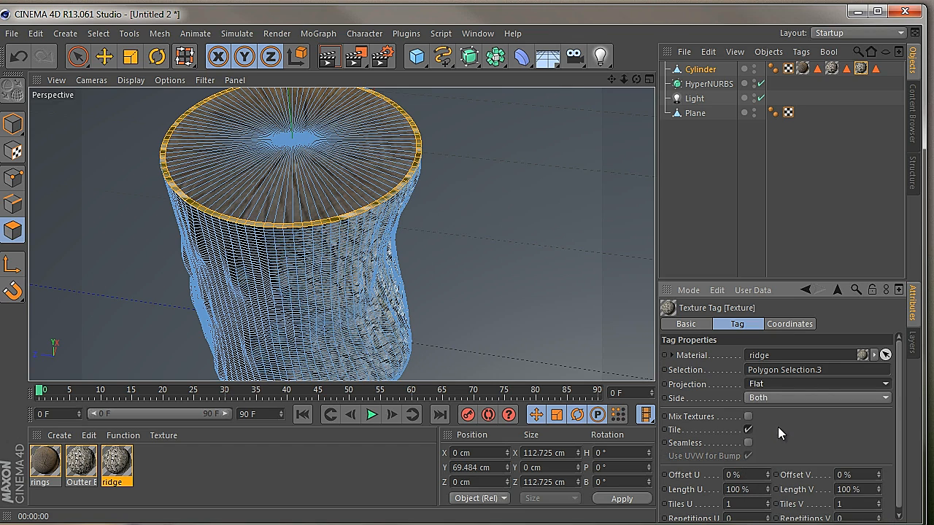
{"action": "left_click_drag", "start_coordinate": [902, 436], "coordinate": [902, 480]}
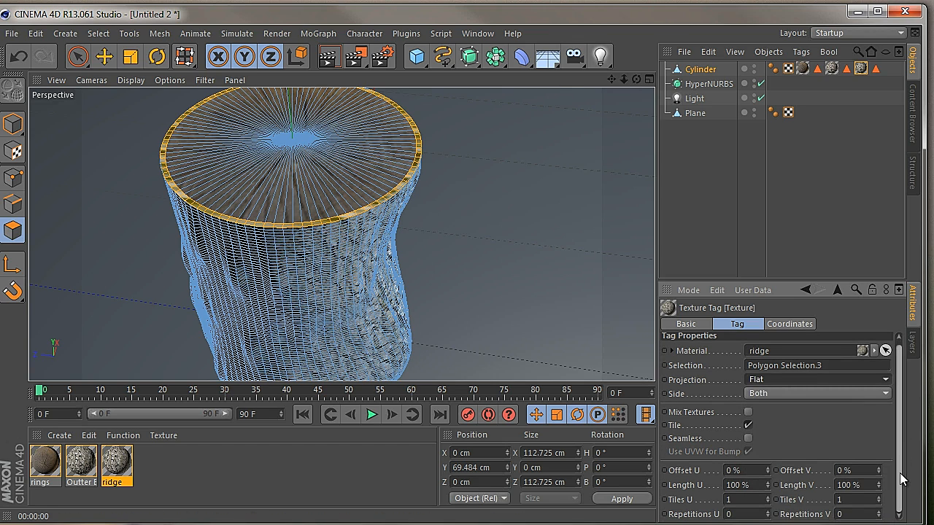
{"action": "left_click_drag", "start_coordinate": [756, 501], "coordinate": [684, 505]}
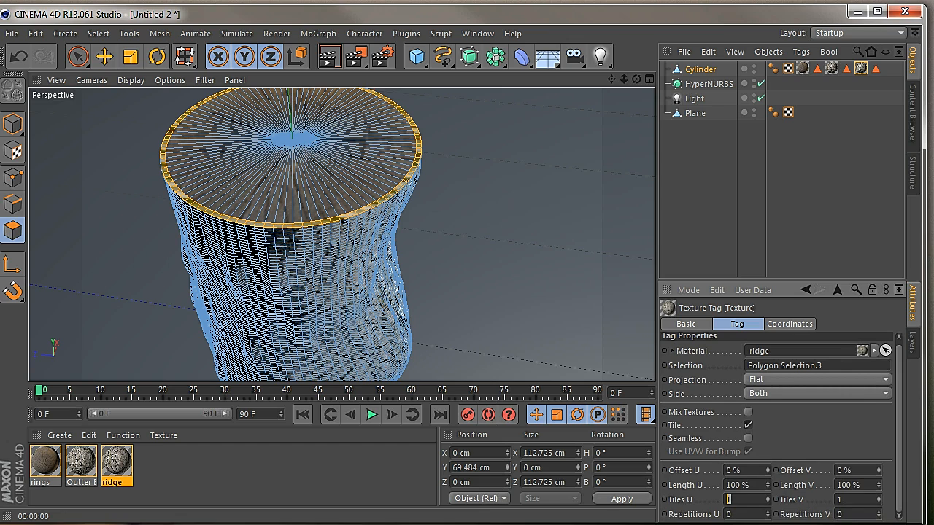
{"action": "left_click", "coordinate": [854, 501]}
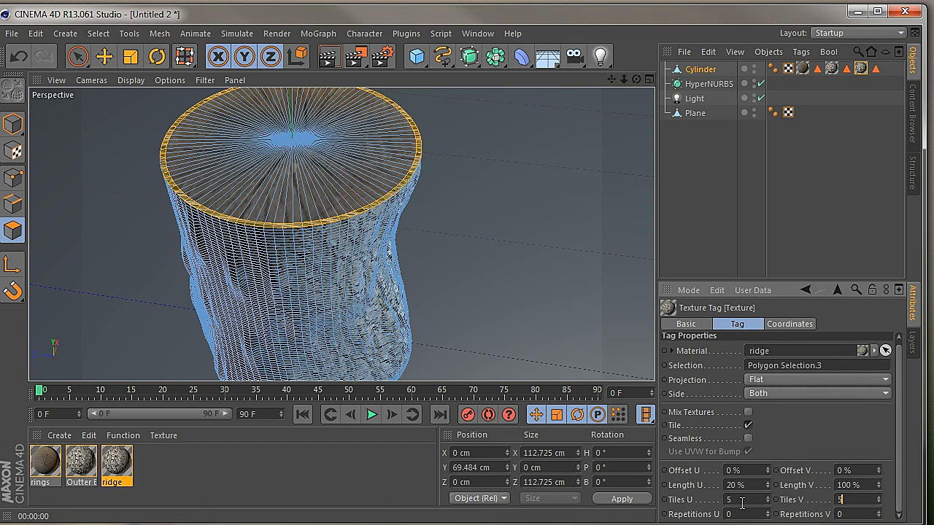
{"action": "left_click", "coordinate": [742, 503]}
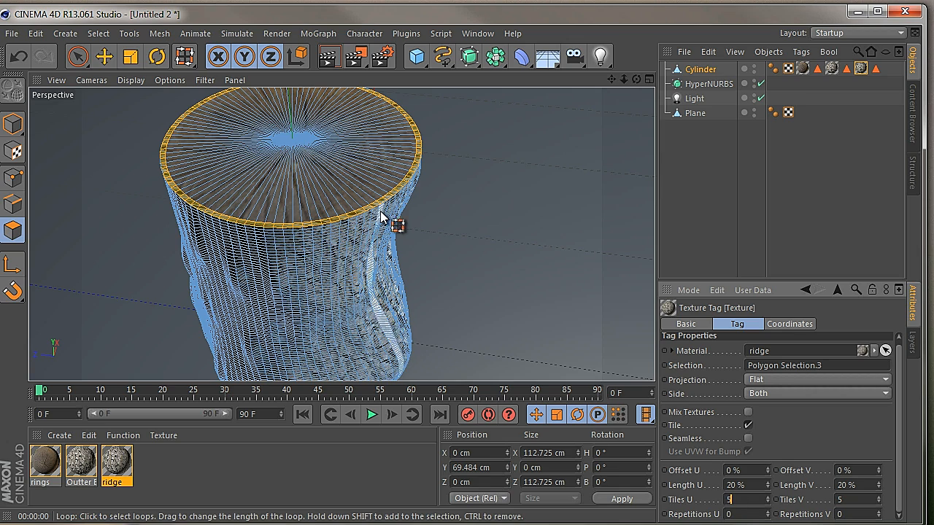
Render the log from a distance and closer up to examine the retiled bark rim
{"action": "left_click", "coordinate": [328, 57]}
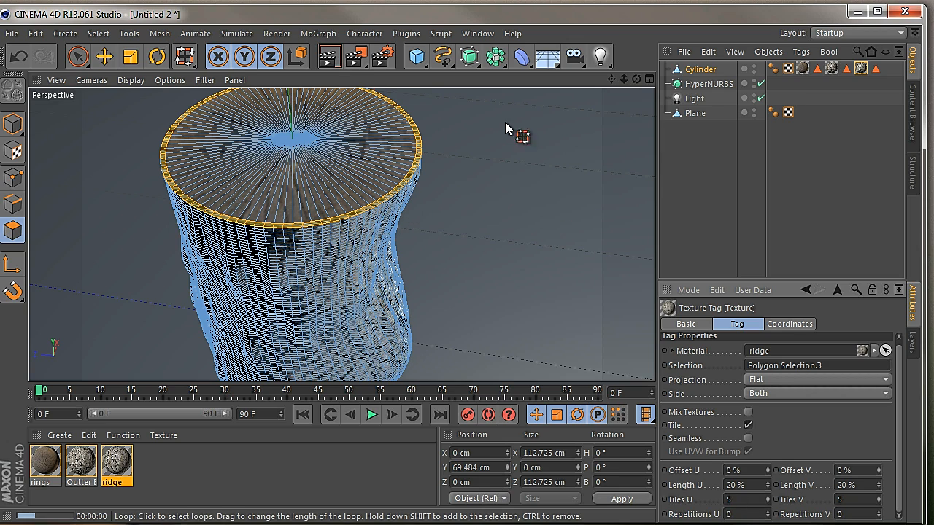
{"action": "left_click_drag", "start_coordinate": [637, 81], "coordinate": [412, 310]}
{"action": "left_click_drag", "start_coordinate": [626, 82], "coordinate": [412, 310]}
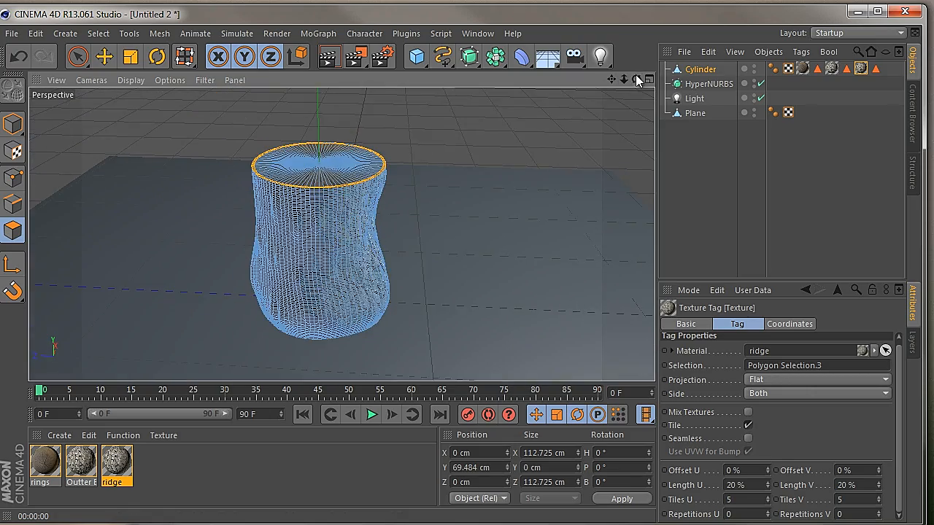
{"action": "left_click", "coordinate": [328, 57]}
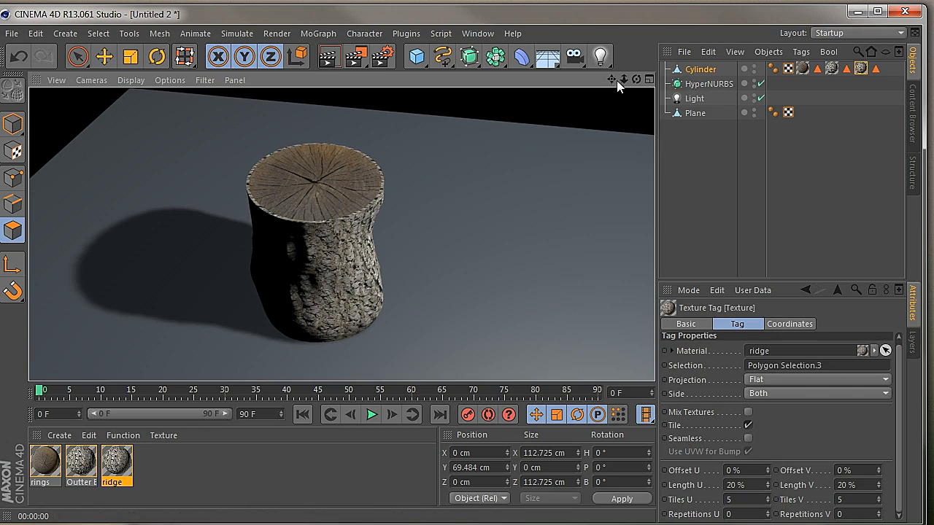
{"action": "left_click_drag", "start_coordinate": [617, 80], "coordinate": [413, 308]}
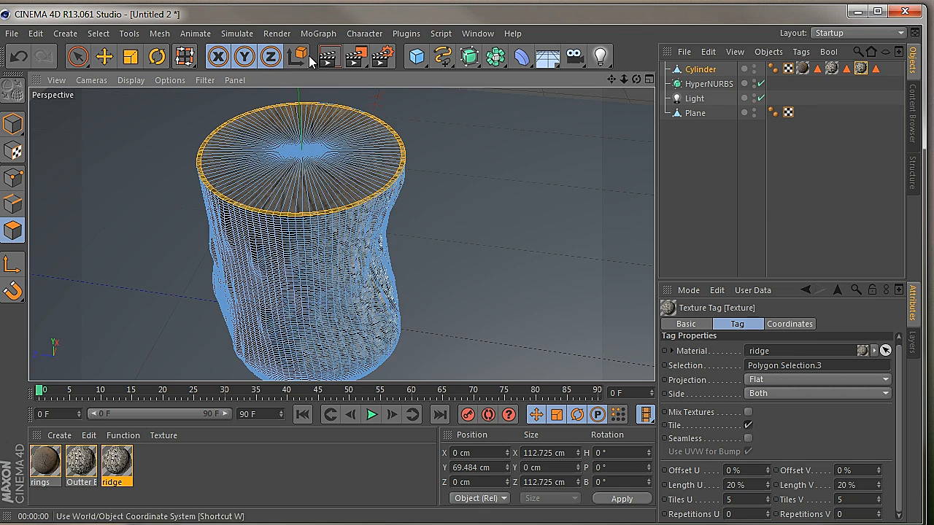
{"action": "left_click", "coordinate": [328, 56]}
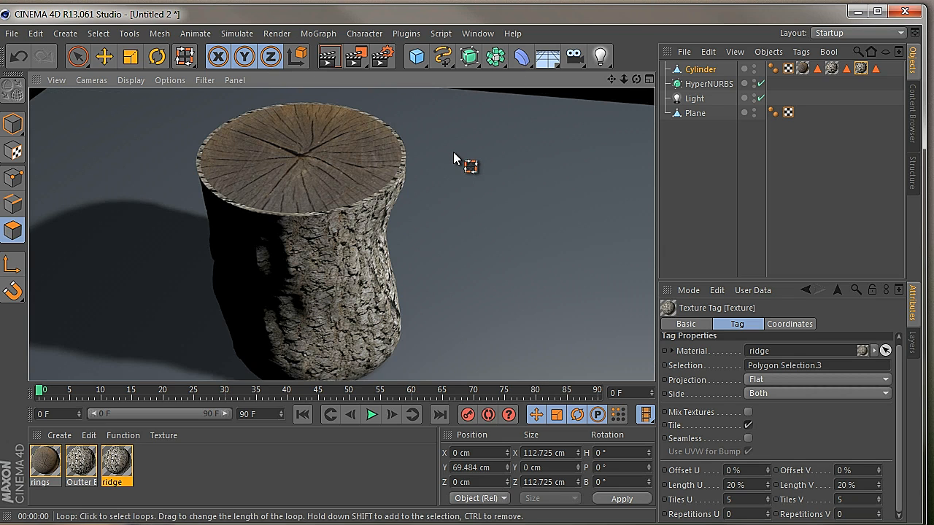
Add the Ambient Occlusion effect to the render settings with its default values
{"action": "left_click", "coordinate": [384, 57]}
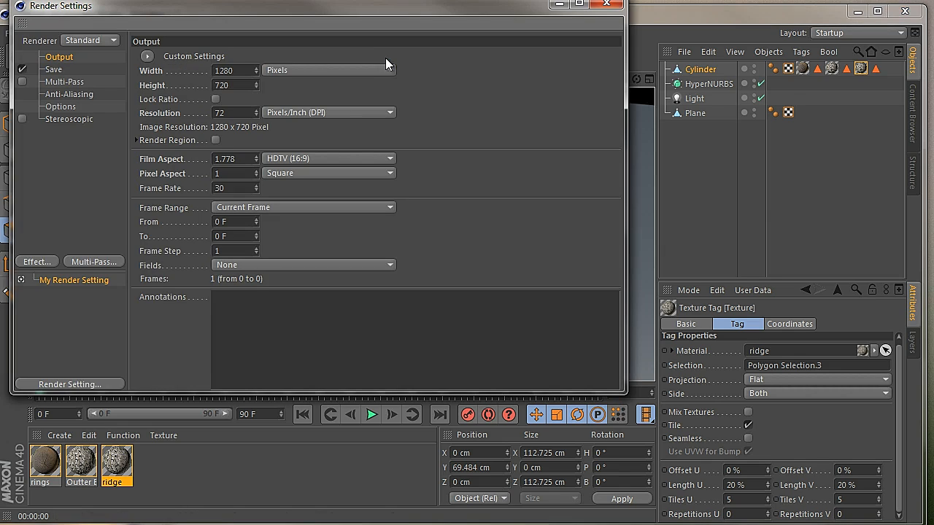
{"action": "left_click", "coordinate": [45, 264]}
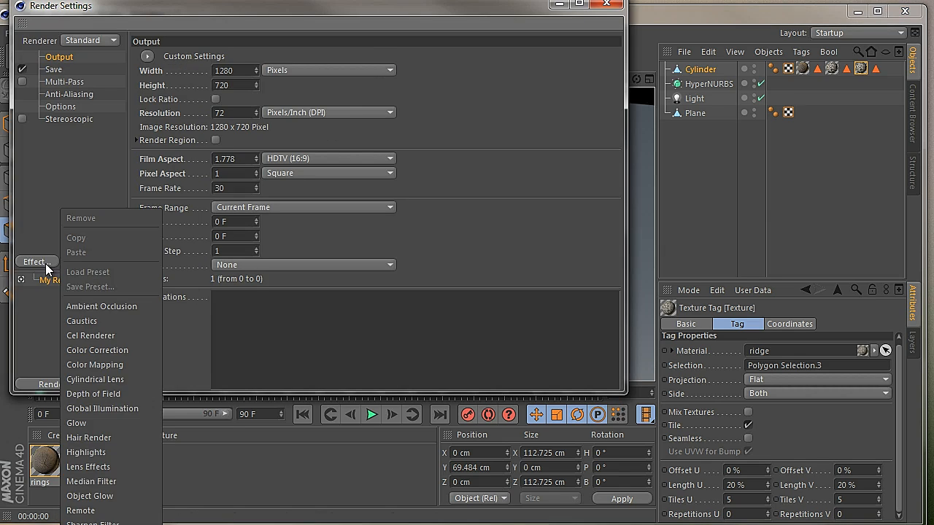
{"action": "left_click", "coordinate": [83, 302]}
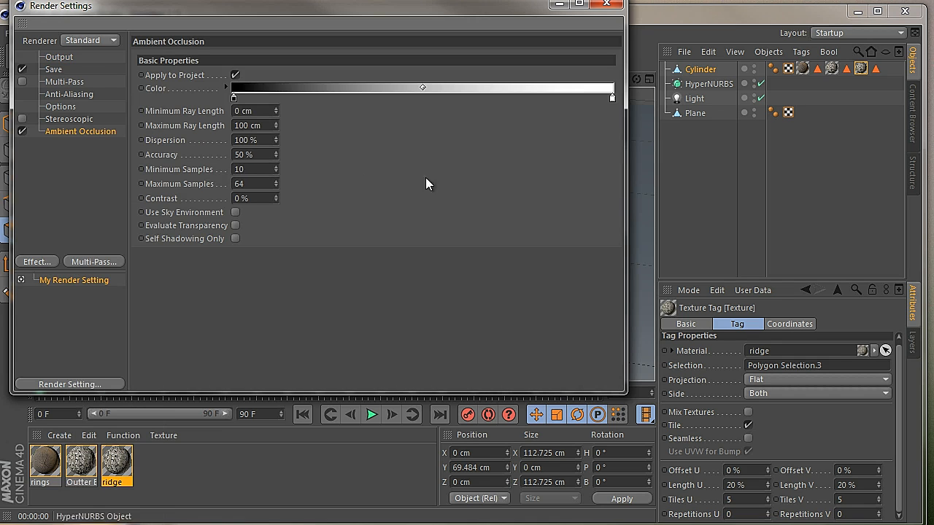
{"action": "left_click", "coordinate": [611, 6]}
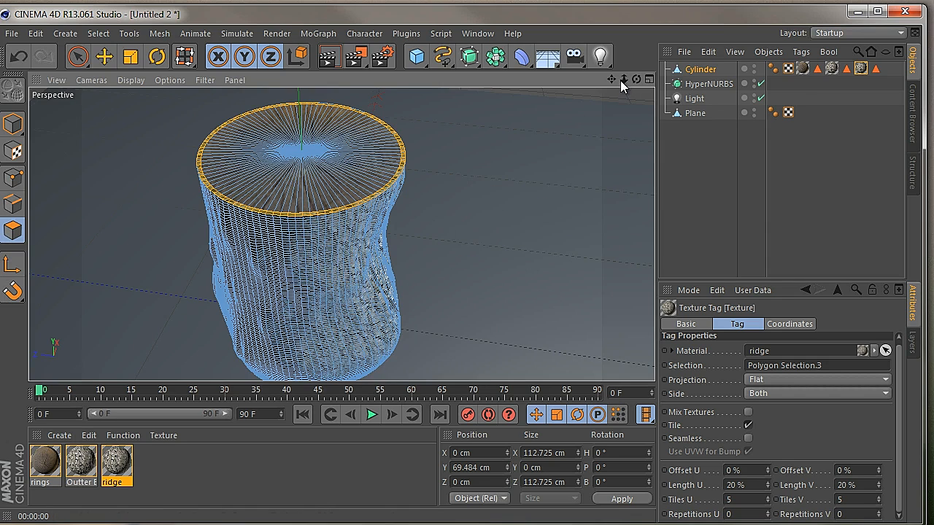
Render the log from several angles and distances to examine the ambient occlusion shading on the bark and floor
{"action": "left_click_drag", "start_coordinate": [622, 81], "coordinate": [412, 308]}
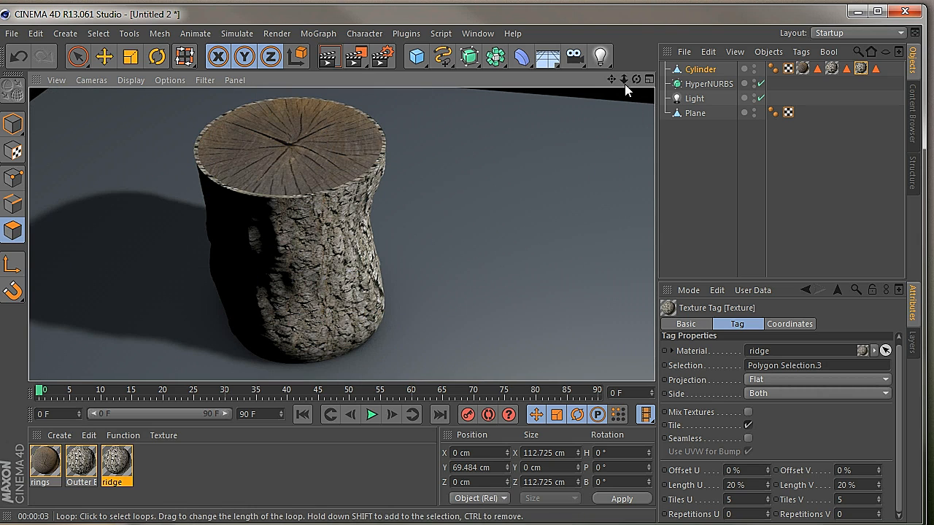
{"action": "left_click_drag", "start_coordinate": [637, 79], "coordinate": [413, 308]}
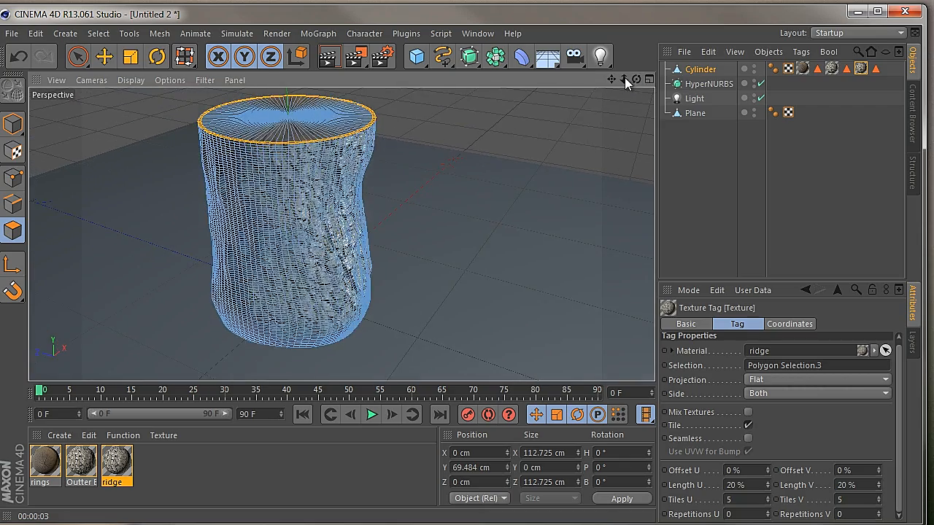
{"action": "left_click_drag", "start_coordinate": [624, 77], "coordinate": [413, 309]}
{"action": "left_click_drag", "start_coordinate": [618, 79], "coordinate": [413, 308]}
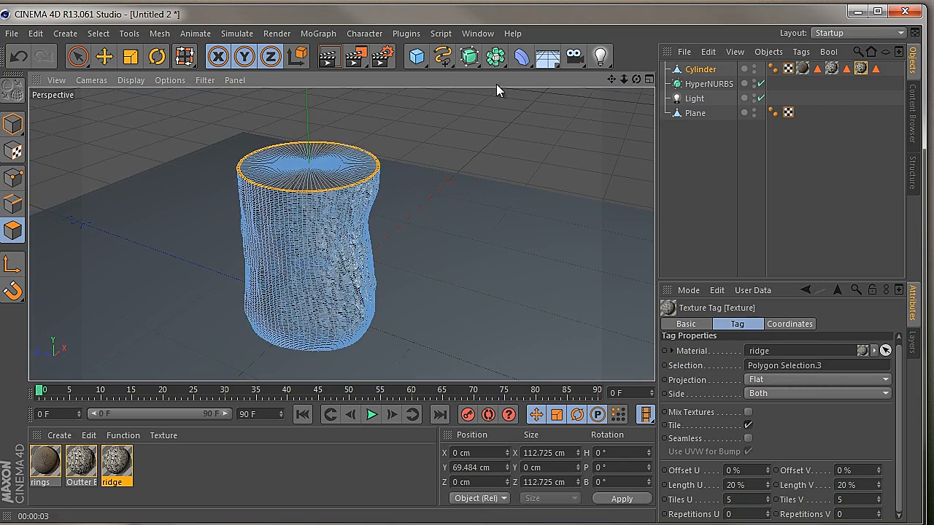
{"action": "left_click", "coordinate": [329, 56]}
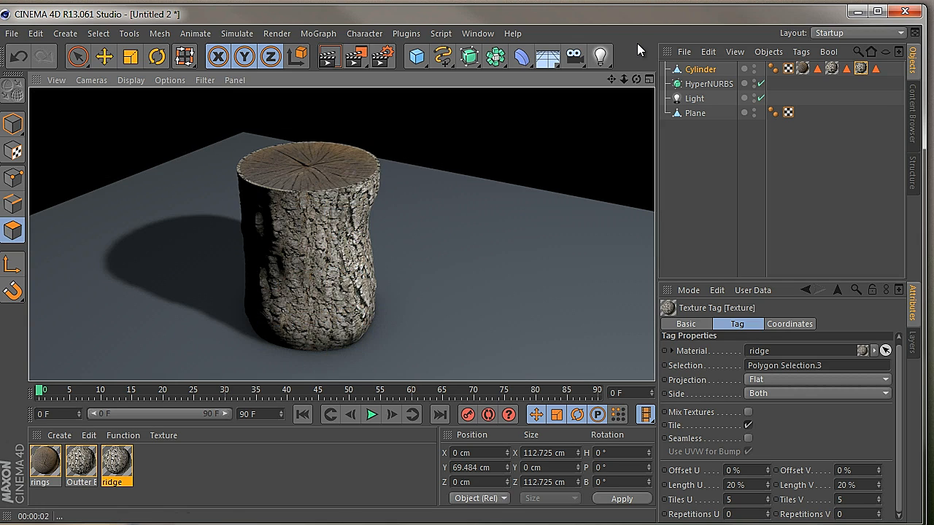
{"action": "left_click", "coordinate": [412, 309]}
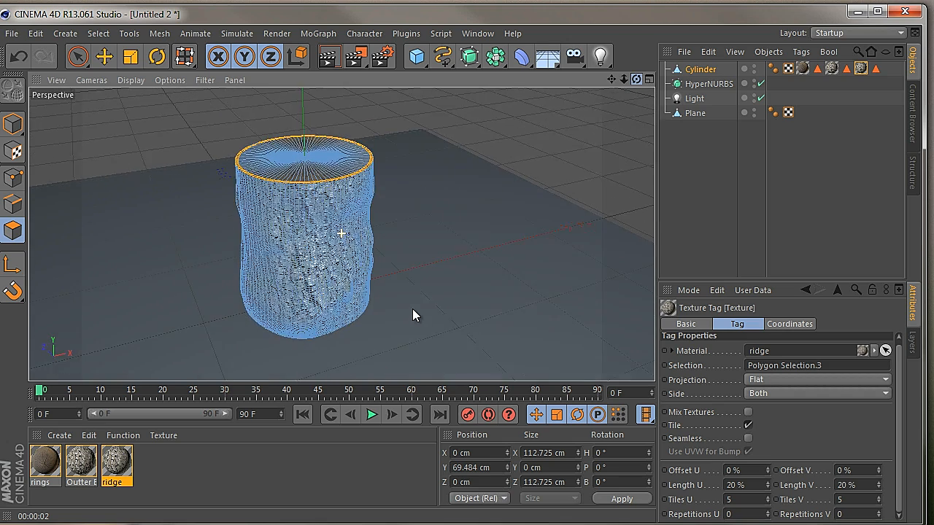
{"action": "left_click", "coordinate": [328, 59]}
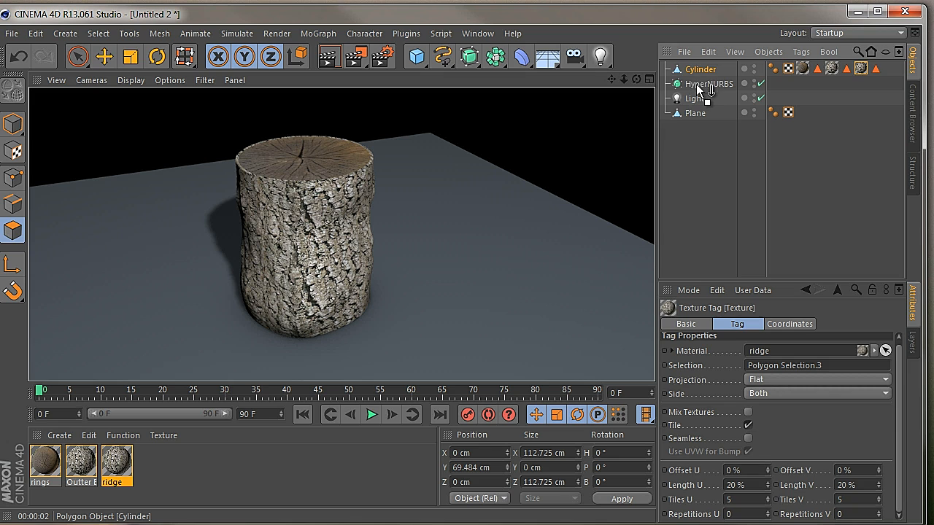
Place the Cylinder back inside the HyperNURBS, return to model mode and render the smoothed log
{"action": "left_click_drag", "start_coordinate": [696, 84], "coordinate": [701, 84]}
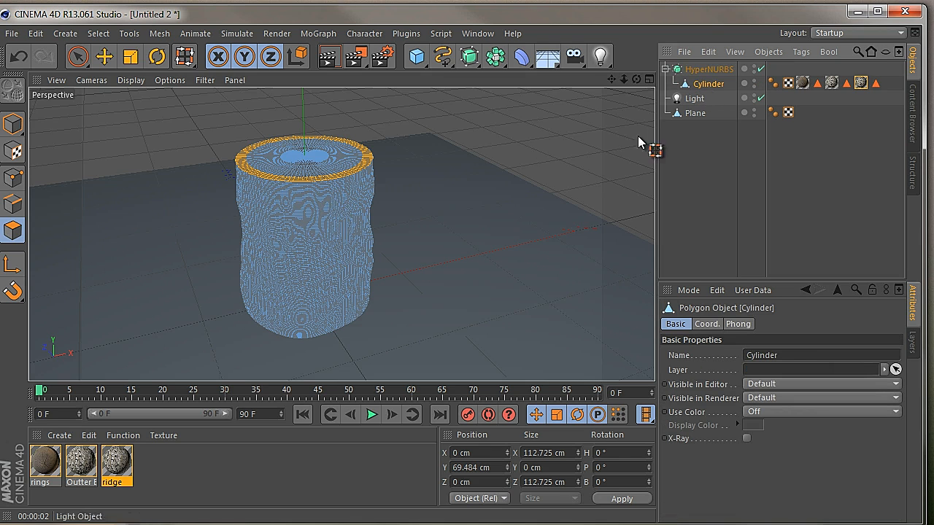
{"action": "left_click", "coordinate": [13, 123]}
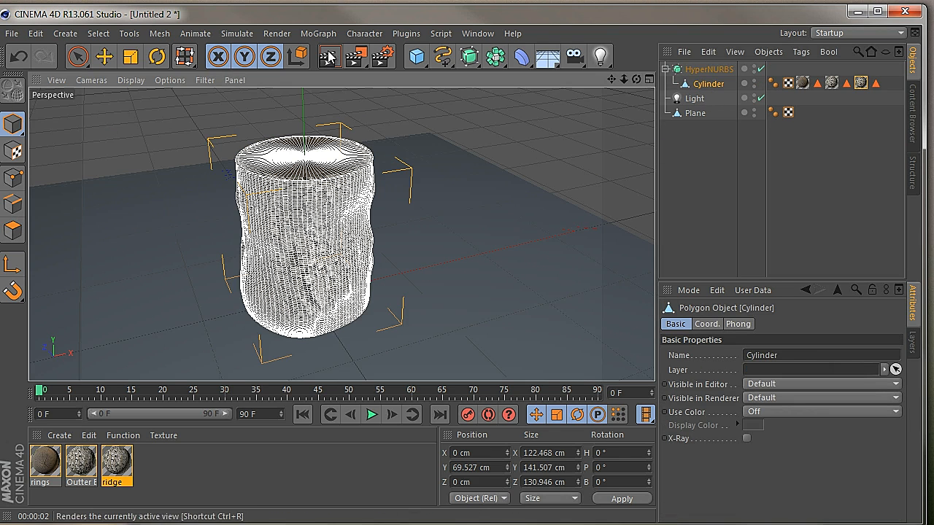
{"action": "left_click", "coordinate": [329, 57]}
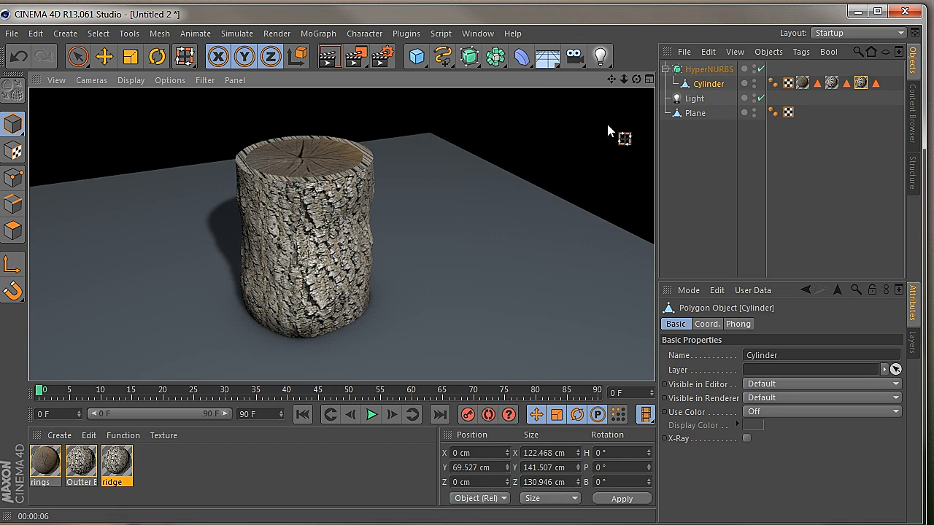
{"action": "left_click_drag", "start_coordinate": [637, 79], "coordinate": [413, 313]}
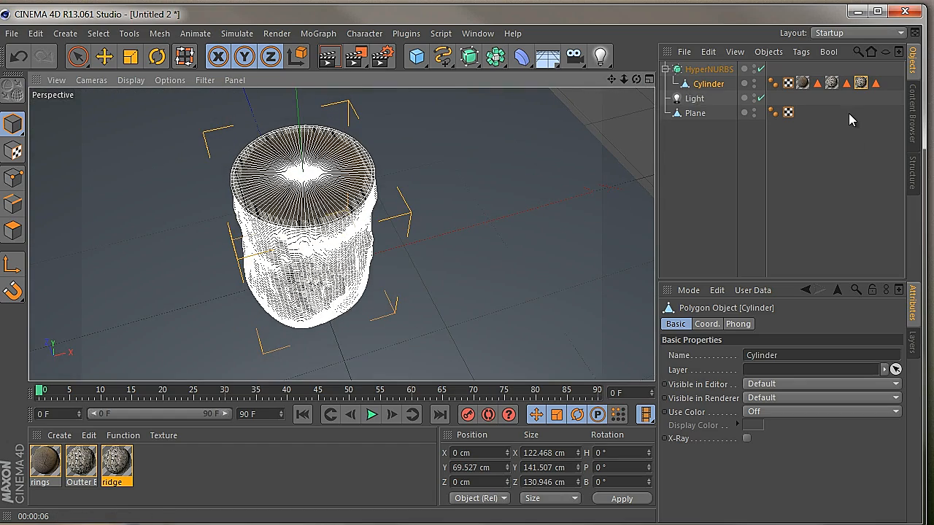
Set the projection of the Cylinder's ridge texture tag to Frontal
{"action": "left_click", "coordinate": [861, 83]}
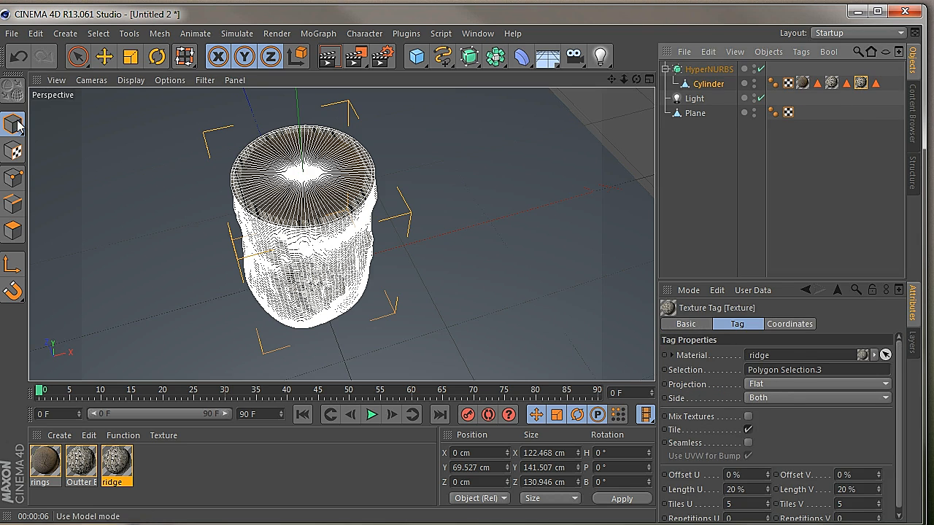
{"action": "left_click", "coordinate": [79, 57]}
{"action": "left_click", "coordinate": [582, 124]}
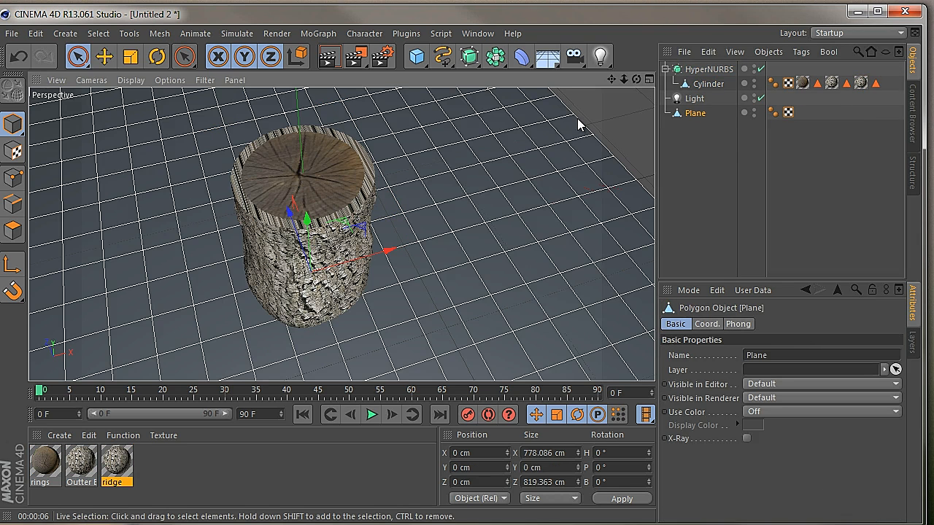
{"action": "left_click", "coordinate": [861, 83]}
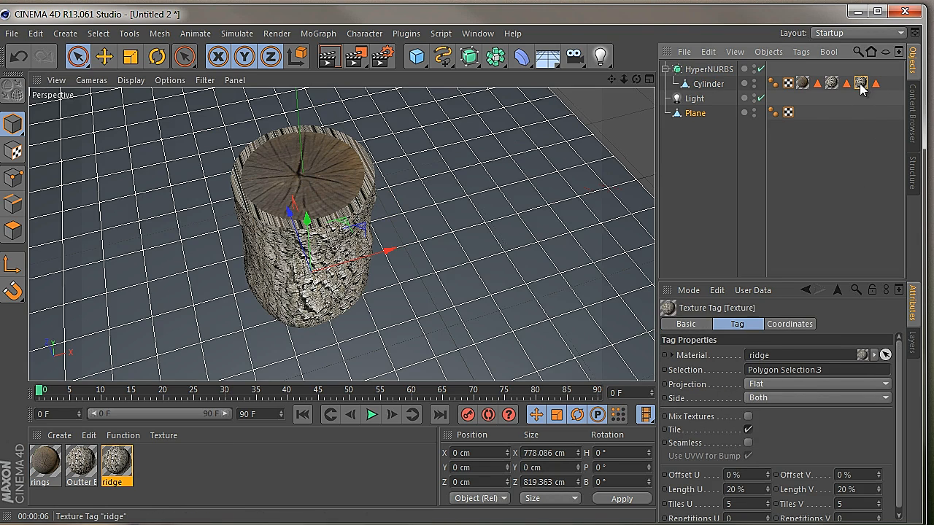
{"action": "left_click", "coordinate": [795, 385]}
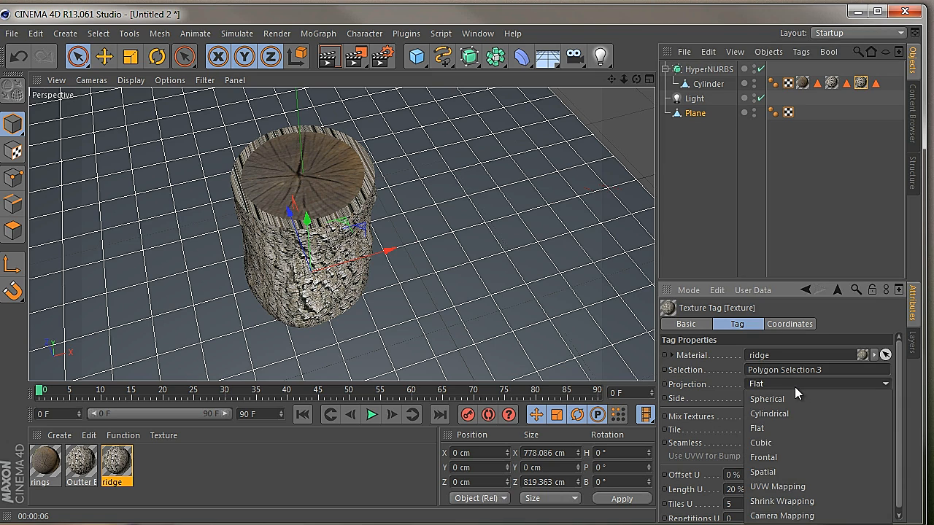
{"action": "left_click", "coordinate": [774, 455]}
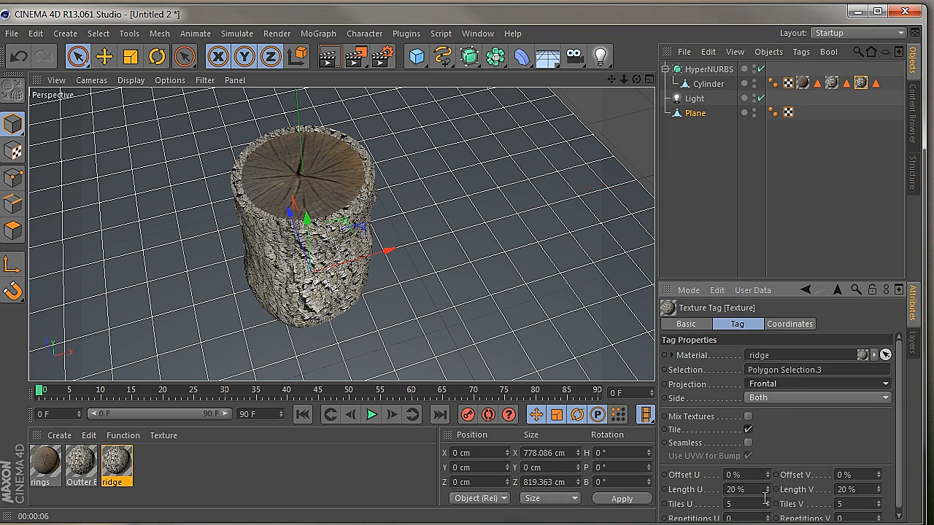
Render the log from several angles to examine the frontally projected bark rim
{"action": "left_click_drag", "start_coordinate": [626, 79], "coordinate": [413, 314]}
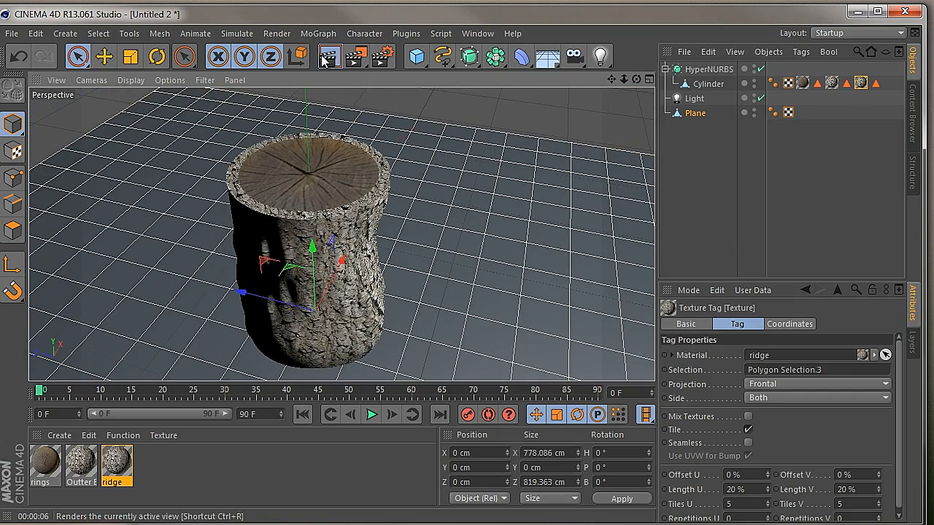
{"action": "left_click", "coordinate": [325, 60]}
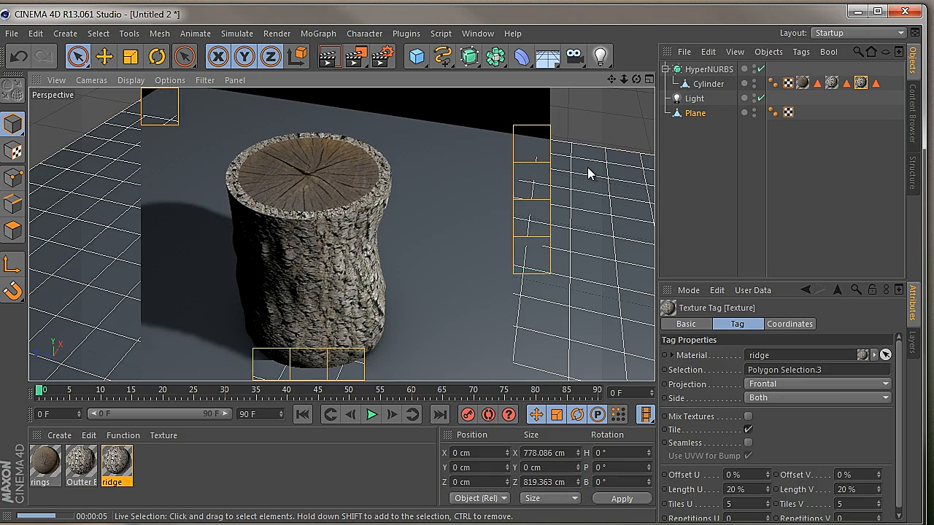
{"action": "left_click_drag", "start_coordinate": [637, 80], "coordinate": [413, 308]}
{"action": "left_click", "coordinate": [324, 60]}
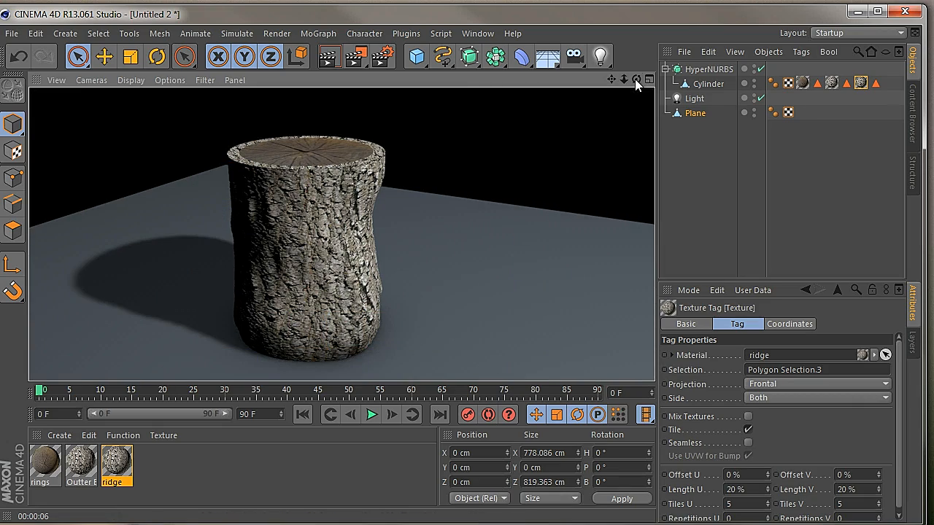
{"action": "left_click", "coordinate": [634, 79]}
Try UVW Mapping as the ridge texture's projection and render the log
{"action": "left_click", "coordinate": [788, 383]}
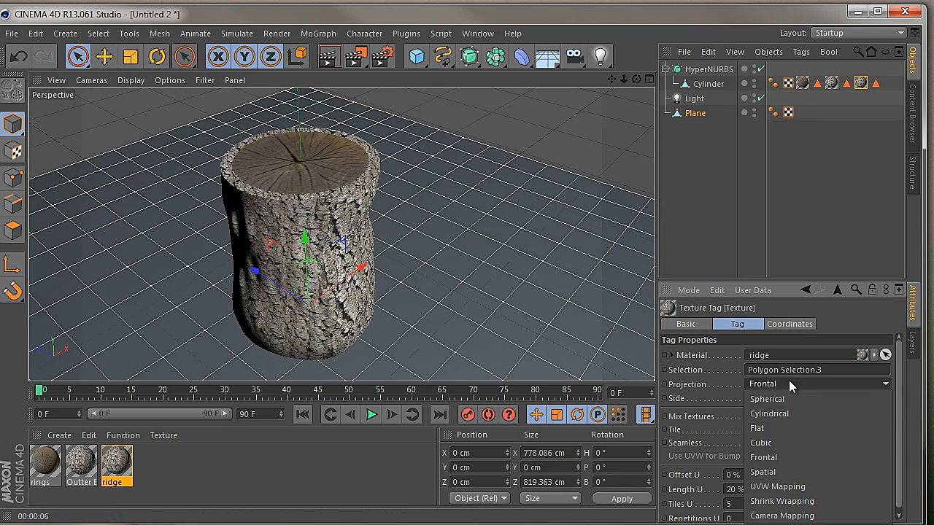
{"action": "left_click", "coordinate": [788, 486]}
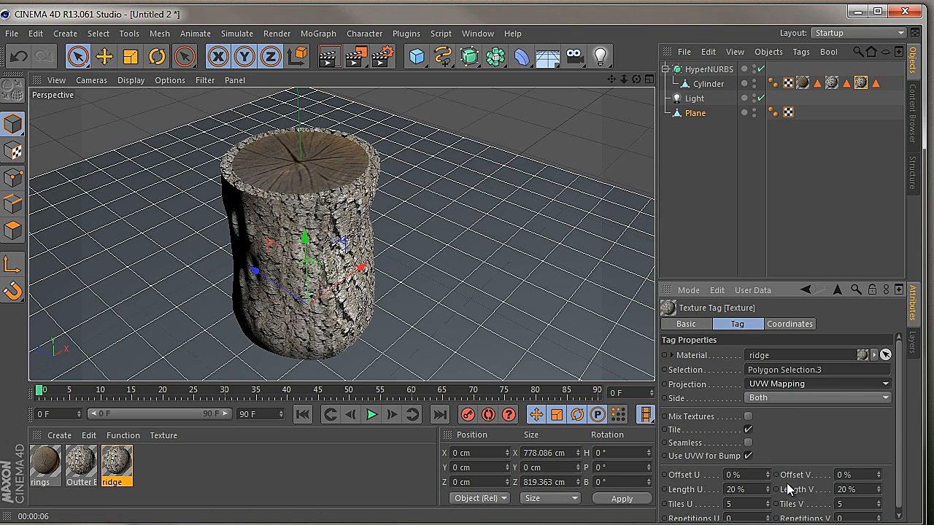
{"action": "left_click", "coordinate": [327, 56]}
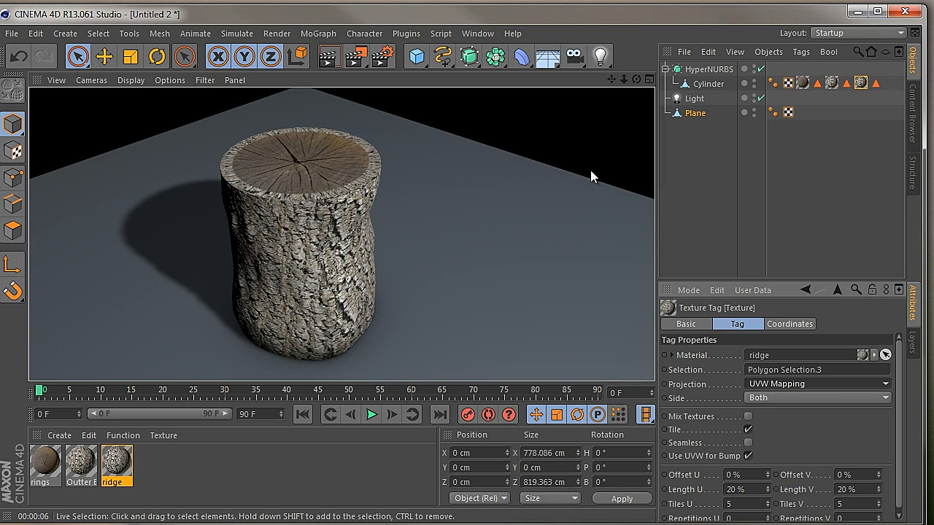
Try the Cylindrical and Flat projections on the ridge texture
{"action": "left_click", "coordinate": [800, 400]}
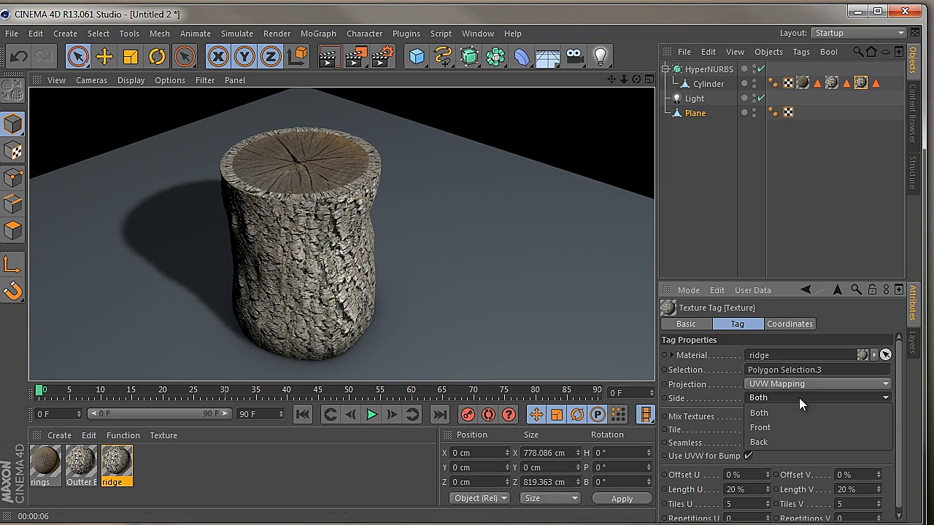
{"action": "left_click", "coordinate": [810, 383]}
{"action": "left_click", "coordinate": [810, 383]}
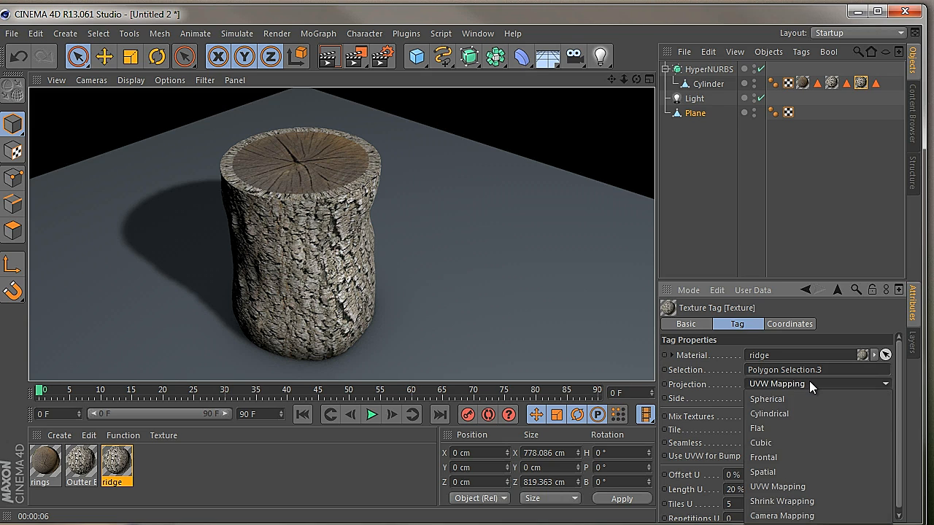
{"action": "left_click", "coordinate": [779, 413]}
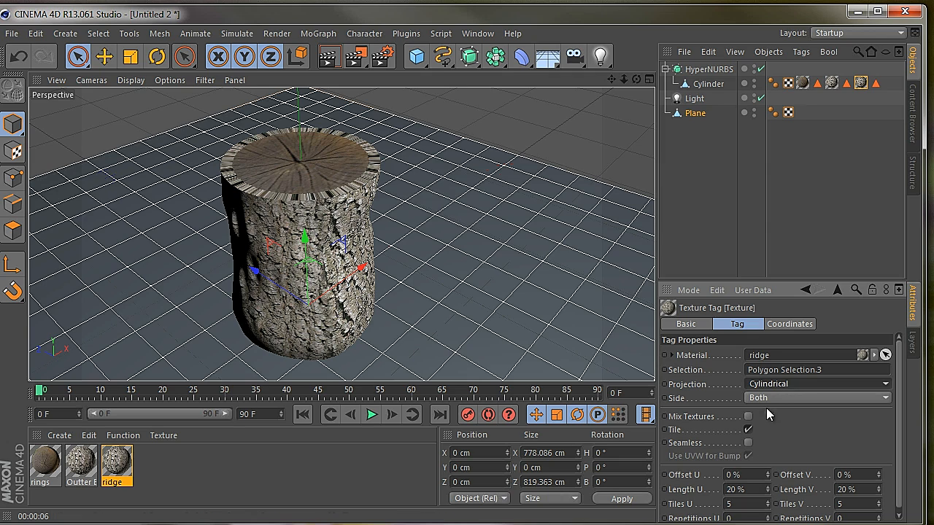
{"action": "left_click", "coordinate": [776, 385]}
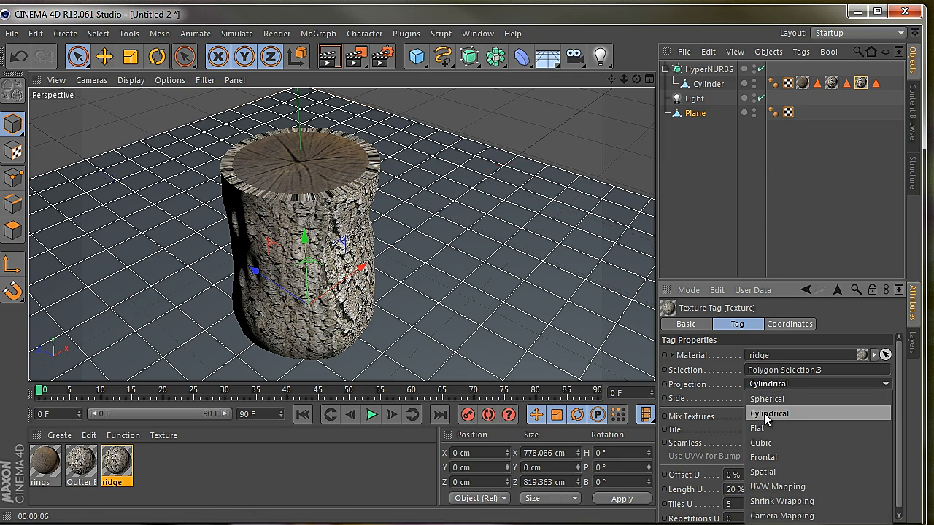
{"action": "left_click", "coordinate": [758, 430]}
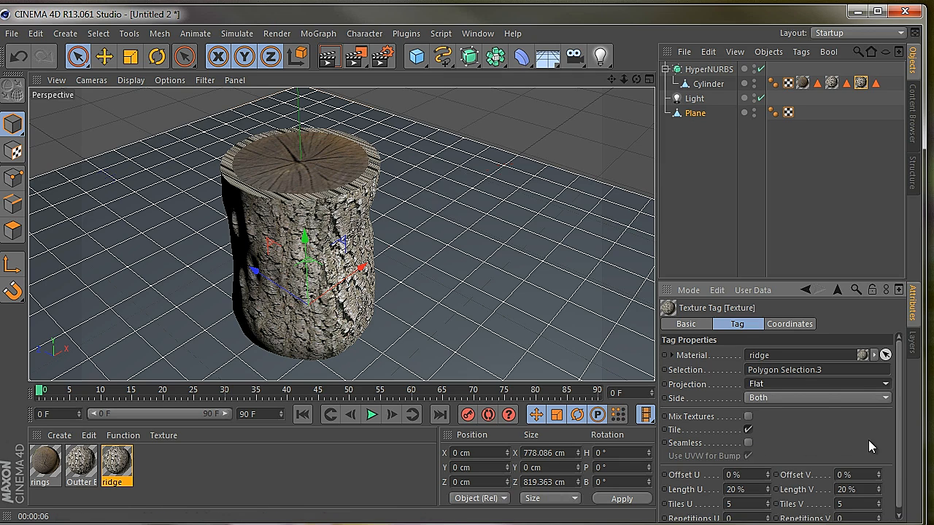
Set the ridge texture's projection to Spatial and render the log
{"action": "left_click", "coordinate": [806, 398]}
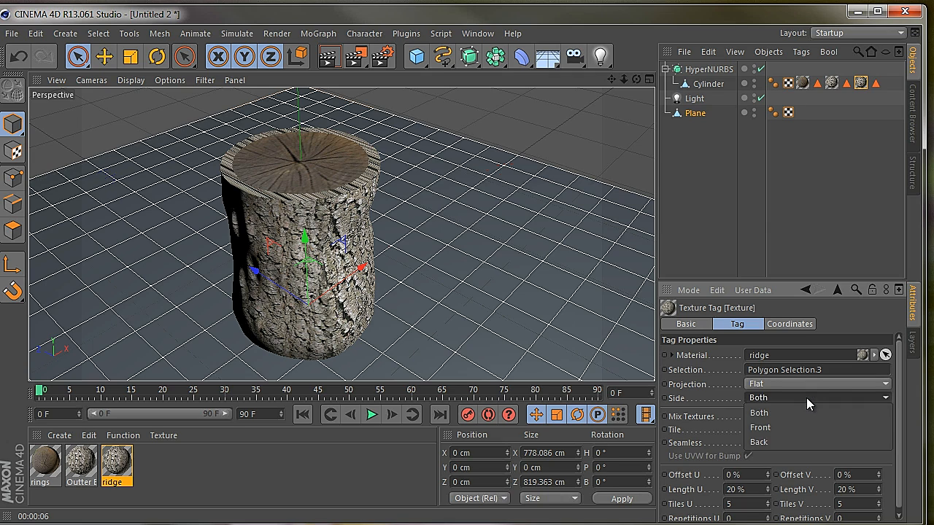
{"action": "left_click", "coordinate": [807, 378]}
{"action": "left_click", "coordinate": [808, 378]}
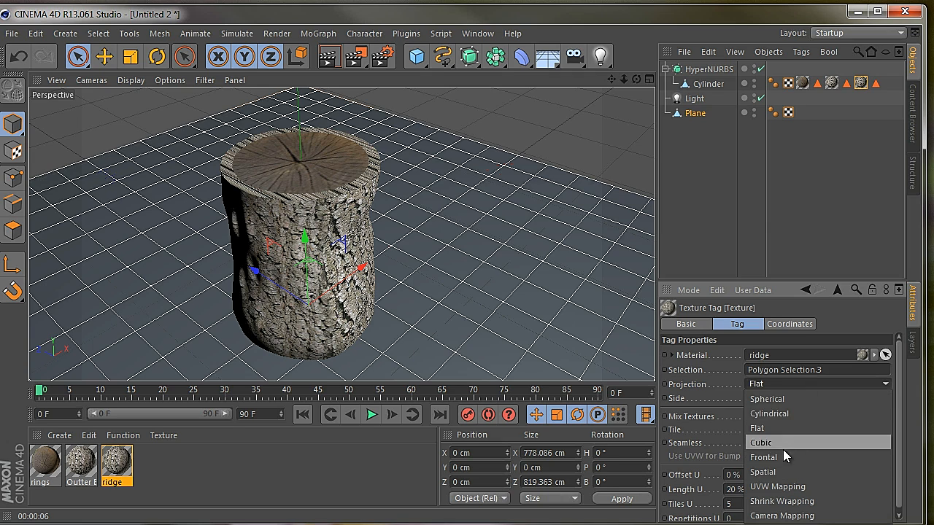
{"action": "left_click", "coordinate": [773, 466]}
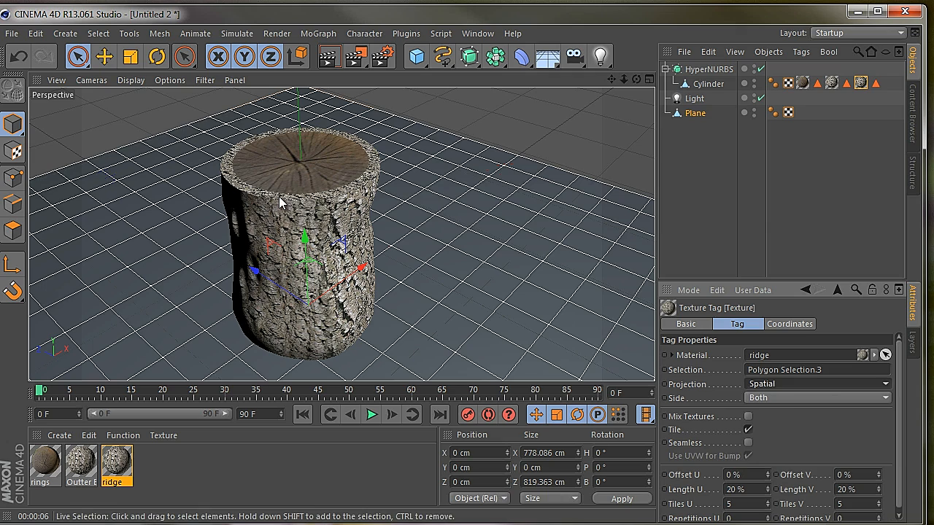
{"action": "left_click", "coordinate": [327, 56]}
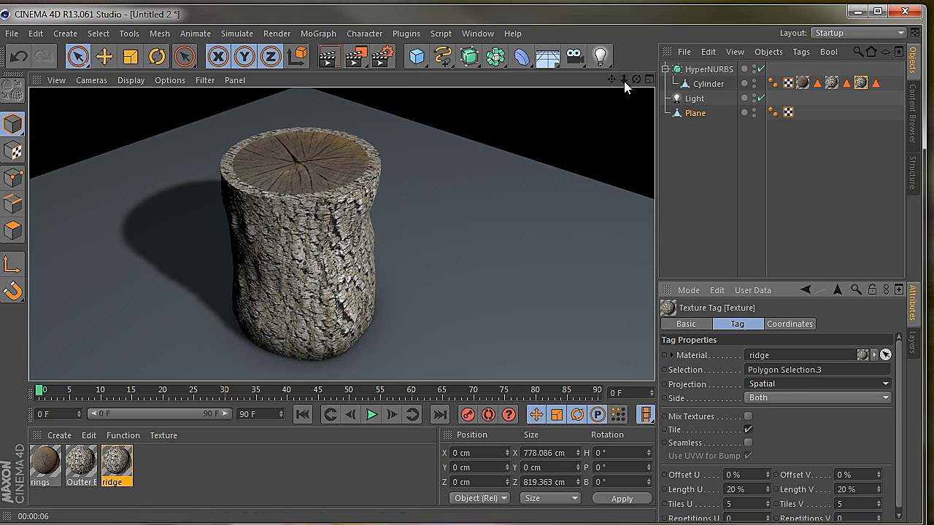
Duplicate the HyperNURBS log and move the copy along the Z axis to about -162 cm
{"action": "left_click_drag", "start_coordinate": [624, 79], "coordinate": [415, 314]}
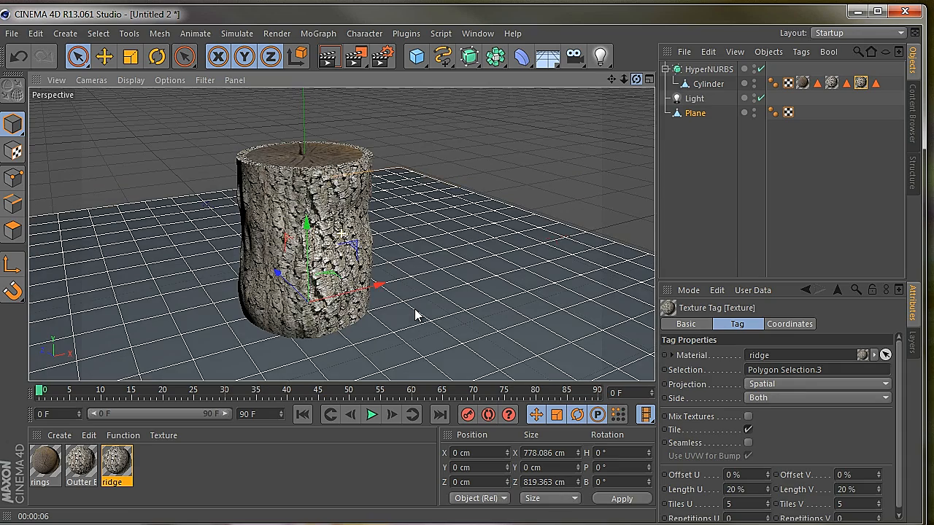
{"action": "left_click", "coordinate": [700, 69]}
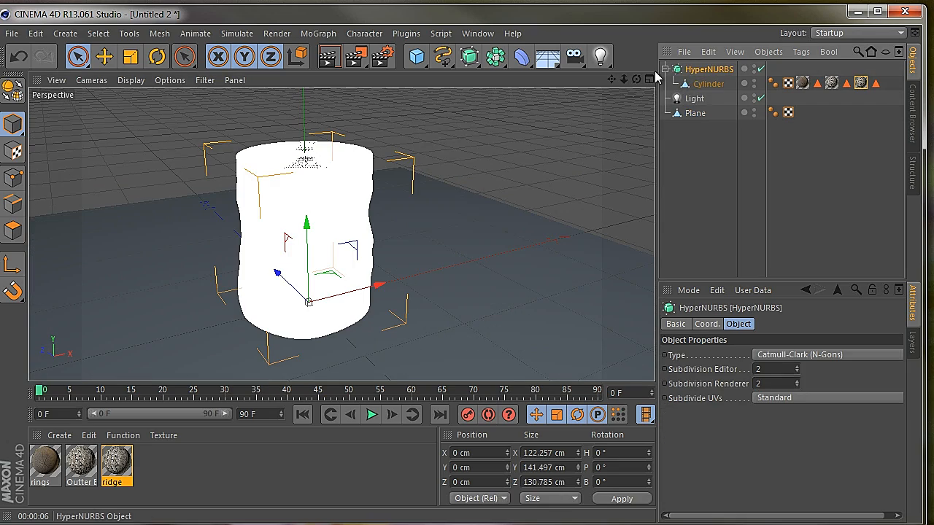
{"action": "left_click", "coordinate": [666, 69]}
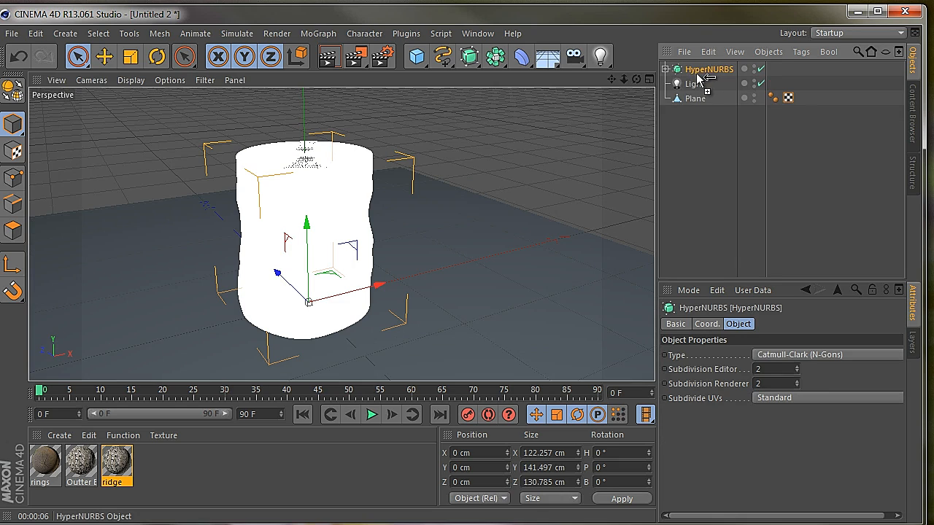
{"action": "left_click_drag", "start_coordinate": [698, 76], "coordinate": [710, 94], "text": "ctrl"}
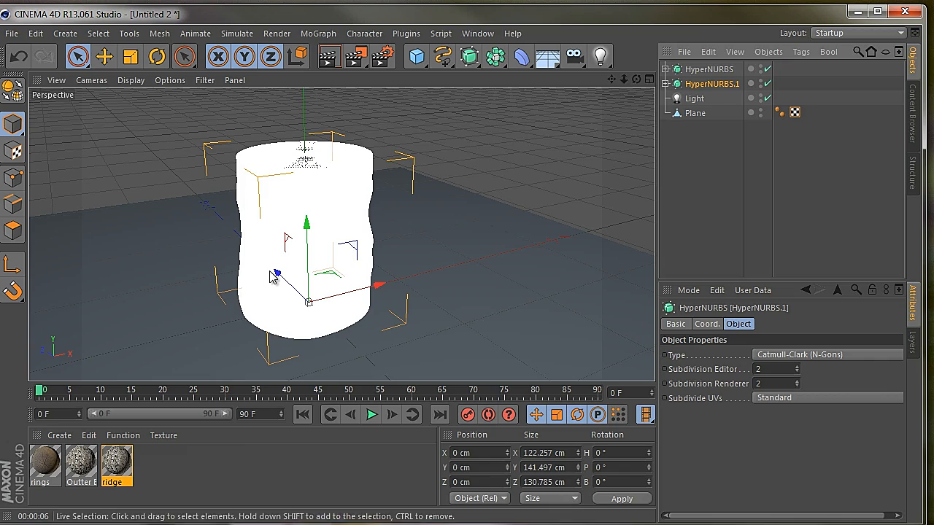
{"action": "left_click_drag", "start_coordinate": [275, 271], "coordinate": [397, 337]}
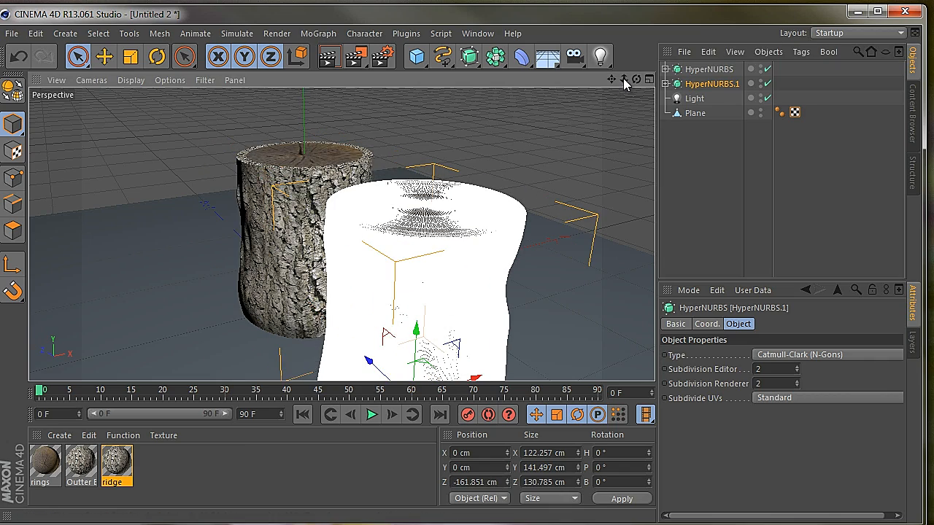
Scale the copied log down to about 52 cm in X, 41 cm in Y and 46 cm in Z
{"action": "left_click_drag", "start_coordinate": [624, 80], "coordinate": [445, 313]}
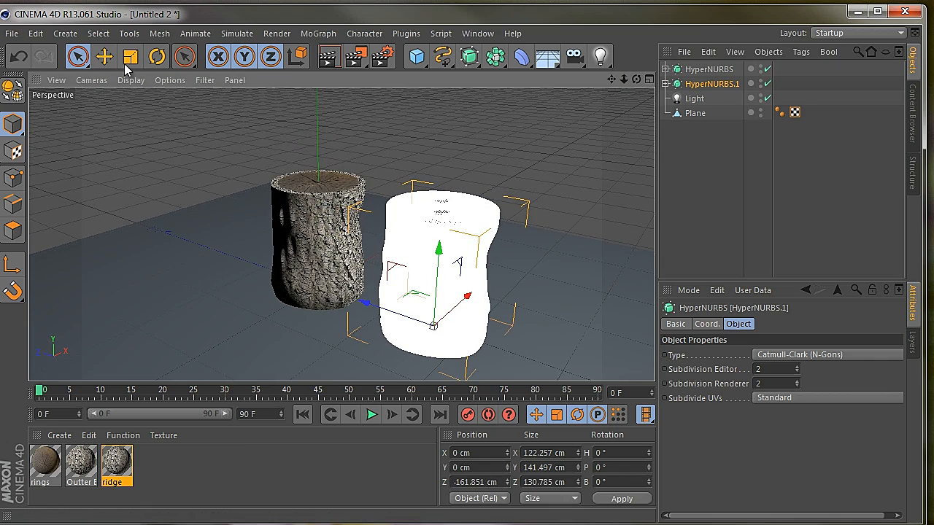
{"action": "left_click", "coordinate": [132, 58]}
{"action": "left_click_drag", "start_coordinate": [438, 250], "coordinate": [422, 322]}
{"action": "left_click_drag", "start_coordinate": [469, 294], "coordinate": [450, 315]}
{"action": "left_click_drag", "start_coordinate": [439, 252], "coordinate": [439, 278]}
{"action": "left_click_drag", "start_coordinate": [364, 305], "coordinate": [381, 307]}
Take the small Cylinder out of HyperNURBS.1 and delete the emptied HyperNURBS.1
{"action": "left_click", "coordinate": [665, 84]}
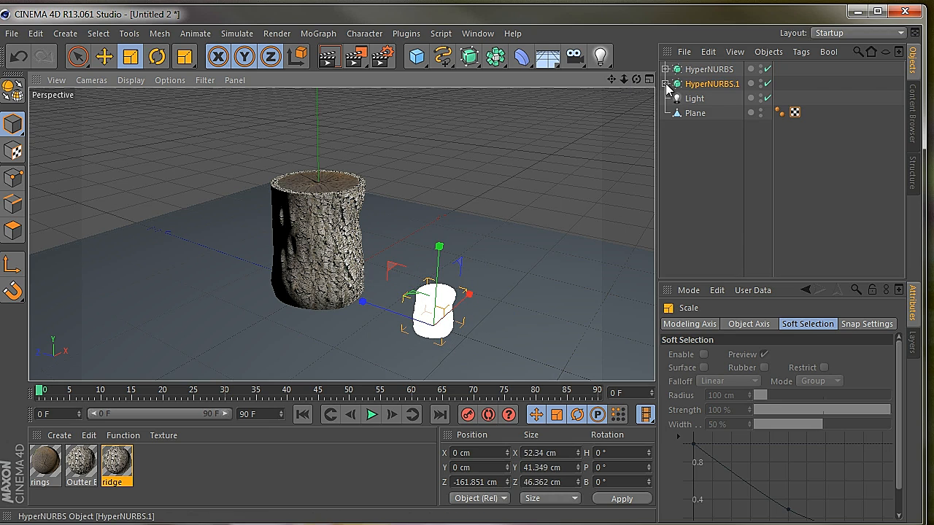
{"action": "left_click_drag", "start_coordinate": [699, 83], "coordinate": [699, 82]}
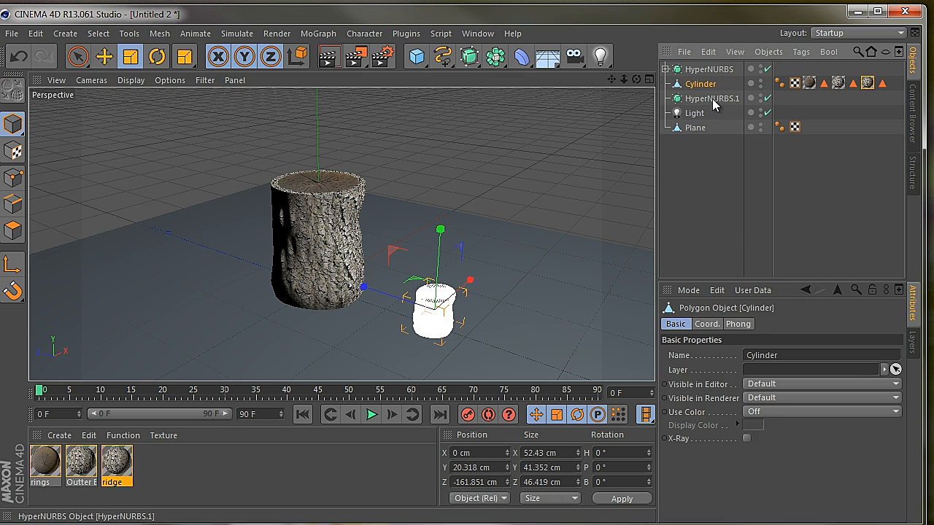
{"action": "left_click", "coordinate": [705, 99]}
{"action": "key", "text": "Delete"}
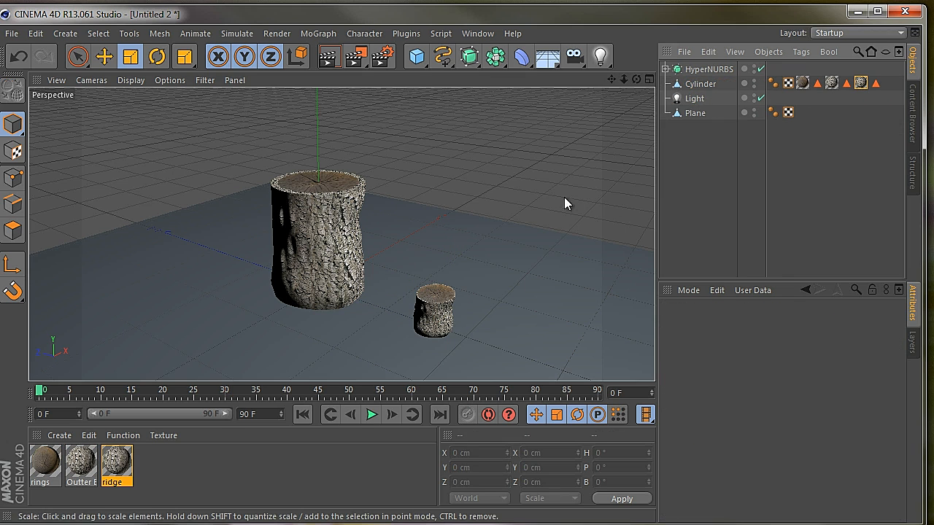
Narrow the small Cylinder to about 29 cm in X and 32 cm in Z, keeping its height
{"action": "mouse_move", "coordinate": [622, 83]}
{"action": "left_mouse_down"}
{"action": "mouse_move", "coordinate": [413, 308]}
{"action": "mouse_move", "coordinate": [611, 82]}
{"action": "left_mouse_up"}
{"action": "left_click", "coordinate": [686, 85]}
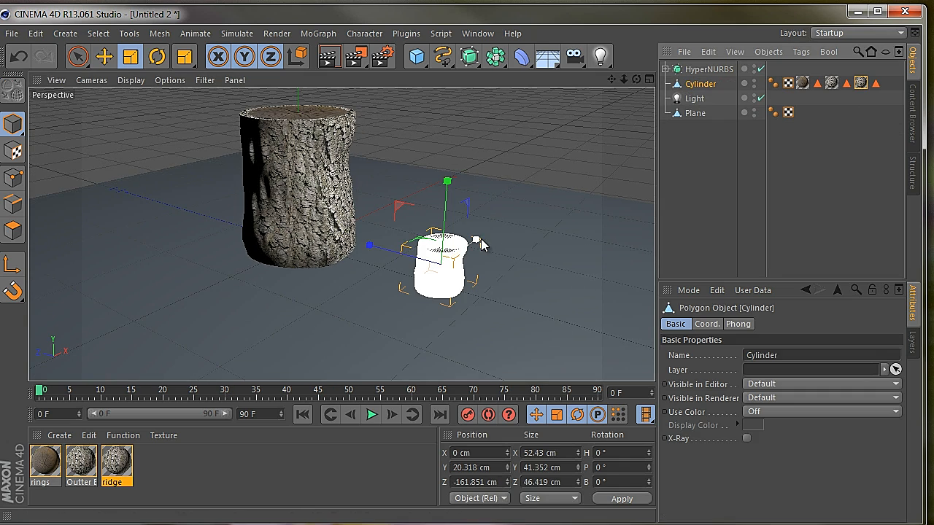
{"action": "left_click_drag", "start_coordinate": [481, 239], "coordinate": [469, 255]}
{"action": "left_click_drag", "start_coordinate": [386, 252], "coordinate": [392, 253]}
{"action": "mouse_move", "coordinate": [635, 82]}
{"action": "left_mouse_down"}
{"action": "mouse_move", "coordinate": [411, 313]}
{"action": "mouse_move", "coordinate": [635, 82]}
{"action": "left_mouse_up"}
{"action": "left_click_drag", "start_coordinate": [419, 321], "coordinate": [403, 326]}
Rotate the small Cylinder to a pitch of 75° so it lies nearly horizontal
{"action": "left_click_drag", "start_coordinate": [635, 80], "coordinate": [419, 313]}
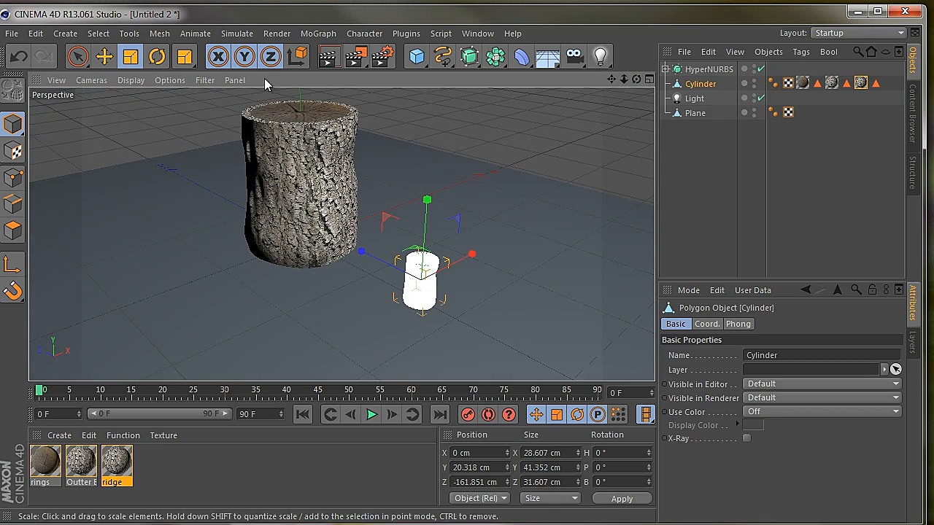
{"action": "left_click", "coordinate": [157, 58]}
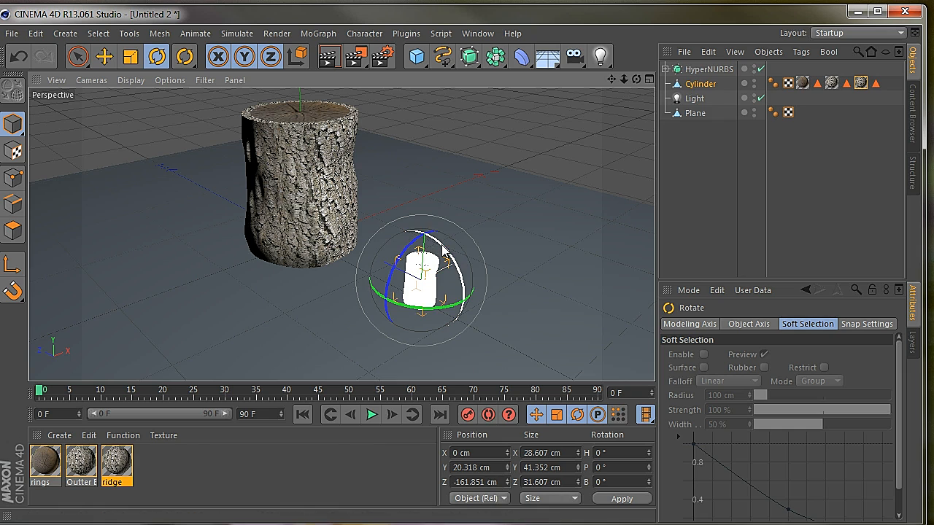
{"action": "left_click_drag", "start_coordinate": [446, 252], "coordinate": [462, 310]}
Move the small Cylinder up into the log's side at about Y 88 cm and Z -41 cm, leaving its ringed end protruding
{"action": "left_click", "coordinate": [99, 62]}
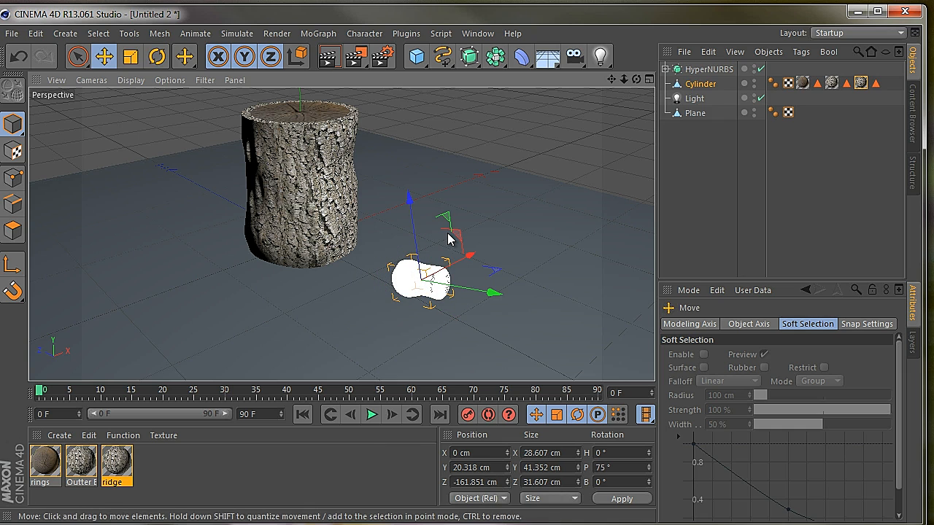
{"action": "left_click_drag", "start_coordinate": [485, 287], "coordinate": [407, 253]}
{"action": "left_click_drag", "start_coordinate": [330, 191], "coordinate": [319, 122]}
{"action": "left_click_drag", "start_coordinate": [416, 309], "coordinate": [413, 309], "text": "alt"}
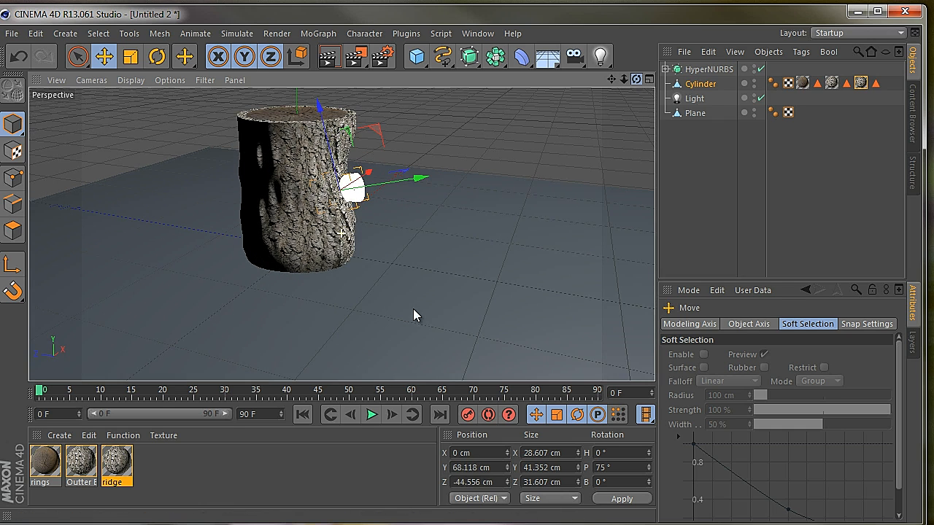
{"action": "left_click_drag", "start_coordinate": [417, 177], "coordinate": [433, 174]}
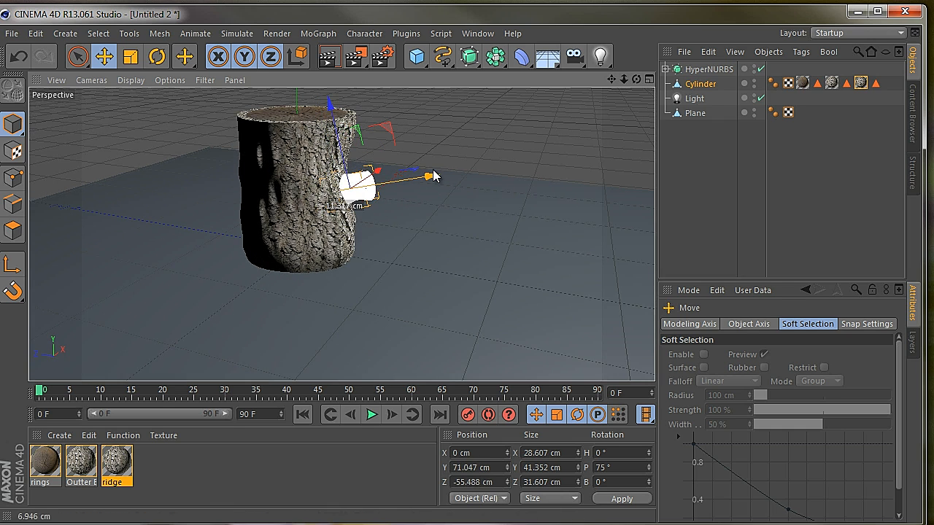
{"action": "left_click_drag", "start_coordinate": [333, 117], "coordinate": [328, 94]}
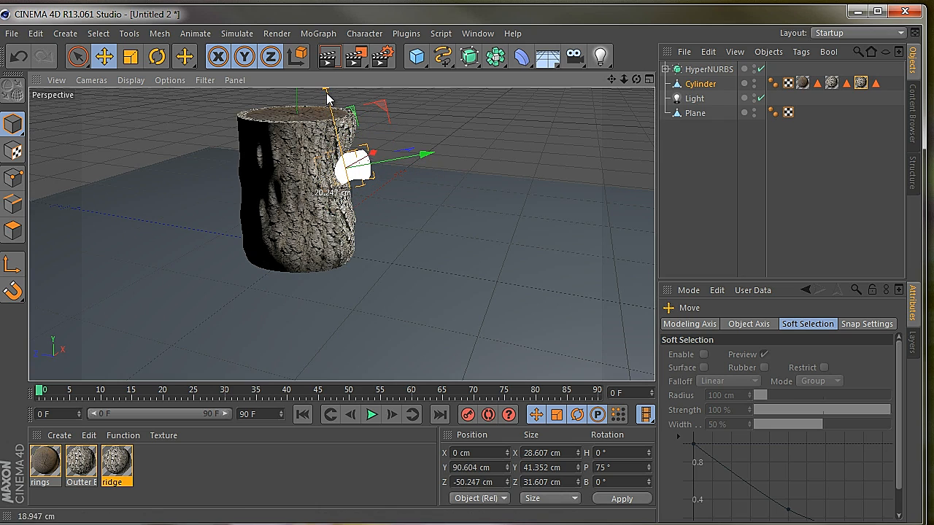
{"action": "mouse_move", "coordinate": [423, 151]}
{"action": "left_mouse_down"}
{"action": "mouse_move", "coordinate": [411, 154]}
{"action": "mouse_move", "coordinate": [423, 152]}
{"action": "left_mouse_up"}
Render the view of the log from the side and from the front to check the branch stub's join and textures
{"action": "left_click_drag", "start_coordinate": [637, 79], "coordinate": [412, 310]}
{"action": "left_click_drag", "start_coordinate": [637, 78], "coordinate": [413, 315]}
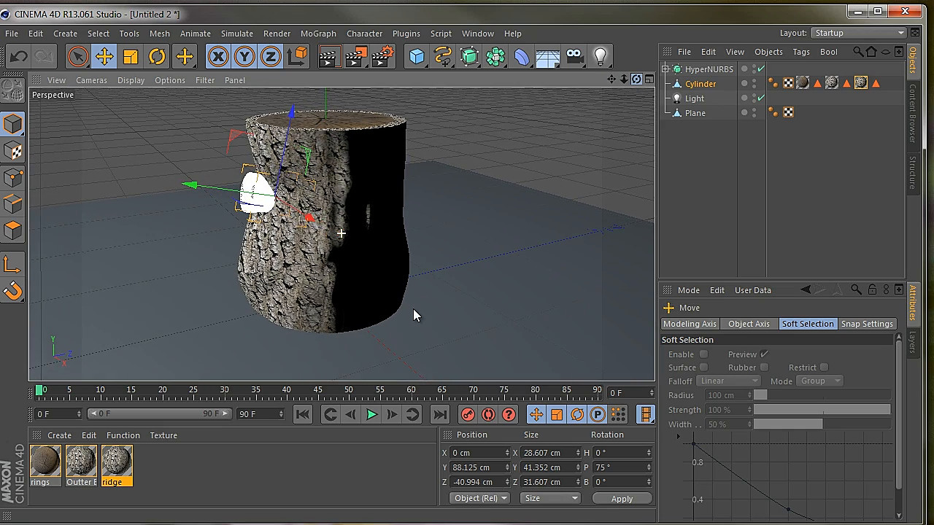
{"action": "left_click", "coordinate": [330, 58]}
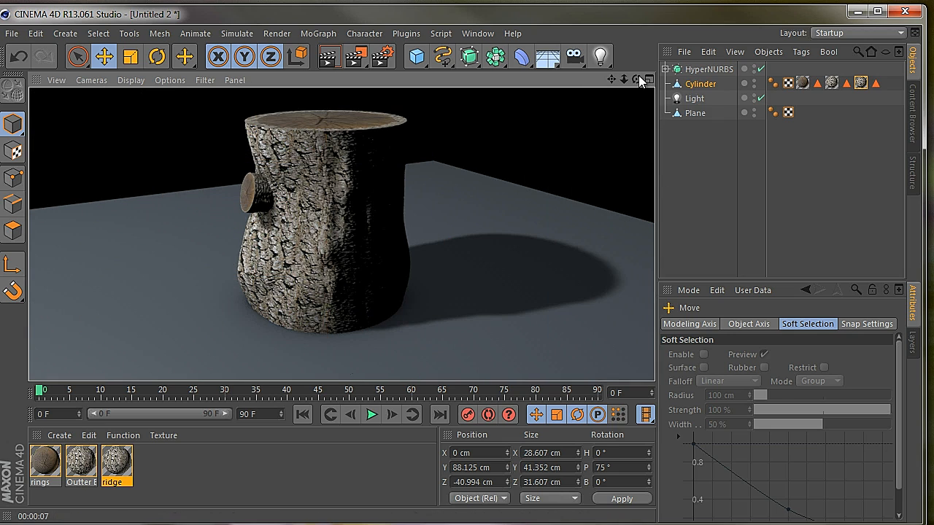
{"action": "left_click_drag", "start_coordinate": [413, 308], "coordinate": [413, 309]}
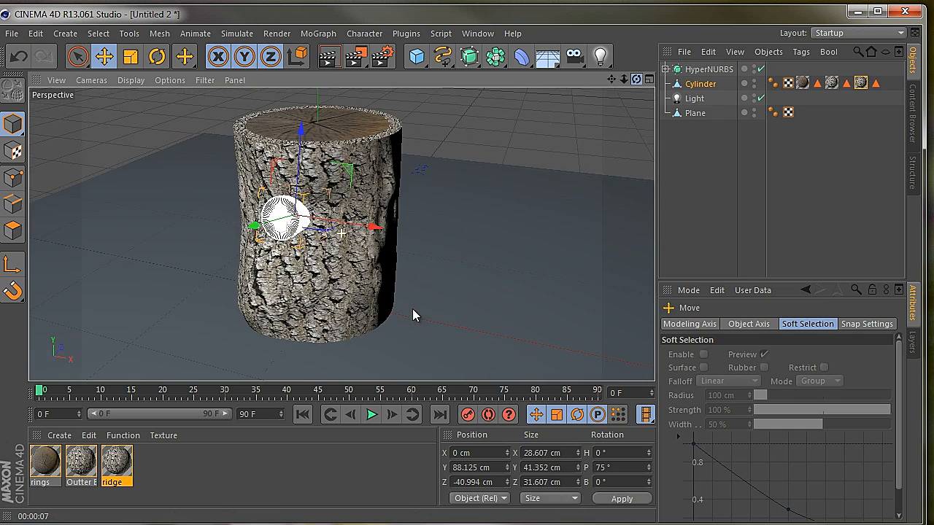
{"action": "left_click", "coordinate": [327, 56]}
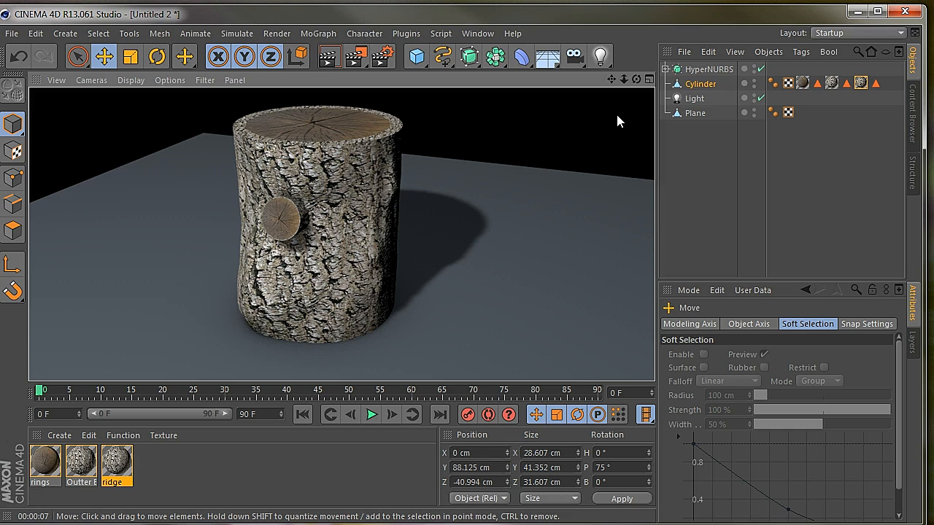
Examine the log and its branch stub from the side, from above and from a more distant front angle
{"action": "left_click_drag", "start_coordinate": [637, 78], "coordinate": [415, 309]}
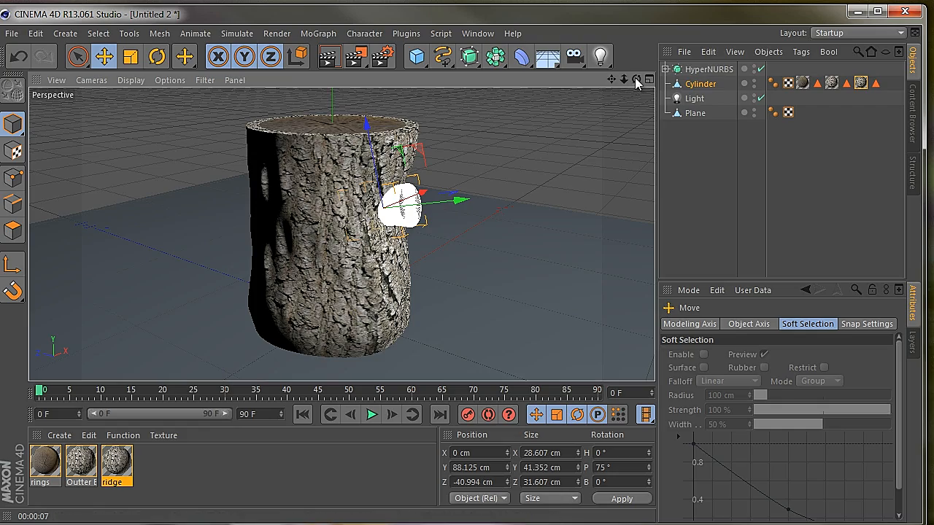
{"action": "left_click_drag", "start_coordinate": [637, 79], "coordinate": [443, 202]}
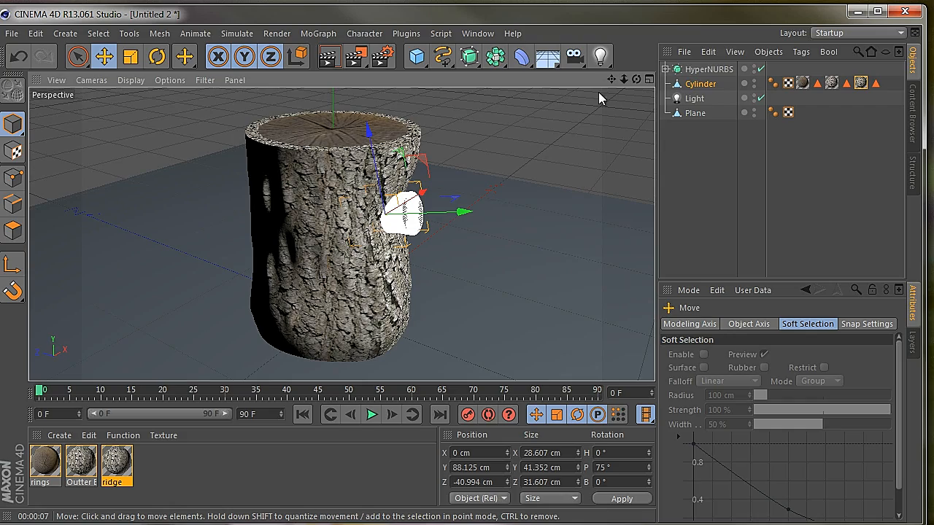
{"action": "left_click_drag", "start_coordinate": [636, 79], "coordinate": [413, 317]}
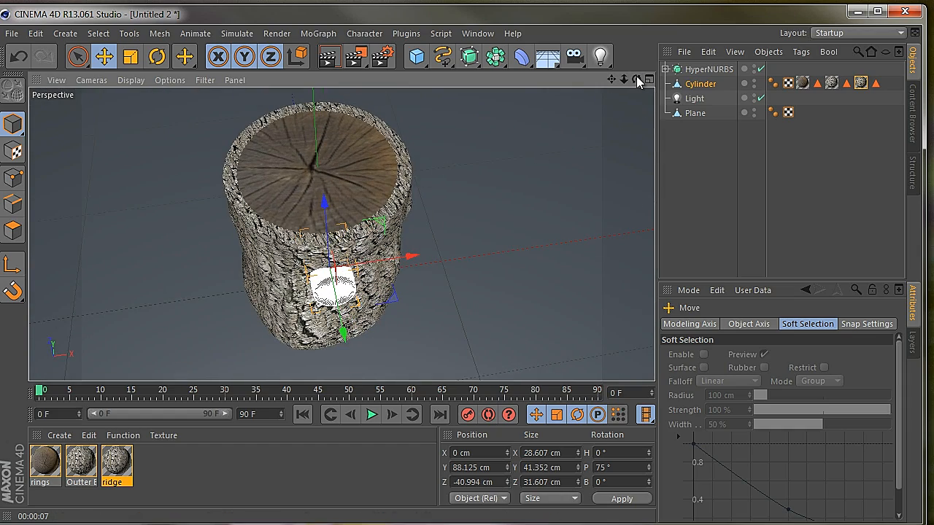
{"action": "left_click_drag", "start_coordinate": [636, 78], "coordinate": [413, 316]}
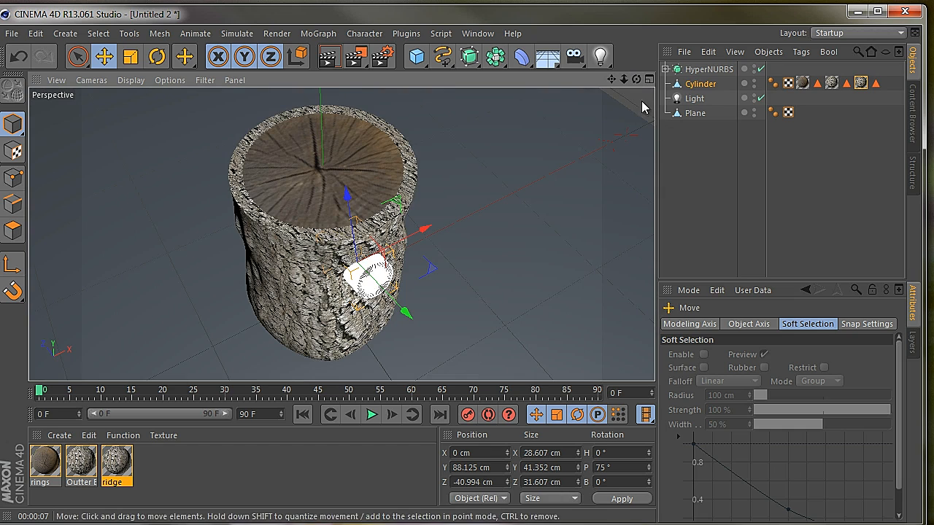
{"action": "left_click_drag", "start_coordinate": [636, 78], "coordinate": [415, 317]}
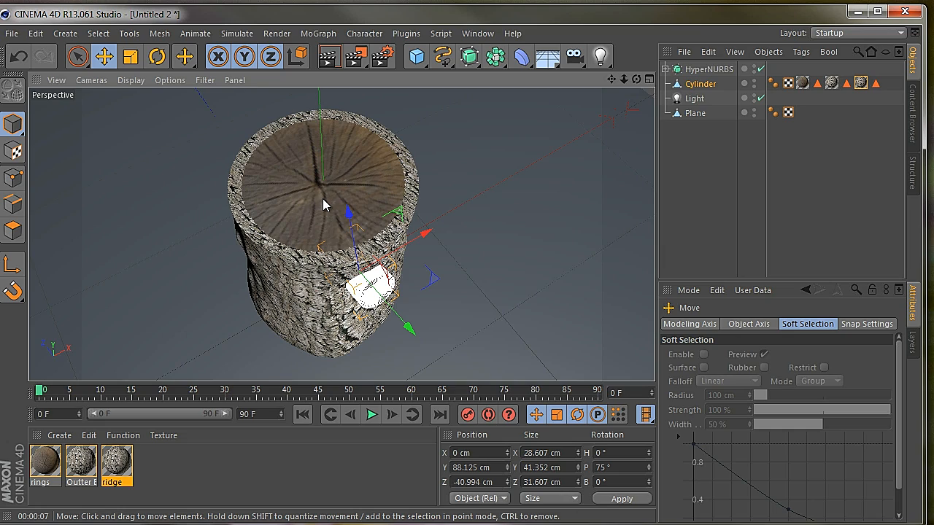
{"action": "left_click_drag", "start_coordinate": [636, 78], "coordinate": [413, 309]}
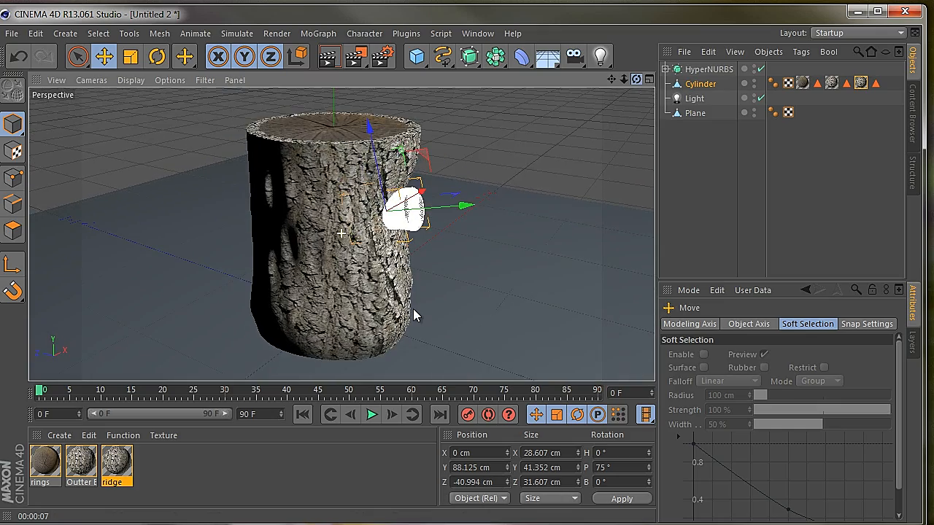
{"action": "left_click_drag", "start_coordinate": [624, 76], "coordinate": [412, 315]}
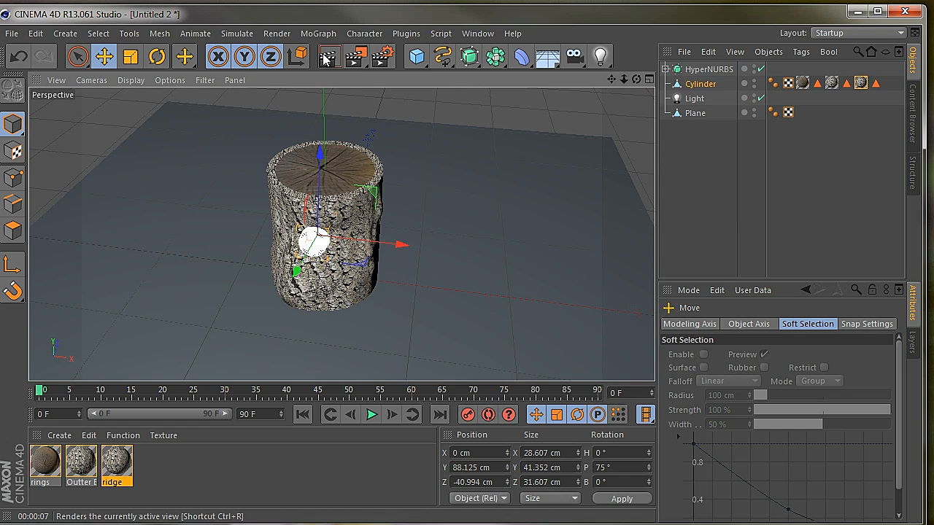